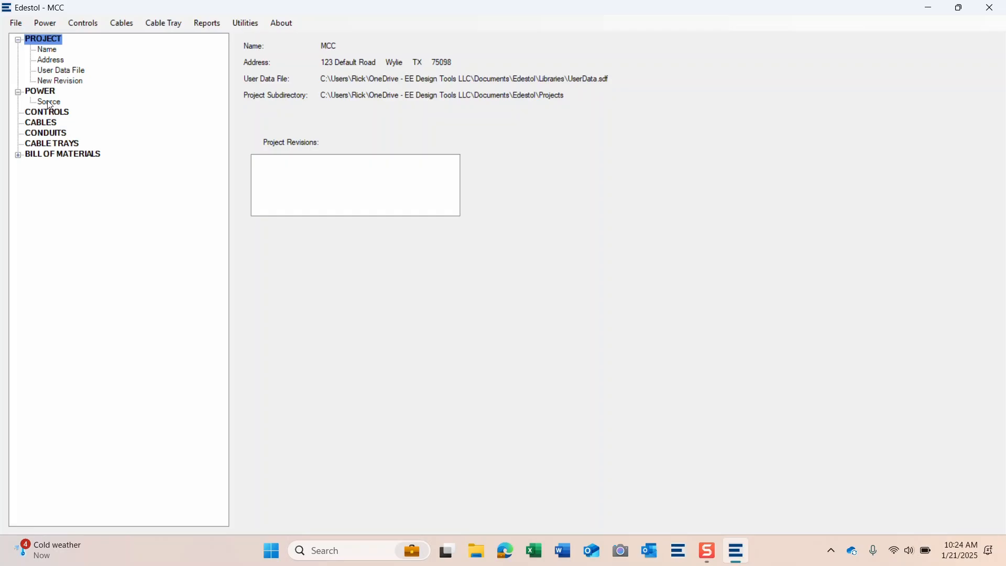
- Edit the default power source, setting its ID tag to MSG and its description to MAIN SWITCHGEAR - EXISTING
{"action": "left_click", "coordinate": [52, 103]}
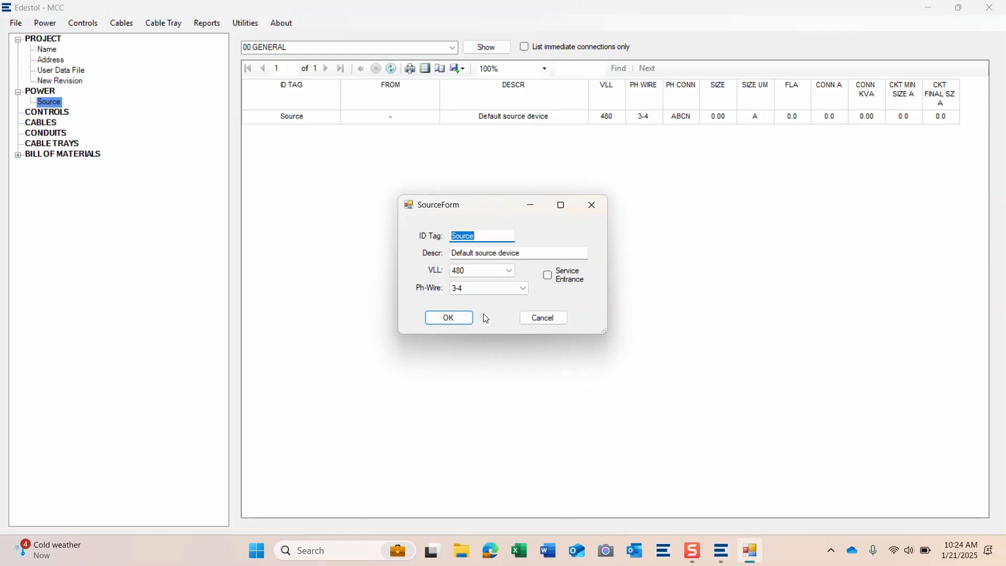
{"action": "type", "text": "MSG"}
{"action": "key", "text": "Tab"}
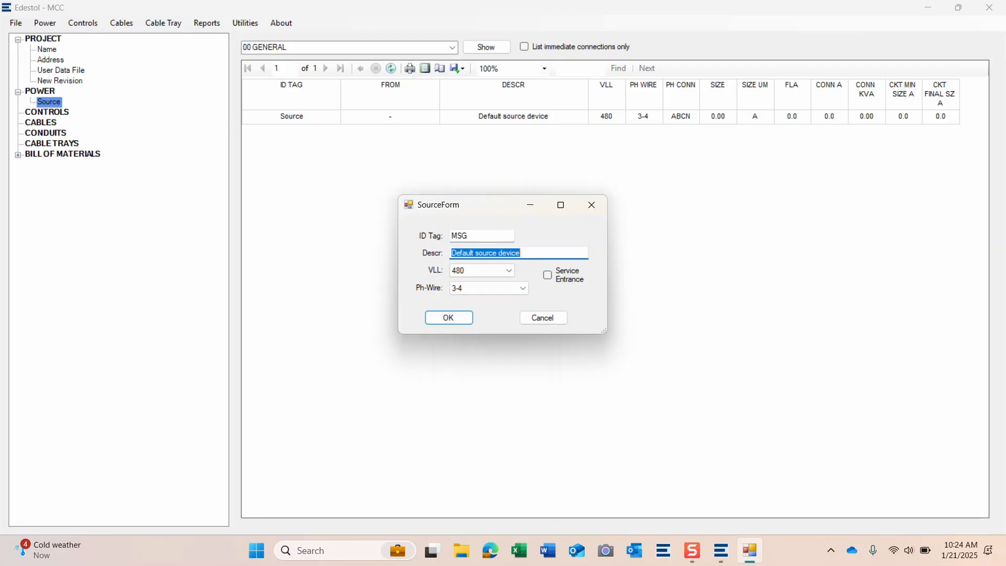
{"action": "type", "text": "MAIN SWTIC"}
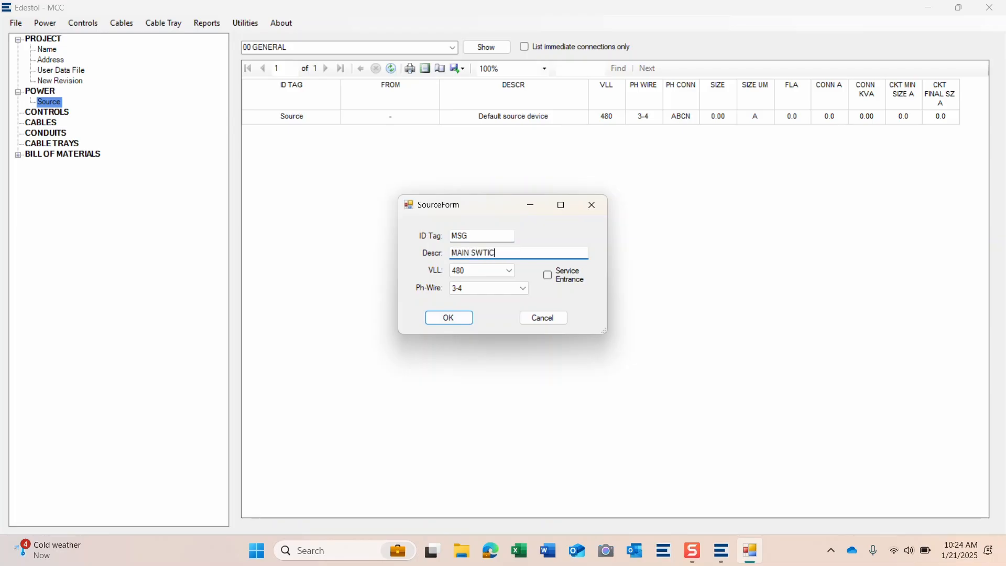
{"action": "type", "text": "HGER"}
{"action": "type", "text": "R - EXISTING"}
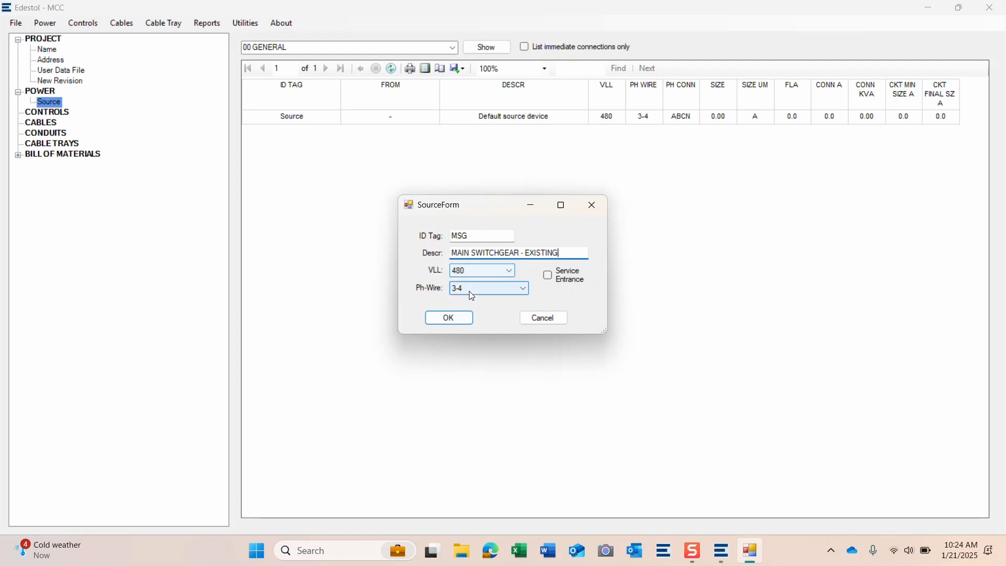
{"action": "left_click", "coordinate": [452, 316]}
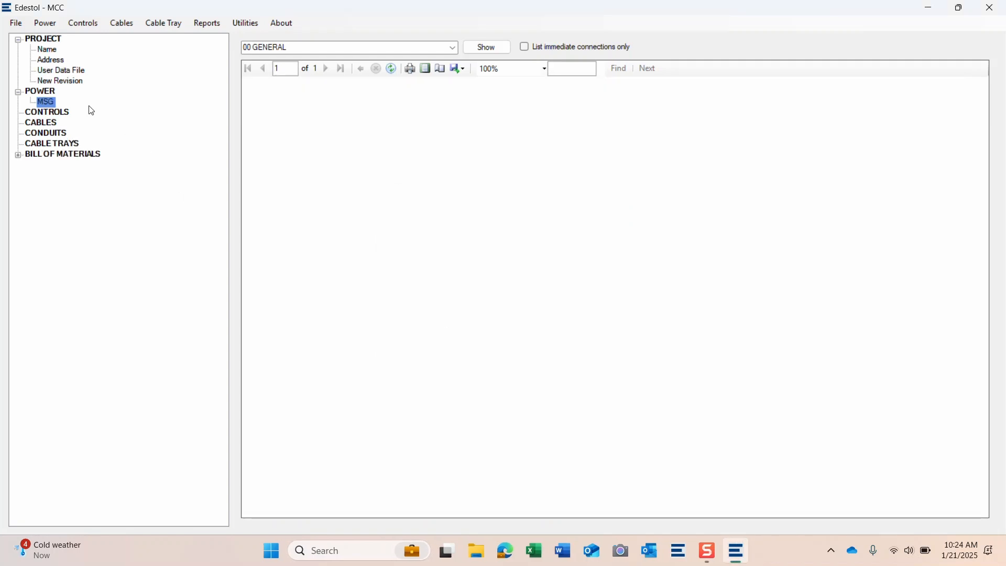
- Try to insert a motor control center directly on the MSG source
{"action": "left_click", "coordinate": [46, 102]}
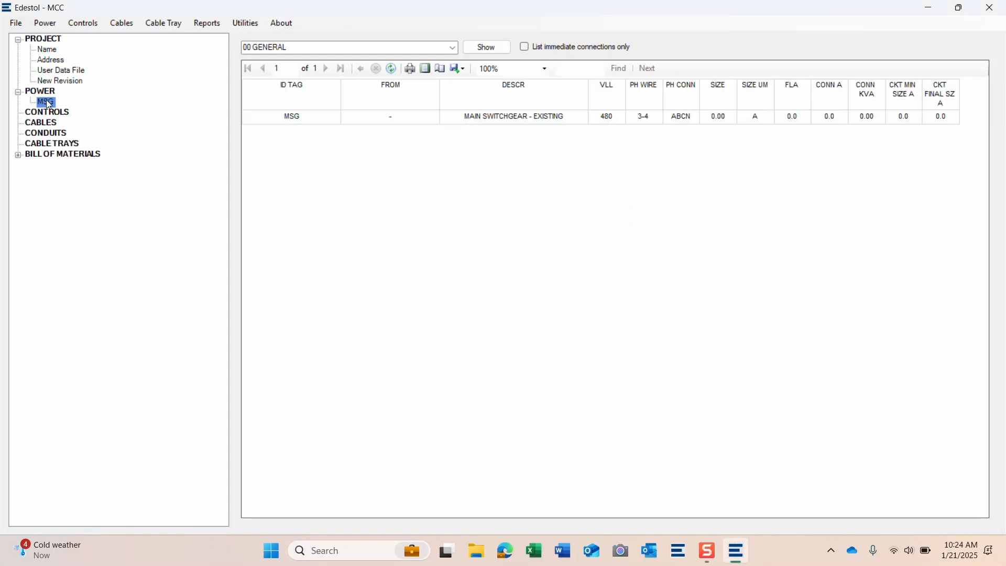
{"action": "left_click", "coordinate": [49, 24]}
{"action": "mouse_move", "coordinate": [59, 71]}
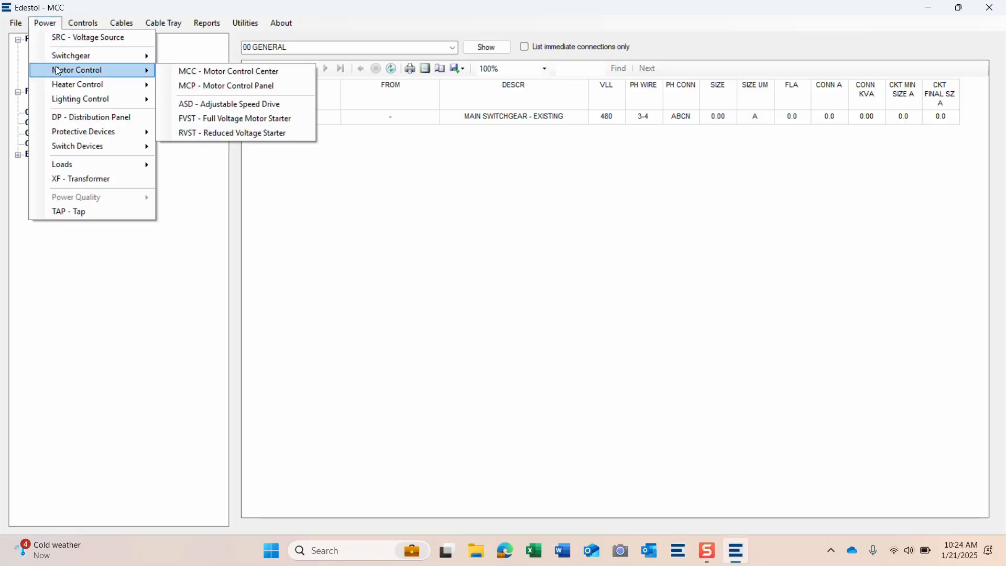
{"action": "left_click", "coordinate": [181, 72]}
{"action": "left_click", "coordinate": [51, 105]}
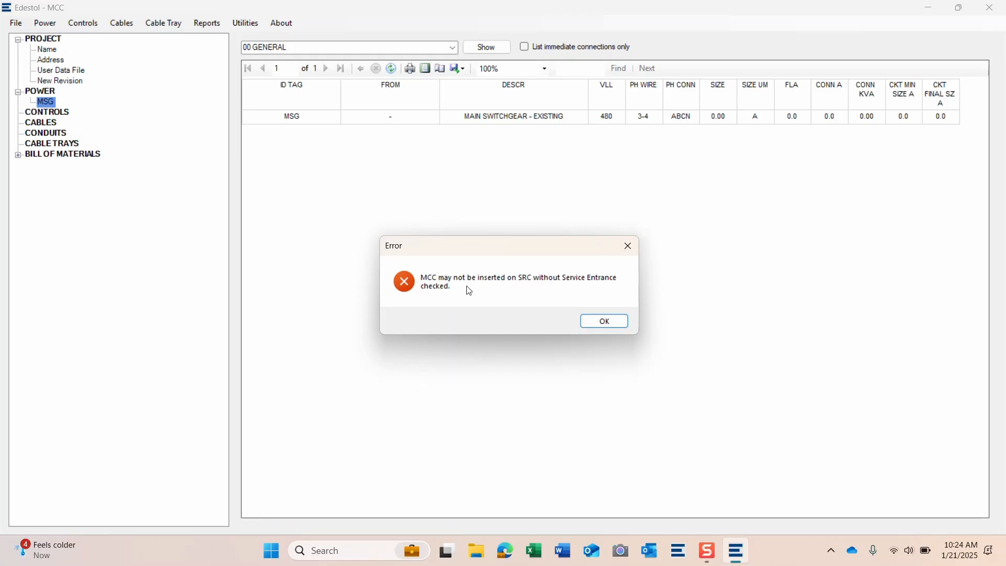
{"action": "left_click", "coordinate": [604, 323]}
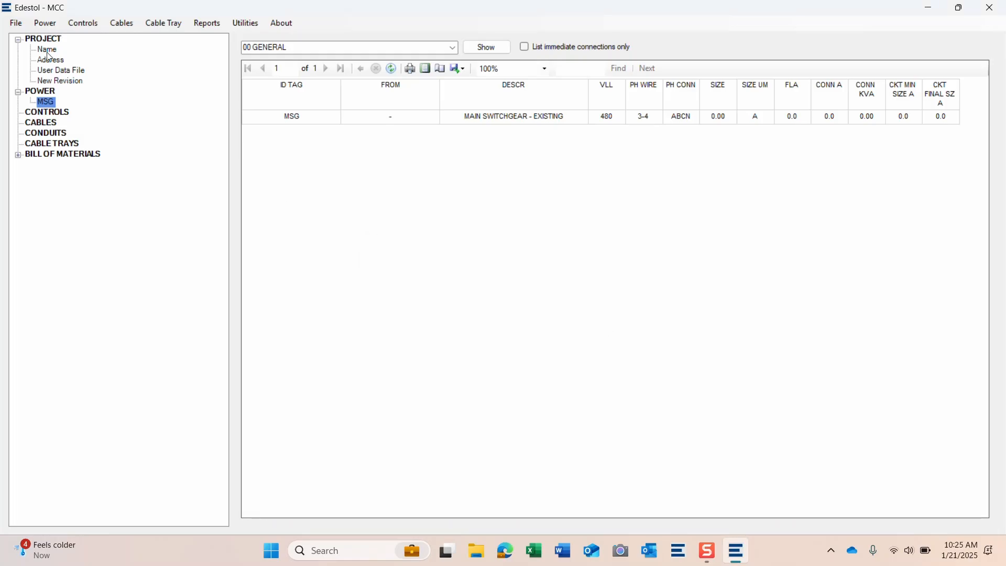
- Insert a circuit breaker on the MSG source as a new branch
{"action": "left_click", "coordinate": [45, 23]}
{"action": "mouse_move", "coordinate": [65, 131]}
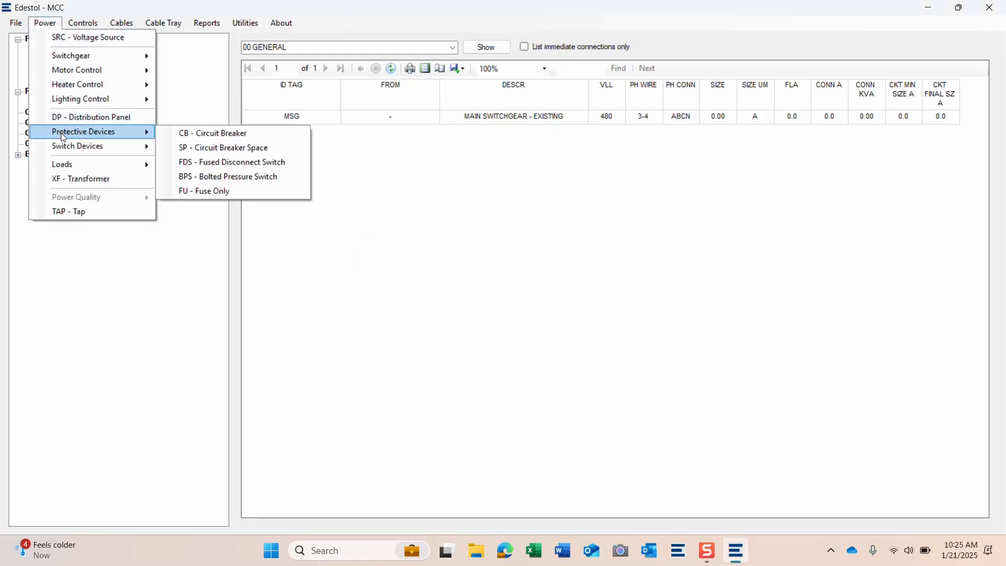
{"action": "left_click", "coordinate": [199, 136]}
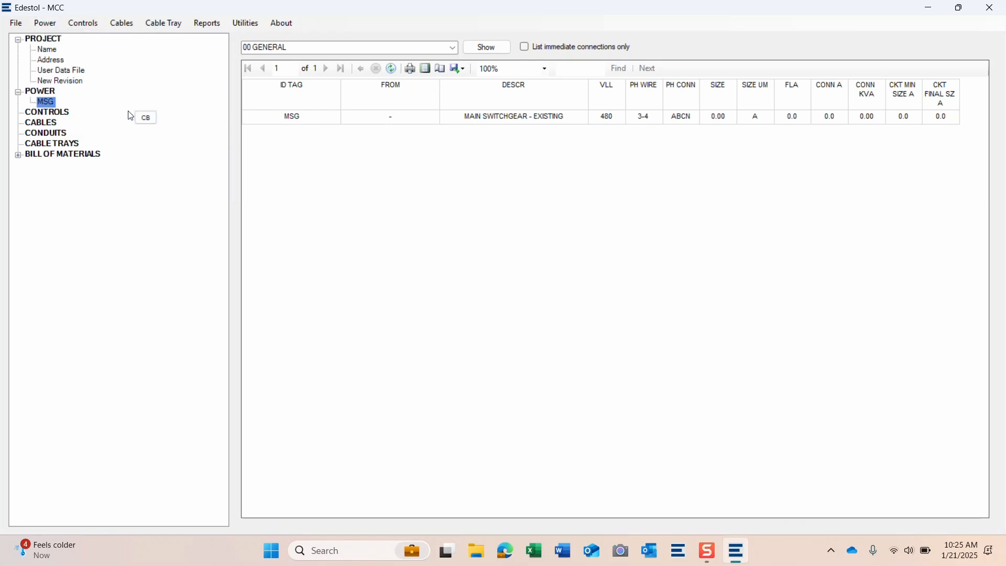
{"action": "left_click", "coordinate": [49, 107]}
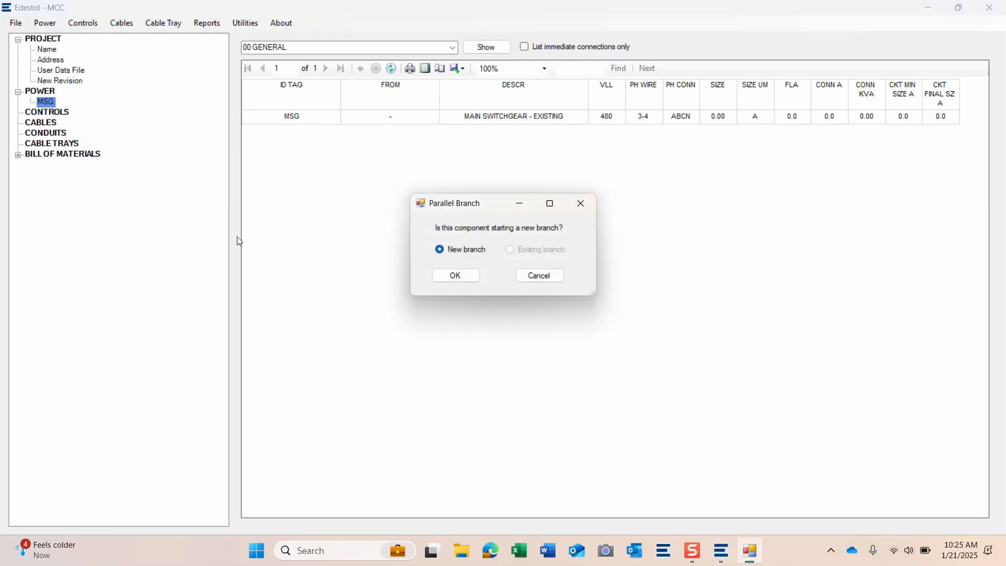
{"action": "left_click", "coordinate": [446, 277]}
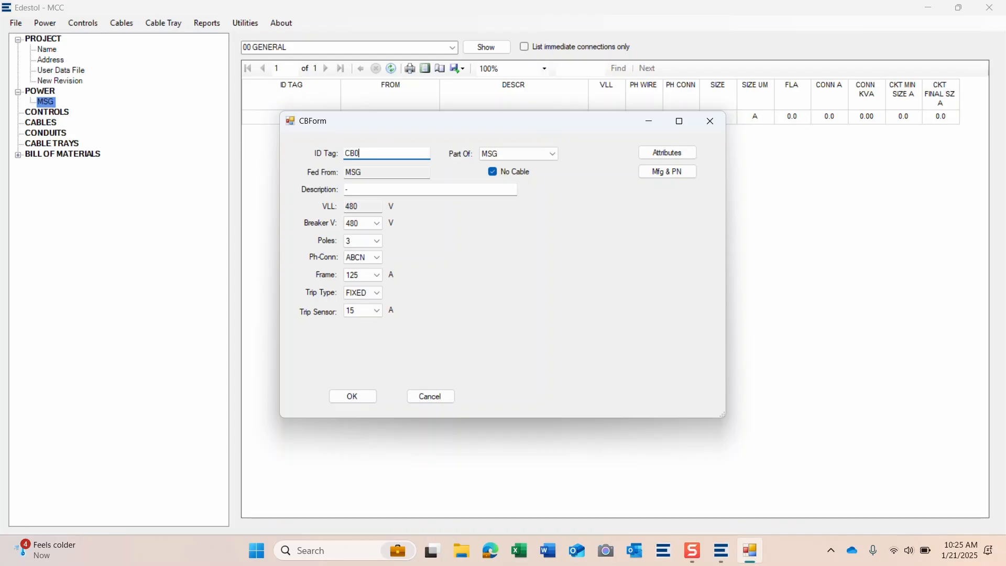
- Give the breaker the ID tag CB08, the description NEW MCC2 and a 400 A trip sensor
{"action": "left_click", "coordinate": [349, 193]}
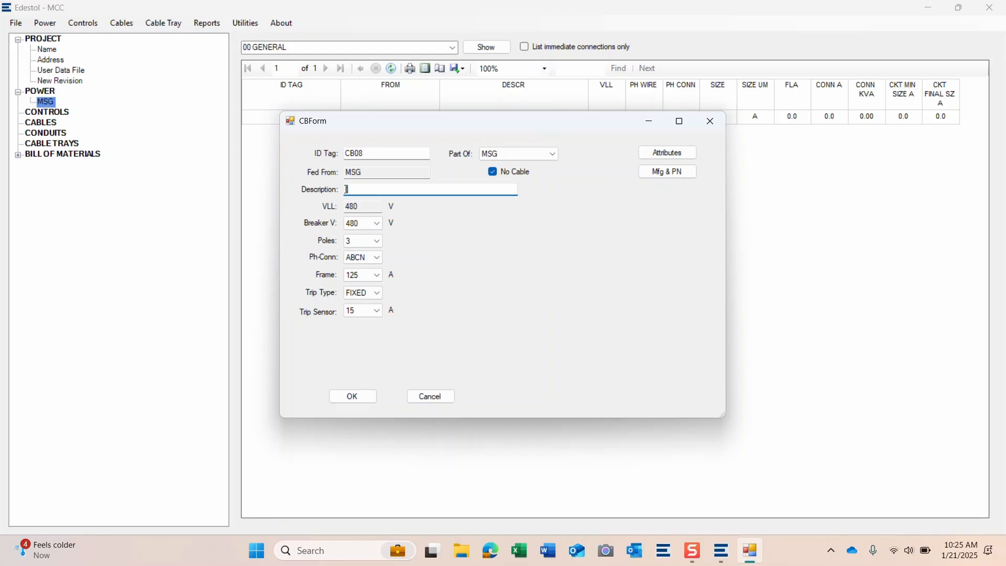
{"action": "type", "text": "NEW MCC2"}
{"action": "left_click", "coordinate": [369, 314]}
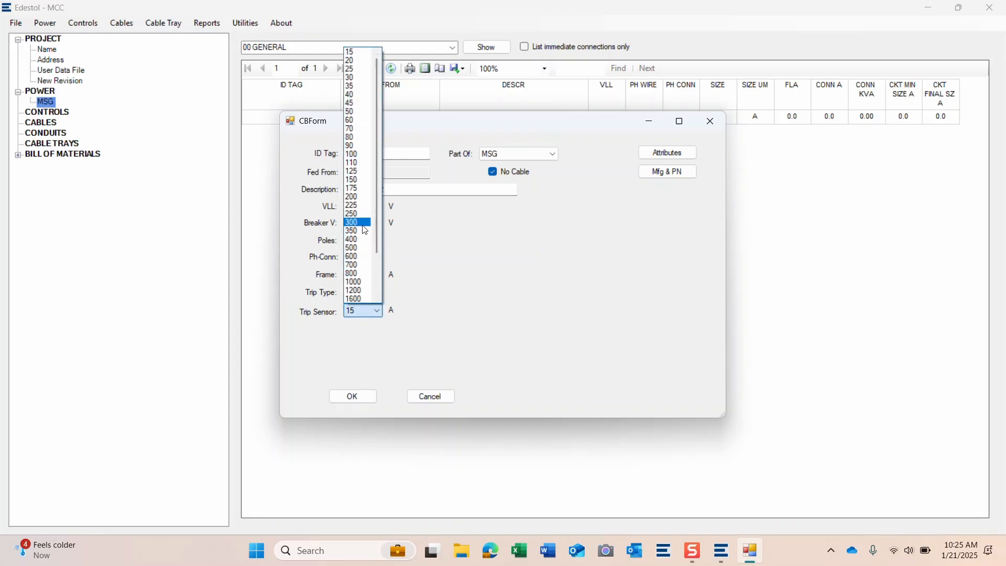
{"action": "left_click", "coordinate": [354, 240]}
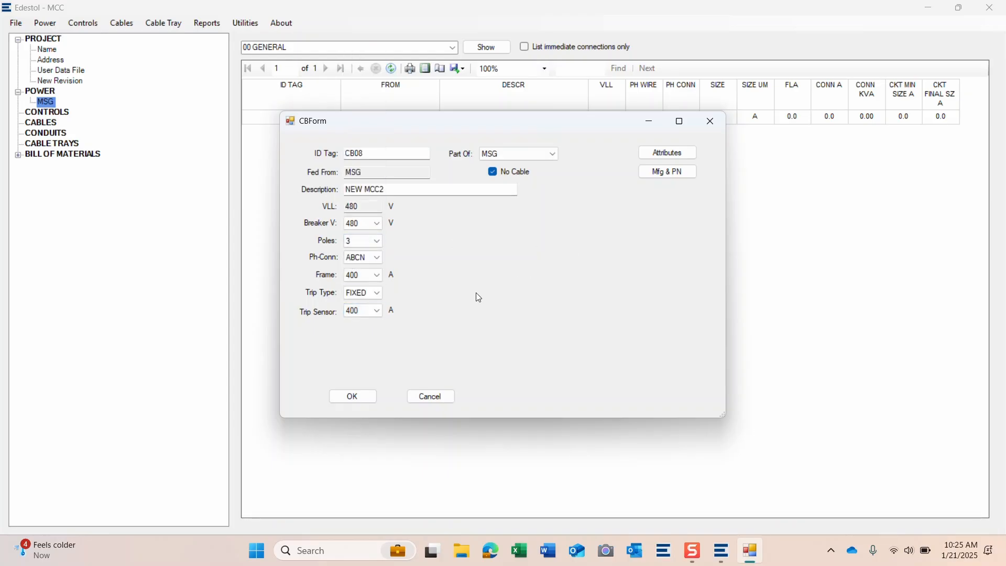
- Assign CB08 the attributes POWER CIRCUIT BREAKER and FIXED THERMAL, ADJUSTABLE INSTANTANEOUS trip unit, and save the breaker
{"action": "left_click", "coordinate": [664, 155]}
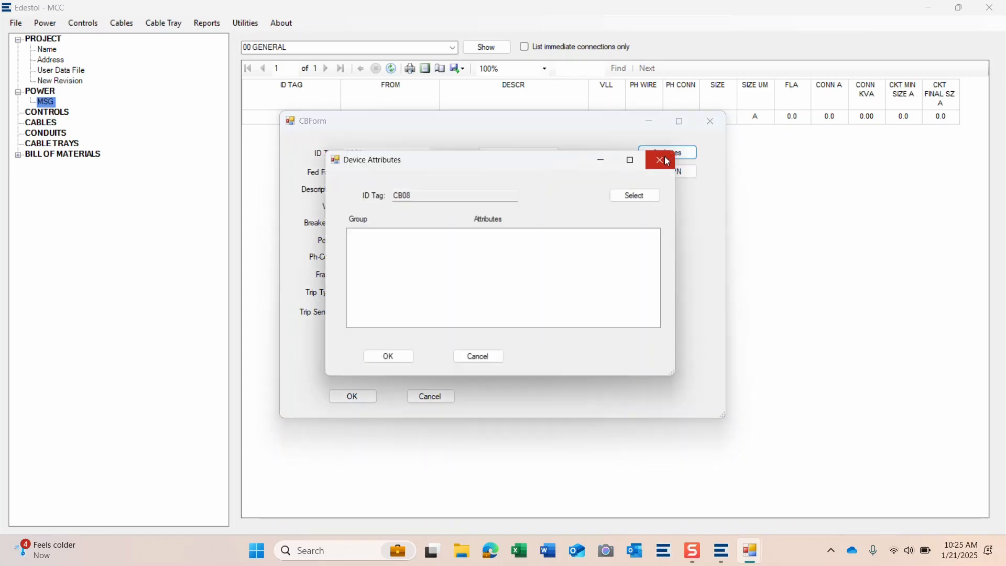
{"action": "left_click", "coordinate": [641, 195]}
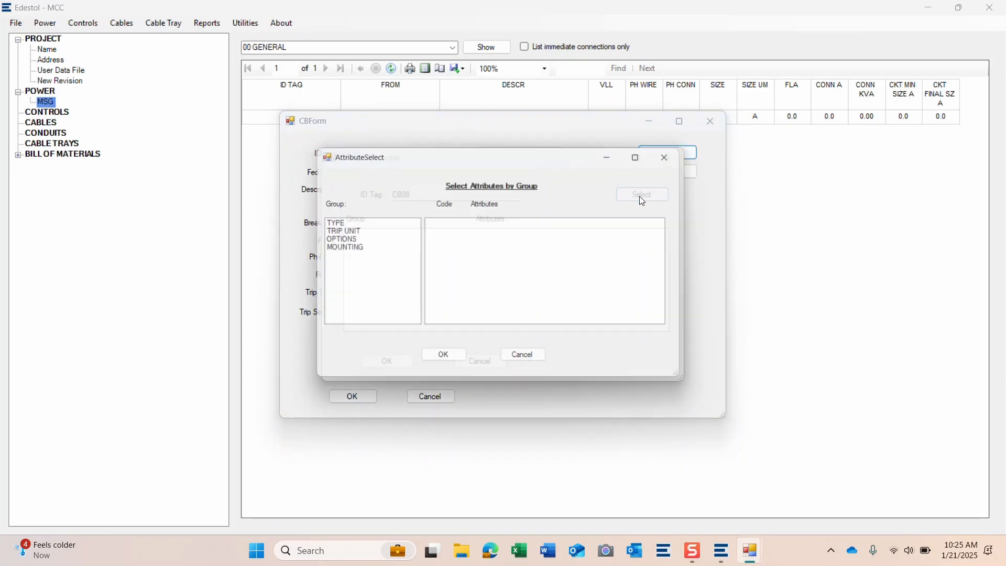
{"action": "left_click", "coordinate": [337, 224]}
{"action": "left_click", "coordinate": [553, 234]}
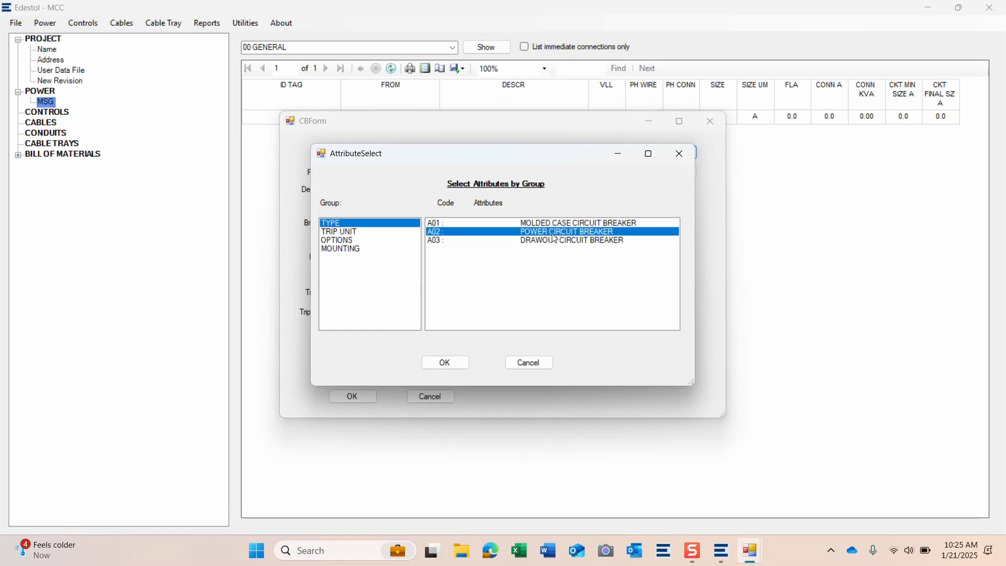
{"action": "left_click", "coordinate": [351, 233]}
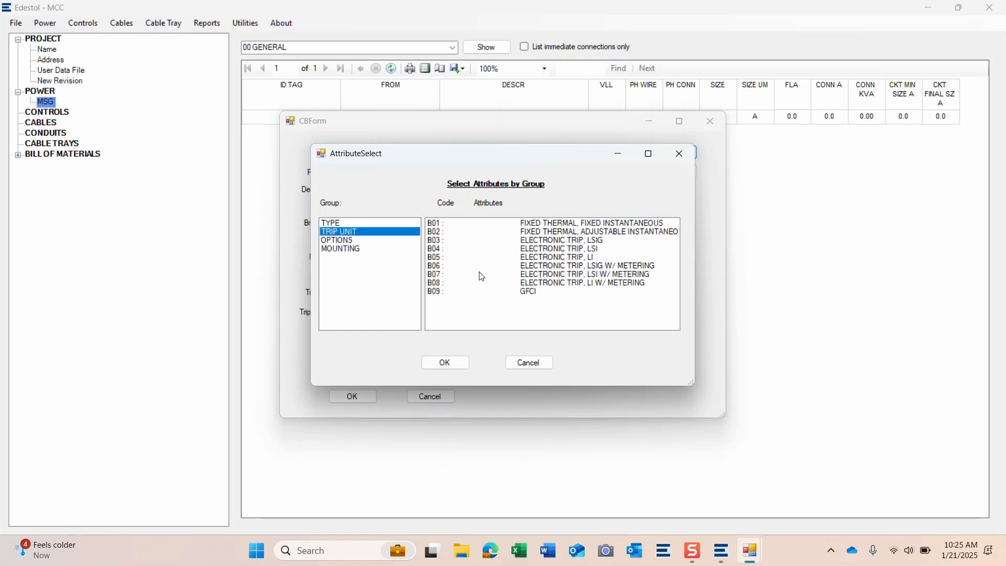
{"action": "left_click", "coordinate": [608, 233]}
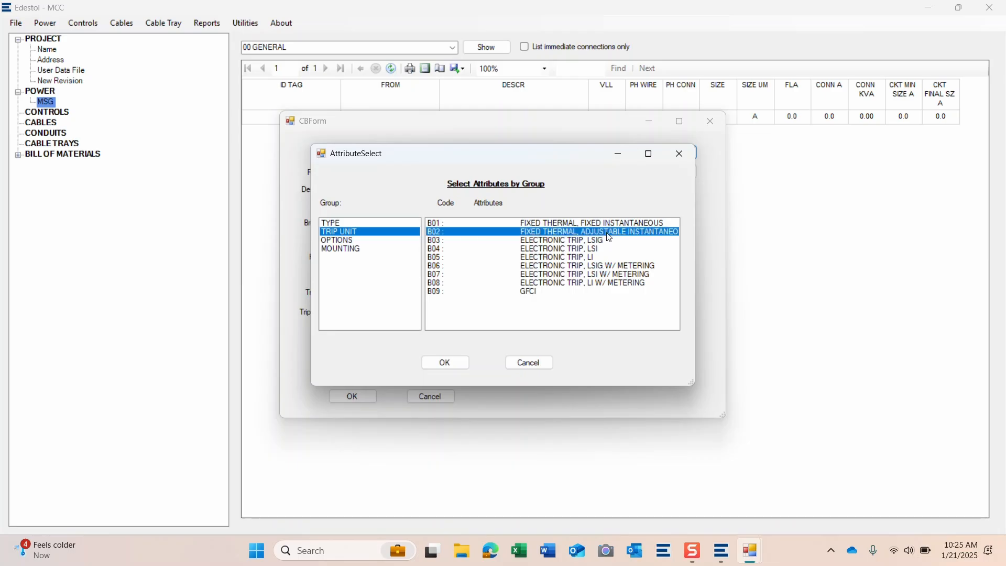
{"action": "left_click", "coordinate": [442, 364]}
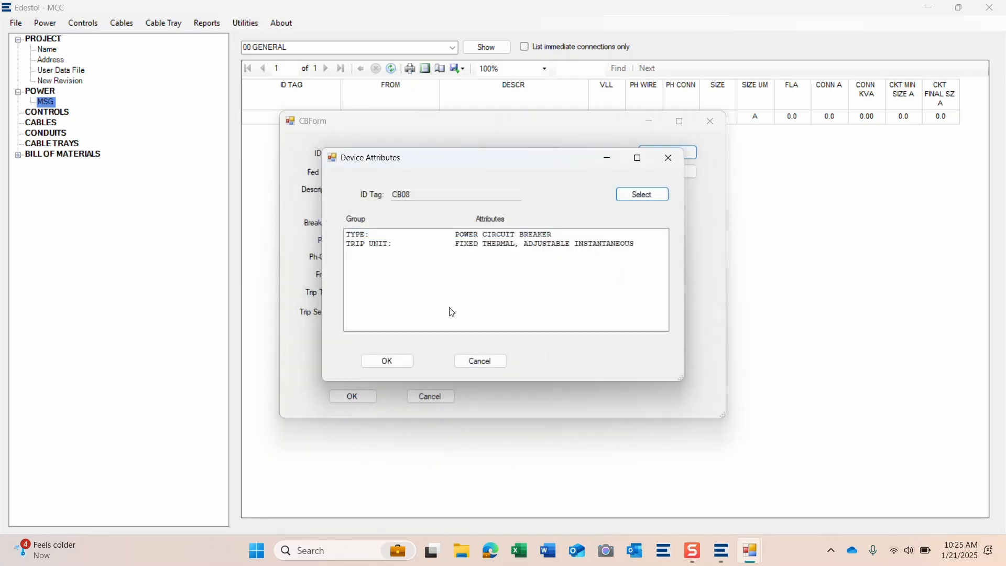
{"action": "left_click", "coordinate": [397, 364]}
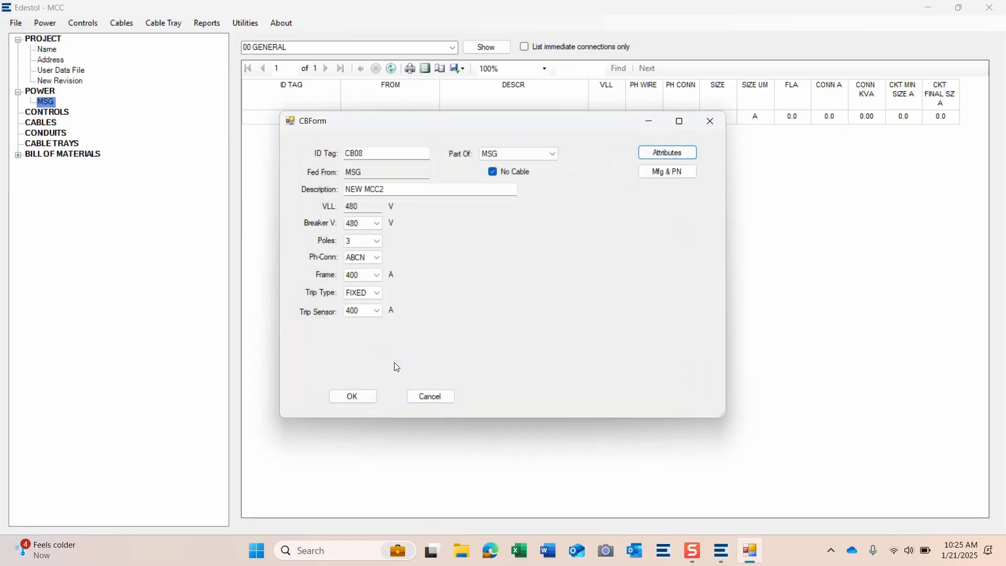
{"action": "left_click", "coordinate": [351, 398]}
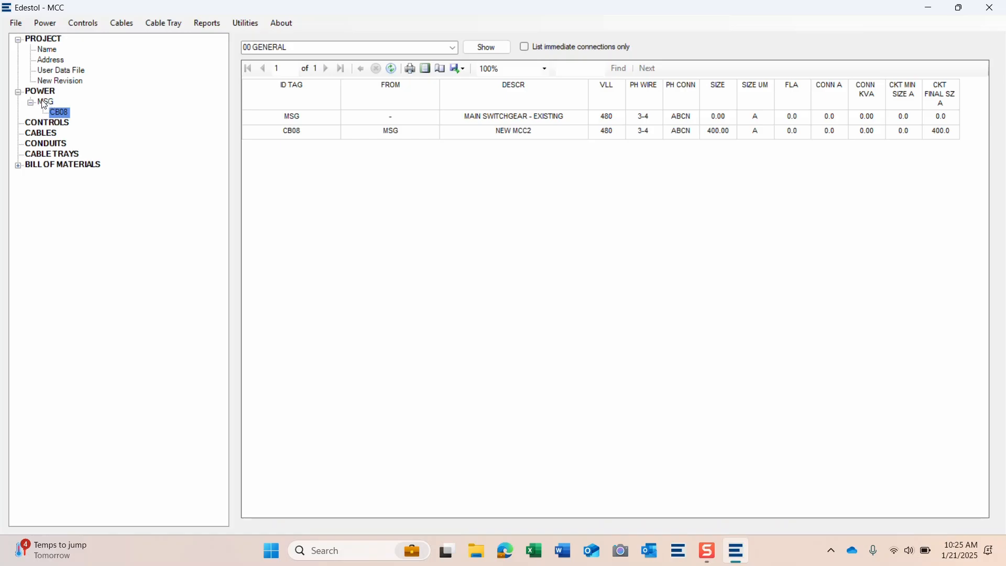
- Insert a motor control center on CB08 with ID tag MCC2, description PROCESS LINE 2 MCC and a Molded Case Switch main device
{"action": "left_click", "coordinate": [52, 27]}
{"action": "mouse_move", "coordinate": [69, 71]}
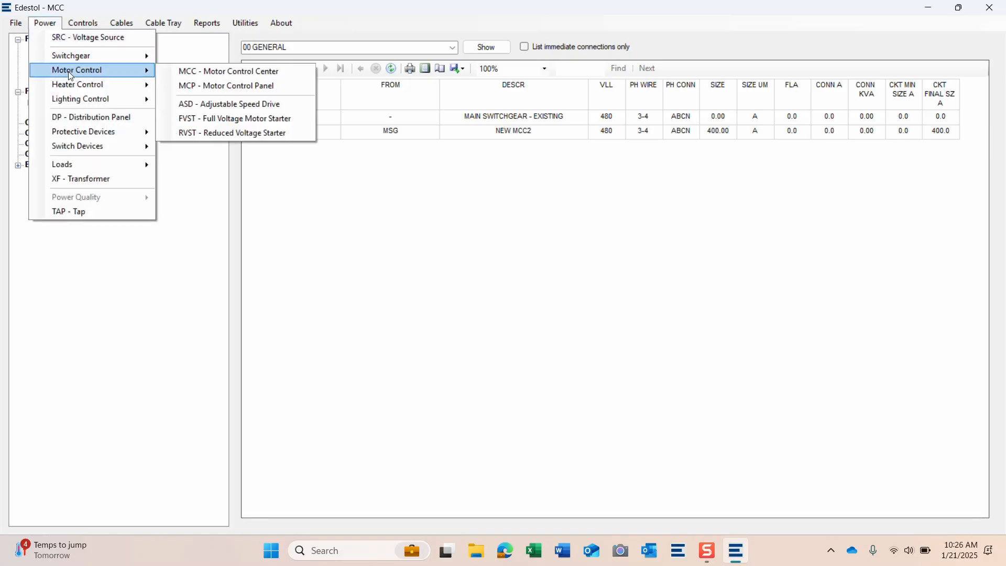
{"action": "left_click", "coordinate": [210, 71]}
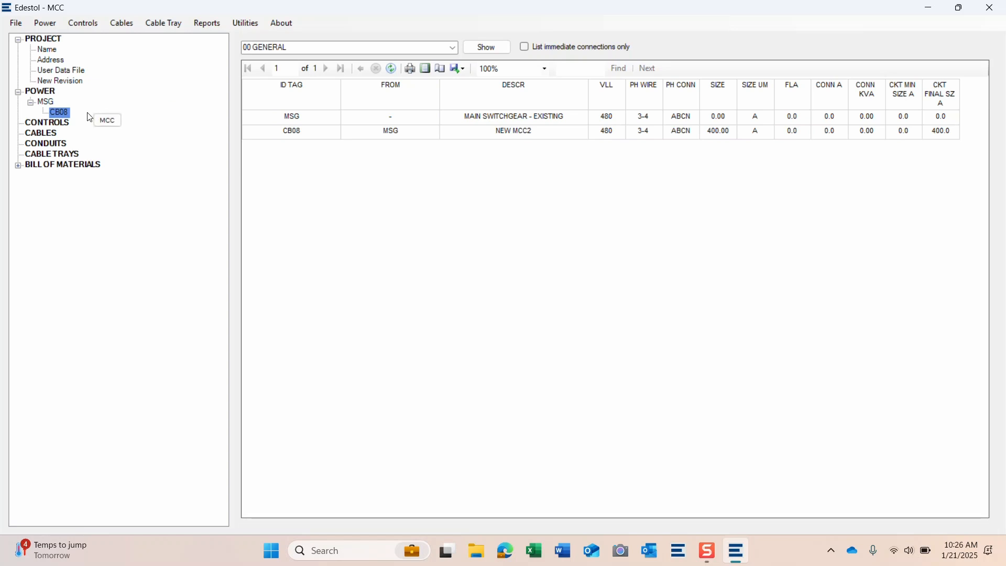
{"action": "left_click", "coordinate": [56, 114]}
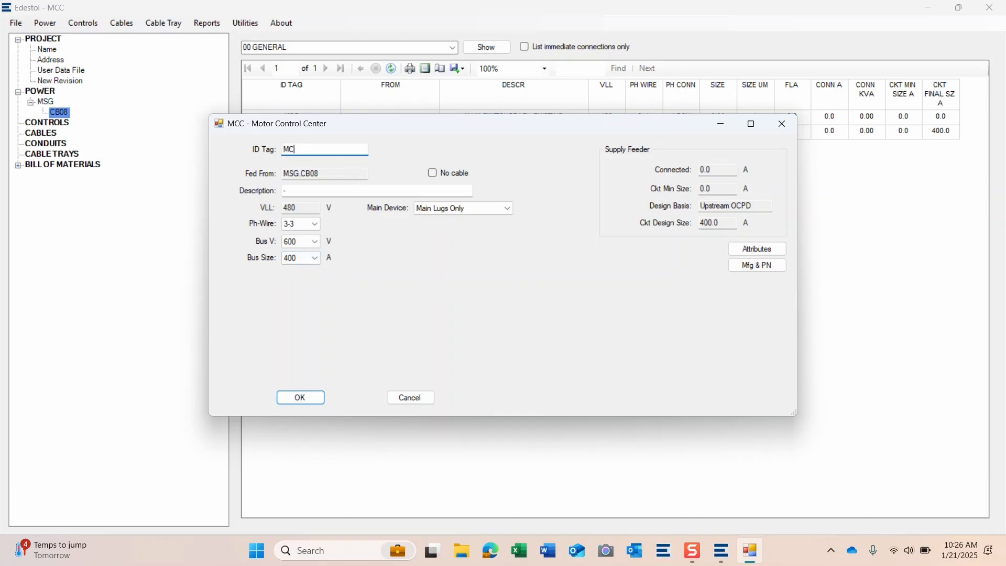
{"action": "key", "text": "Tab"}
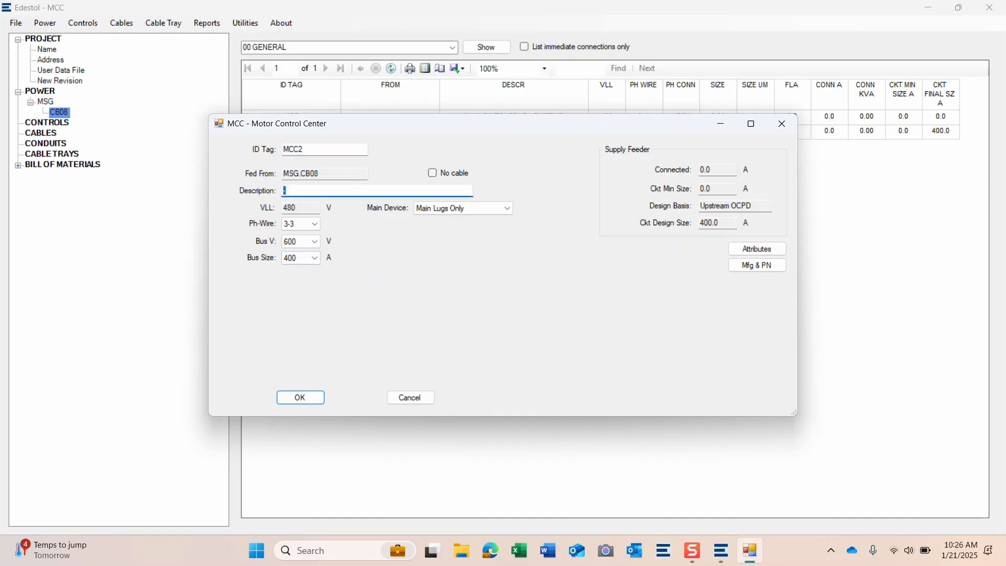
{"action": "type", "text": "PROCESS LINE 2 MCC"}
{"action": "left_click", "coordinate": [483, 213]}
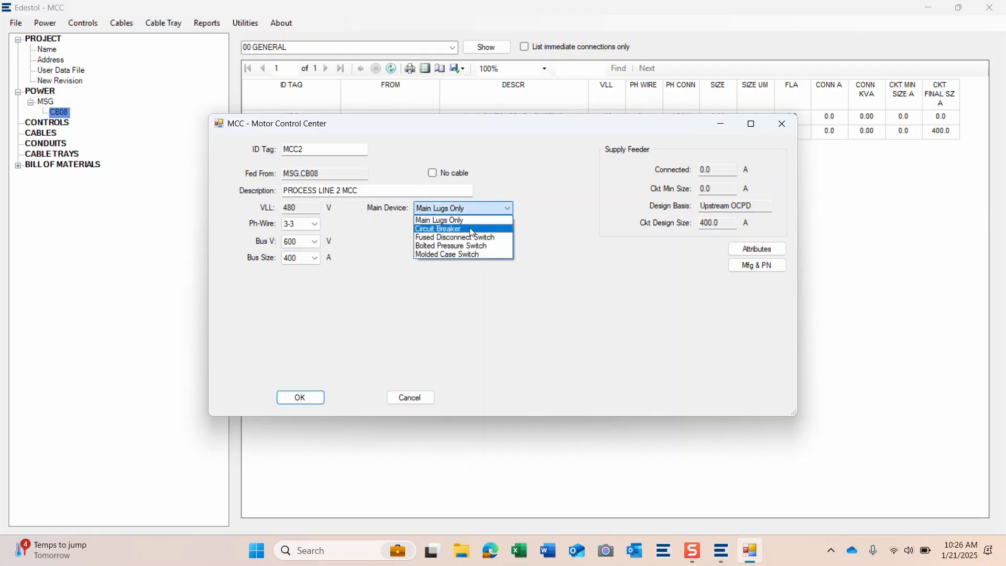
{"action": "left_click", "coordinate": [457, 256]}
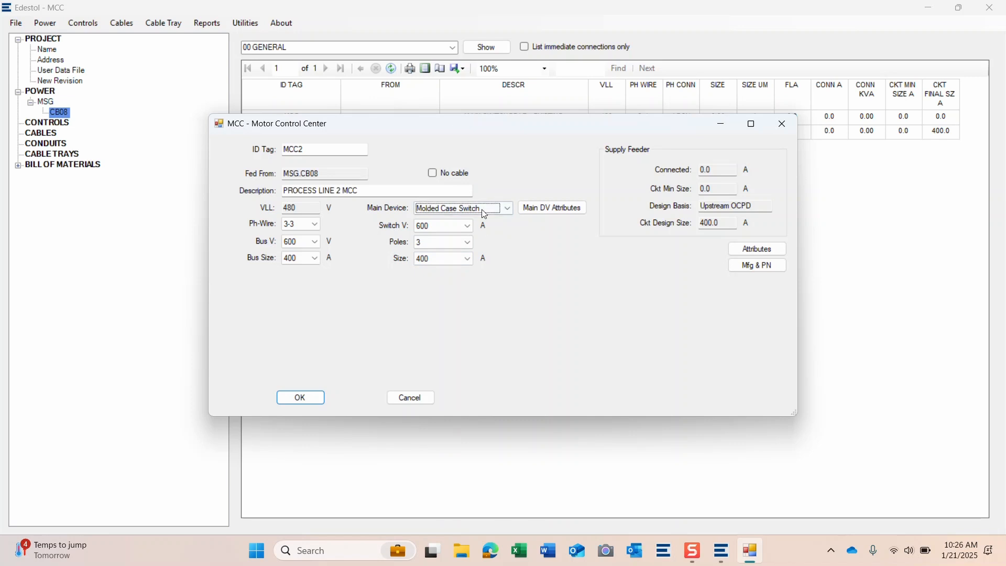
{"action": "left_click", "coordinate": [564, 208]}
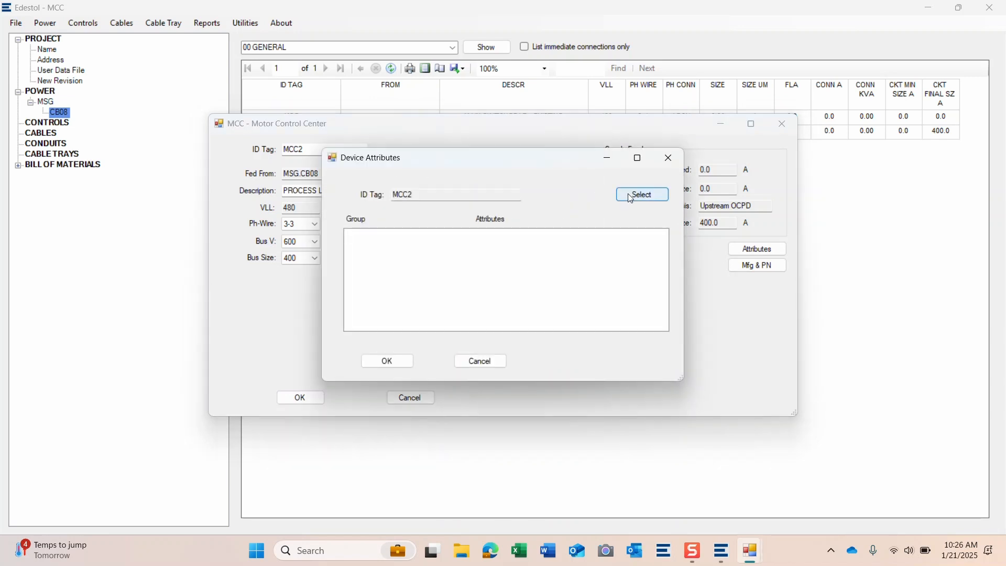
{"action": "left_click", "coordinate": [628, 194]}
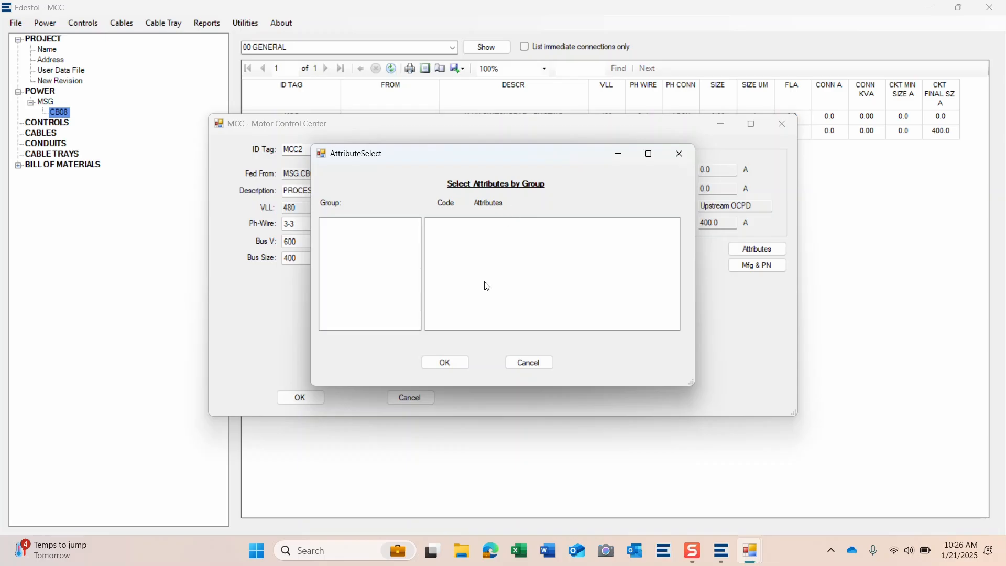
{"action": "left_click", "coordinate": [439, 364]}
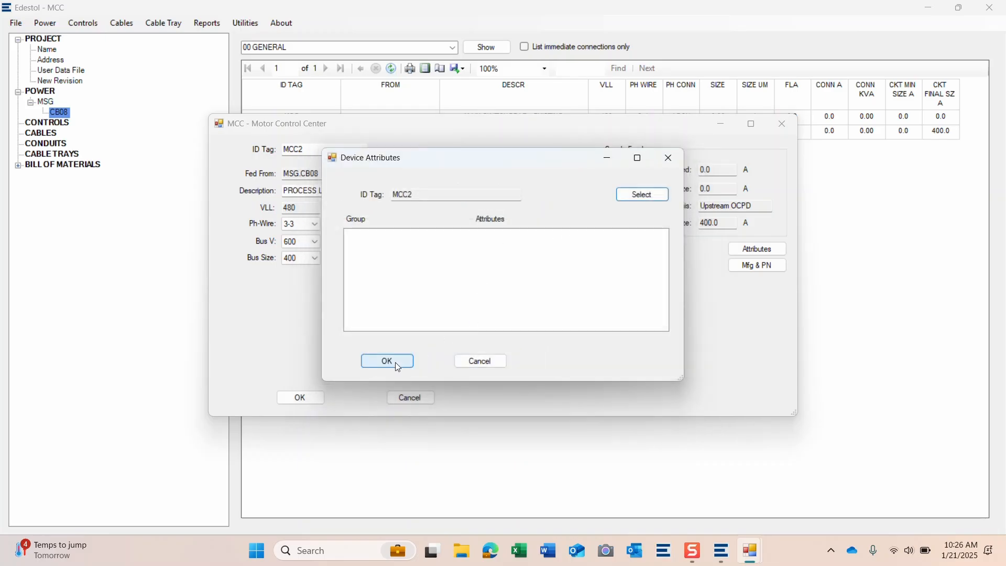
{"action": "left_click", "coordinate": [478, 361]}
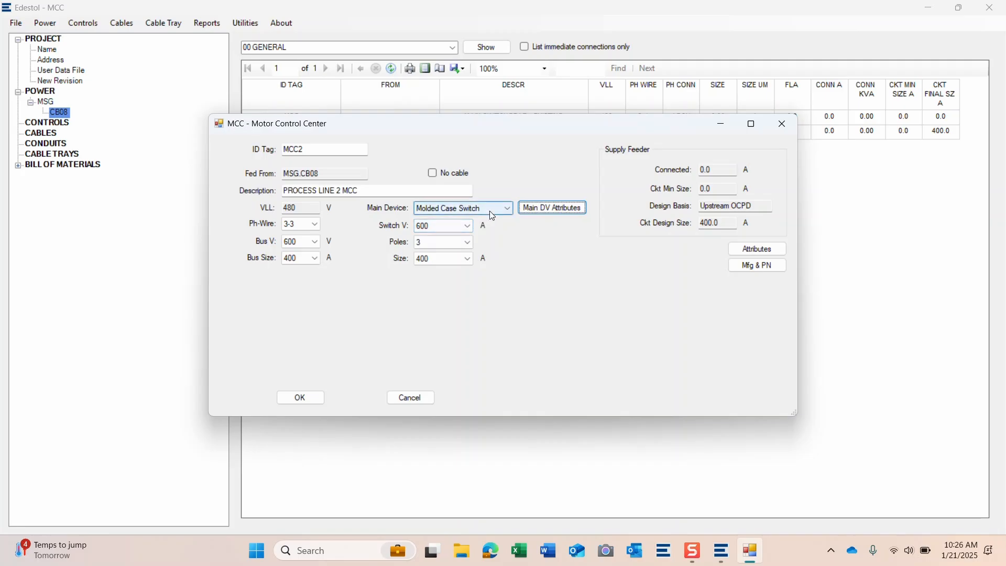
- Change MCC2's main device to a Circuit Breaker with the ELECTRONIC TRIP, LSIG trip unit, and save the motor control center
{"action": "left_click", "coordinate": [494, 213]}
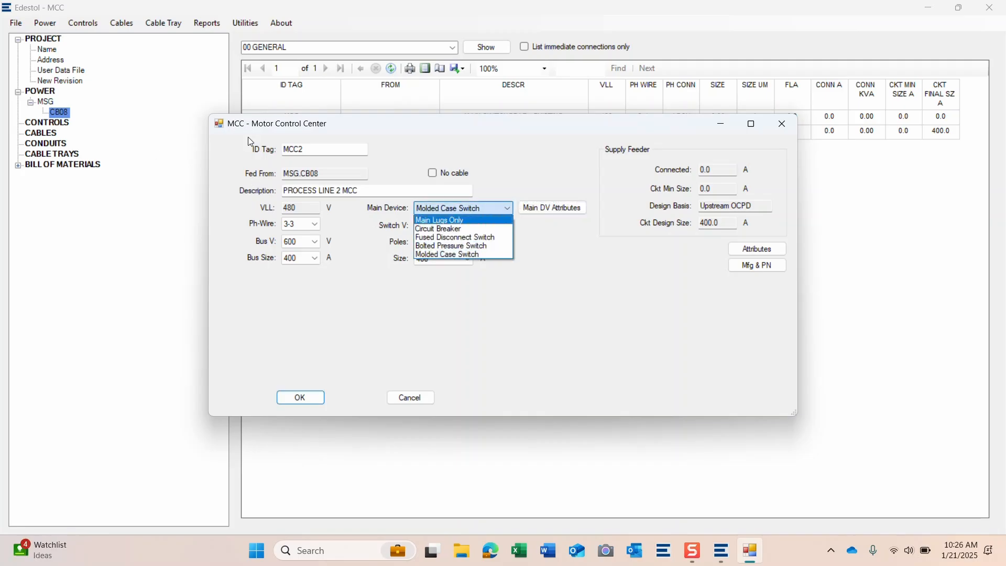
{"action": "left_click", "coordinate": [440, 230]}
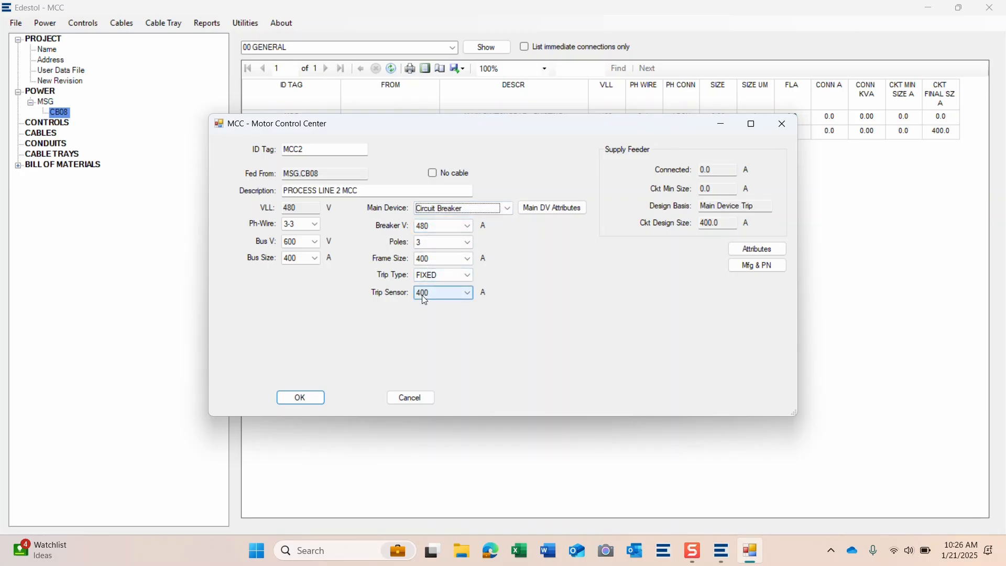
{"action": "left_click", "coordinate": [554, 210]}
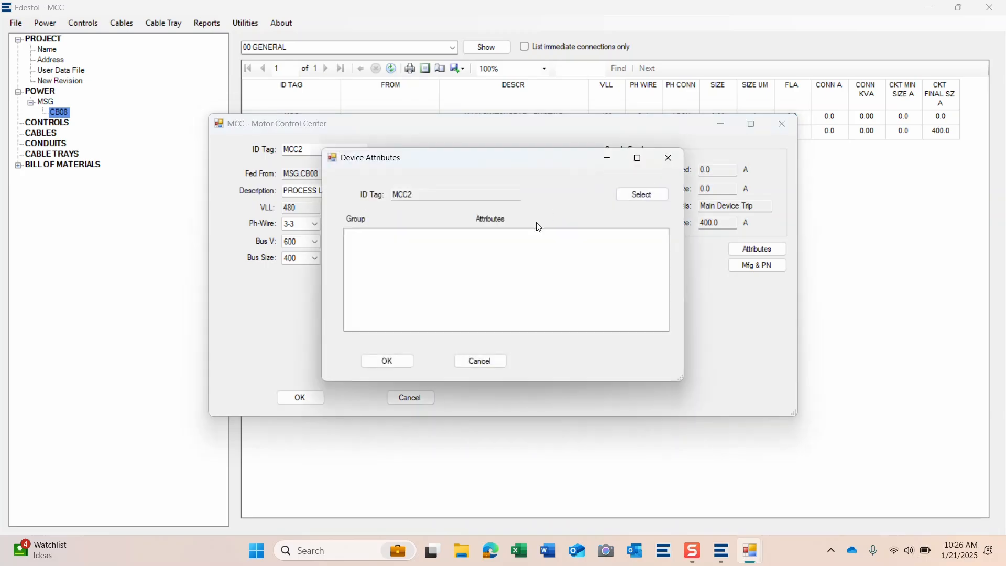
{"action": "left_click", "coordinate": [628, 202]}
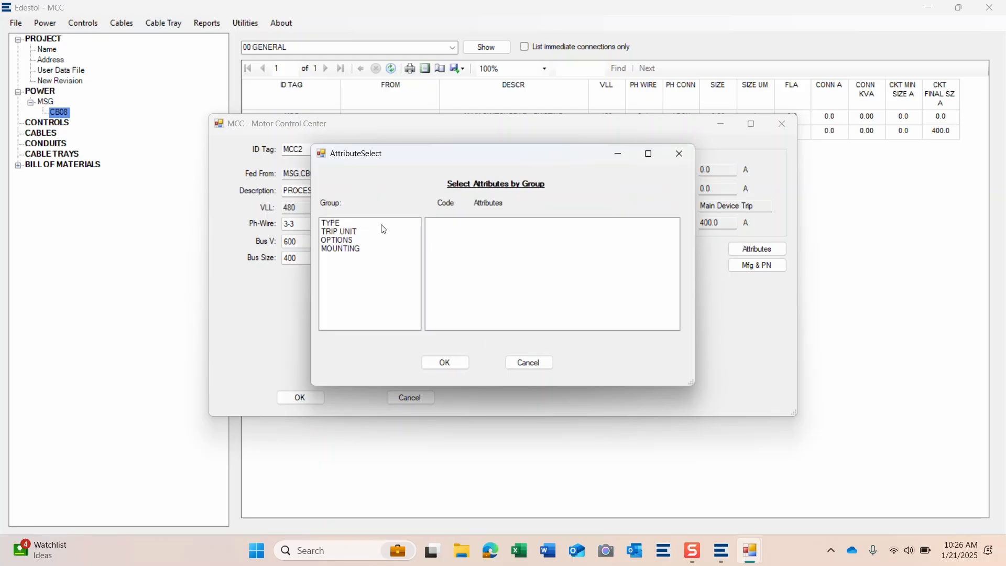
{"action": "left_click", "coordinate": [344, 234]}
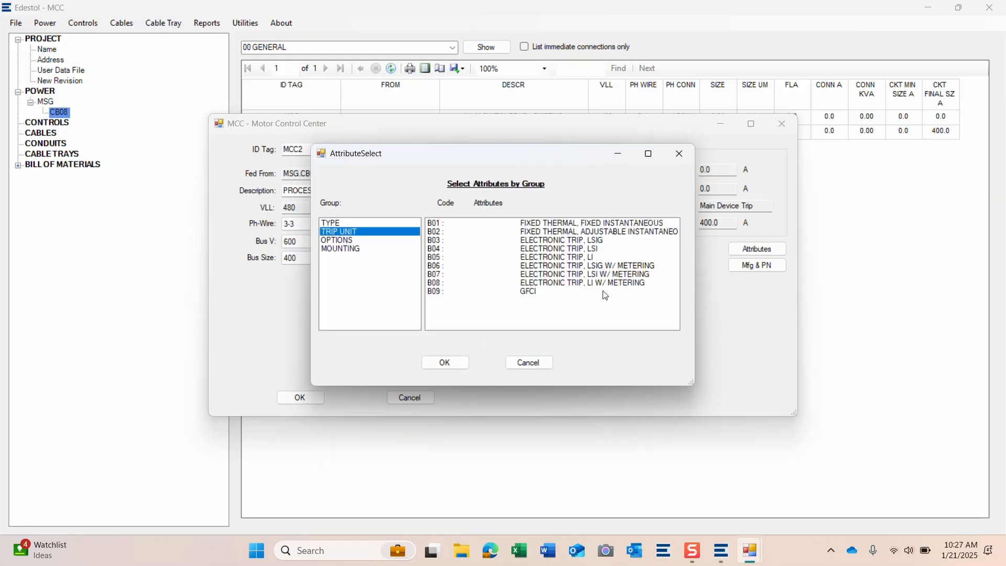
{"action": "left_click", "coordinate": [621, 268]}
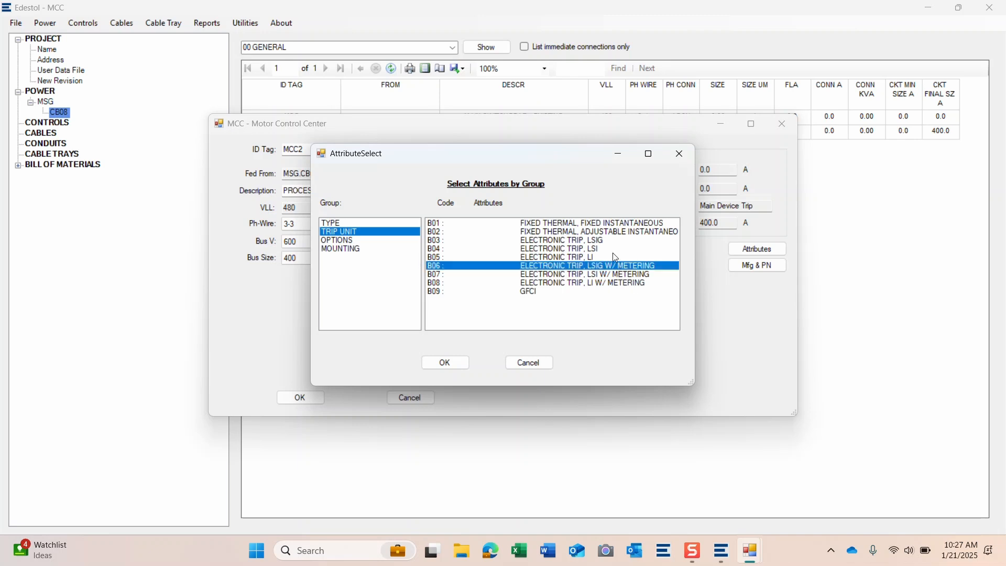
{"action": "left_click", "coordinate": [605, 242]}
{"action": "left_click", "coordinate": [548, 267]}
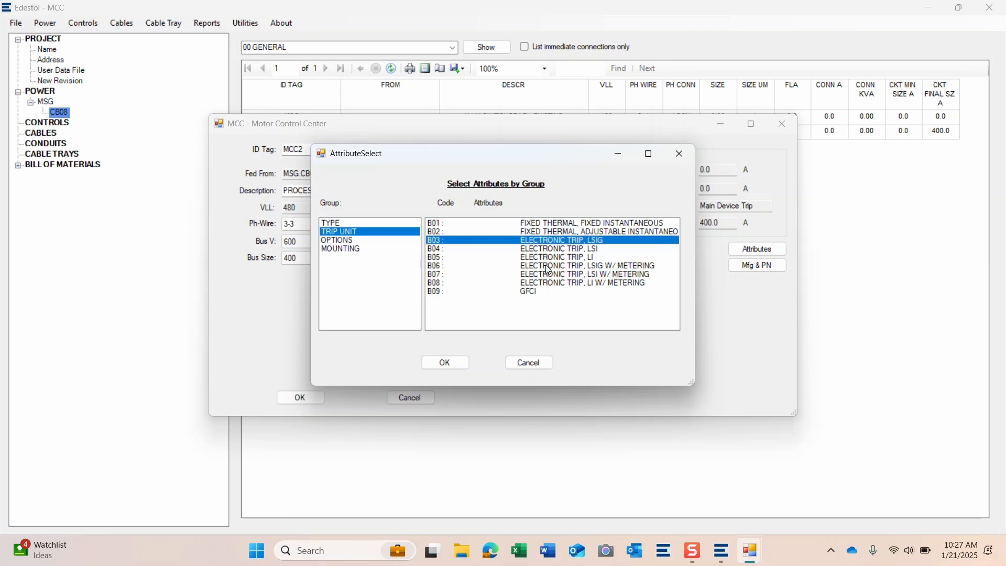
{"action": "left_click", "coordinate": [444, 365]}
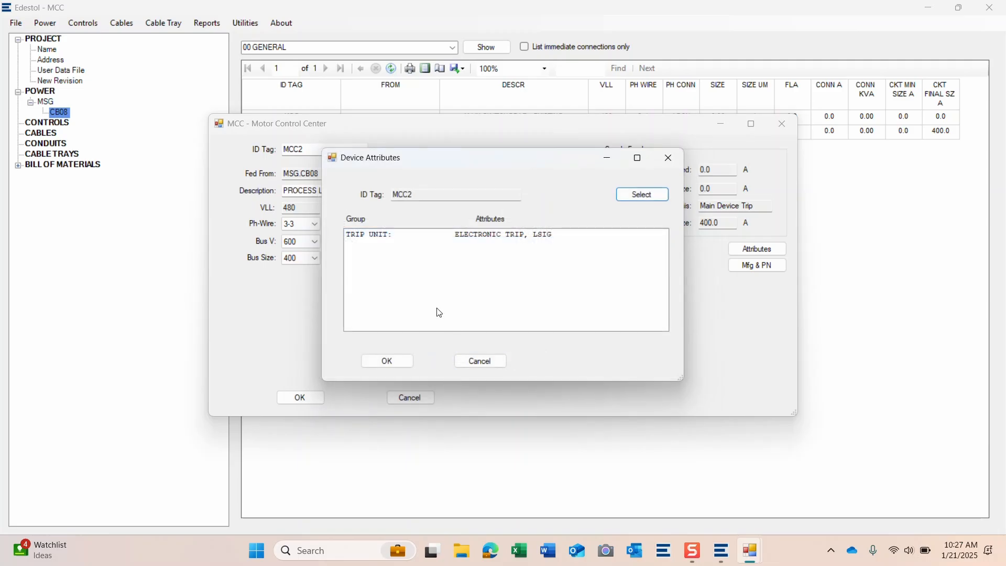
{"action": "left_click", "coordinate": [387, 361]}
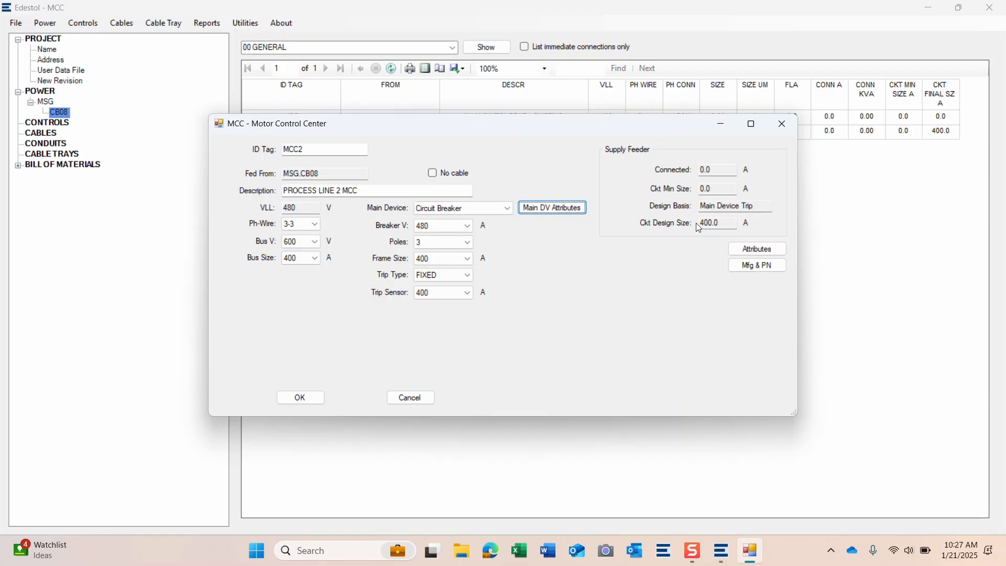
{"action": "left_click", "coordinate": [298, 400]}
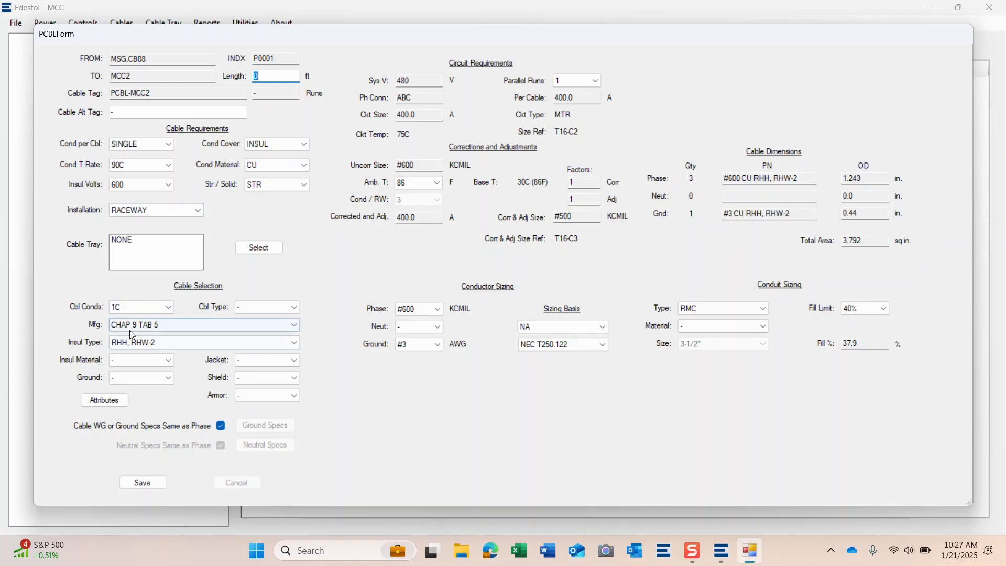
- Set the MCC2 feeder cable's manufacturer to HWC, insulation type to THHN, THWN-2 and conduit type to EMT, and save the cable
{"action": "left_click", "coordinate": [145, 326]}
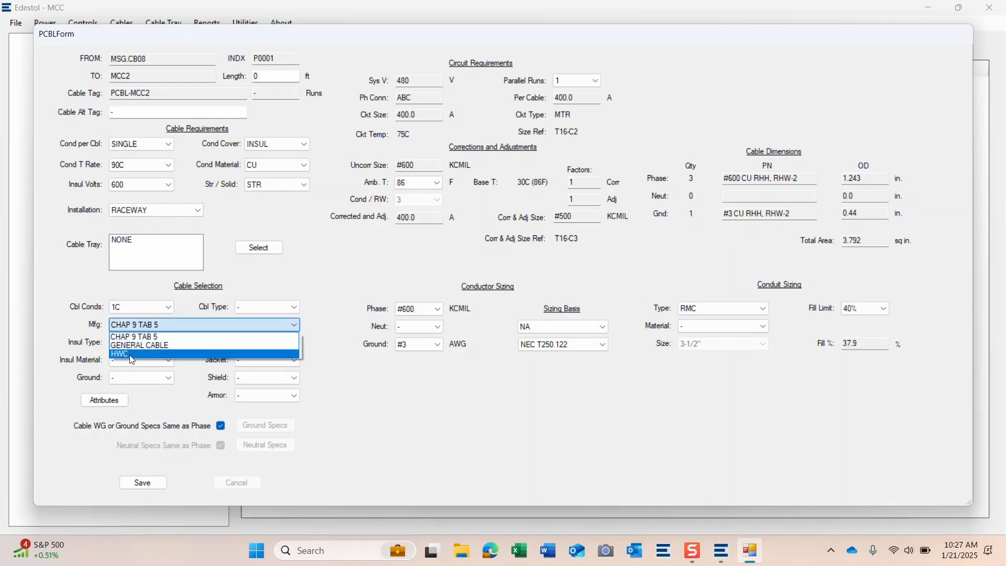
{"action": "left_click", "coordinate": [131, 355]}
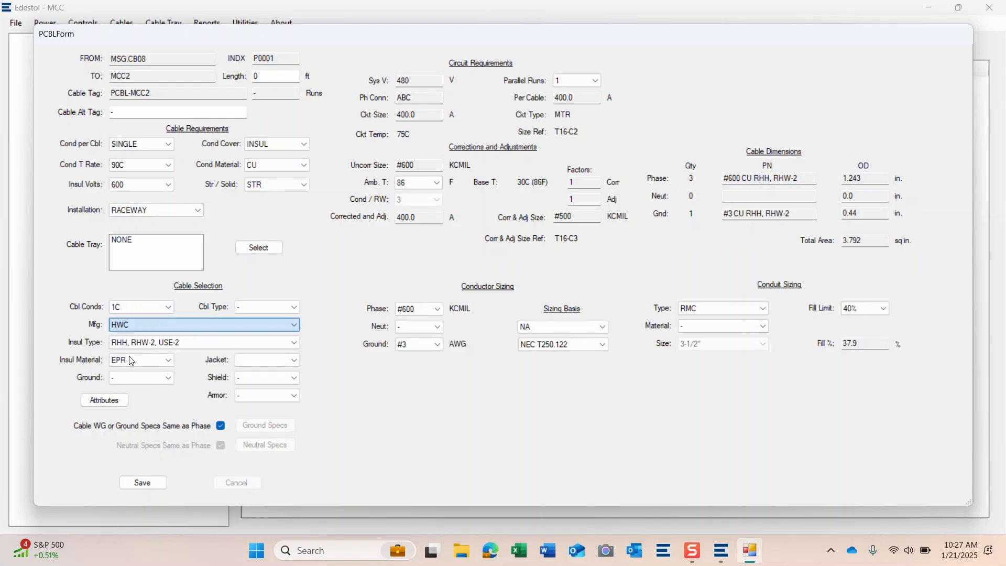
{"action": "left_click", "coordinate": [156, 343]}
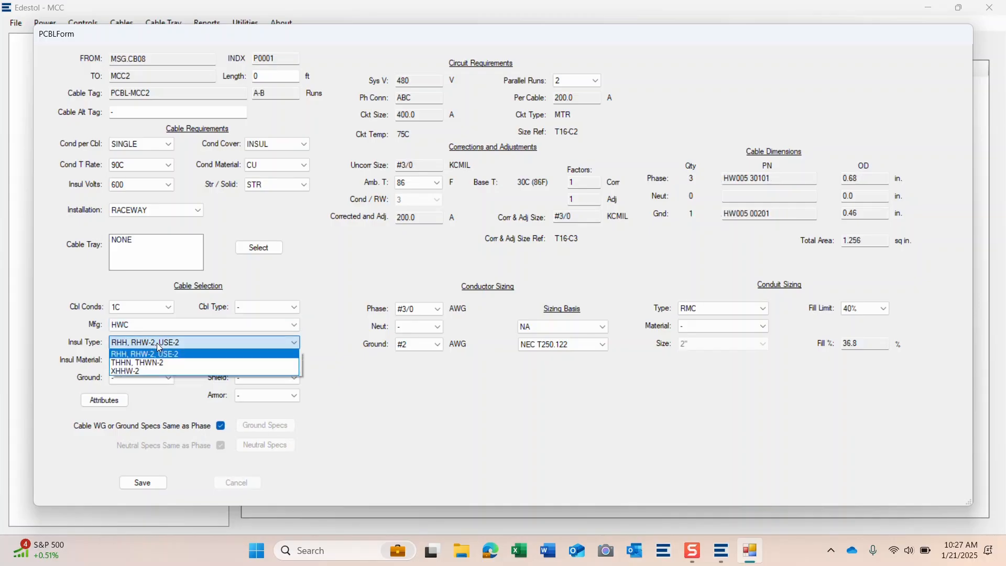
{"action": "left_click", "coordinate": [146, 365]}
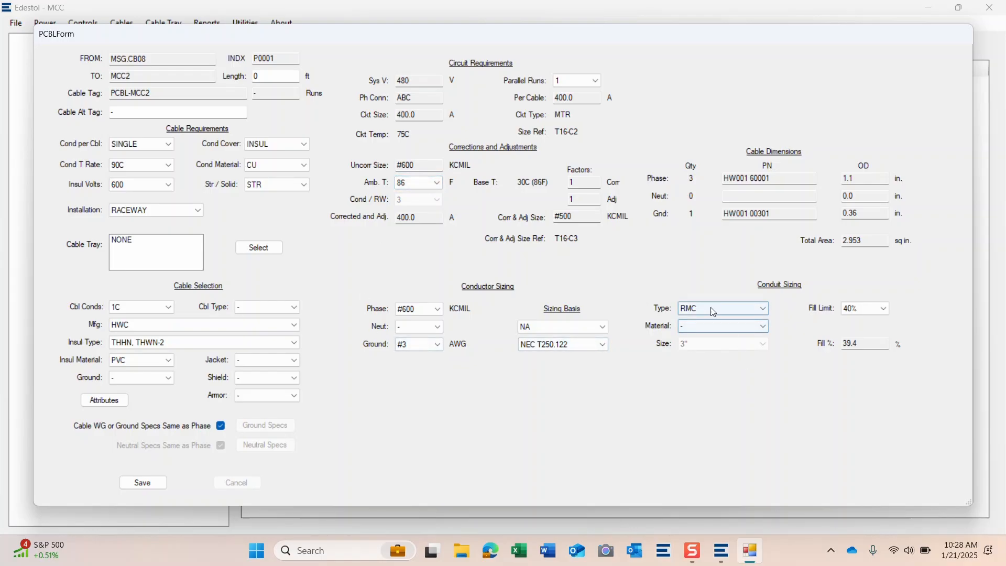
{"action": "left_click", "coordinate": [753, 309]}
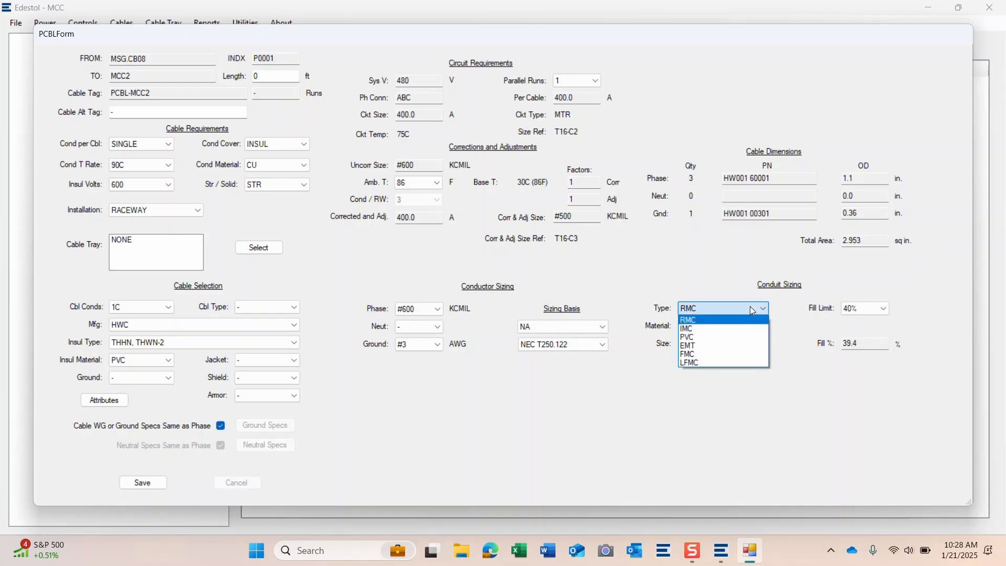
{"action": "left_click", "coordinate": [726, 346]}
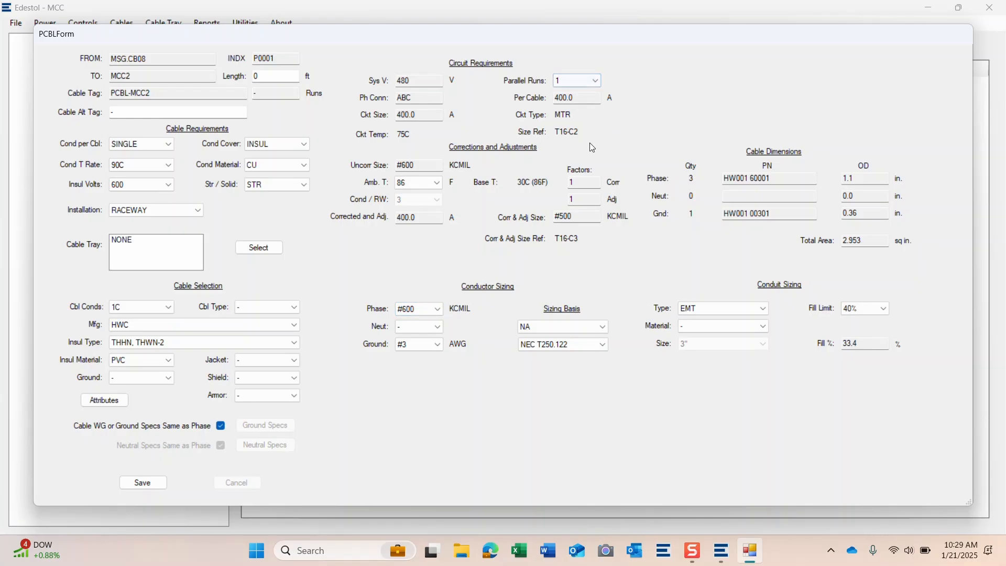
{"action": "left_click", "coordinate": [143, 484]}
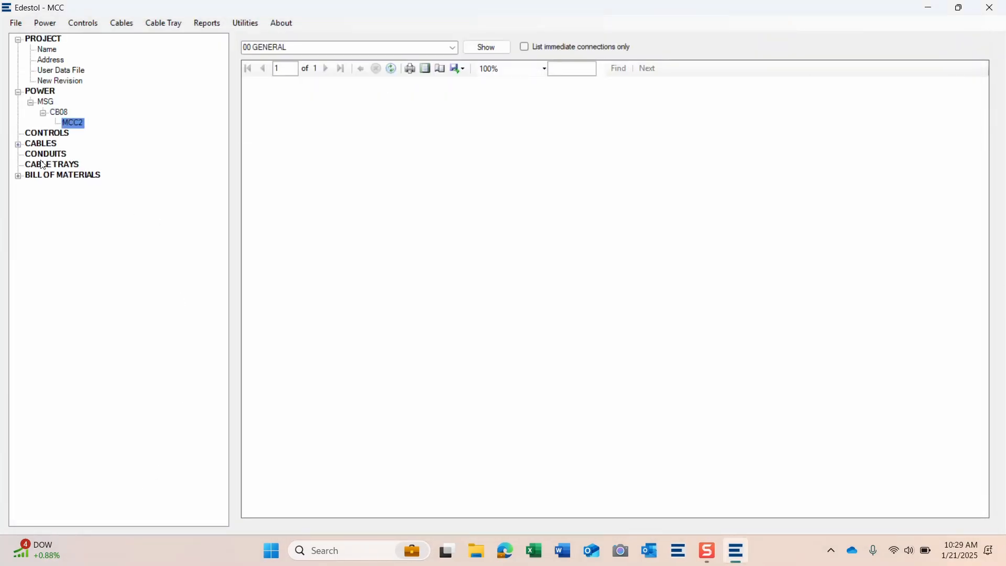
- Review the cable schedule for the PCBL-MCC2 power cable and the available cable voltage classes
{"action": "left_click", "coordinate": [18, 145]}
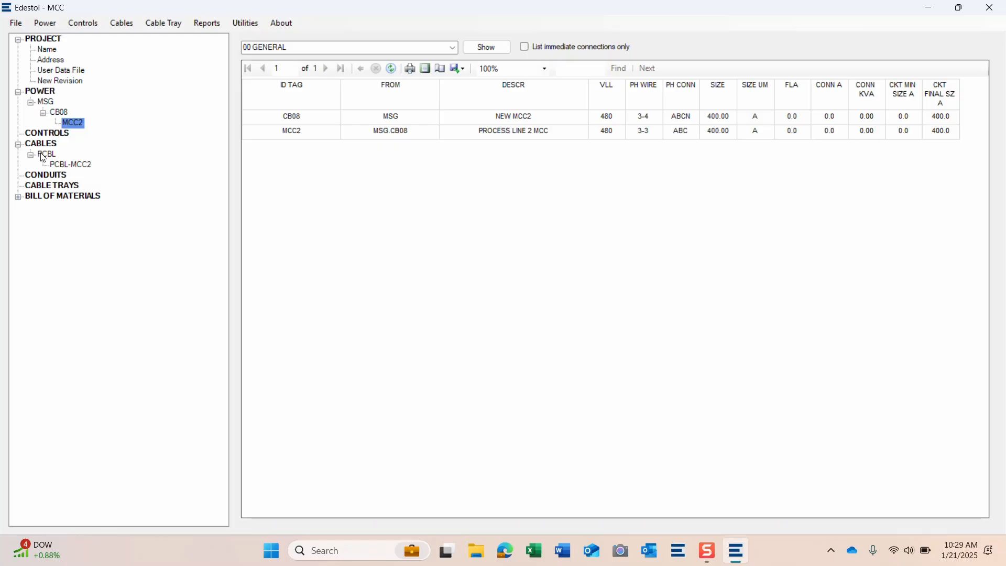
{"action": "left_click", "coordinate": [126, 24]}
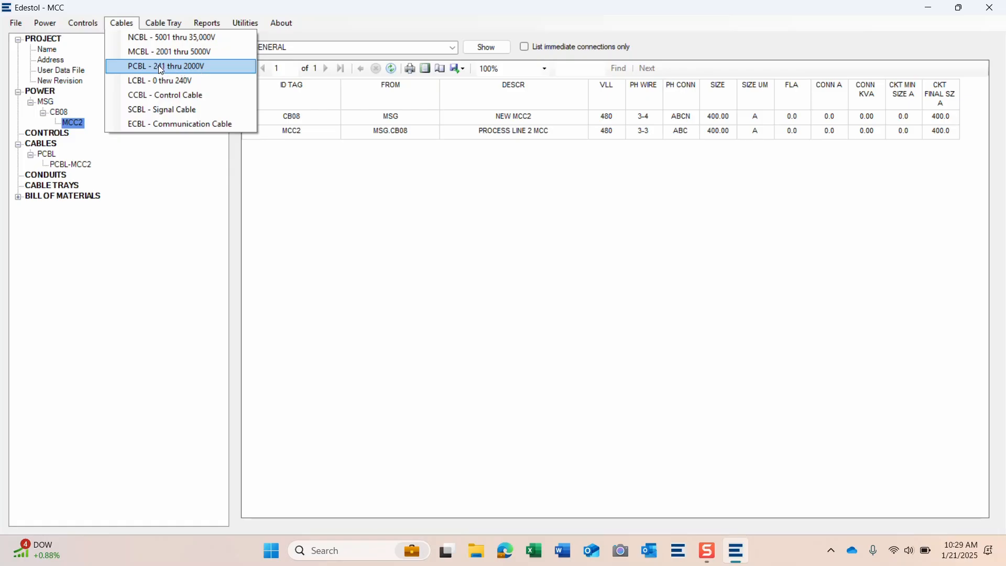
{"action": "left_click", "coordinate": [67, 167]}
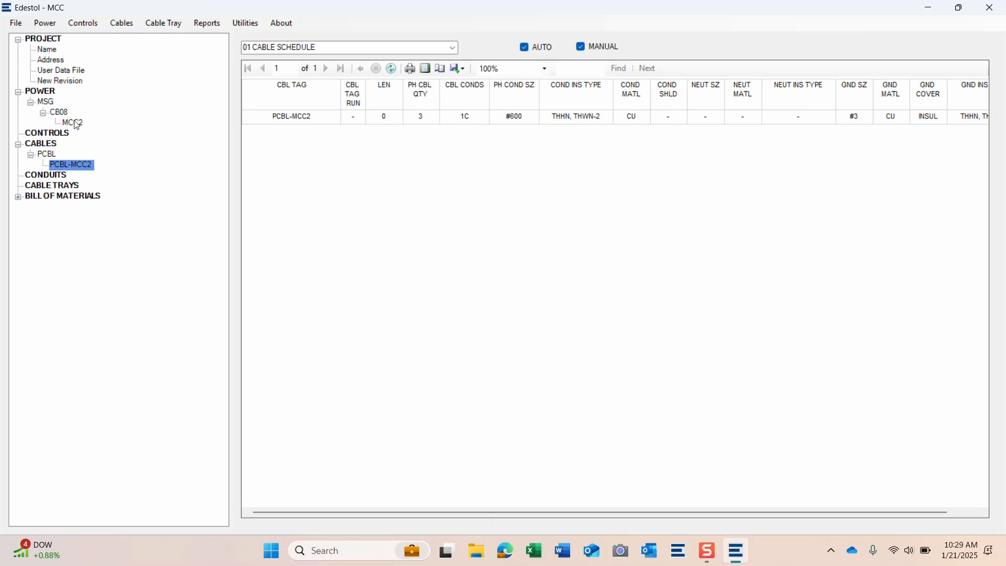
{"action": "left_click", "coordinate": [17, 145]}
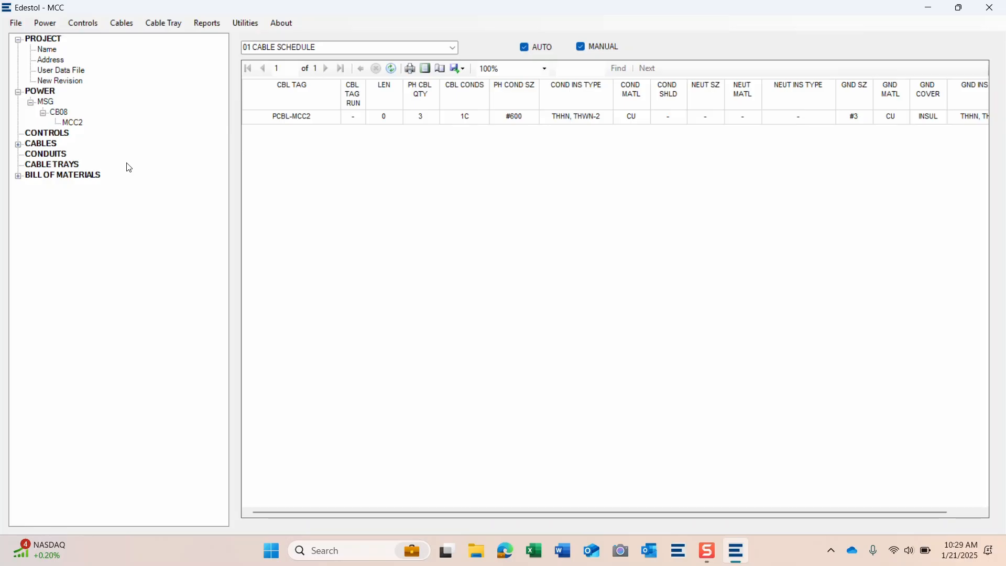
- Insert a motor load on MCC2 with ID tag M1, description PROCESS LINE 2 CRUSHER and size 250
{"action": "left_click", "coordinate": [49, 26]}
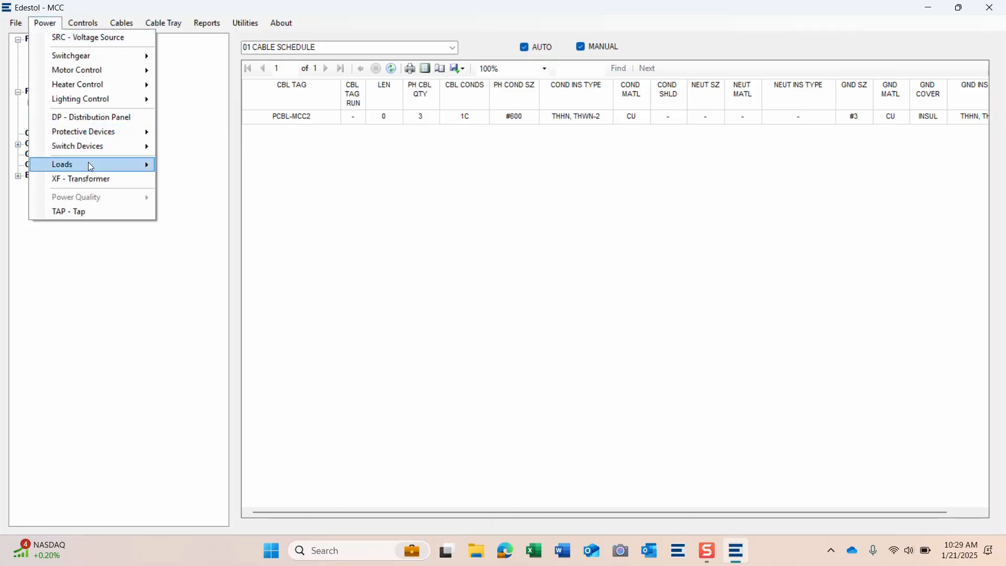
{"action": "mouse_move", "coordinate": [88, 162]}
{"action": "left_click", "coordinate": [202, 166]}
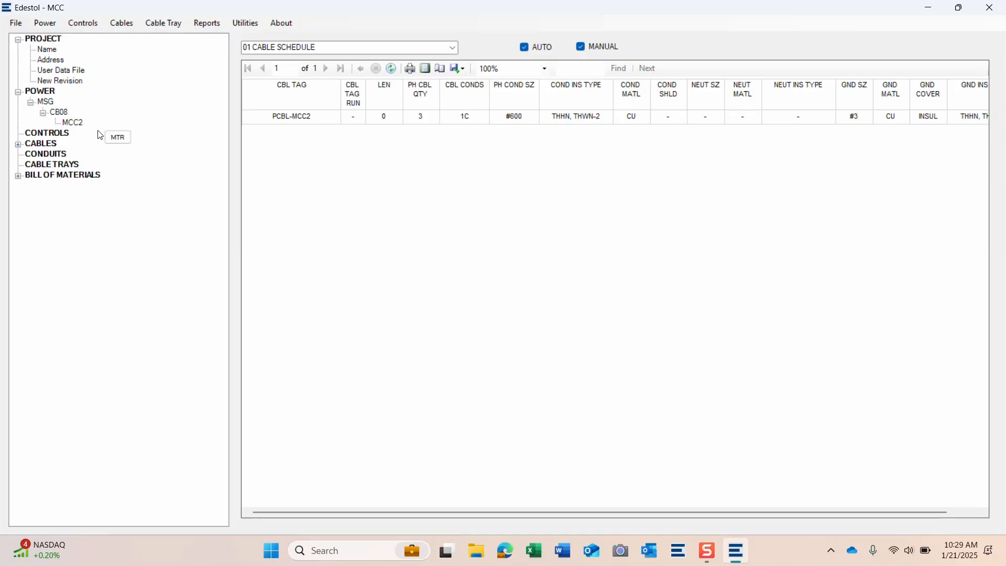
{"action": "left_click", "coordinate": [73, 123]}
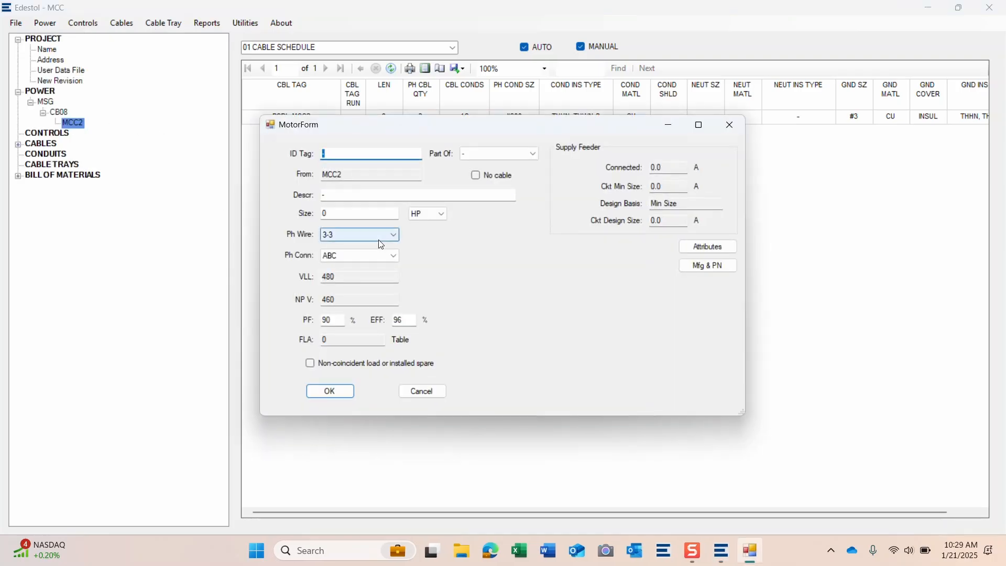
{"action": "type", "text": "M1"}
{"action": "key", "text": "Tab"}
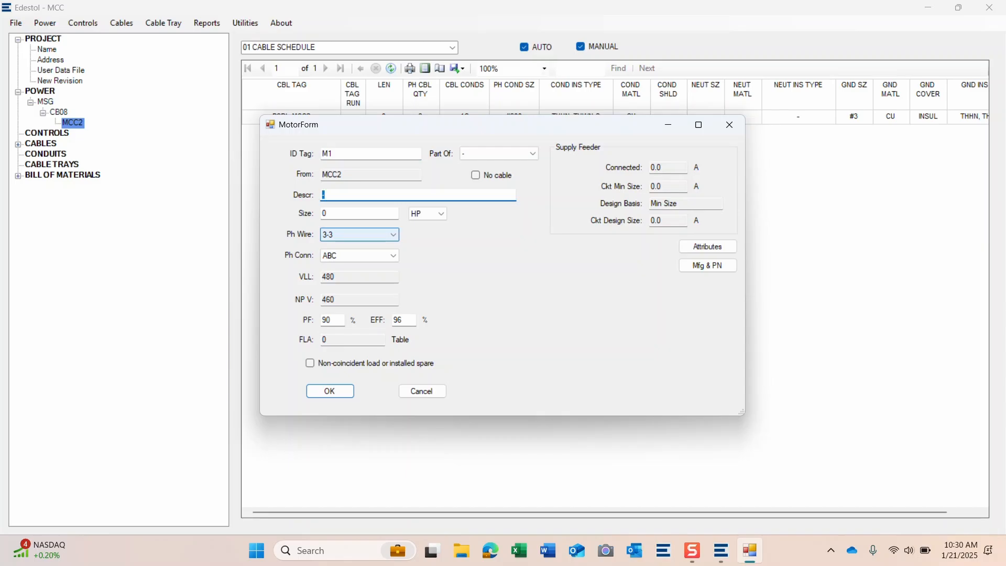
{"action": "type", "text": "PROCESS LINE 2 CRUSHER"}
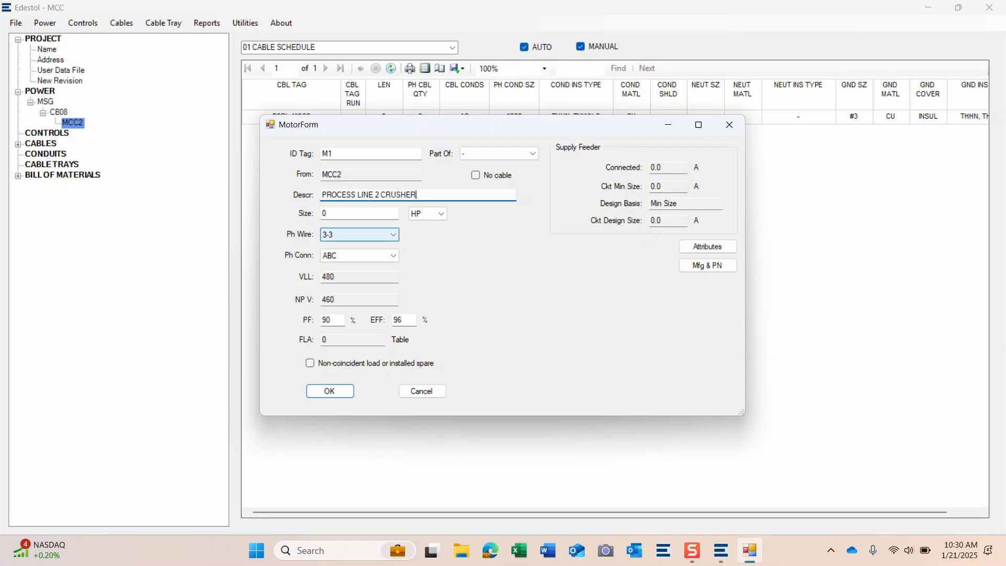
{"action": "key", "text": "Tab"}
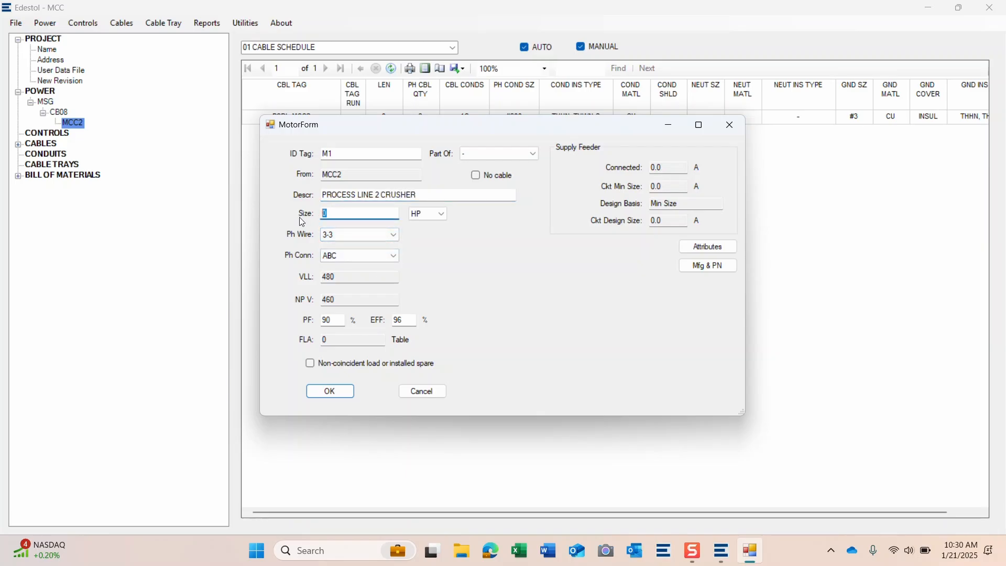
{"action": "type", "text": "250"}
- Try KW as the size unit of motor M1, and return the unit to HP
{"action": "left_click", "coordinate": [444, 219]}
{"action": "left_click", "coordinate": [433, 235]}
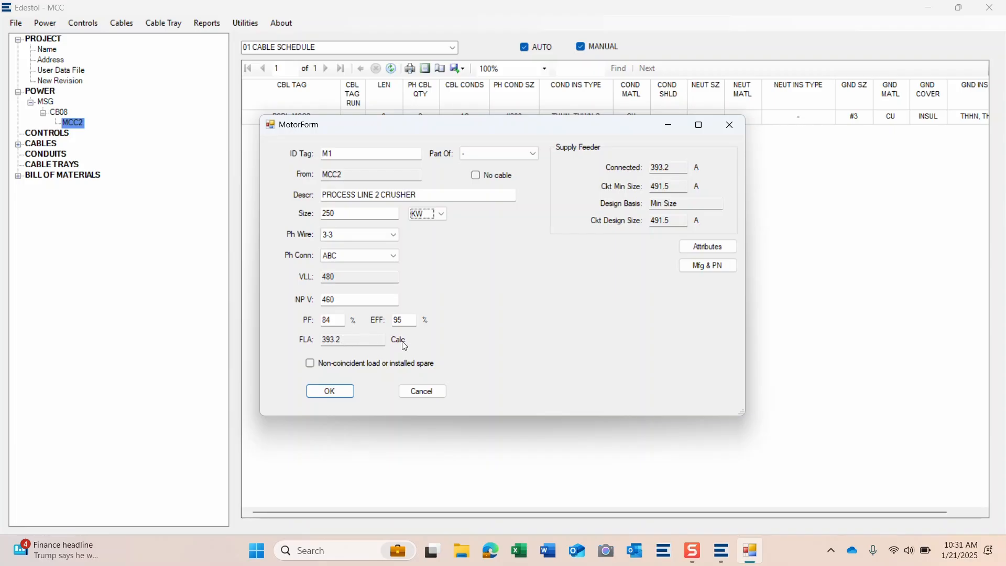
{"action": "left_click", "coordinate": [443, 214]}
{"action": "left_click", "coordinate": [435, 230]}
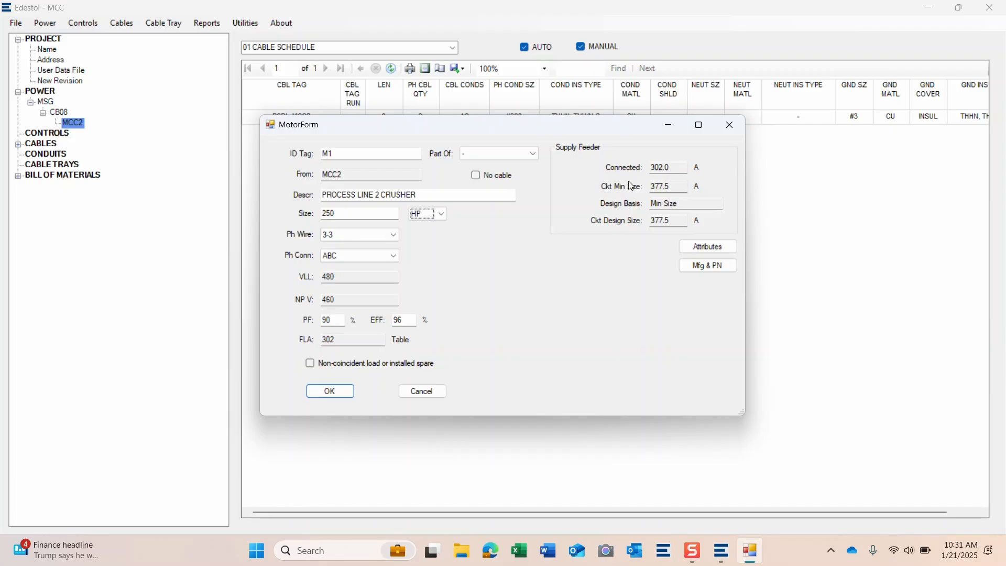
- Assign motor M1 the enclosure attribute TEFC (totally enclosed fan cooled)
{"action": "left_click", "coordinate": [696, 252]}
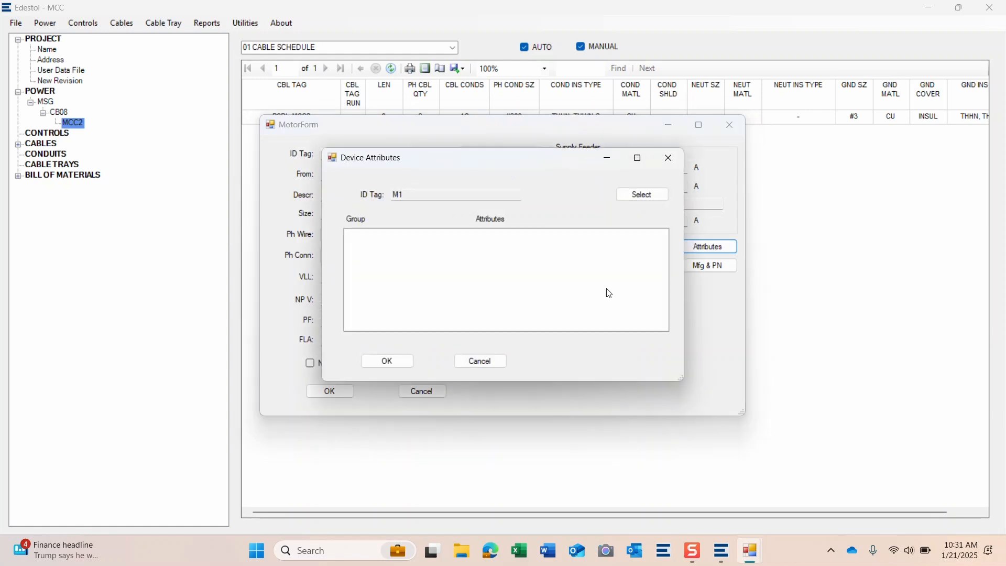
{"action": "left_click", "coordinate": [652, 197]}
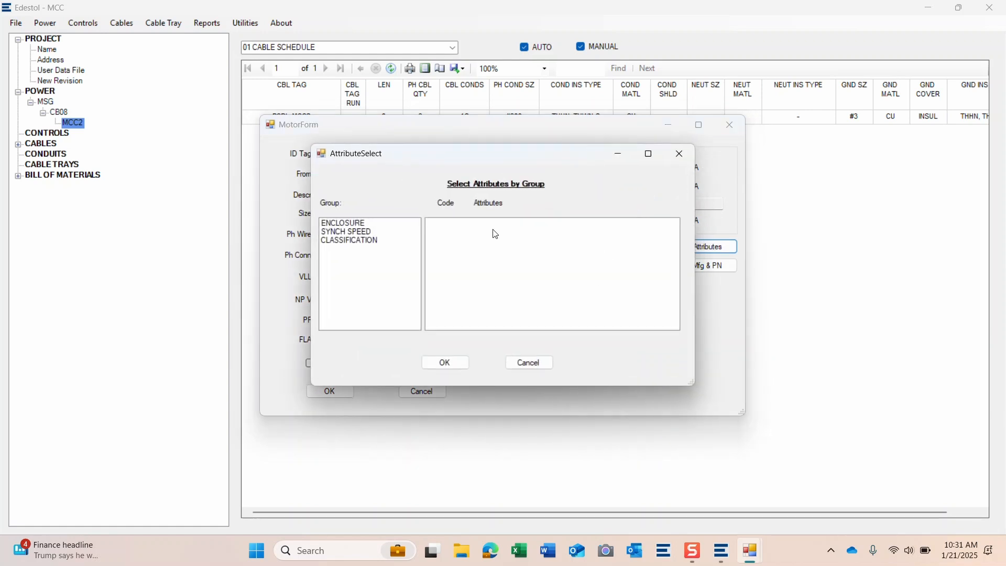
{"action": "left_click", "coordinate": [355, 223]}
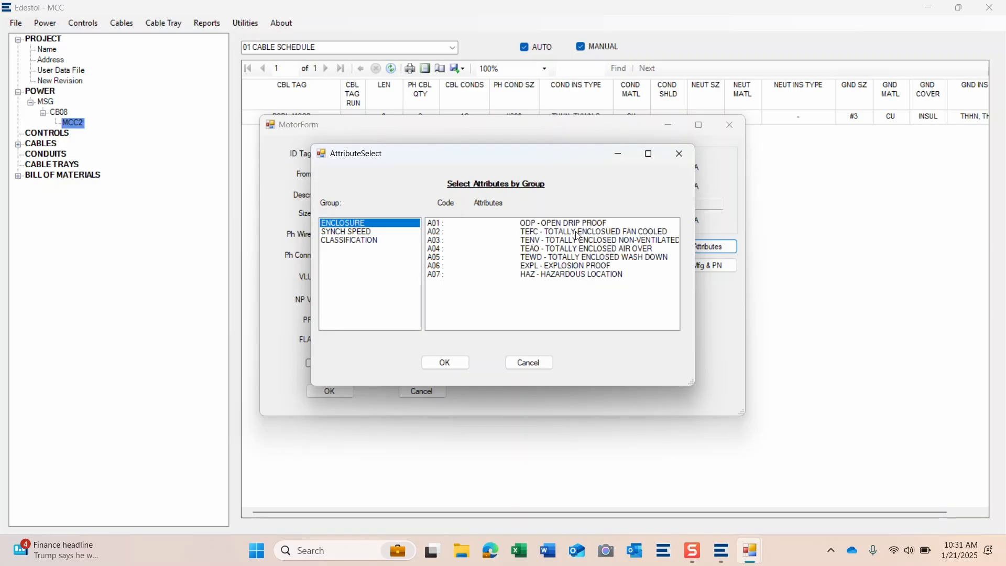
{"action": "left_click", "coordinate": [571, 233]}
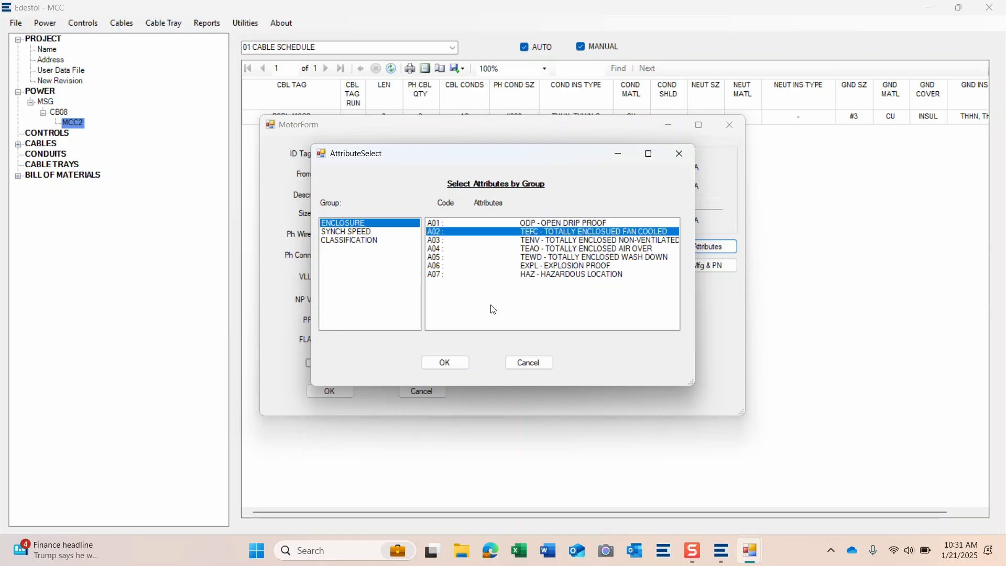
{"action": "left_click", "coordinate": [446, 363]}
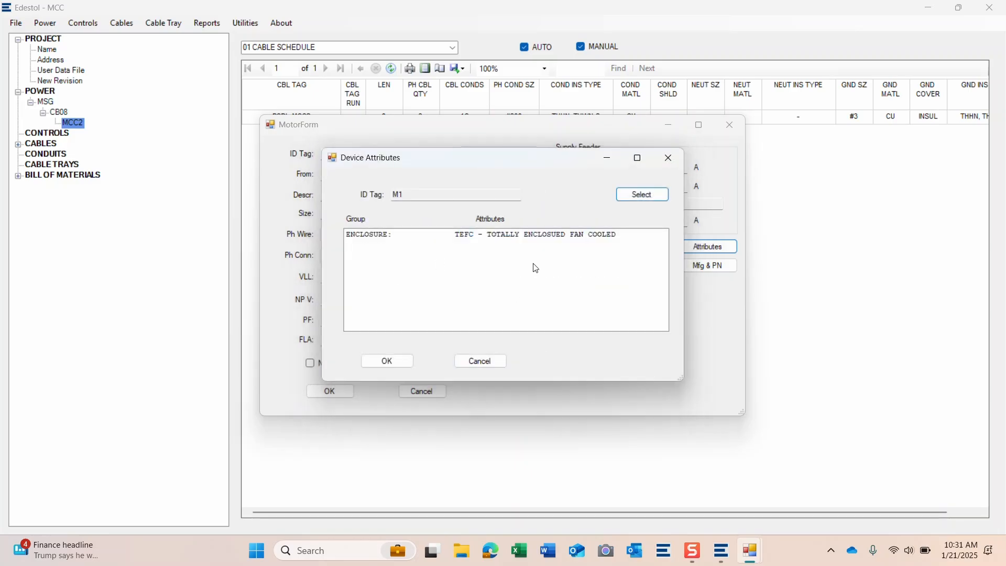
- Add the synch speed attribute 1800 RPM to motor M1 and accept its device attributes
{"action": "left_click", "coordinate": [623, 197]}
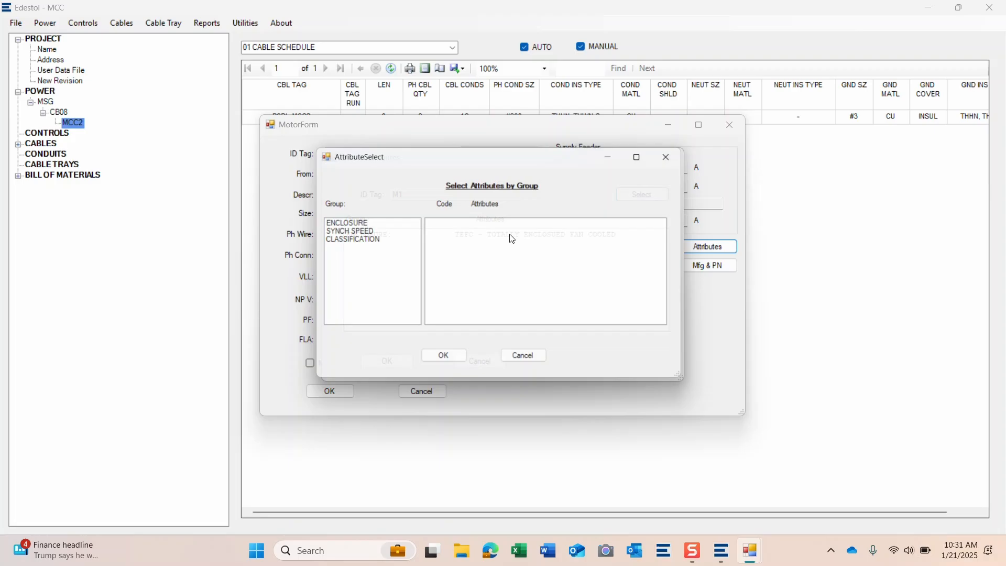
{"action": "left_click", "coordinate": [354, 231]}
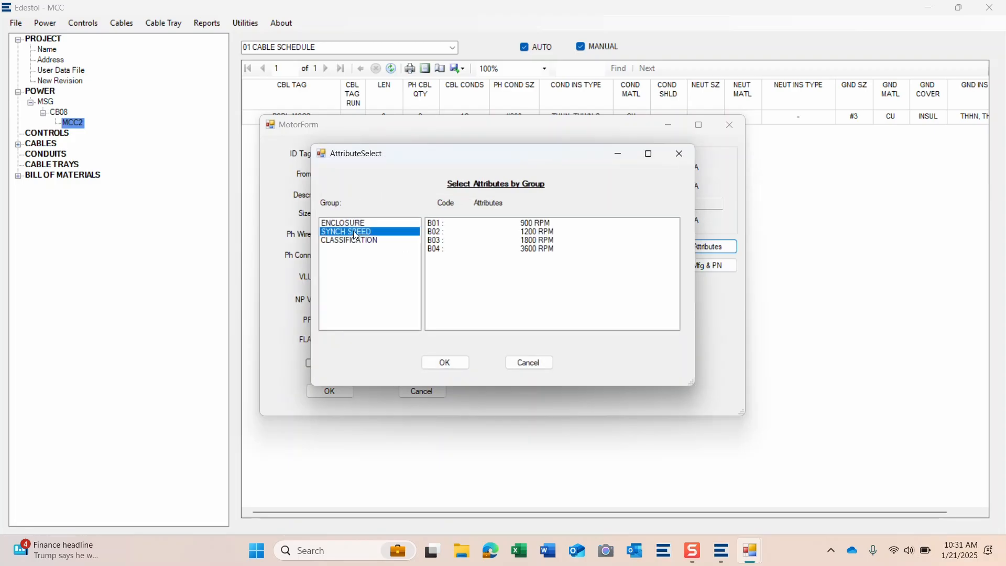
{"action": "left_click", "coordinate": [541, 240]}
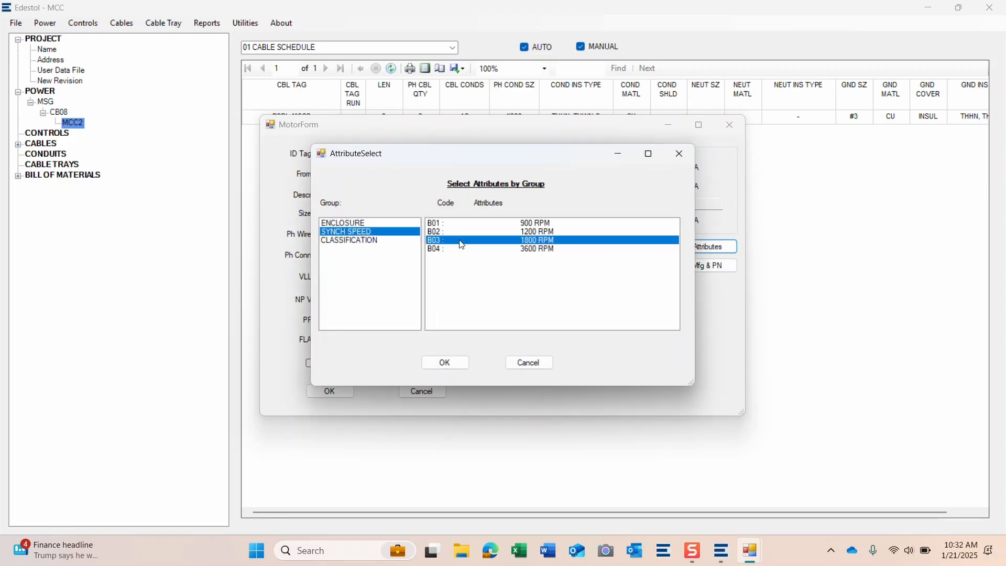
{"action": "left_click", "coordinate": [361, 241]}
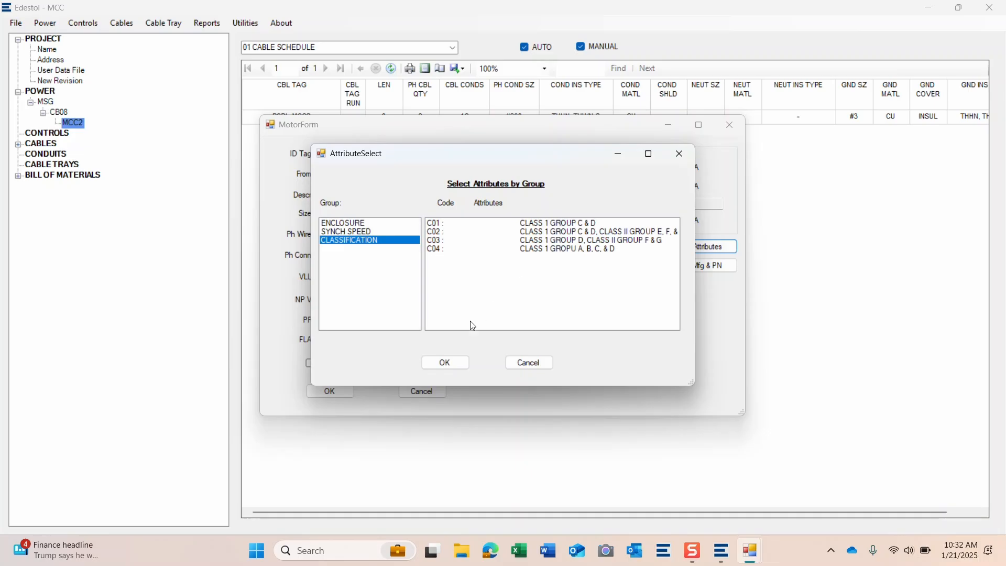
{"action": "left_click", "coordinate": [444, 366]}
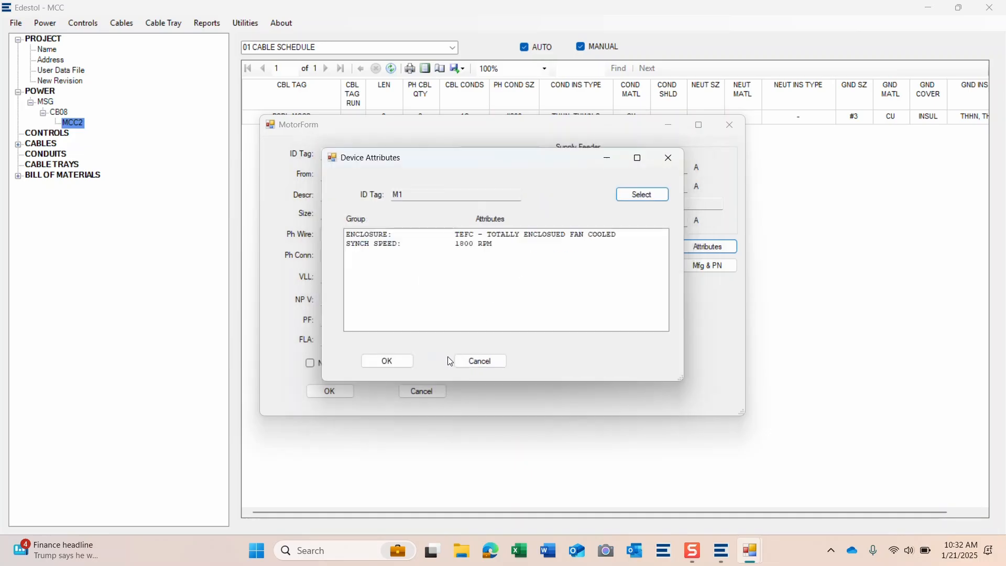
{"action": "left_click", "coordinate": [377, 362]}
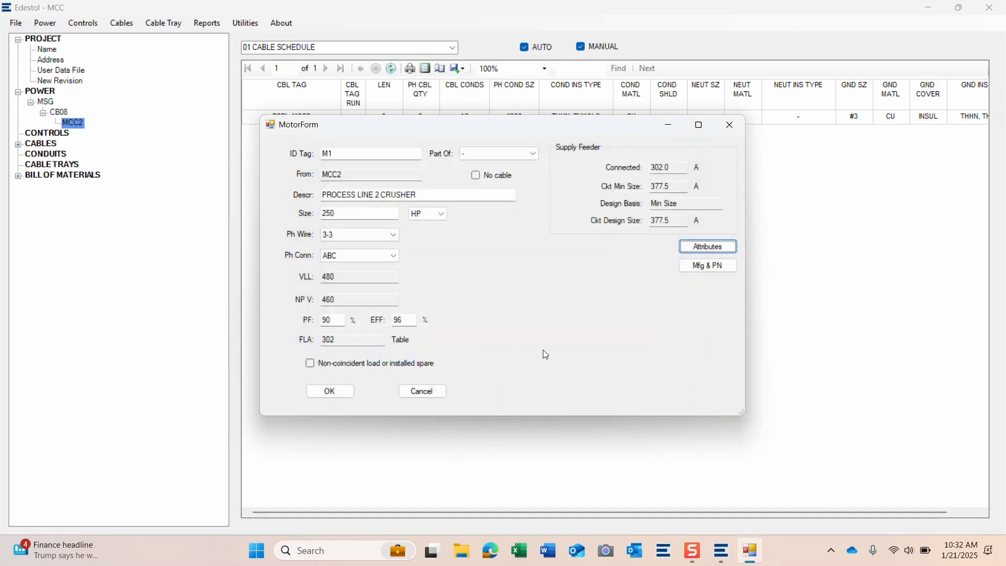
- Set motor M1's manufacturer to BALDOR and part number to 123ABC789, and accept the motor
{"action": "left_click", "coordinate": [707, 267]}
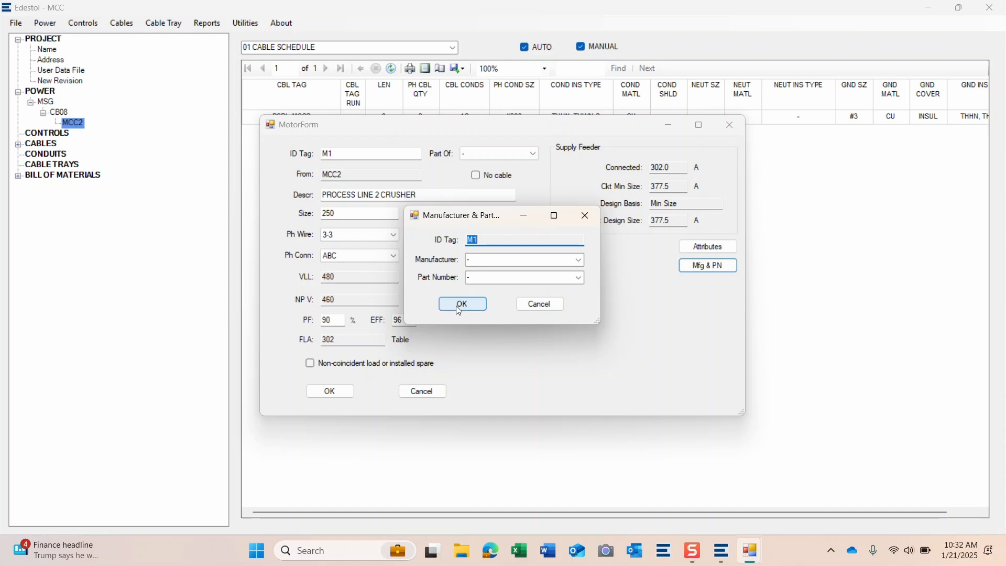
{"action": "key", "text": "Tab"}
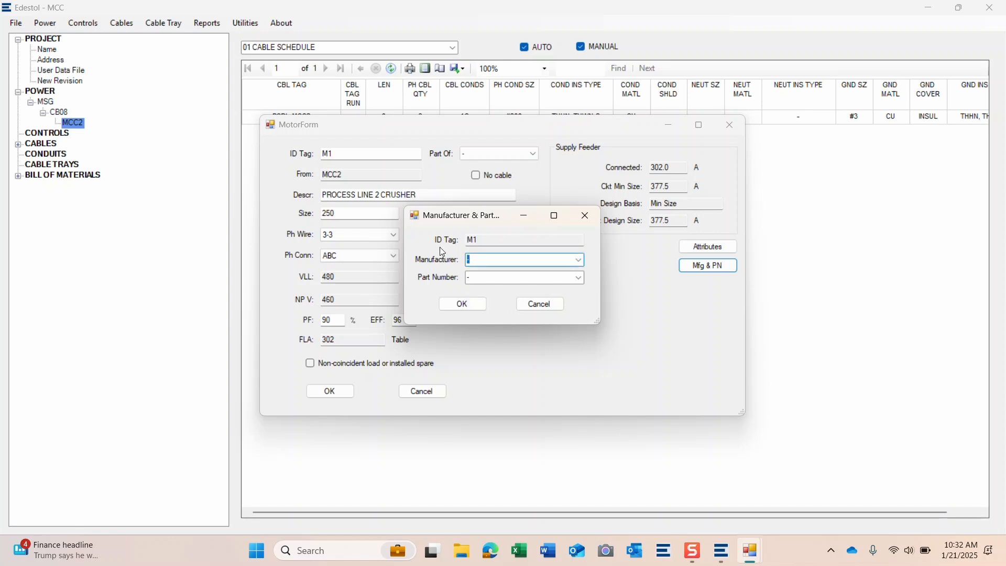
{"action": "type", "text": "BALDOR"}
{"action": "key", "text": "Tab"}
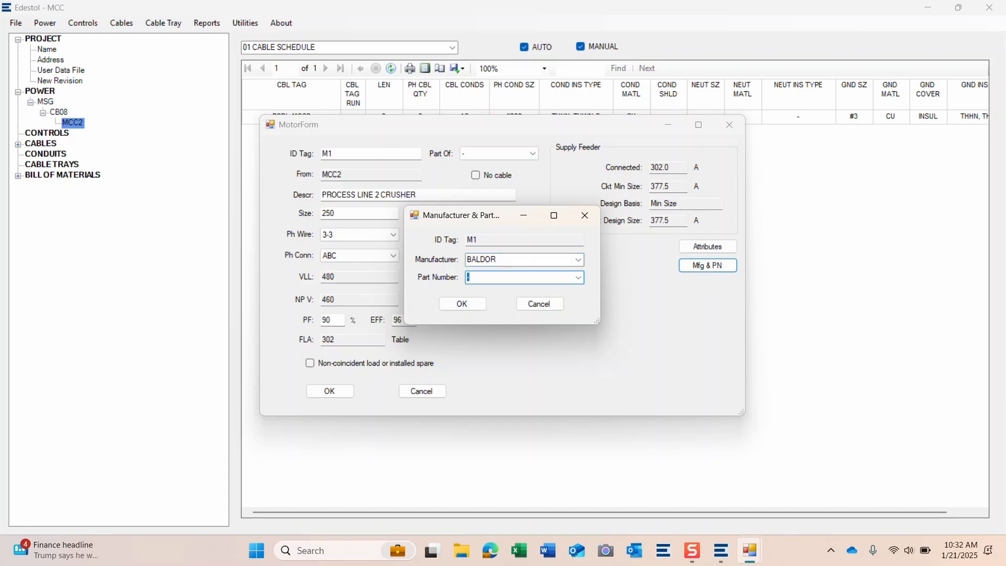
{"action": "type", "text": "123ASD"}
{"action": "key", "text": "BackSpace"}
{"action": "key", "text": "BackSpace"}
{"action": "type", "text": "BC789"}
{"action": "left_click", "coordinate": [473, 304]}
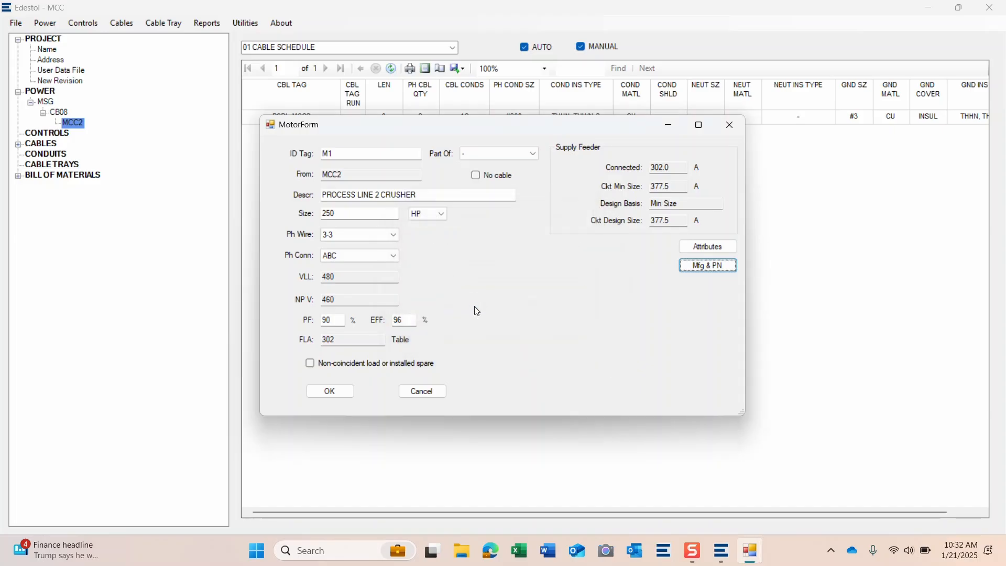
{"action": "left_click", "coordinate": [329, 393]}
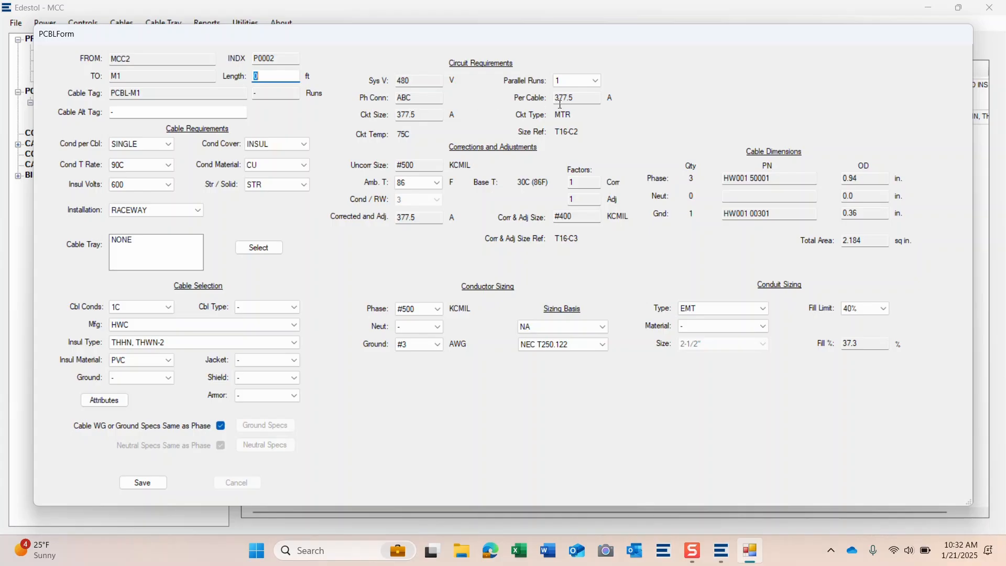
- Set the PCBL-M1 cable's ambient temperature to 104 F and its conduit type to LFMC
{"action": "left_click", "coordinate": [439, 184]}
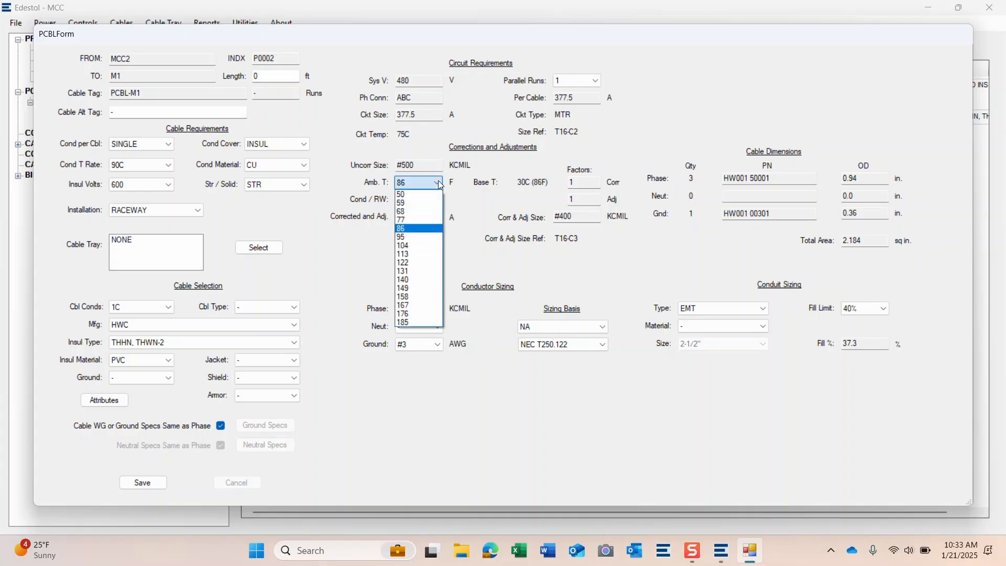
{"action": "left_click", "coordinate": [418, 246]}
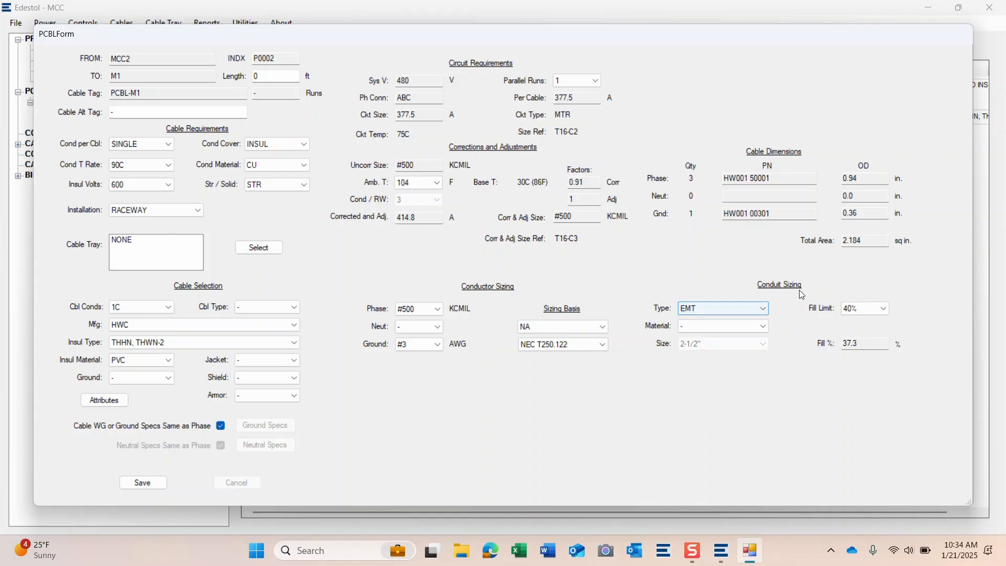
{"action": "left_click", "coordinate": [765, 313]}
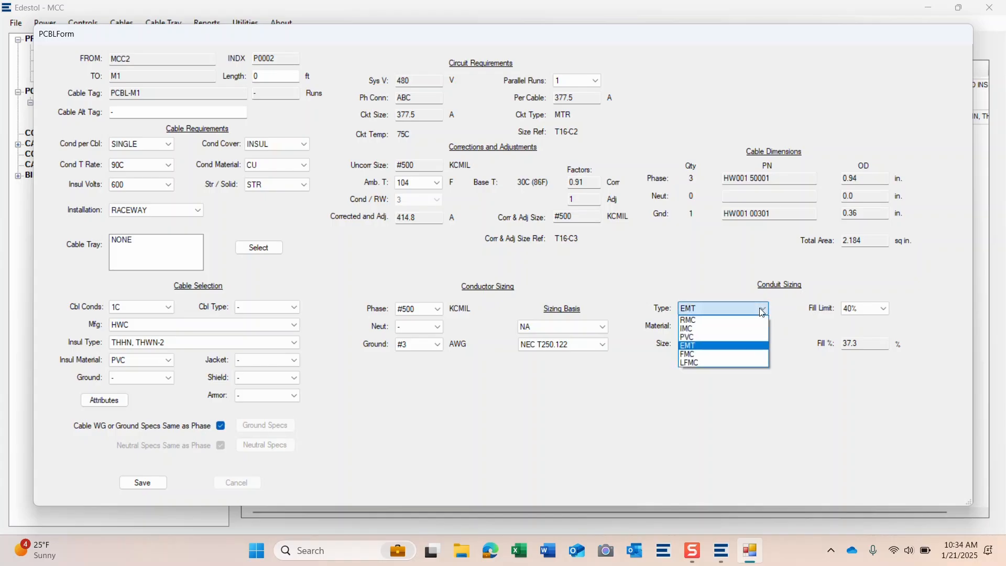
{"action": "left_click", "coordinate": [699, 364]}
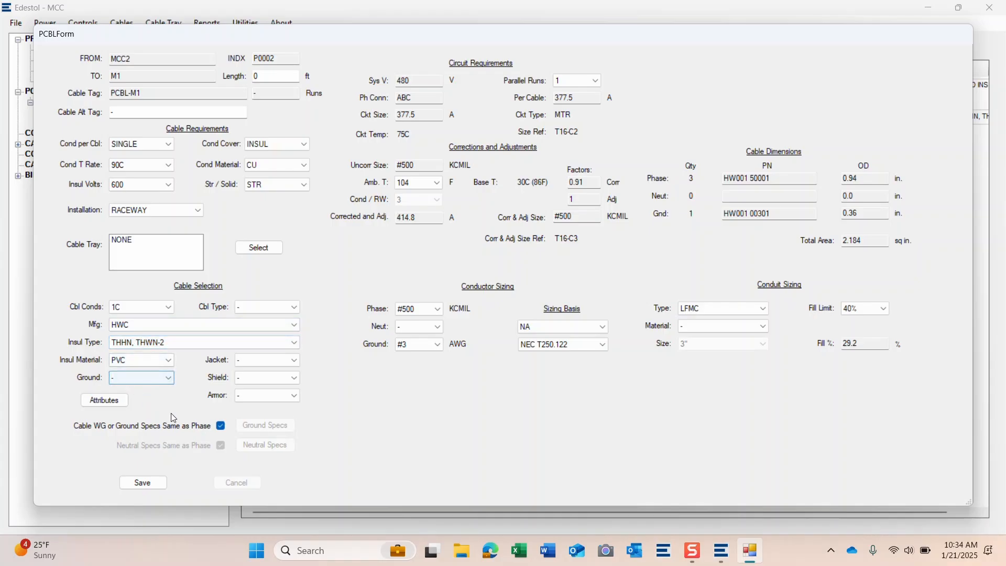
- Give PCBL-M1 separate ground specs with a BARE conductor cover and manufacturer HWC, and save the cable
{"action": "left_click", "coordinate": [219, 426]}
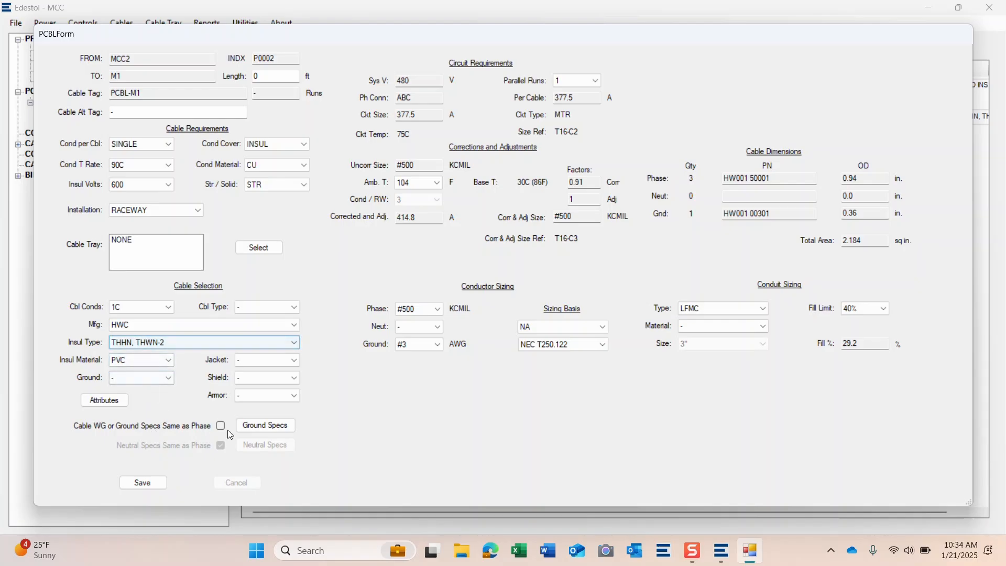
{"action": "left_click", "coordinate": [259, 426]}
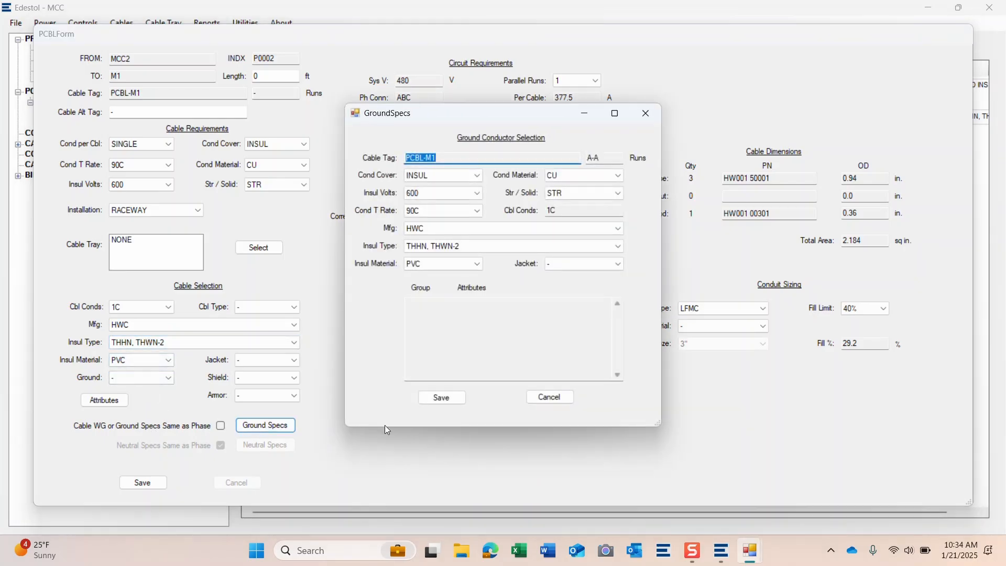
{"action": "left_click", "coordinate": [445, 176]}
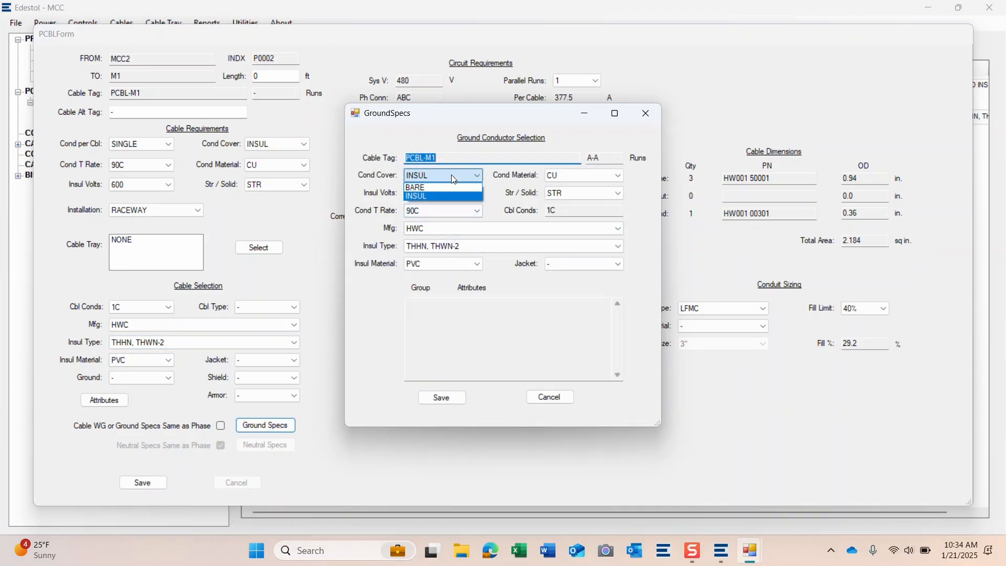
{"action": "left_click", "coordinate": [450, 188]}
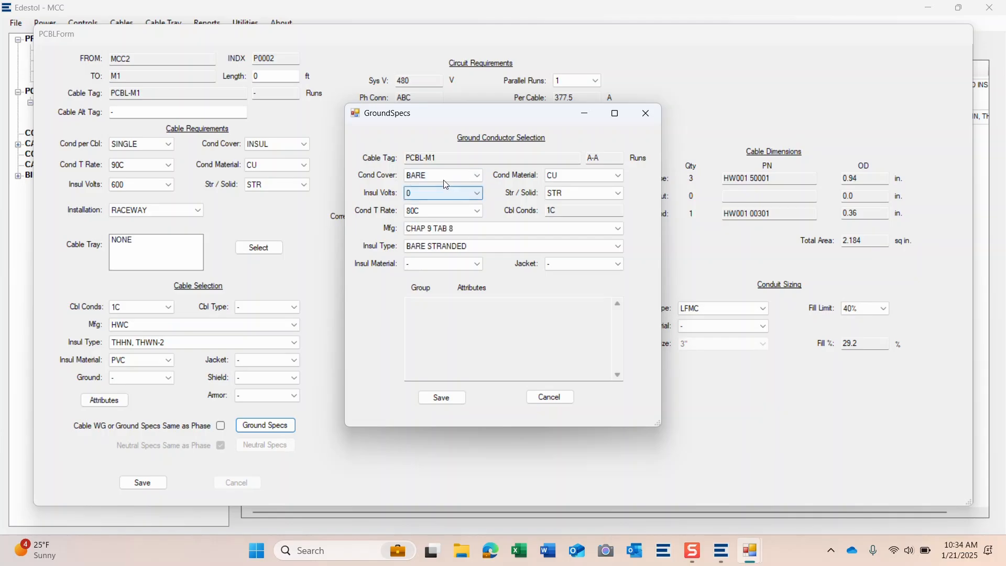
{"action": "left_click", "coordinate": [445, 197]}
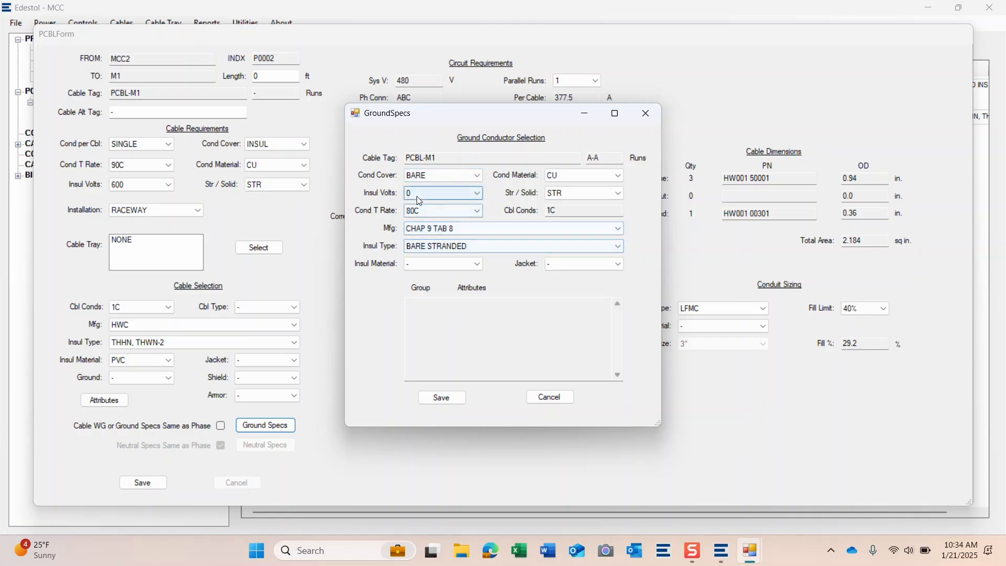
{"action": "left_click", "coordinate": [439, 233]}
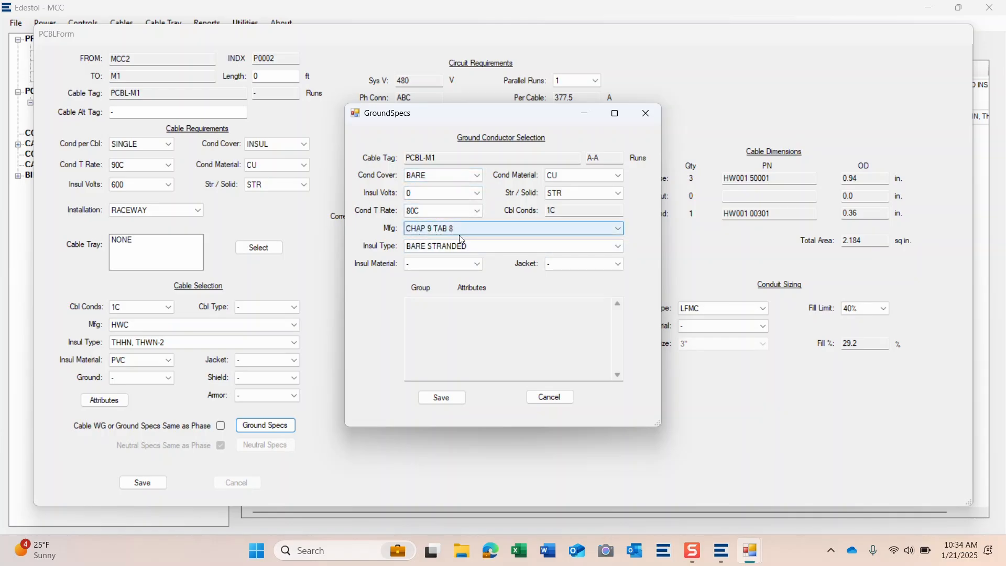
{"action": "left_click", "coordinate": [463, 230]}
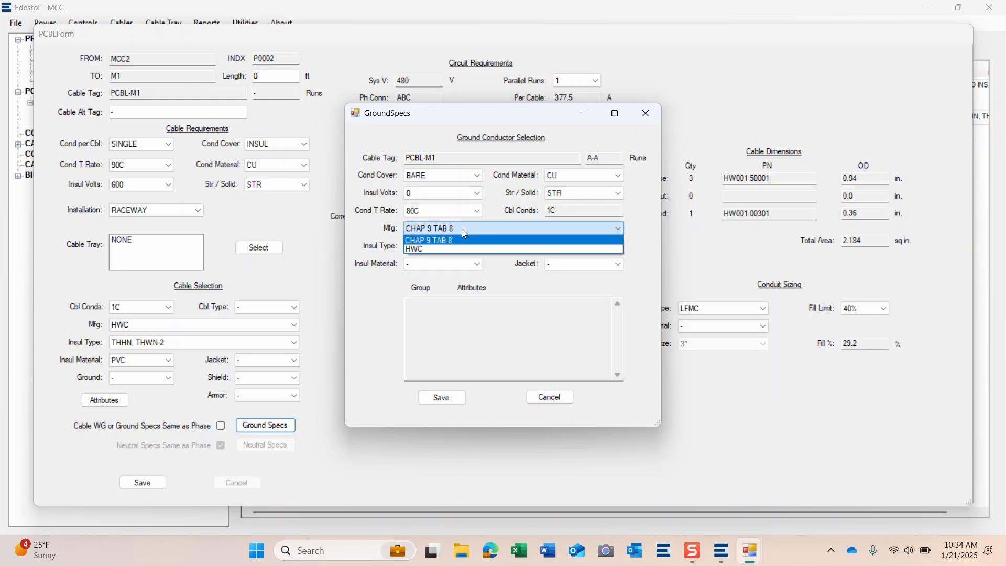
{"action": "left_click", "coordinate": [436, 250]}
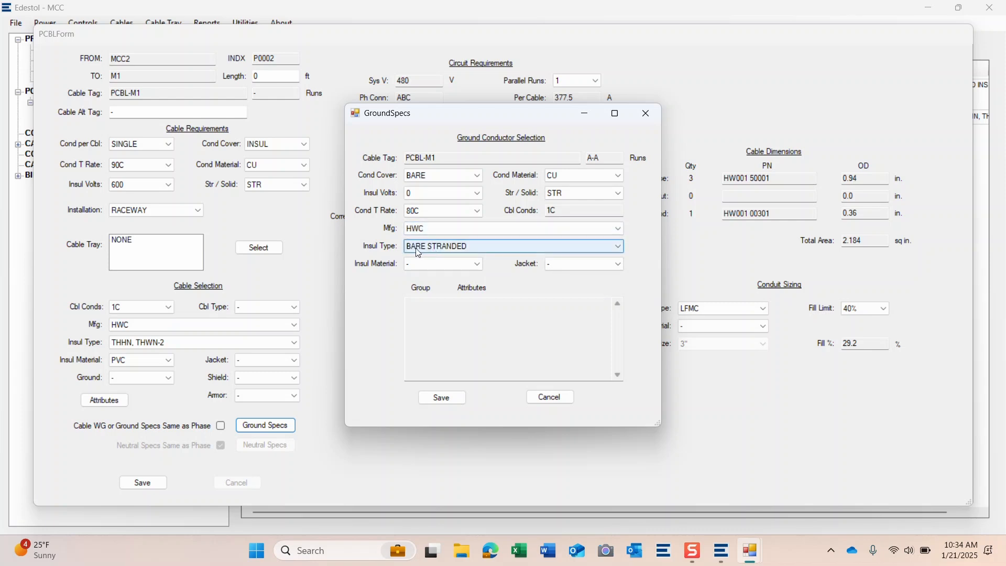
{"action": "left_click", "coordinate": [443, 401]}
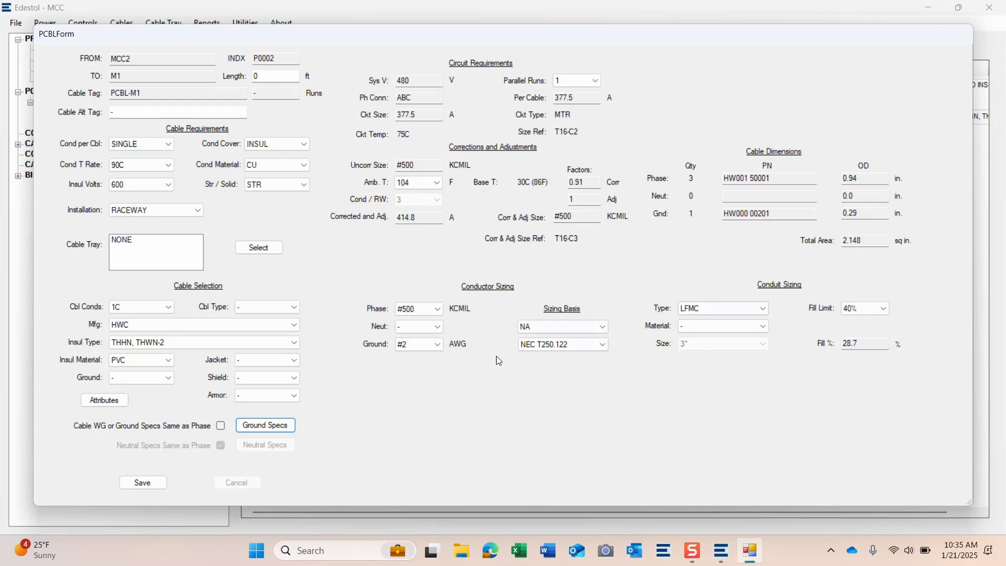
{"action": "left_click", "coordinate": [143, 483]}
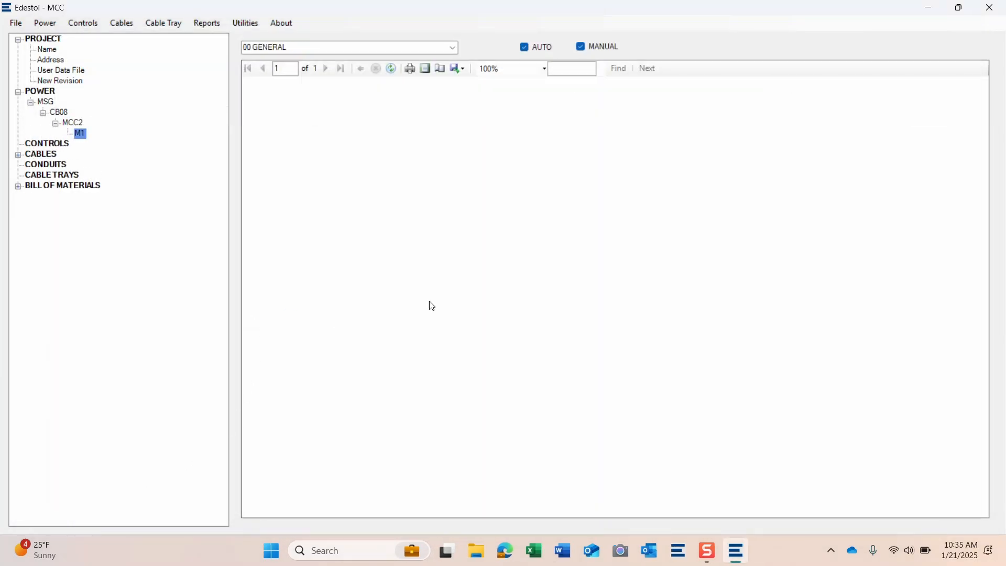
- Review the schedule, dimensions and raceways reports for the project's power cables
{"action": "left_click", "coordinate": [18, 156]}
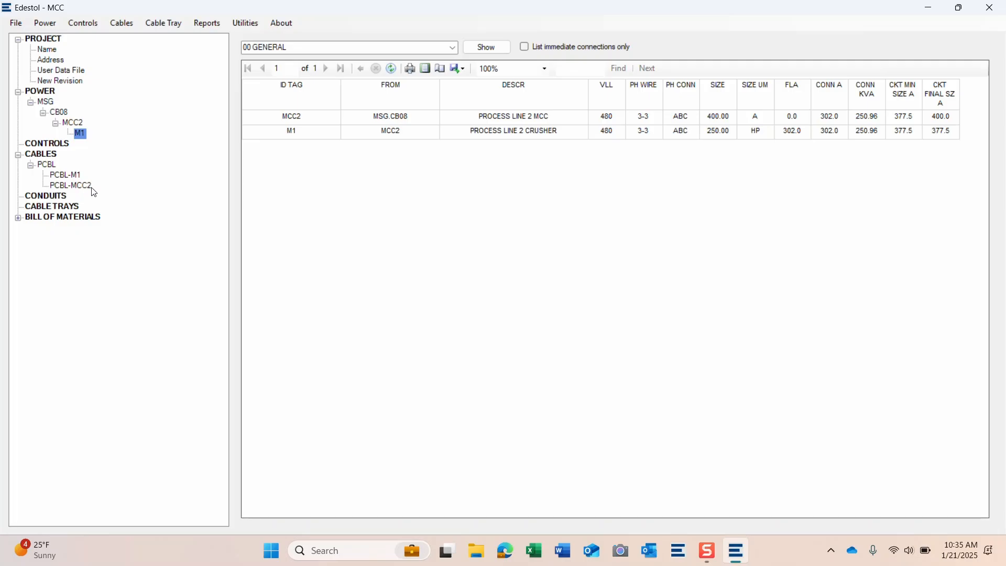
{"action": "left_click", "coordinate": [48, 166]}
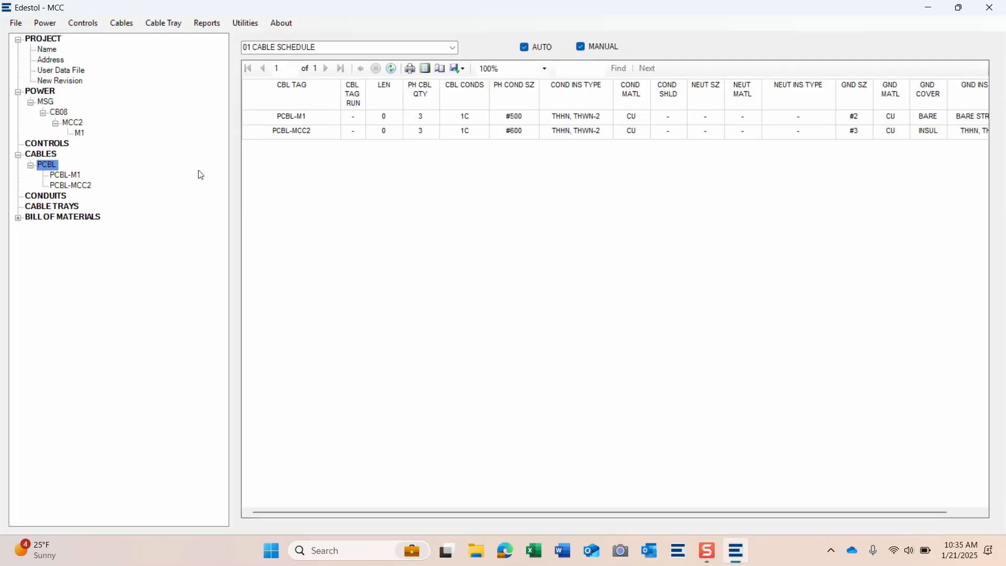
{"action": "left_click", "coordinate": [454, 48]}
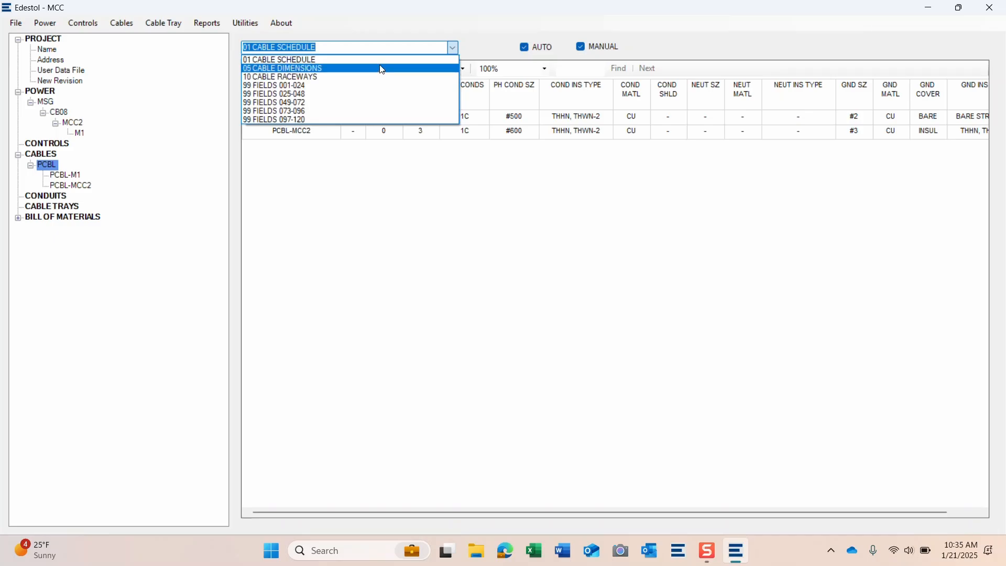
{"action": "left_click", "coordinate": [382, 69]}
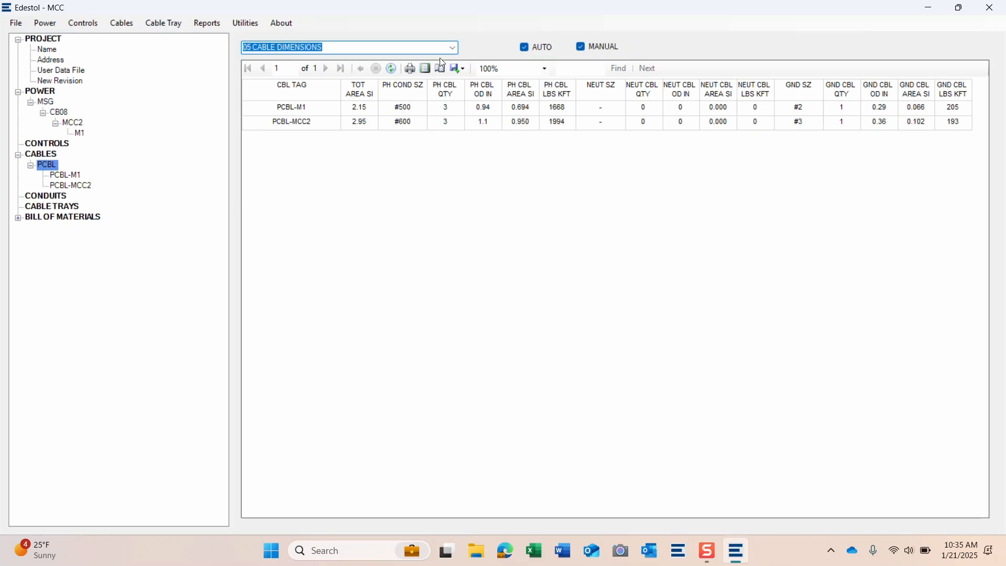
{"action": "left_click", "coordinate": [454, 48]}
{"action": "left_click", "coordinate": [406, 78]}
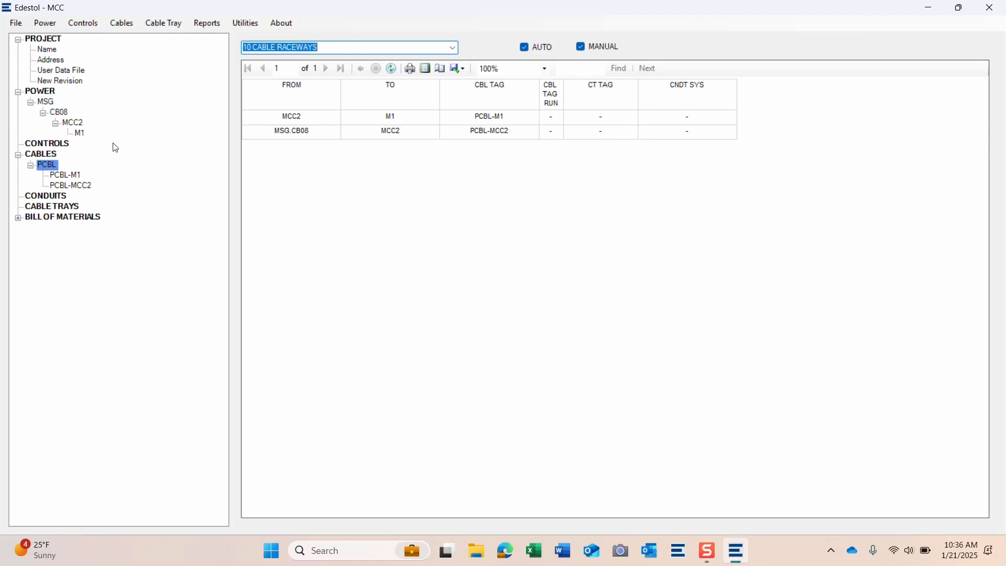
- Show the general report for MCC2 and examine the available power, controls and utilities options
{"action": "left_click", "coordinate": [77, 125]}
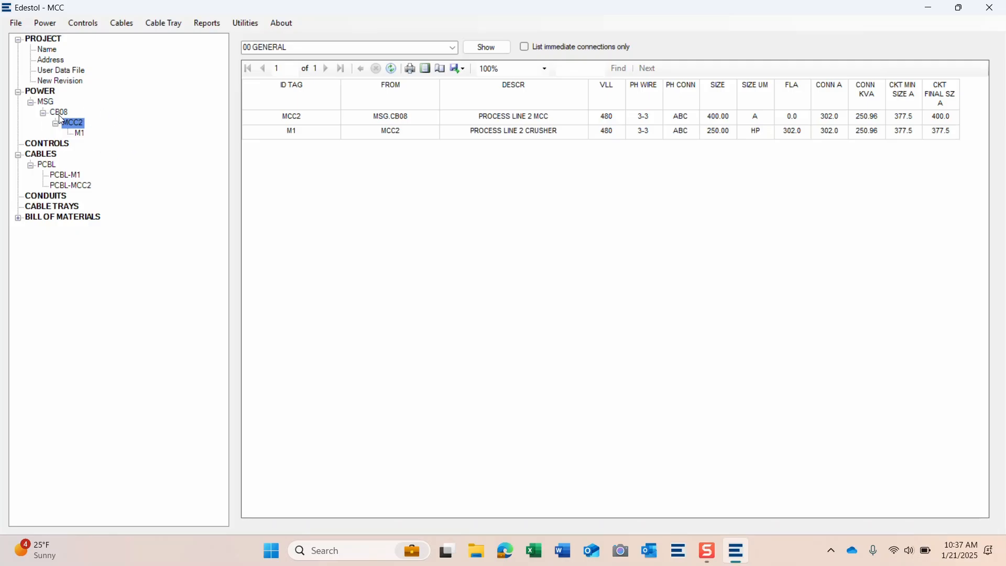
{"action": "left_click", "coordinate": [51, 26]}
{"action": "mouse_move", "coordinate": [49, 70]}
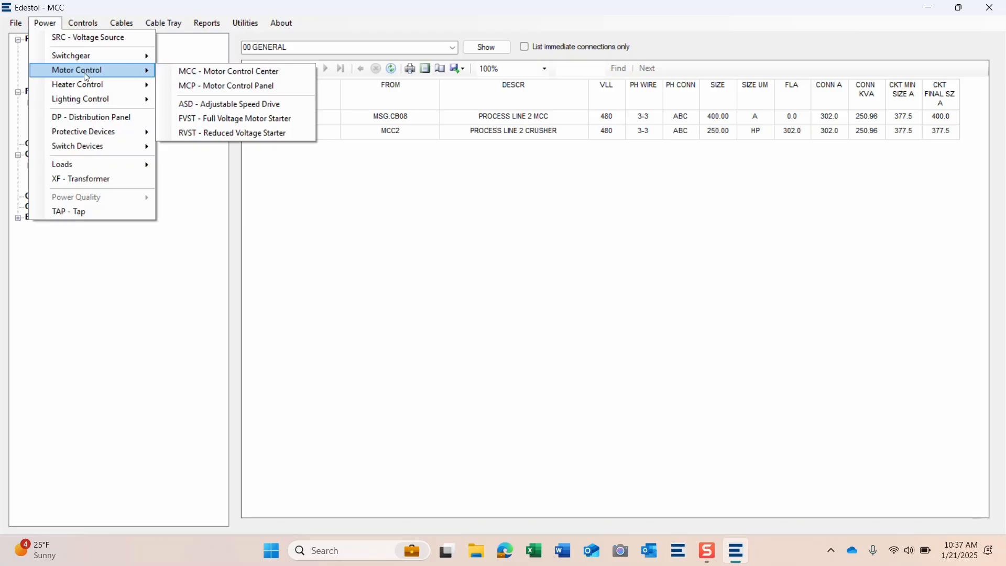
{"action": "left_click", "coordinate": [179, 16]}
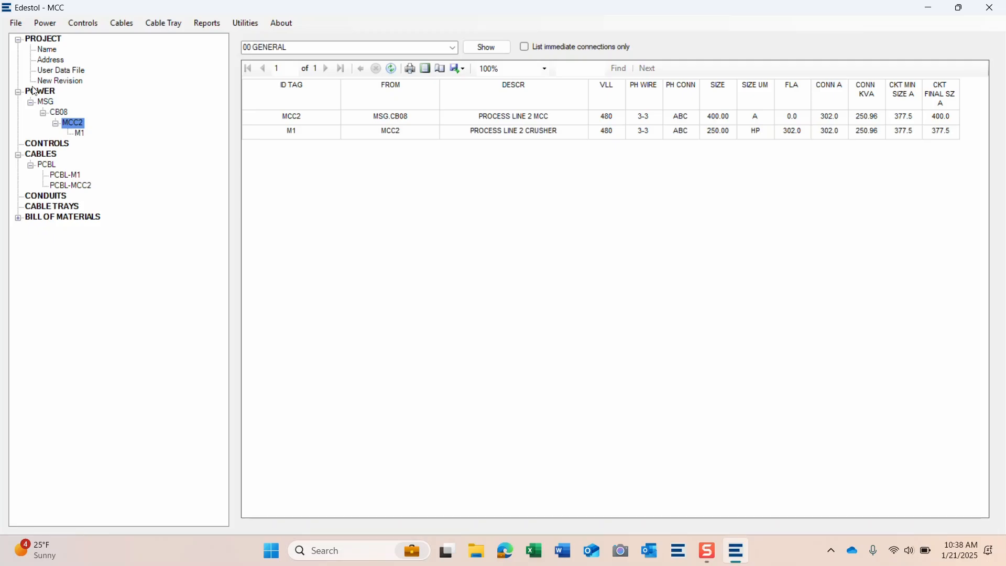
{"action": "left_click", "coordinate": [83, 23]}
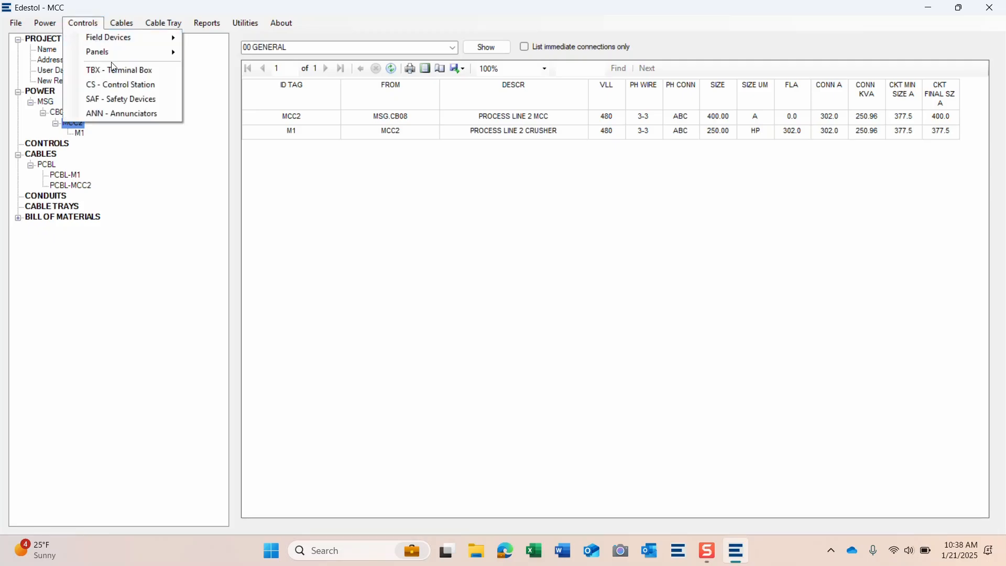
{"action": "left_click", "coordinate": [246, 23]}
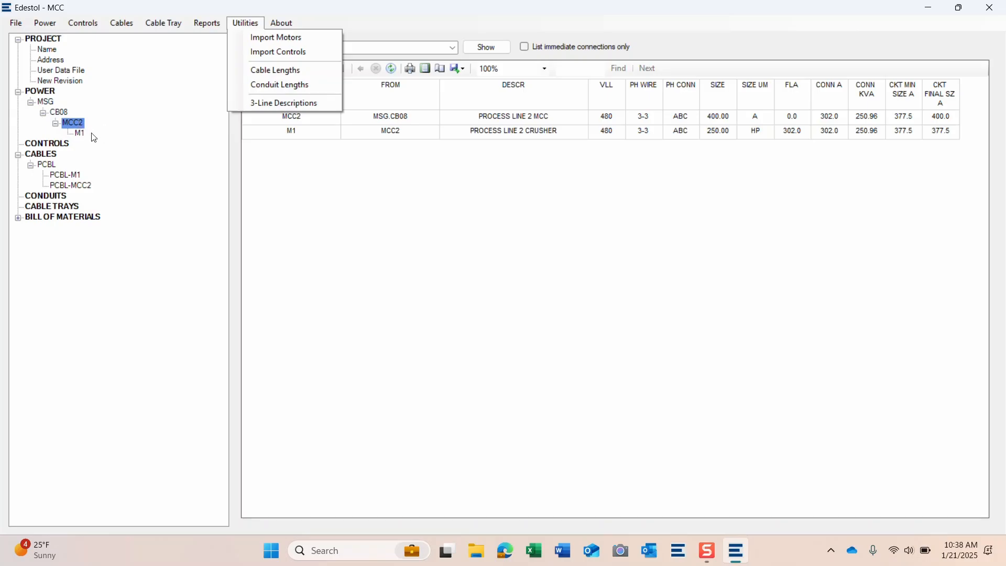
{"action": "left_click", "coordinate": [306, 175]}
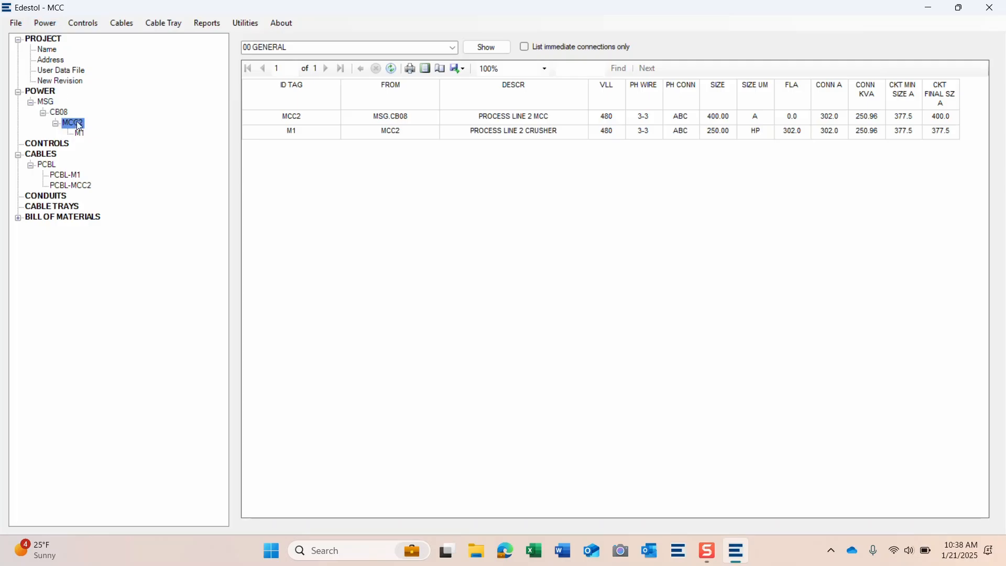
{"action": "left_click", "coordinate": [47, 24]}
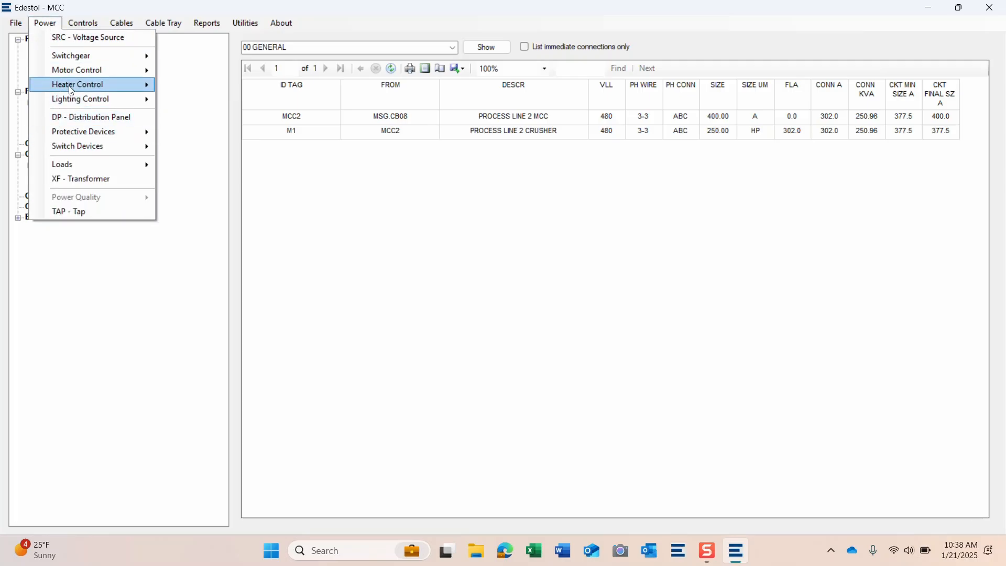
{"action": "mouse_move", "coordinate": [74, 85]}
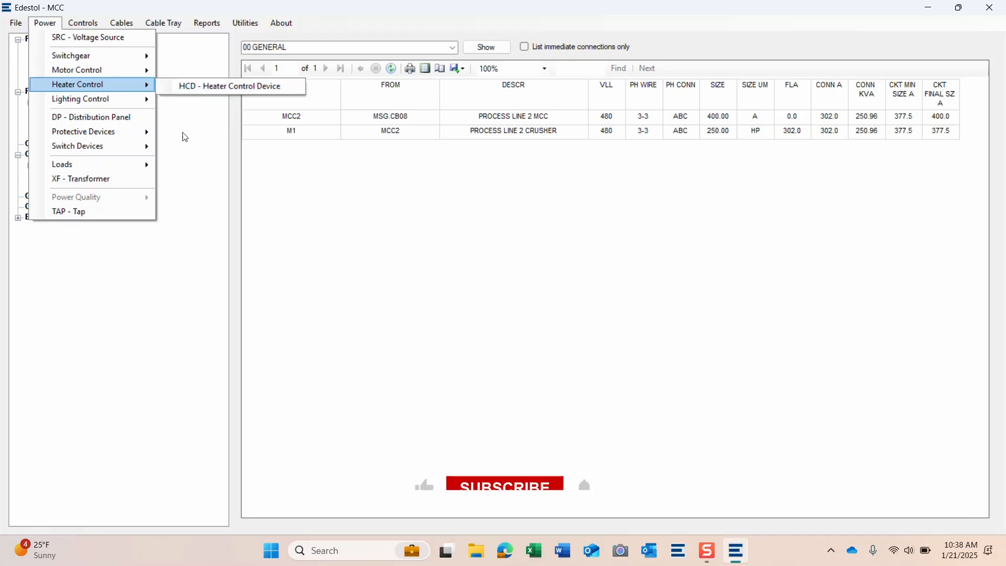
{"action": "left_click", "coordinate": [374, 215]}
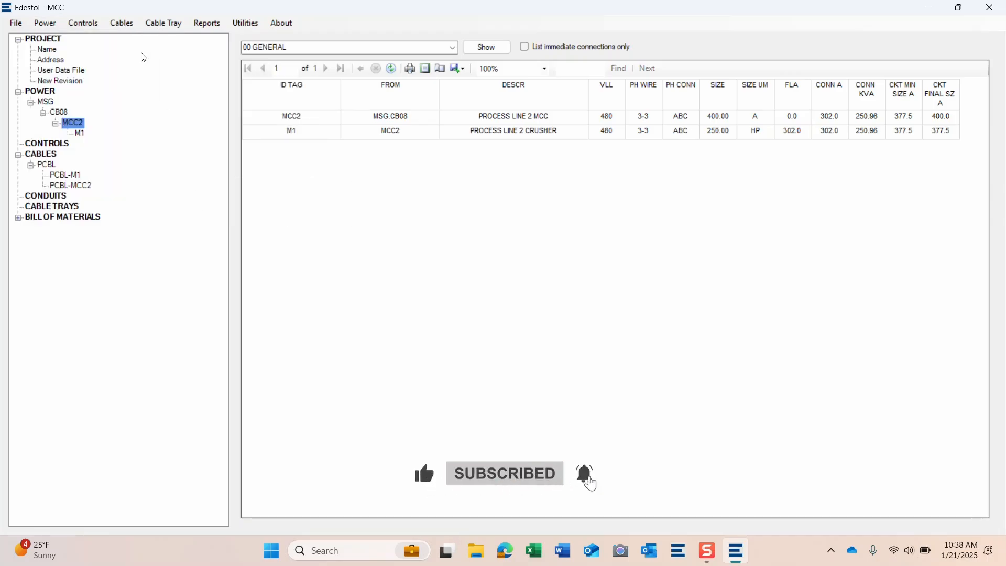
- Add motor M2 fed from MCC2 with description BUCKET ELEVATOT and size 75 HP
{"action": "left_click", "coordinate": [45, 23]}
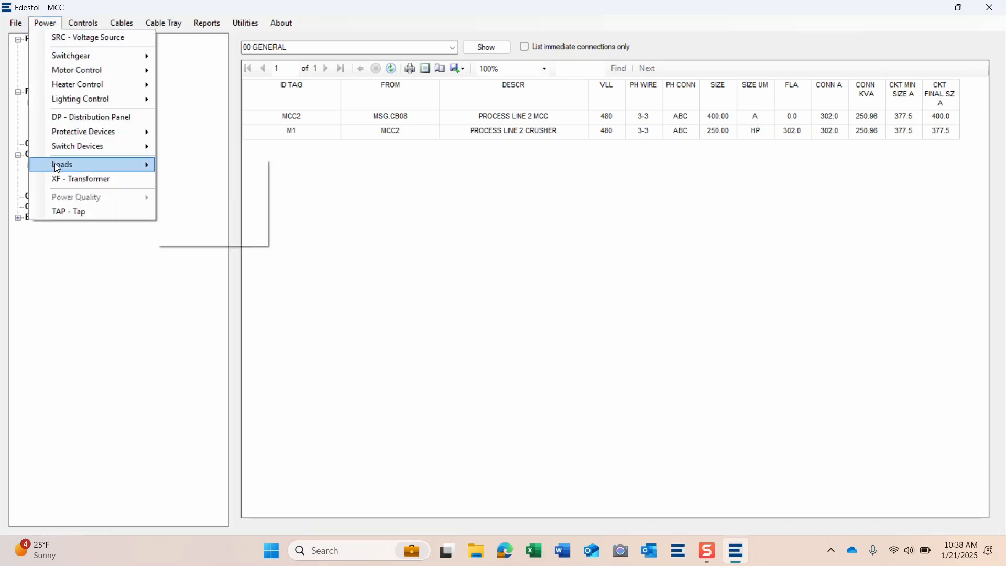
{"action": "mouse_move", "coordinate": [105, 166]}
{"action": "left_click", "coordinate": [181, 167]}
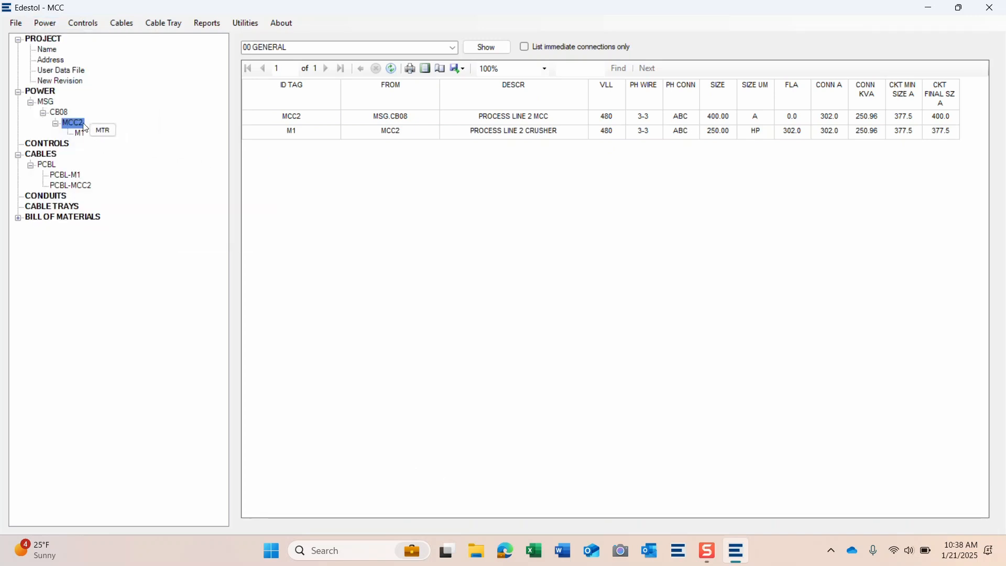
{"action": "left_click", "coordinate": [76, 125]}
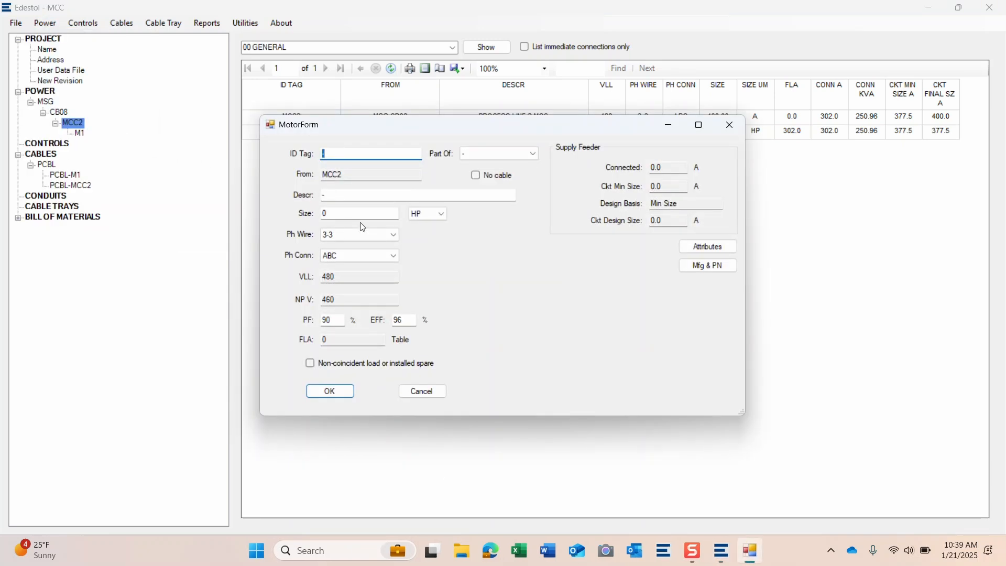
{"action": "type", "text": "M2"}
{"action": "key", "text": "Tab"}
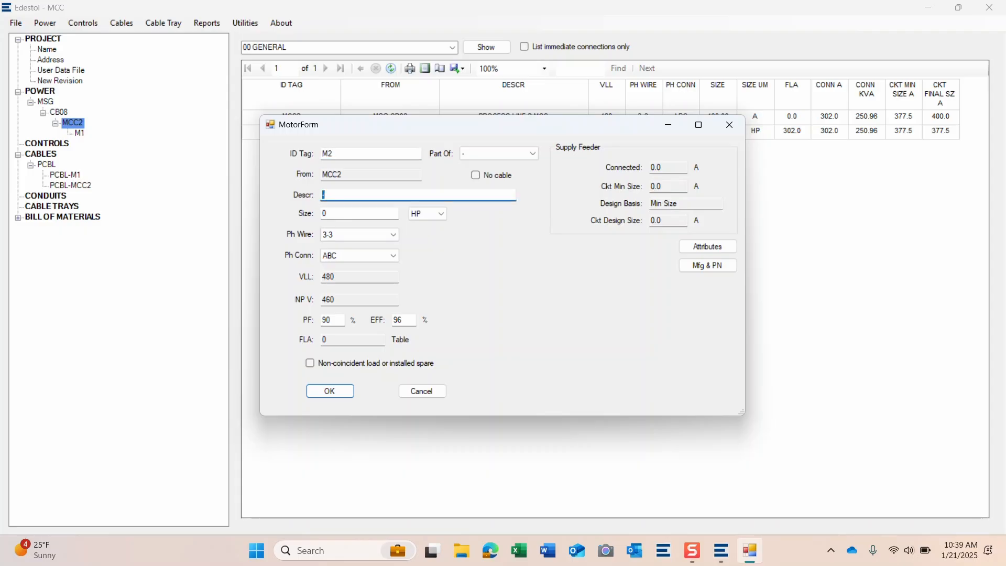
{"action": "type", "text": "BY"}
{"action": "type", "text": "CKET ELEV"}
{"action": "type", "text": "ATOT"}
{"action": "key", "text": "Tab"}
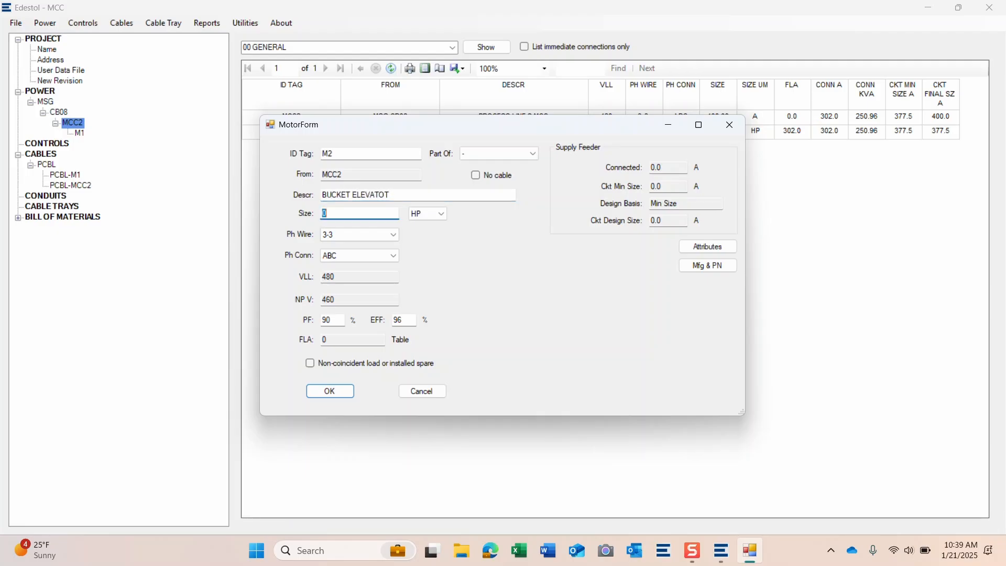
{"action": "type", "text": "75"}
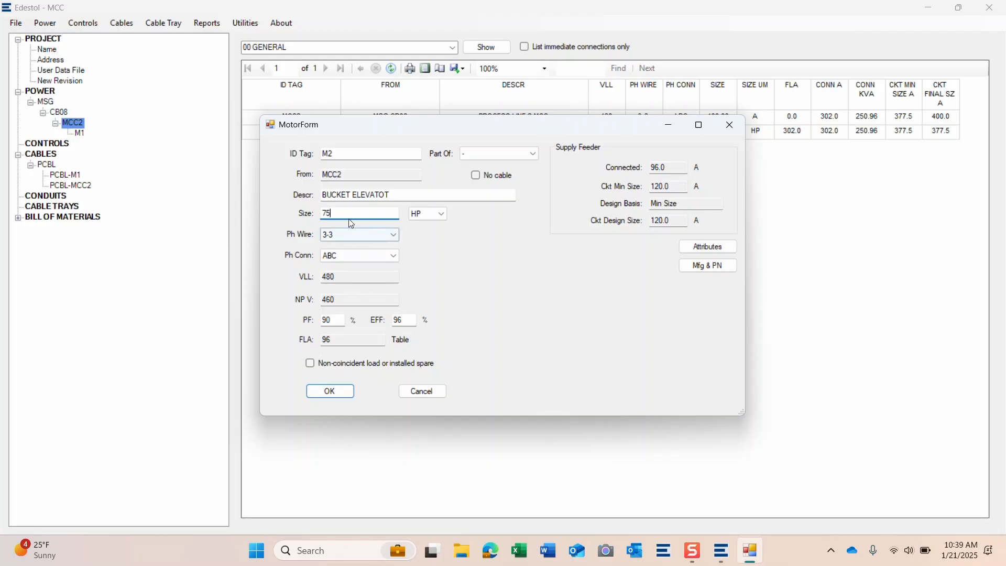
{"action": "left_click", "coordinate": [330, 393]}
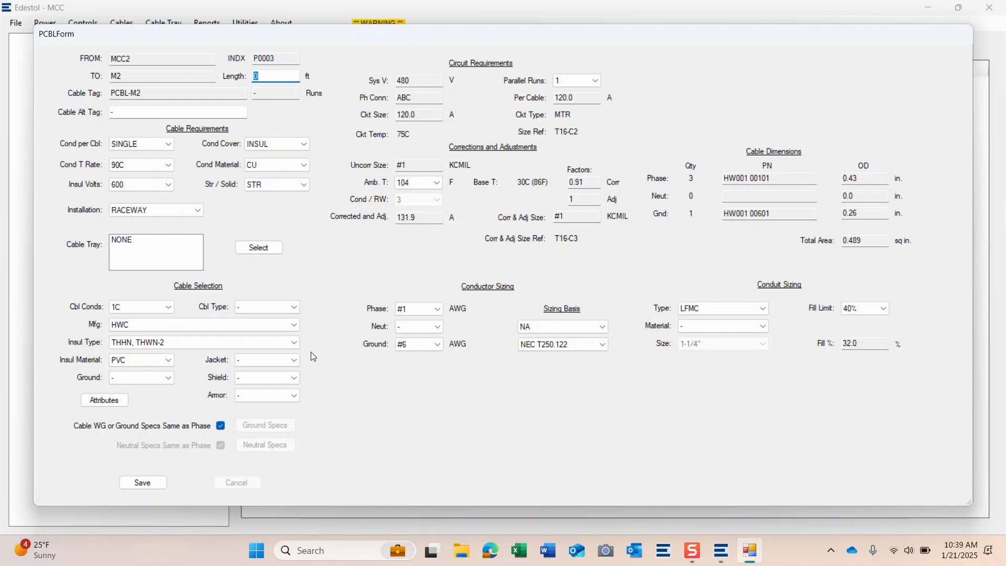
- Save the PCBL-M2 cable, keeping its ground specs the same as the phase specs
{"action": "left_click", "coordinate": [221, 428]}
{"action": "left_click", "coordinate": [220, 426]}
{"action": "left_click", "coordinate": [139, 485]}
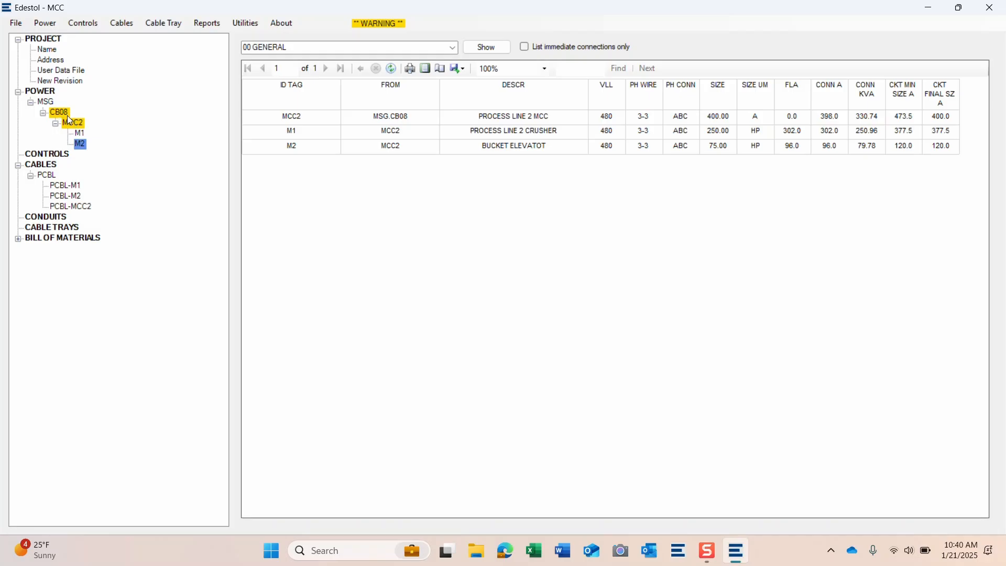
- Add a second new motor under MCC2, tagged M3, with description CONVEYOR and size 50 HP
{"action": "left_click", "coordinate": [50, 27]}
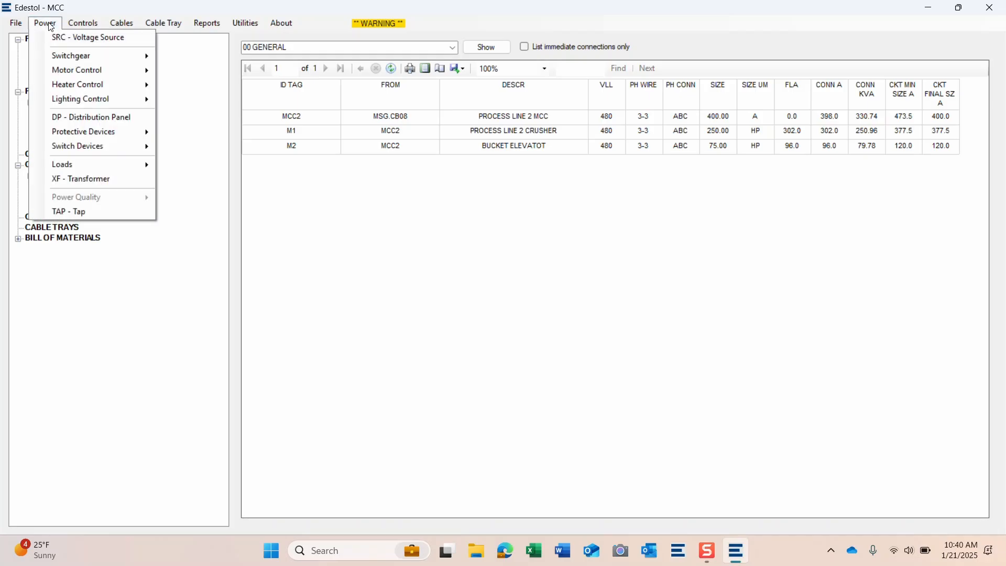
{"action": "mouse_move", "coordinate": [139, 169]}
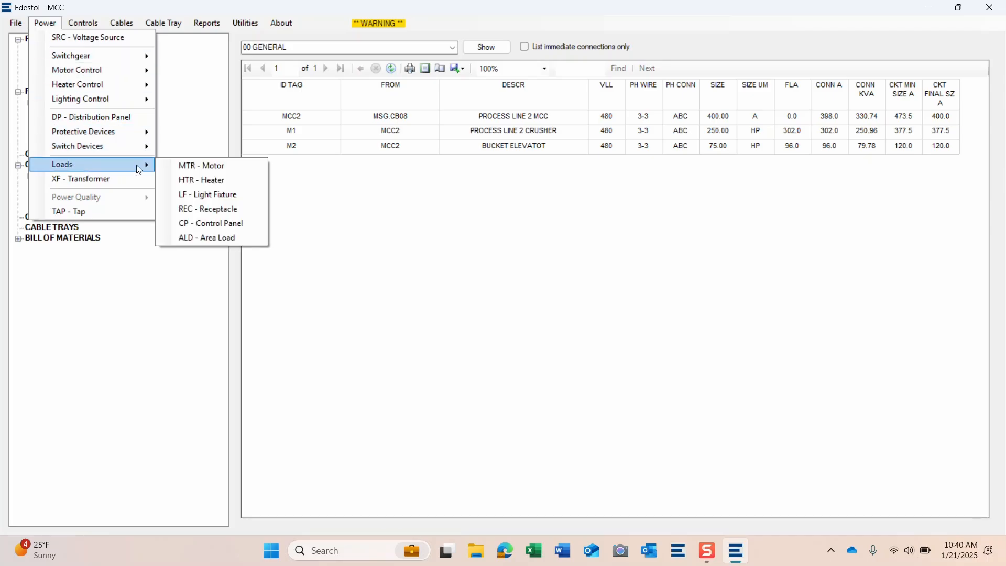
{"action": "left_click", "coordinate": [199, 166]}
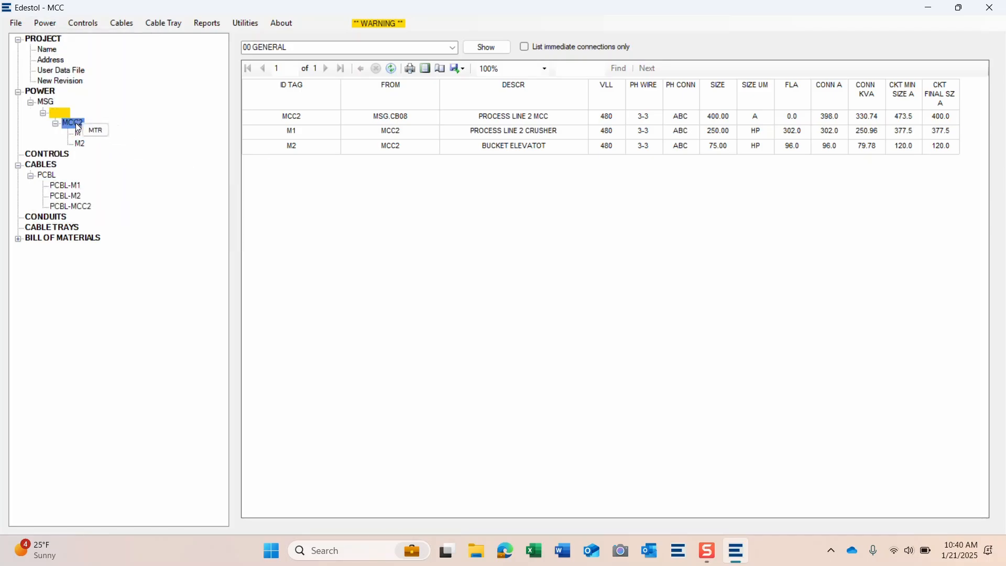
{"action": "left_click", "coordinate": [78, 128]}
{"action": "type", "text": "M"}
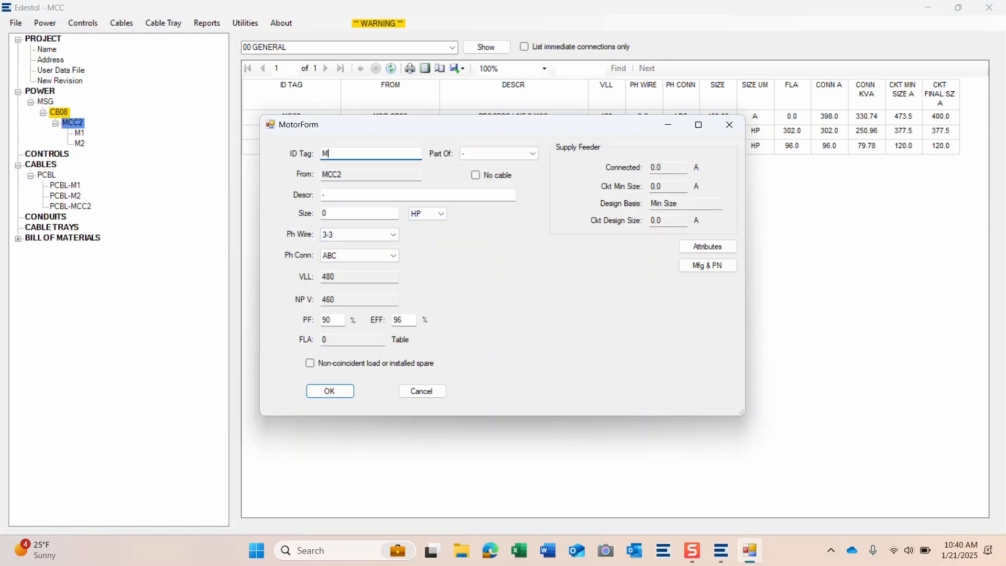
{"action": "type", "text": "3"}
{"action": "key", "text": "Tab"}
{"action": "type", "text": "CONVEYOR"}
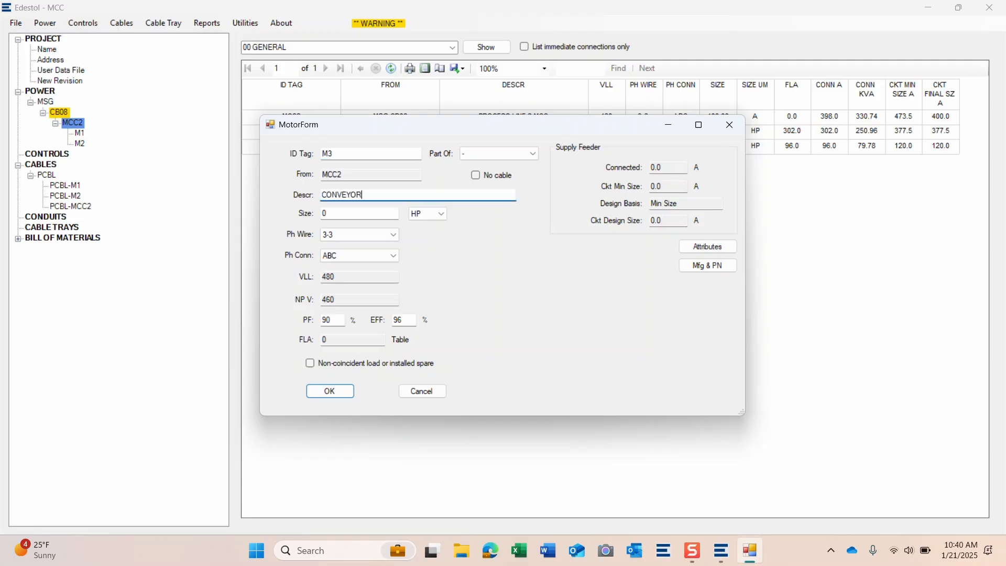
{"action": "key", "text": "Tab"}
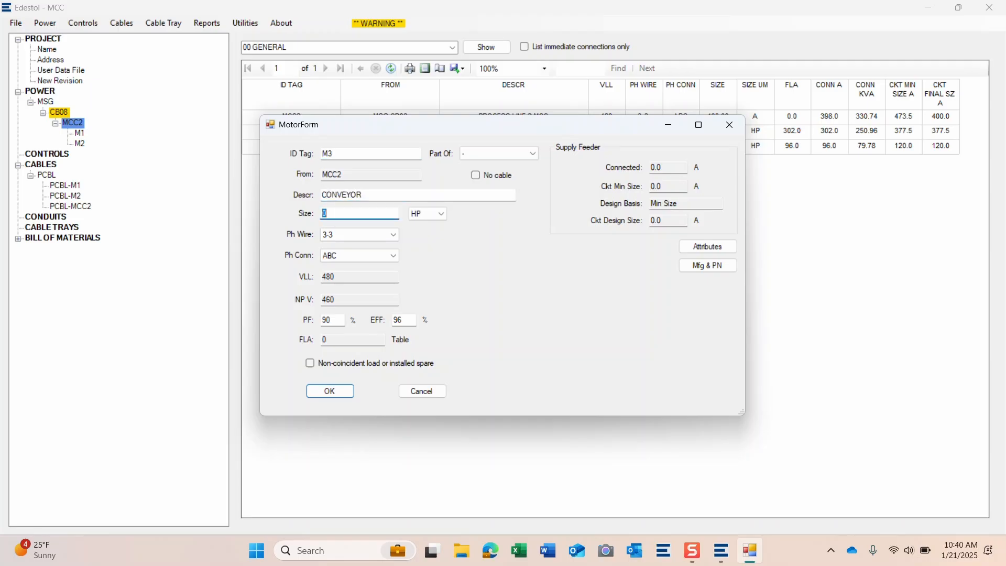
{"action": "type", "text": "50"}
- Set motor M3's manufacturer to BALDOR and its part number to 123ABC777
{"action": "left_click", "coordinate": [708, 267]}
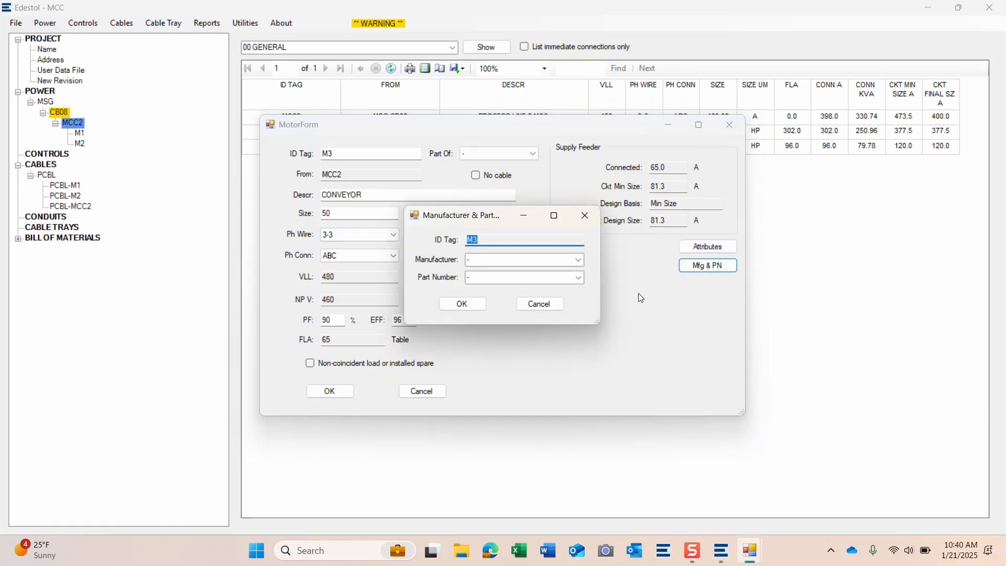
{"action": "left_click", "coordinate": [580, 260]}
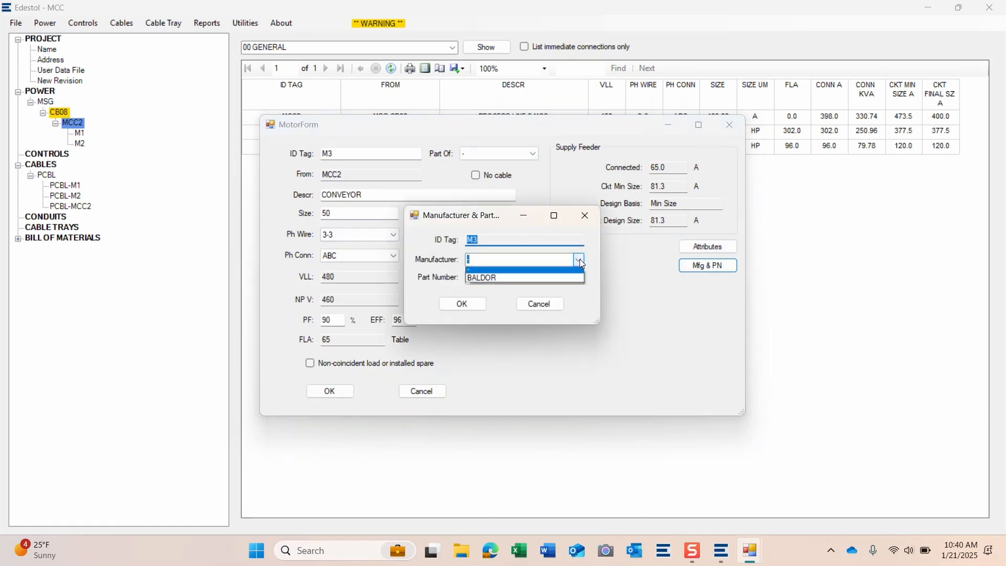
{"action": "left_click", "coordinate": [527, 281]}
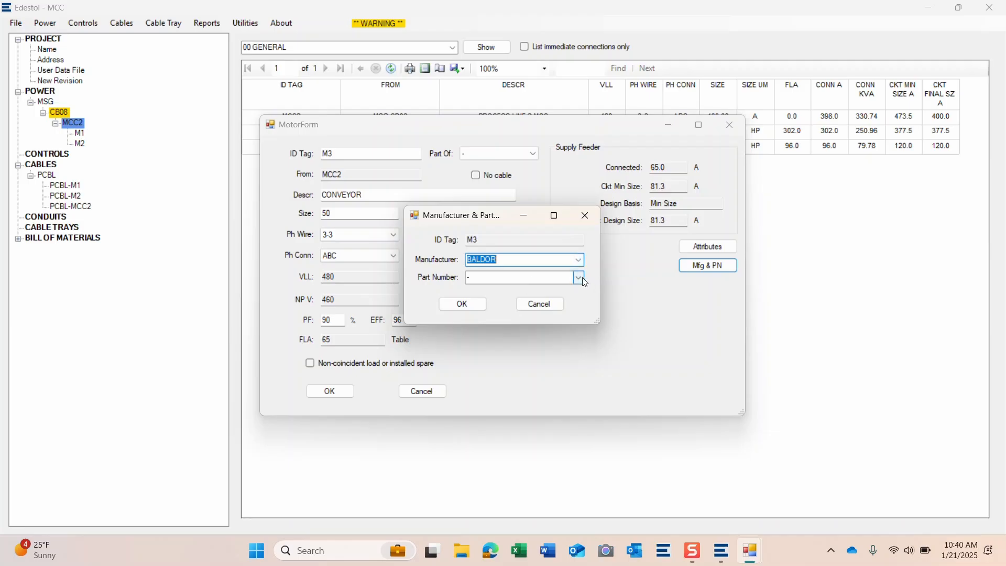
{"action": "left_click", "coordinate": [582, 278]}
{"action": "left_click", "coordinate": [501, 299]}
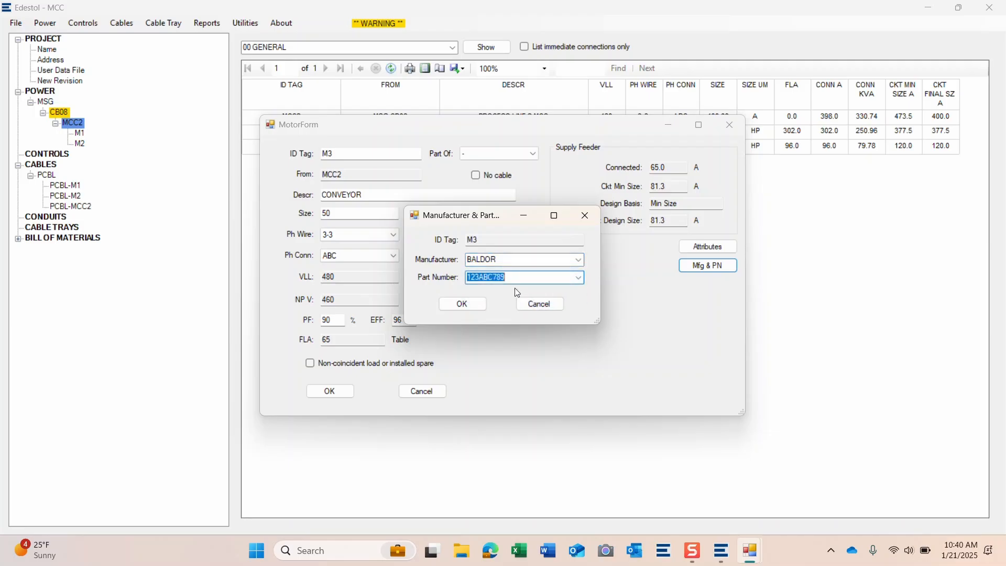
{"action": "left_click", "coordinate": [508, 279]}
{"action": "key", "text": "BackSpace"}
{"action": "key", "text": "BackSpace"}
{"action": "type", "text": "77"}
{"action": "left_click", "coordinate": [462, 304]}
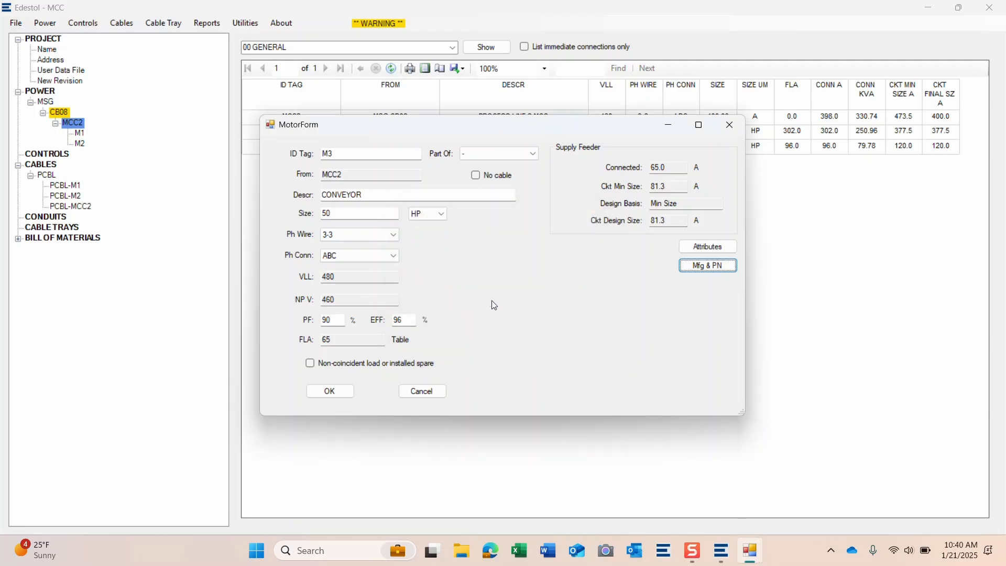
- Set motor M3's synch speed attribute to 1800 RPM
{"action": "left_click", "coordinate": [711, 250]}
{"action": "left_click", "coordinate": [649, 197]}
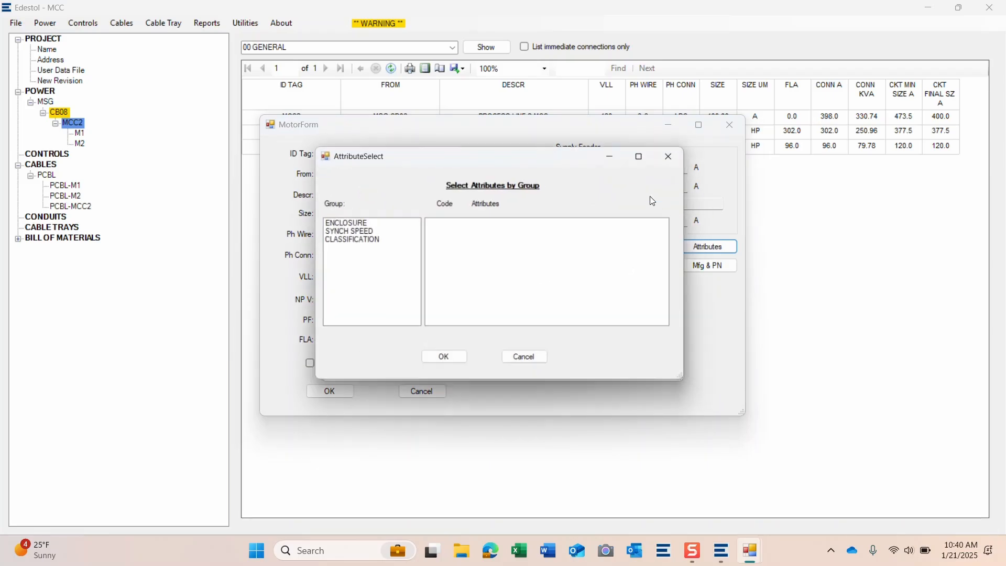
{"action": "left_click", "coordinate": [363, 232]}
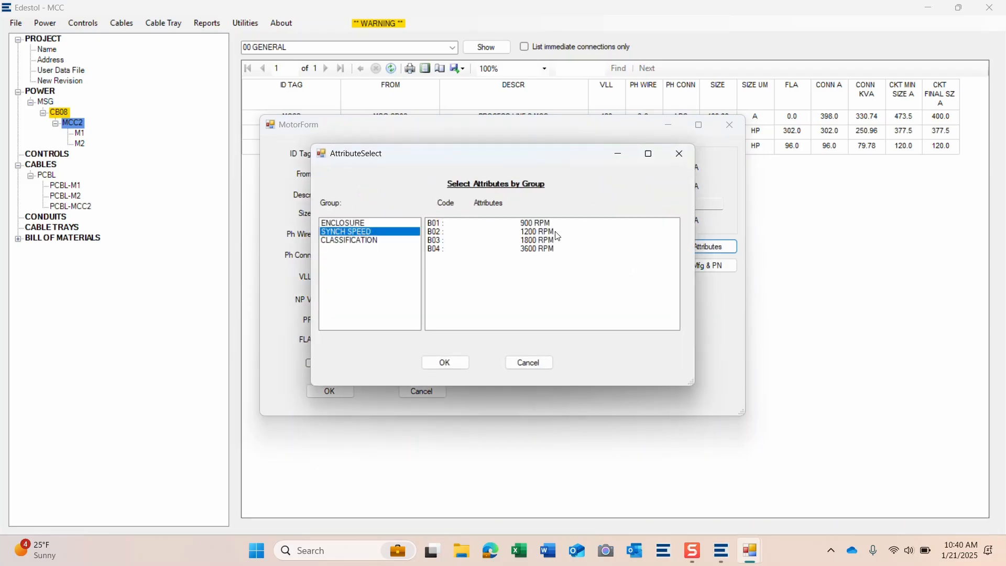
{"action": "left_click", "coordinate": [555, 240]}
{"action": "left_click", "coordinate": [362, 223]}
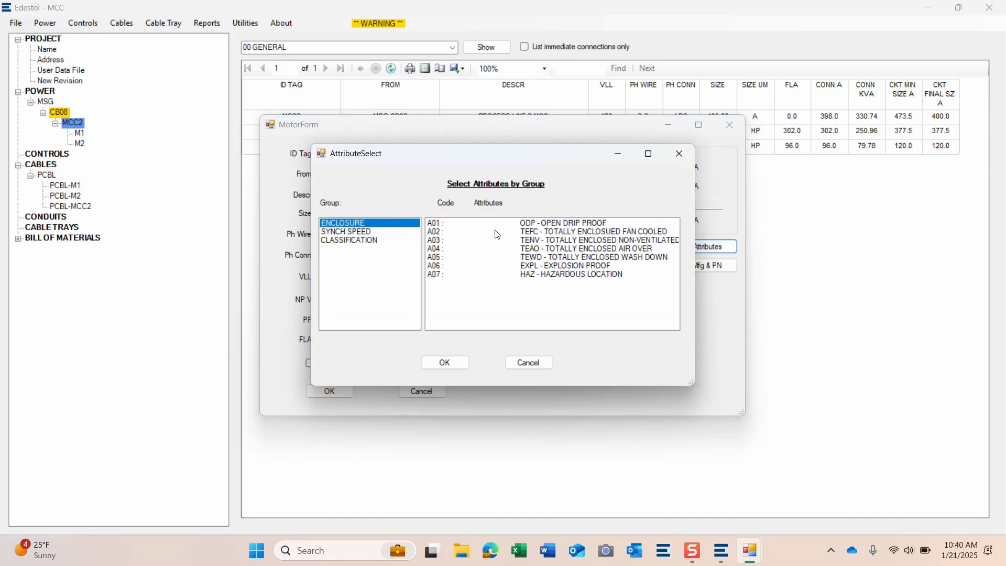
{"action": "left_click", "coordinate": [446, 363]}
{"action": "left_click", "coordinate": [387, 362]}
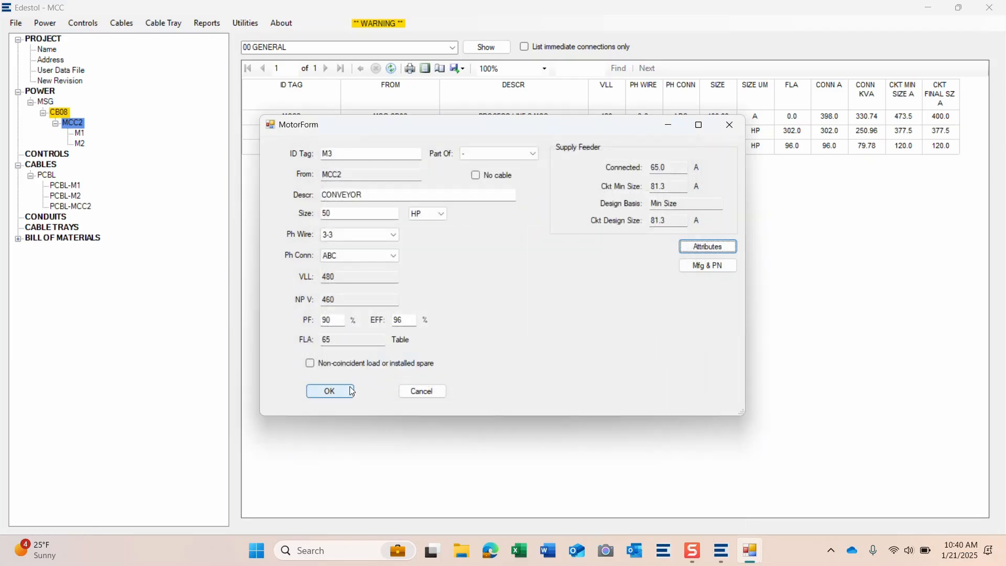
- Accept motor M3 and save its PCBL-M3 feeder cable
{"action": "left_click", "coordinate": [331, 391]}
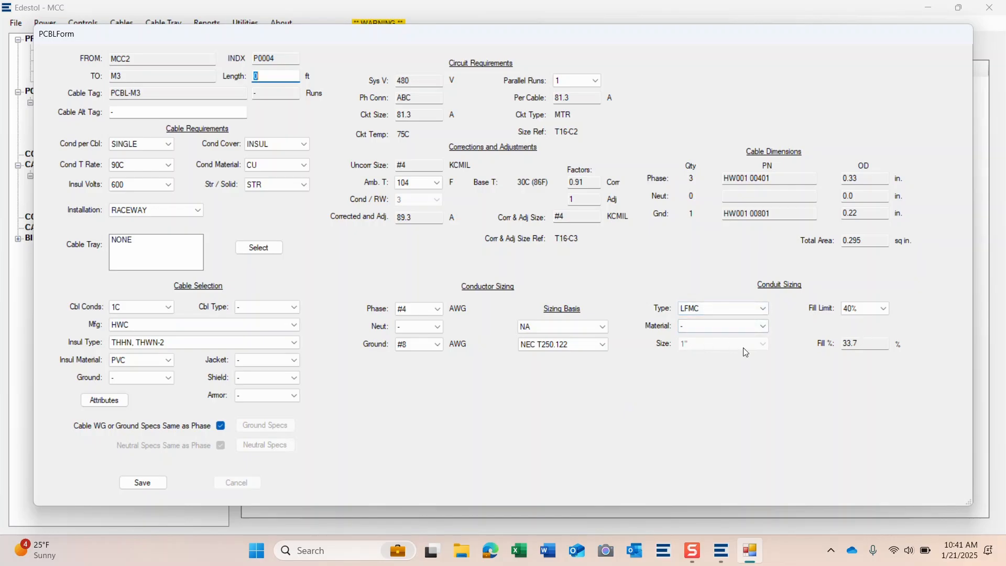
{"action": "left_click", "coordinate": [143, 485]}
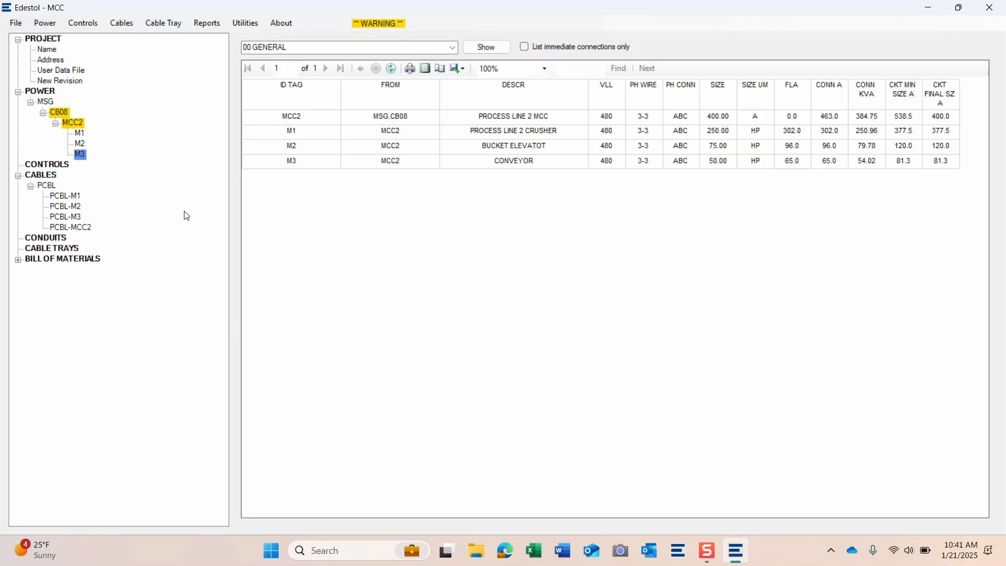
- Show the 05 CKT CALCS report for MCC2 to examine its circuit calculations
{"action": "left_click", "coordinate": [74, 125]}
{"action": "left_click", "coordinate": [454, 49]}
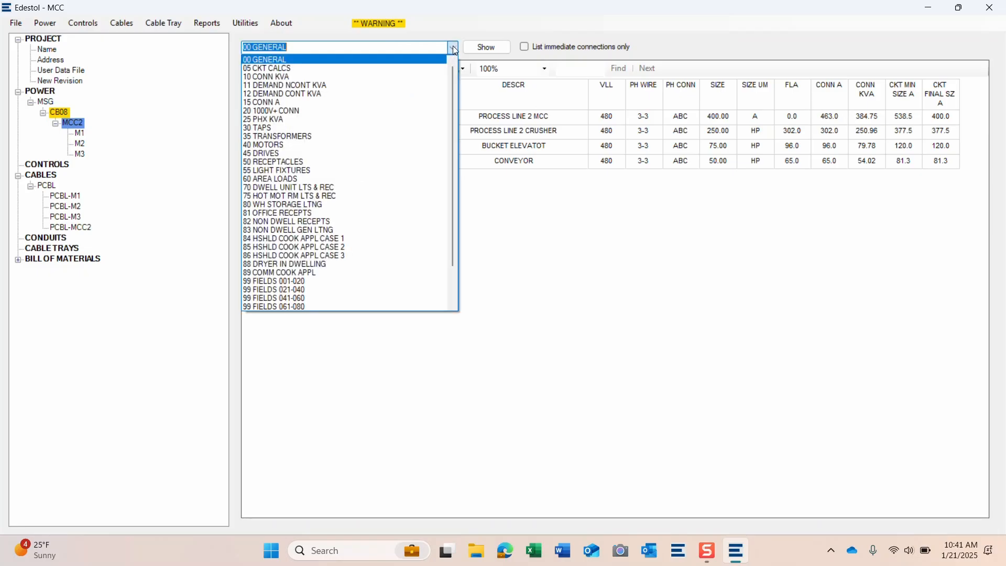
{"action": "left_click", "coordinate": [339, 72]}
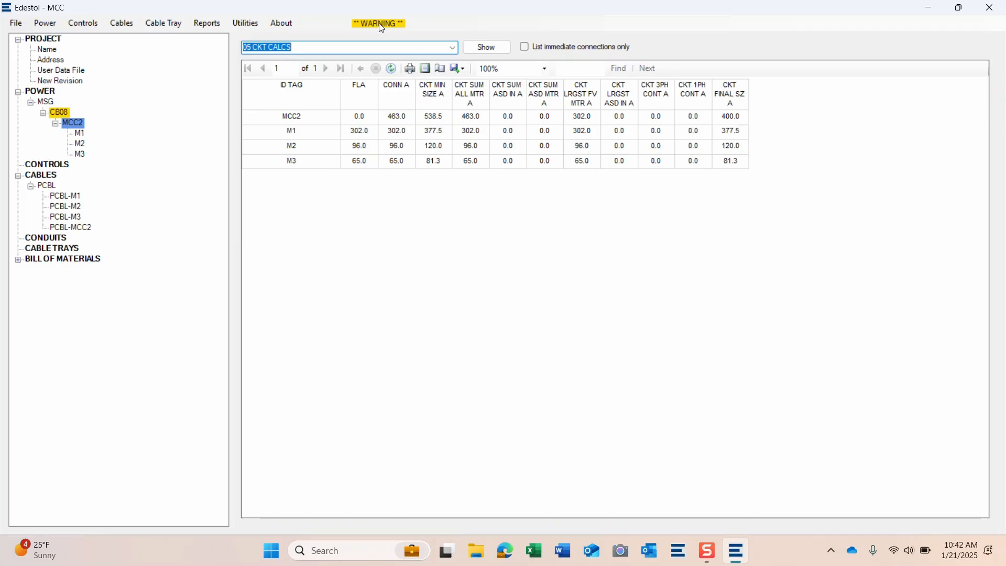
{"action": "left_click", "coordinate": [345, 273]}
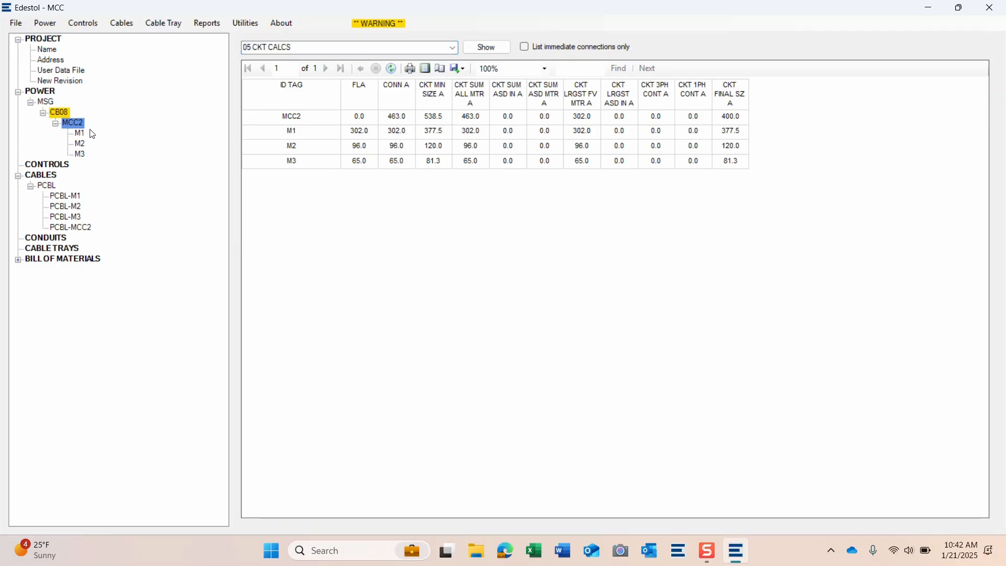
- Set the trip sensor of MCC2's main circuit breaker to 800 A
{"action": "double_click", "coordinate": [76, 128]}
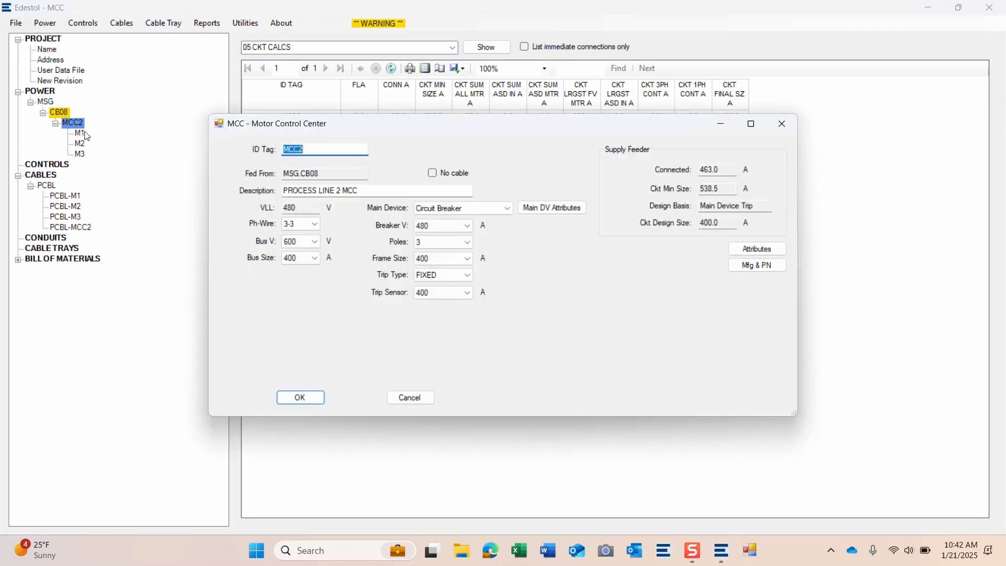
{"action": "left_click", "coordinate": [454, 294]}
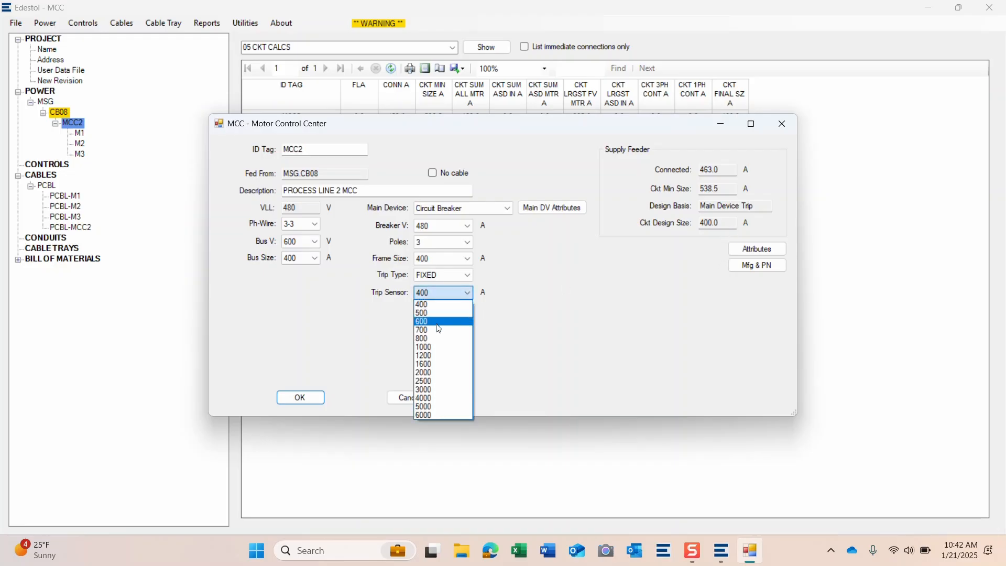
{"action": "left_click", "coordinate": [434, 341]}
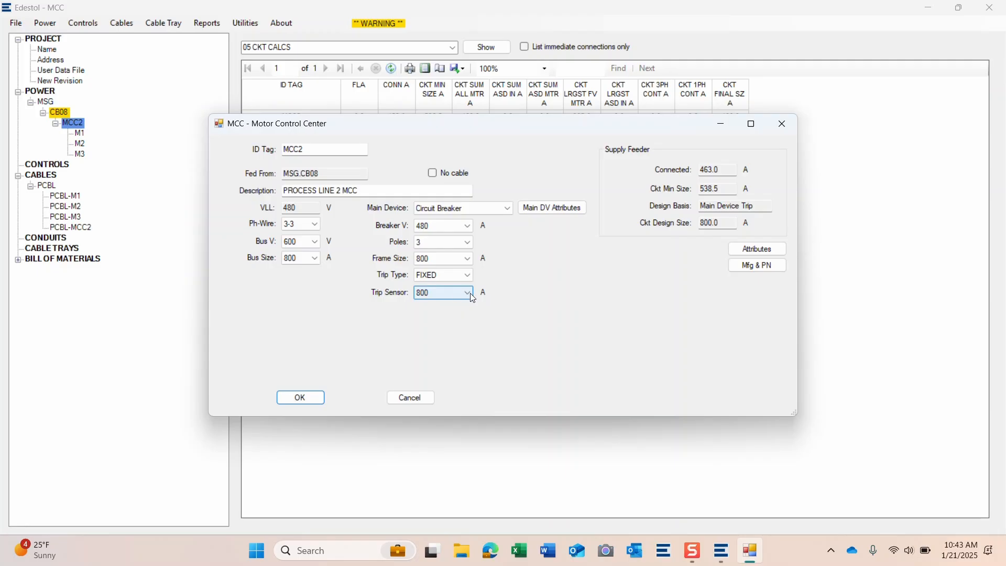
- Change MCC2's main device to Main Lugs Only with a bus size of 800 A, and accept the changes
{"action": "left_click", "coordinate": [493, 207]}
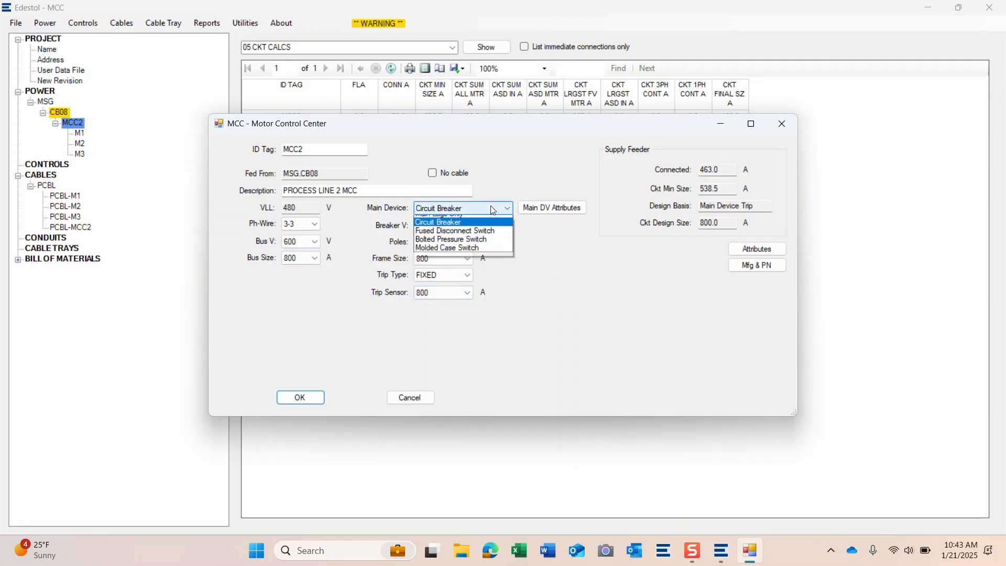
{"action": "left_click", "coordinate": [482, 223]}
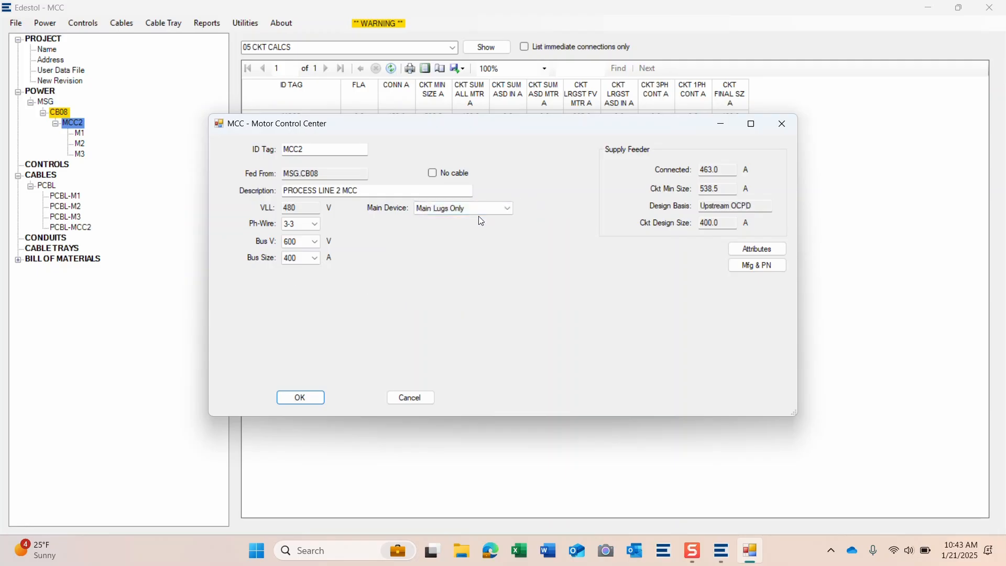
{"action": "left_click", "coordinate": [298, 260]}
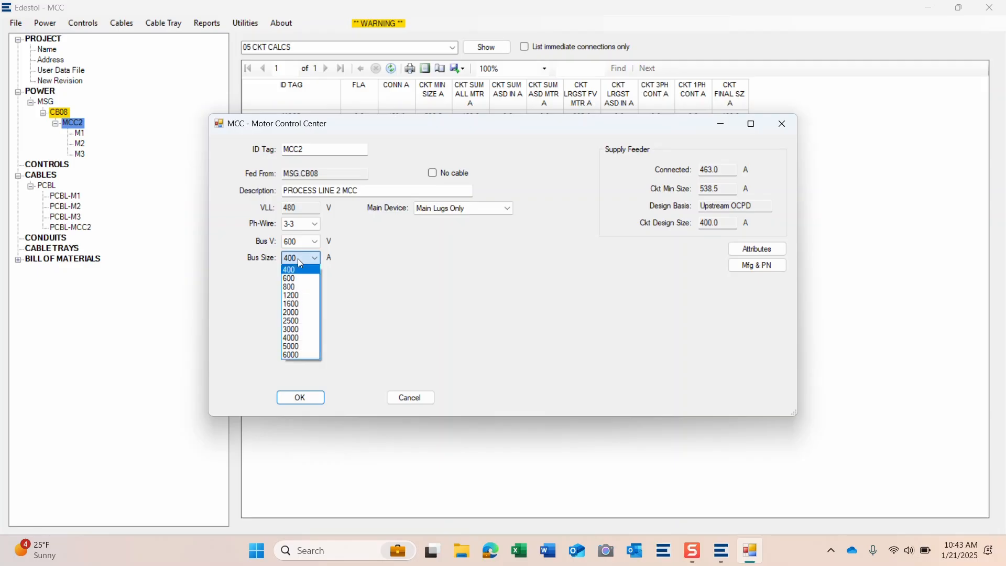
{"action": "left_click", "coordinate": [298, 287]}
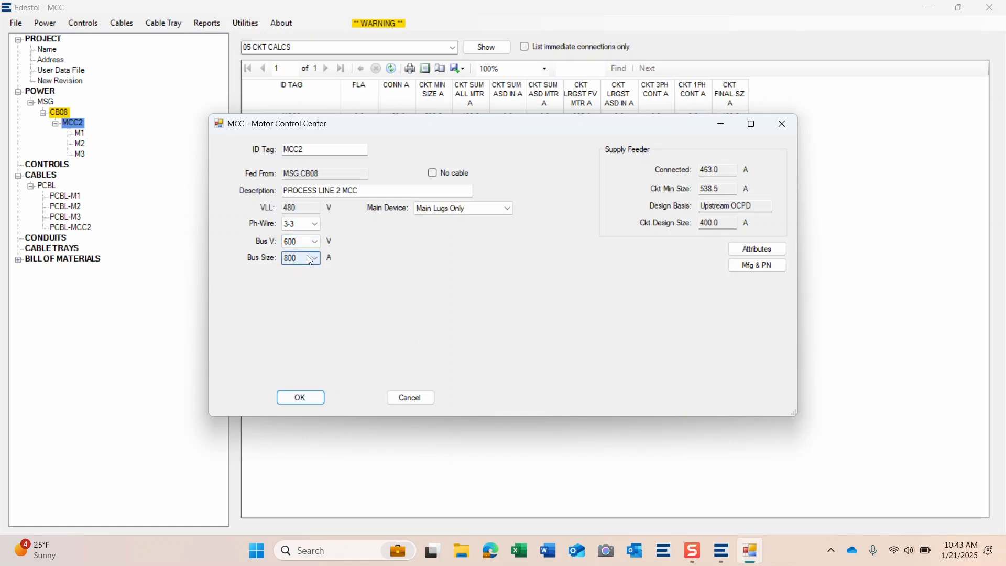
{"action": "left_click", "coordinate": [301, 398]}
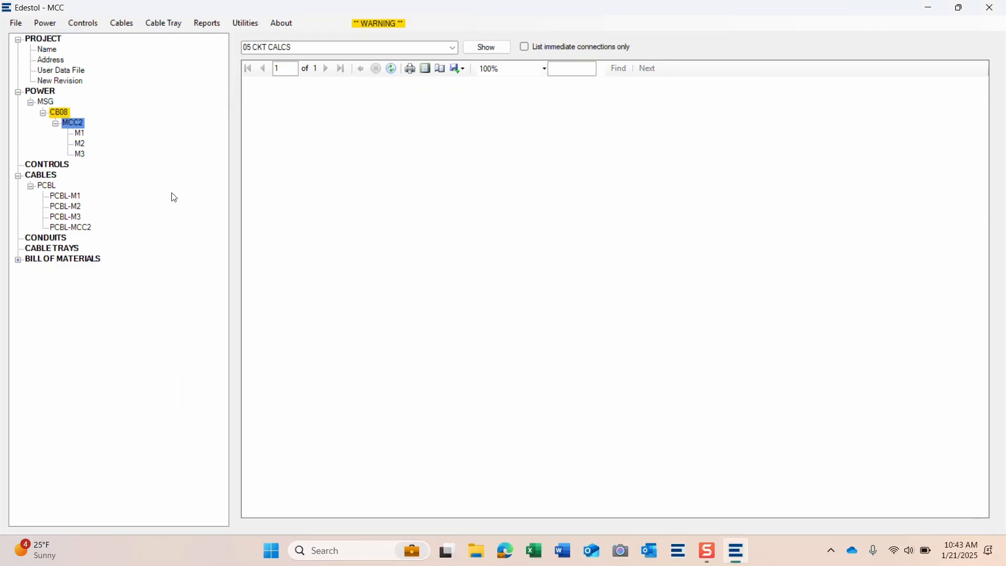
- Set the trip sensor of breaker CB08 to 800 A and accept the change
{"action": "left_click", "coordinate": [56, 124]}
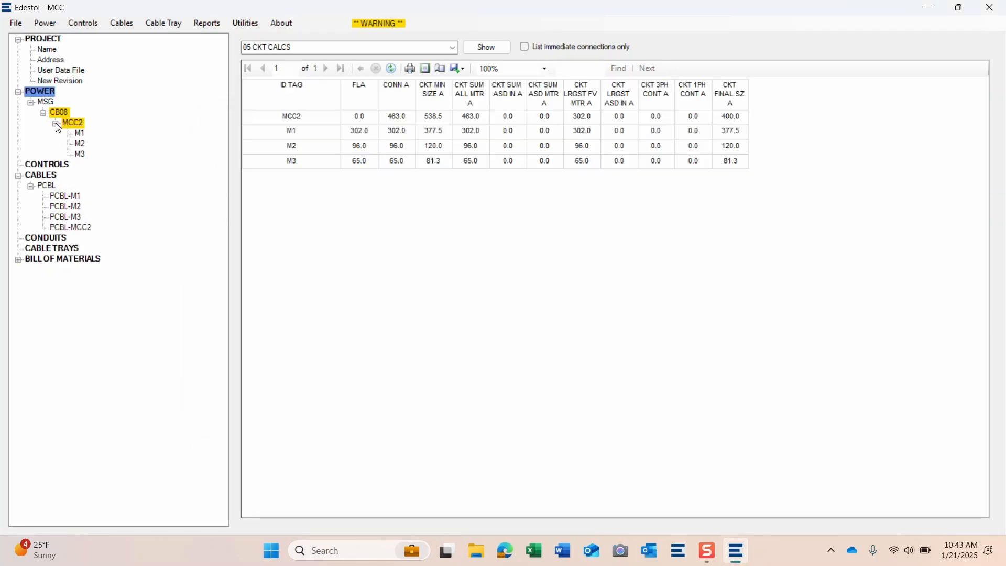
{"action": "double_click", "coordinate": [58, 113]}
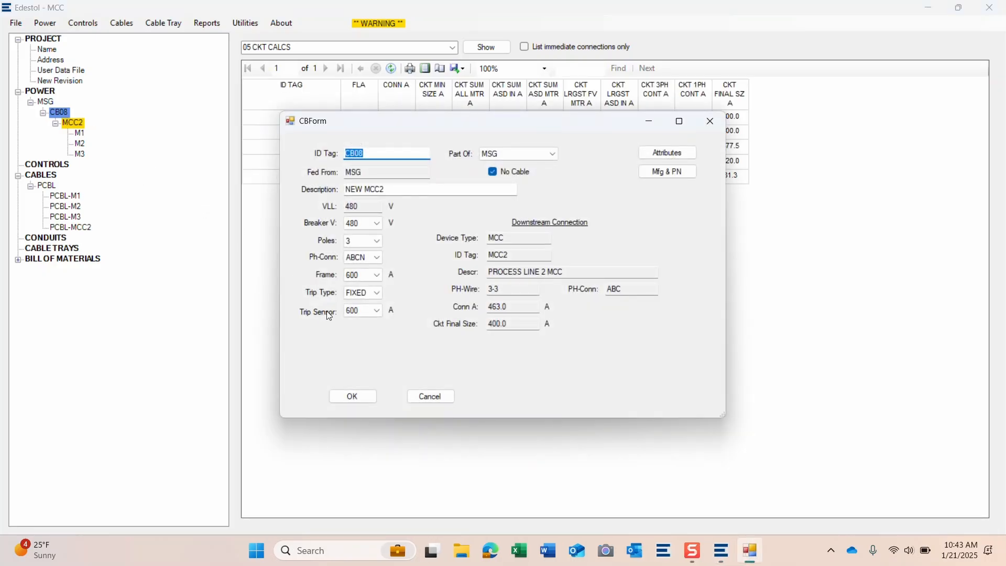
{"action": "left_click", "coordinate": [379, 313]}
{"action": "left_click", "coordinate": [380, 313]}
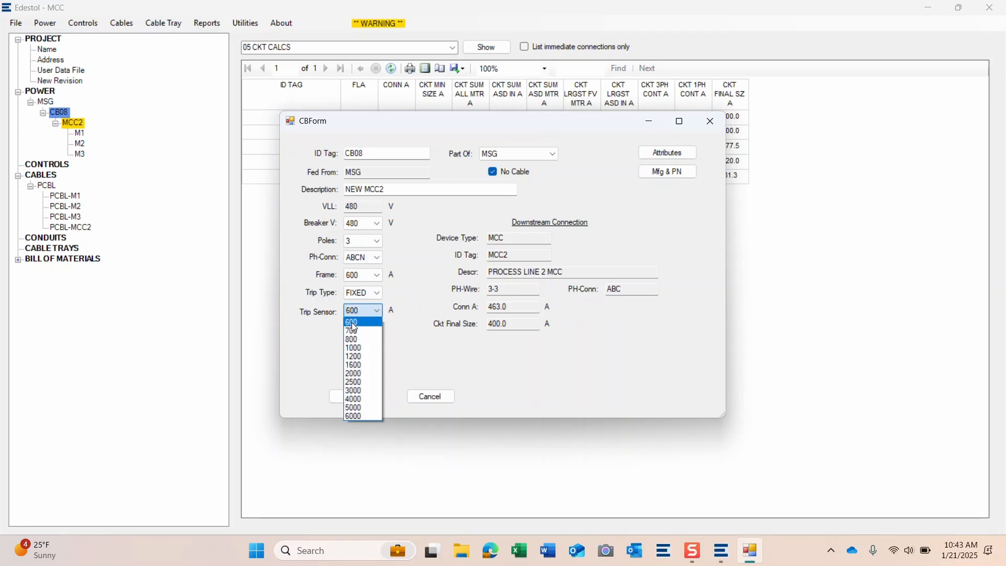
{"action": "left_click", "coordinate": [359, 341]}
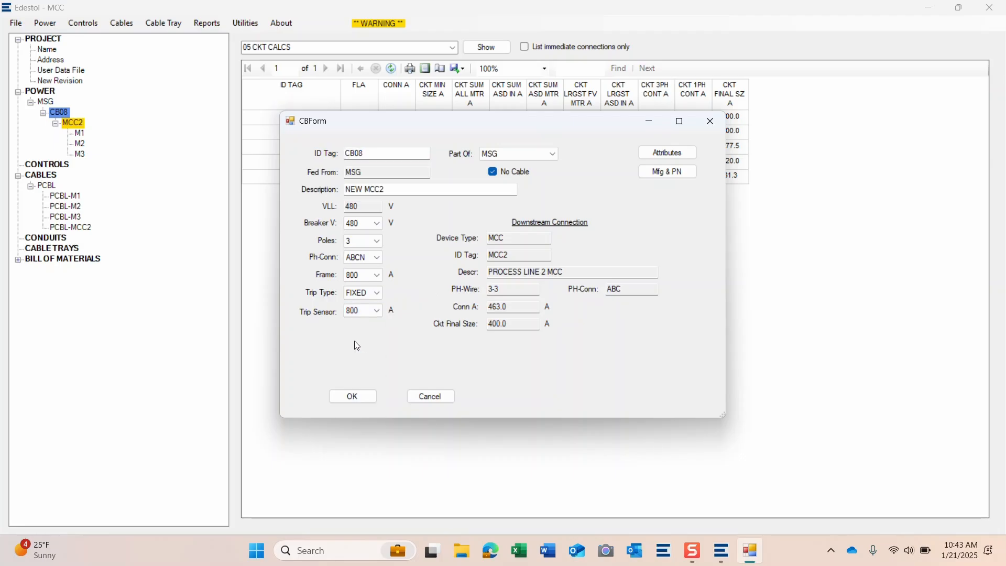
{"action": "left_click", "coordinate": [348, 396]}
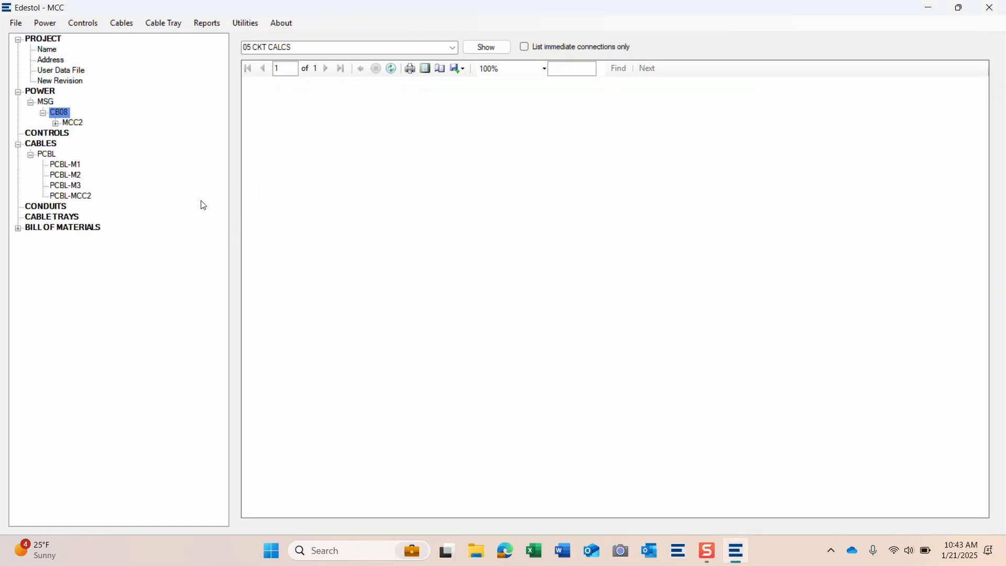
- Check MCC2's supply feeder sizing, accept MCC2 again and save its PCBL-MCC2 feeder cable
{"action": "double_click", "coordinate": [63, 125]}
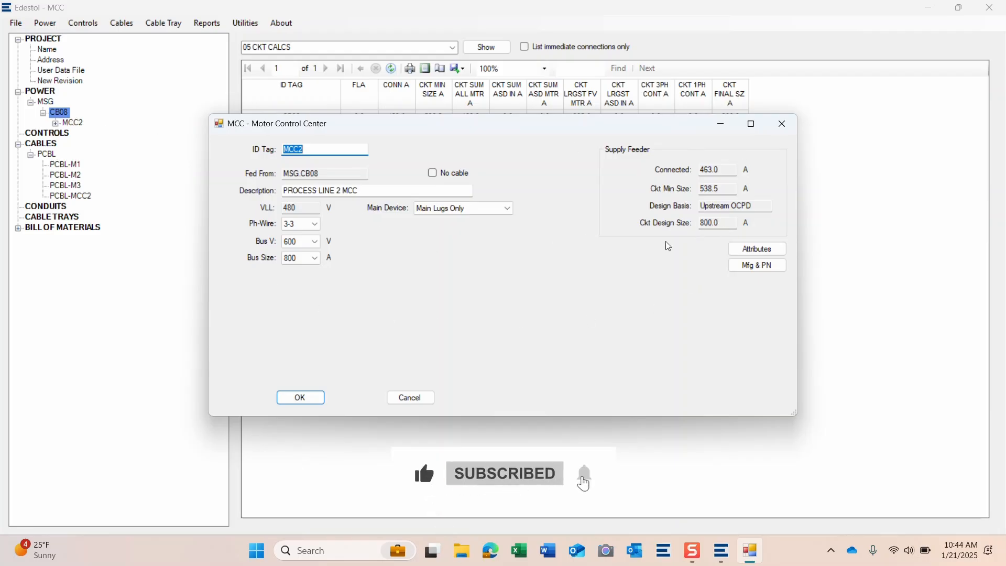
{"action": "left_click", "coordinate": [295, 262]}
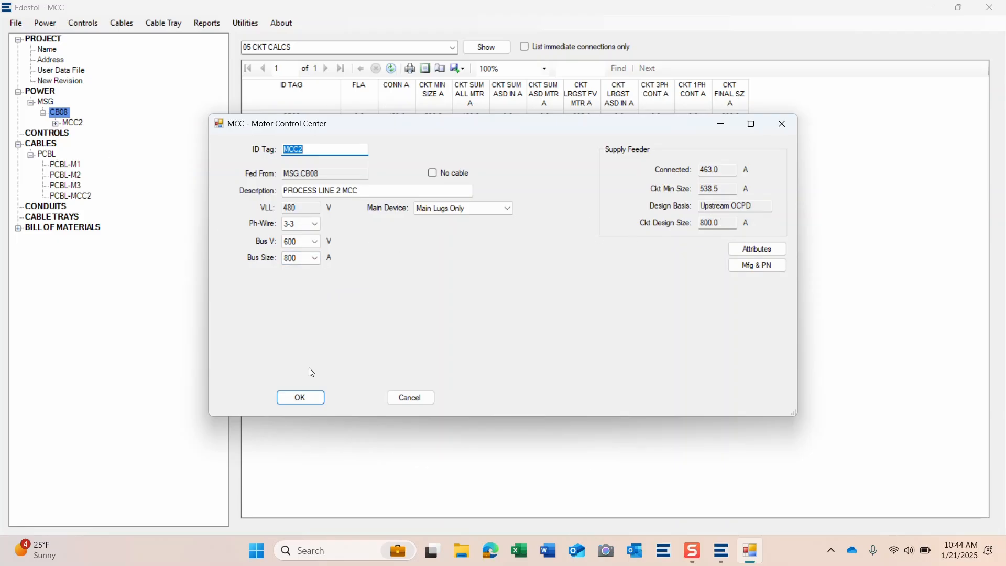
{"action": "left_click", "coordinate": [301, 399]}
{"action": "left_click", "coordinate": [62, 125]}
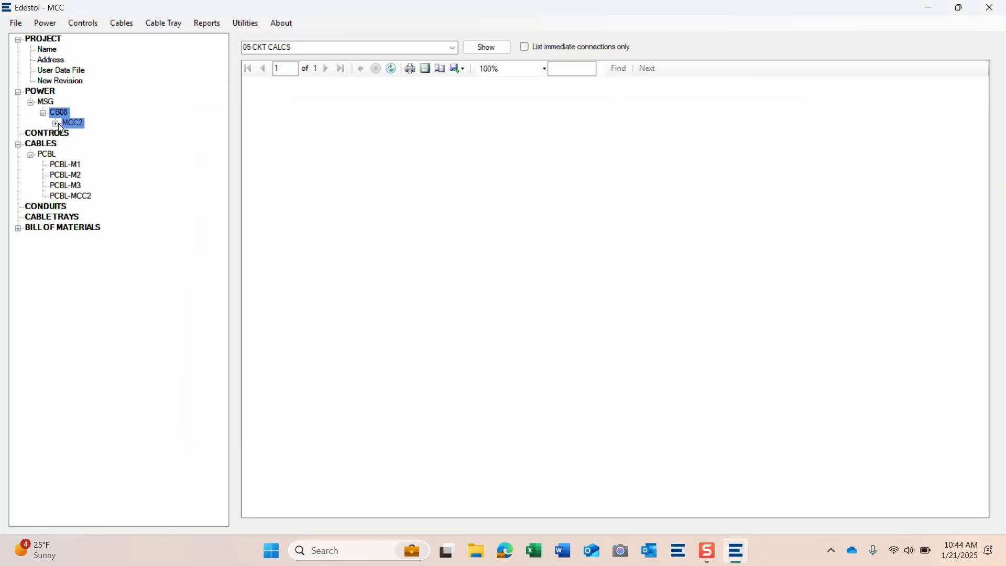
{"action": "double_click", "coordinate": [57, 121]}
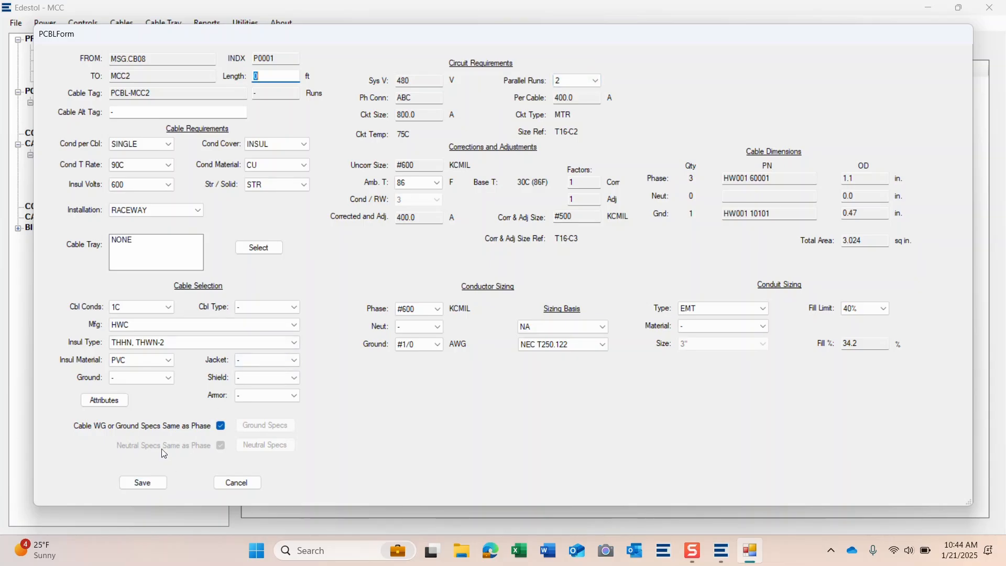
{"action": "left_click", "coordinate": [150, 484]}
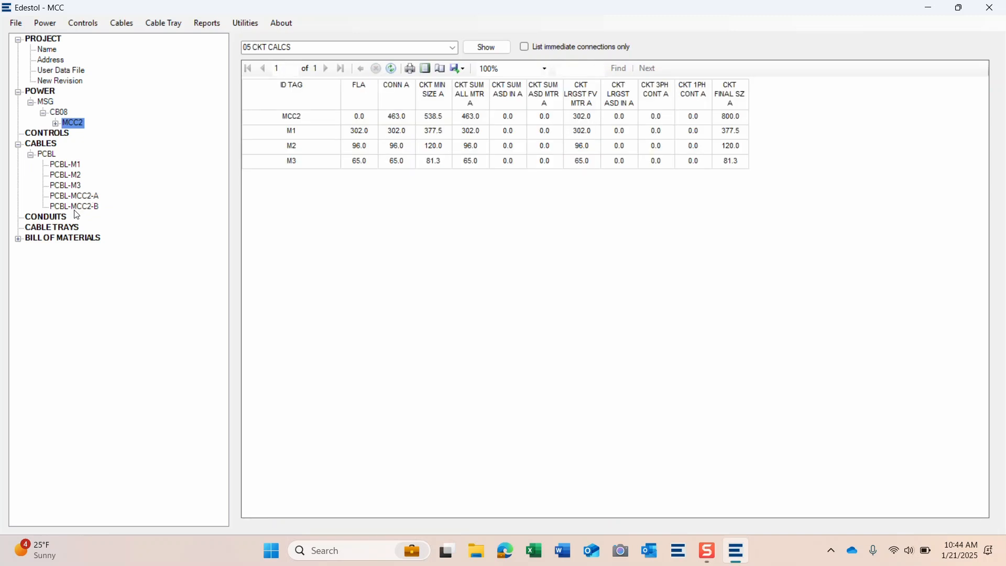
- Review the circuit calculations for MSG, and the 00 GENERAL report for MSG and CB08
{"action": "left_click", "coordinate": [55, 123]}
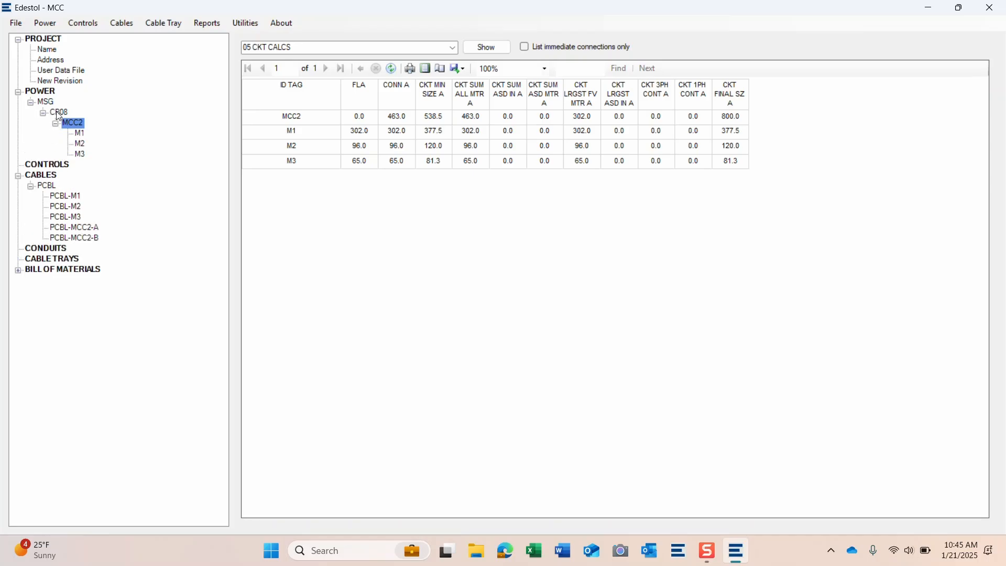
{"action": "left_click", "coordinate": [55, 113]}
{"action": "left_click", "coordinate": [46, 102]}
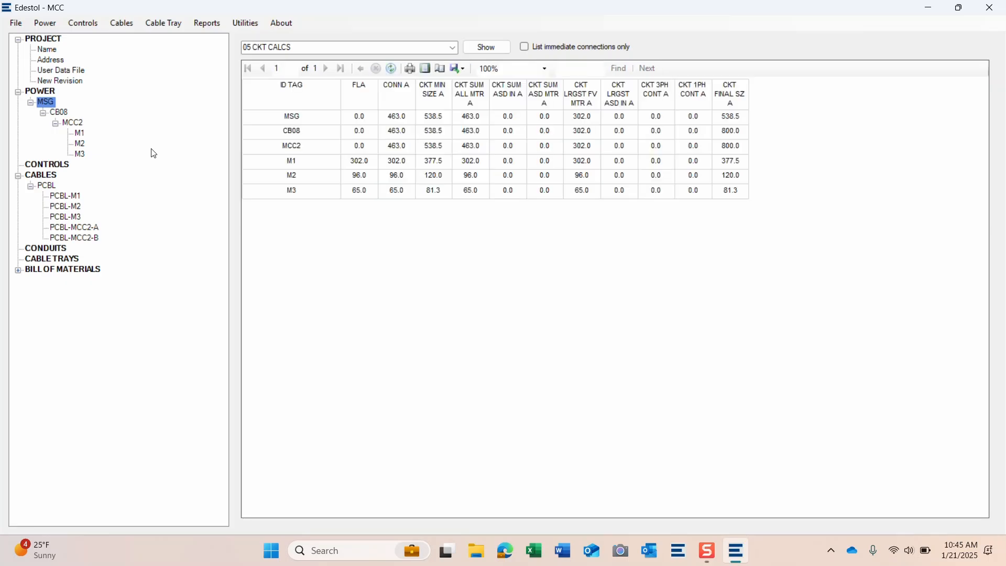
{"action": "left_click", "coordinate": [455, 48]}
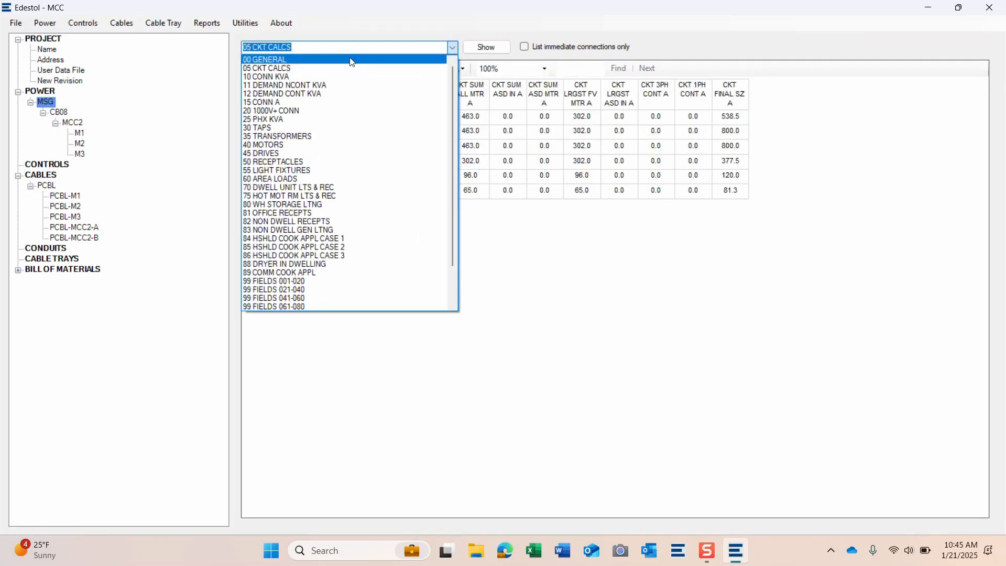
{"action": "left_click", "coordinate": [354, 61]}
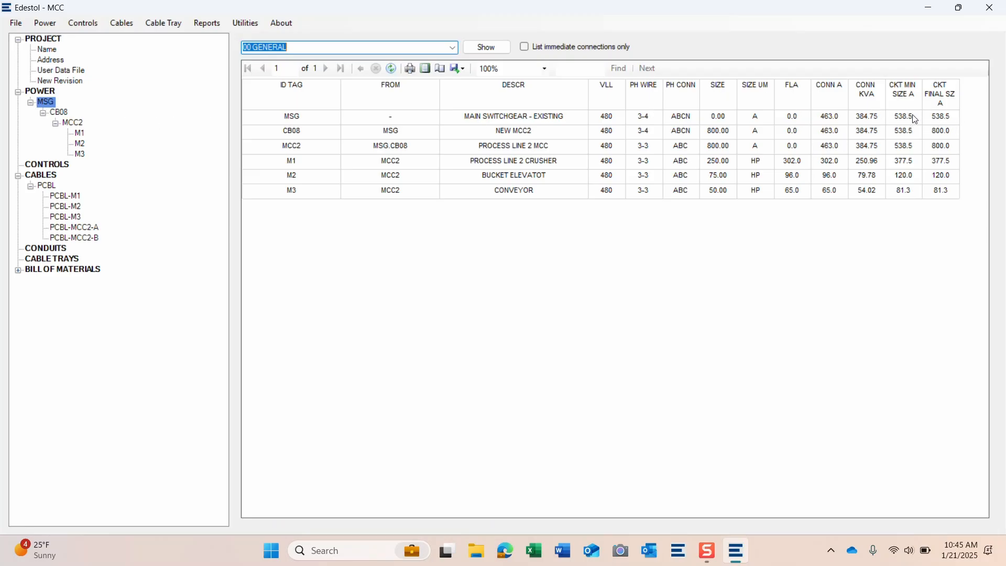
{"action": "left_click", "coordinate": [59, 113]}
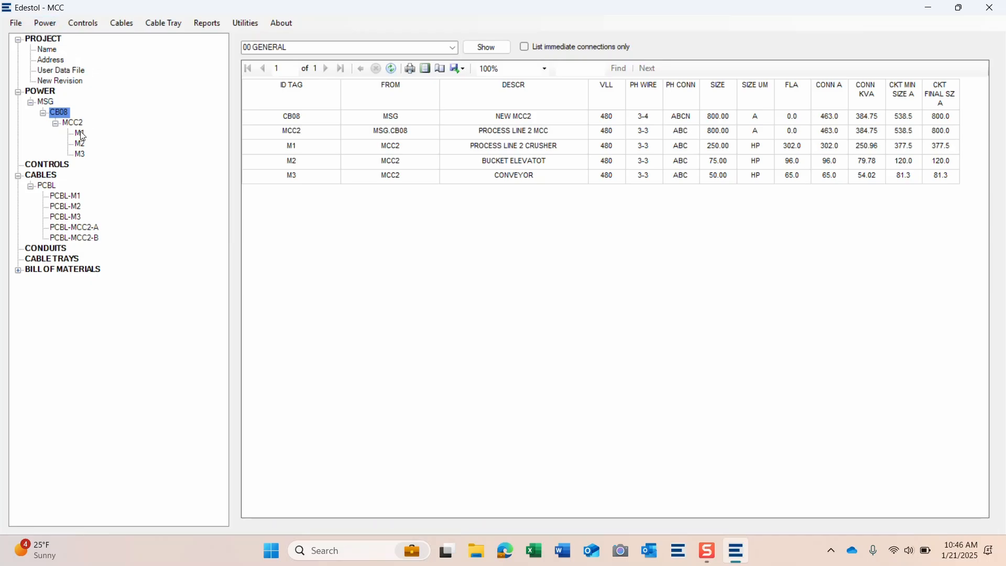
- Insert a reduced voltage motor starter for motor M1 in MCC2, accept its settings and expand it in the power tree
{"action": "left_click", "coordinate": [50, 24]}
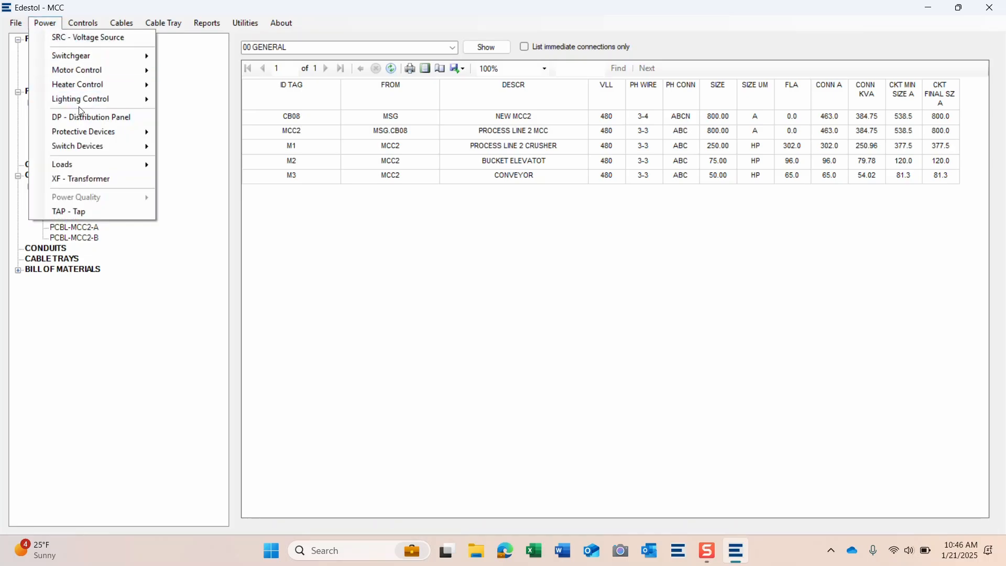
{"action": "mouse_move", "coordinate": [79, 103]}
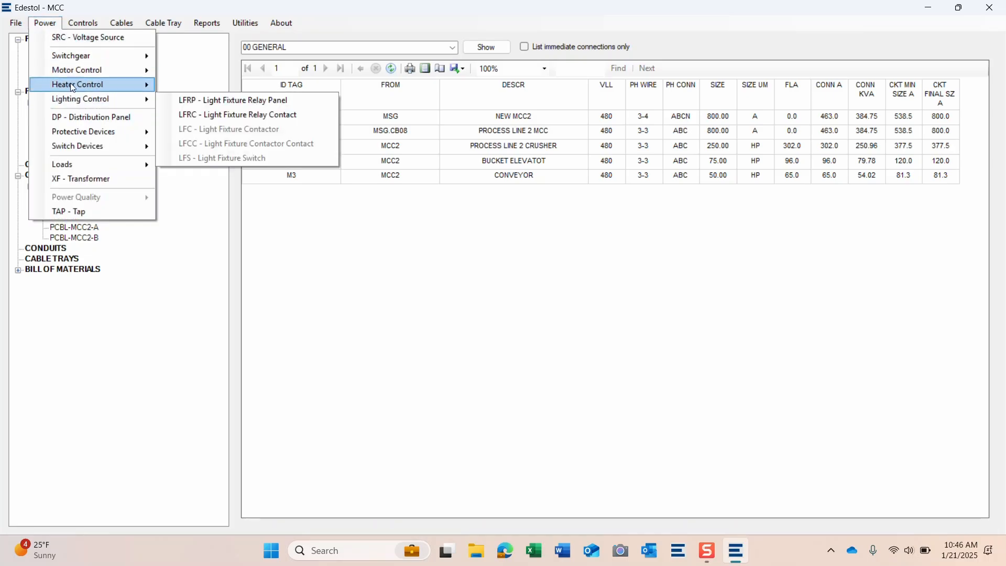
{"action": "mouse_move", "coordinate": [70, 71]}
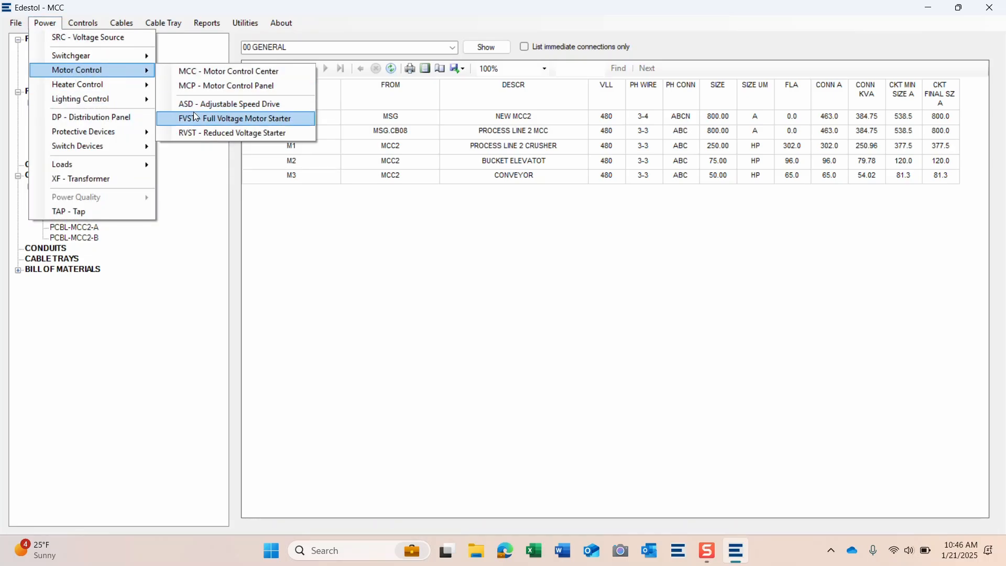
{"action": "left_click", "coordinate": [196, 132]}
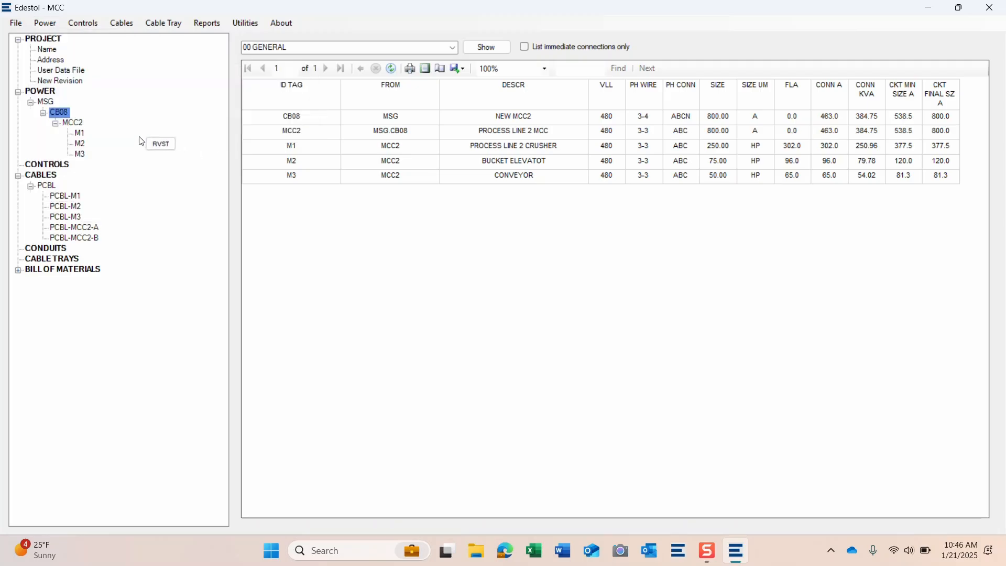
{"action": "left_click", "coordinate": [81, 135]}
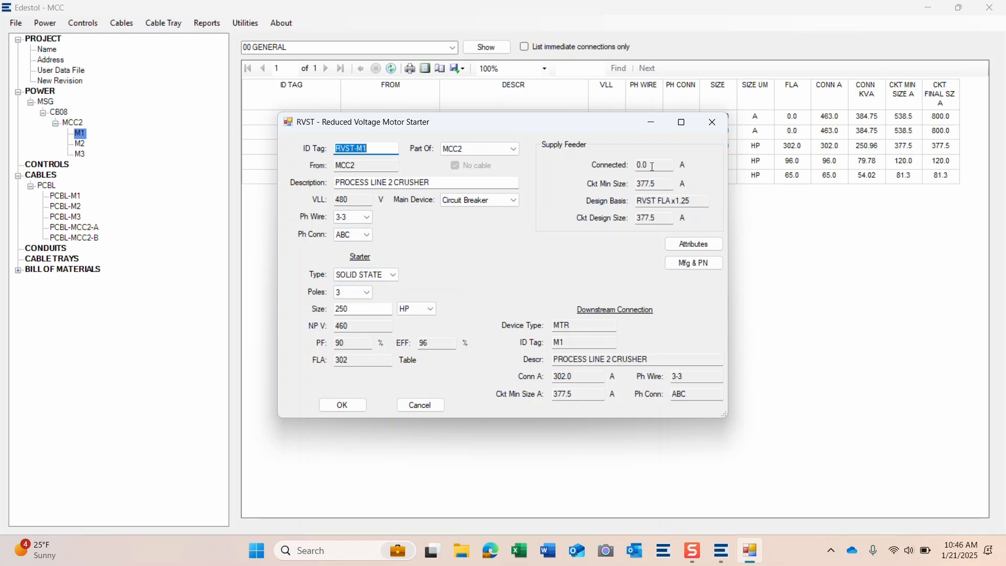
{"action": "left_click", "coordinate": [657, 164]}
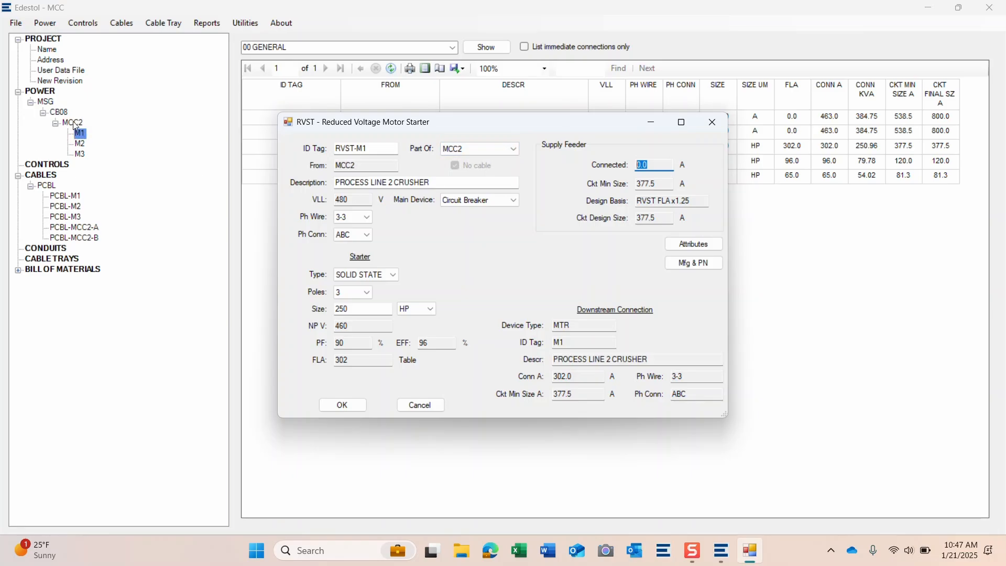
{"action": "left_click", "coordinate": [338, 407]}
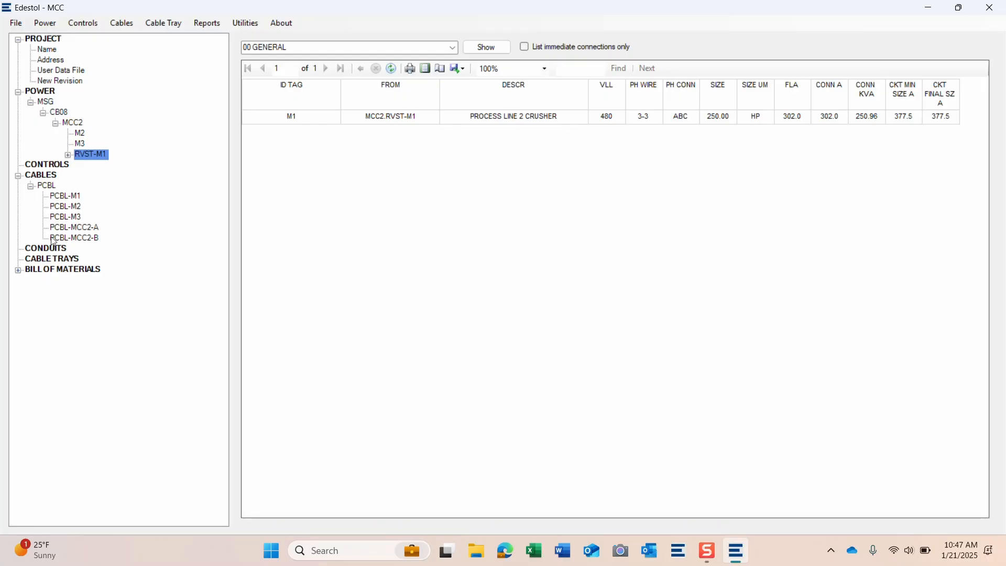
{"action": "left_click", "coordinate": [68, 156]}
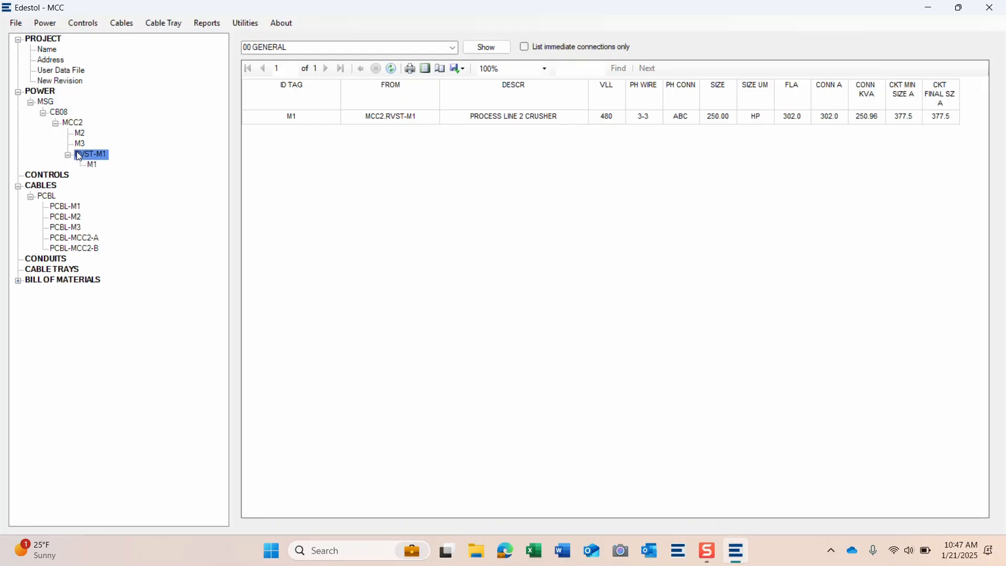
- Insert an adjustable speed drive upstream of motor M2 in MCC2
{"action": "left_click", "coordinate": [45, 23]}
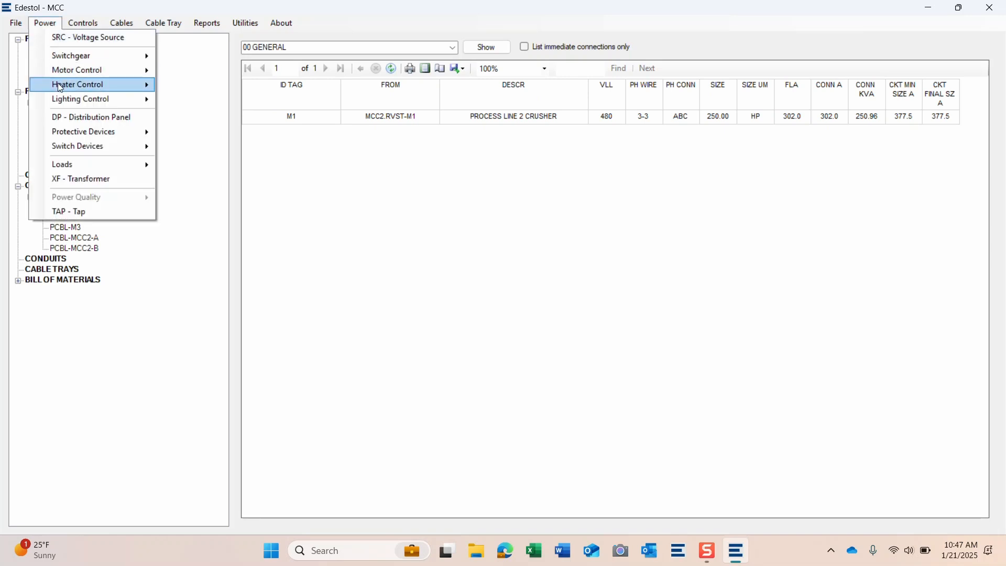
{"action": "mouse_move", "coordinate": [73, 70]}
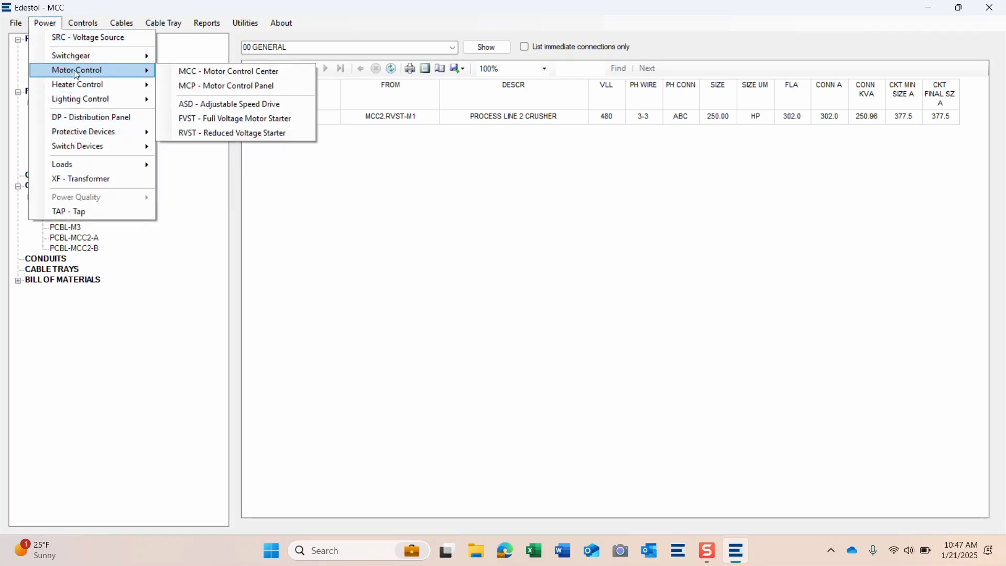
{"action": "left_click", "coordinate": [205, 105]}
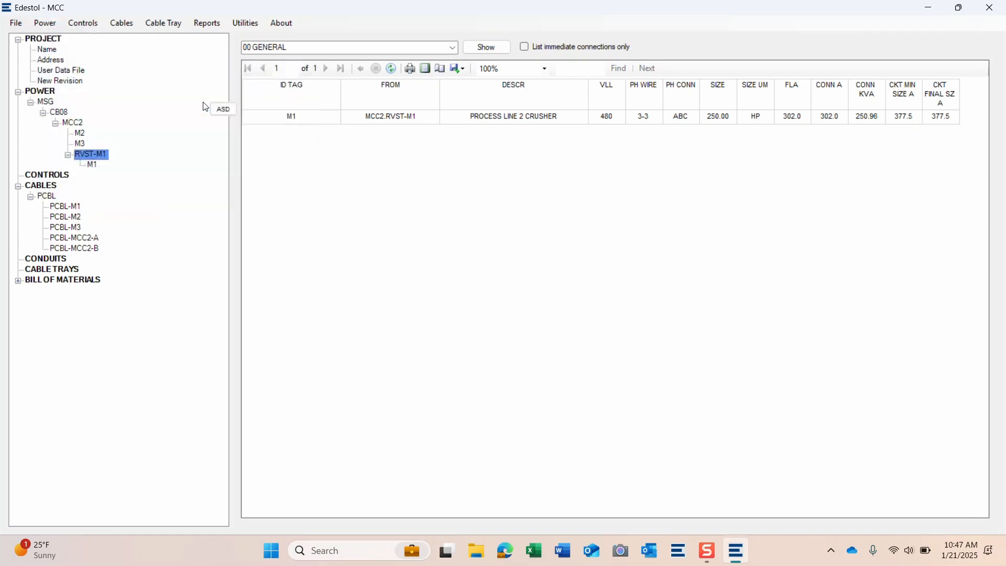
{"action": "left_click_drag", "start_coordinate": [204, 106], "coordinate": [81, 137]}
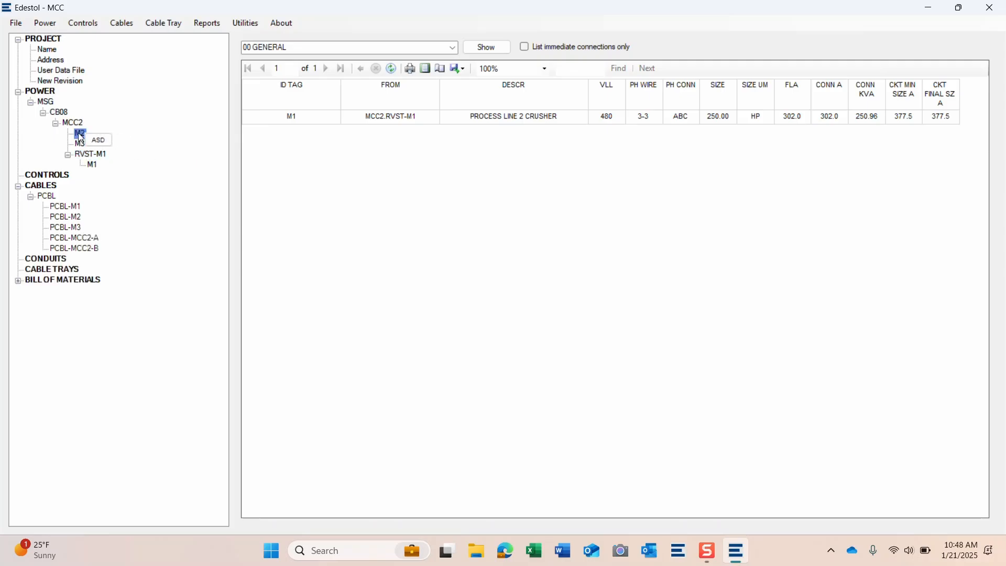
{"action": "left_click", "coordinate": [82, 138]}
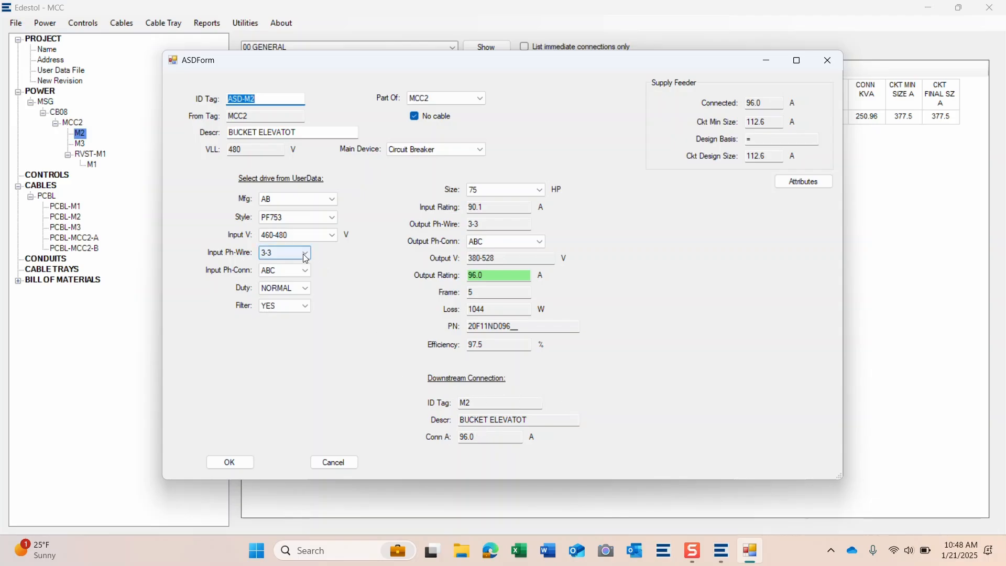
- Select SCHNEIDER as the manufacturer of M2's drive and keep the ATV630 style
{"action": "left_click", "coordinate": [334, 202]}
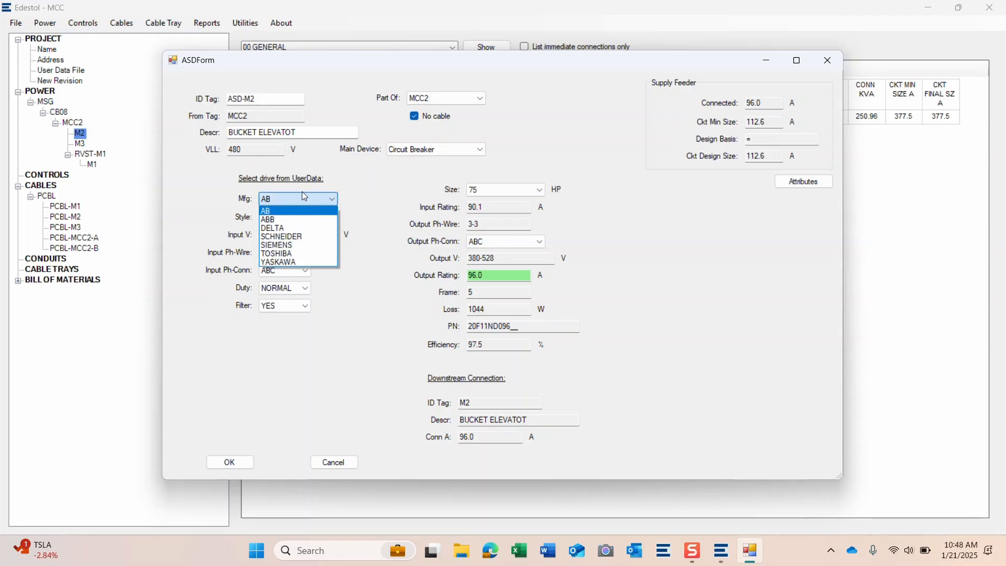
{"action": "left_click", "coordinate": [300, 239]}
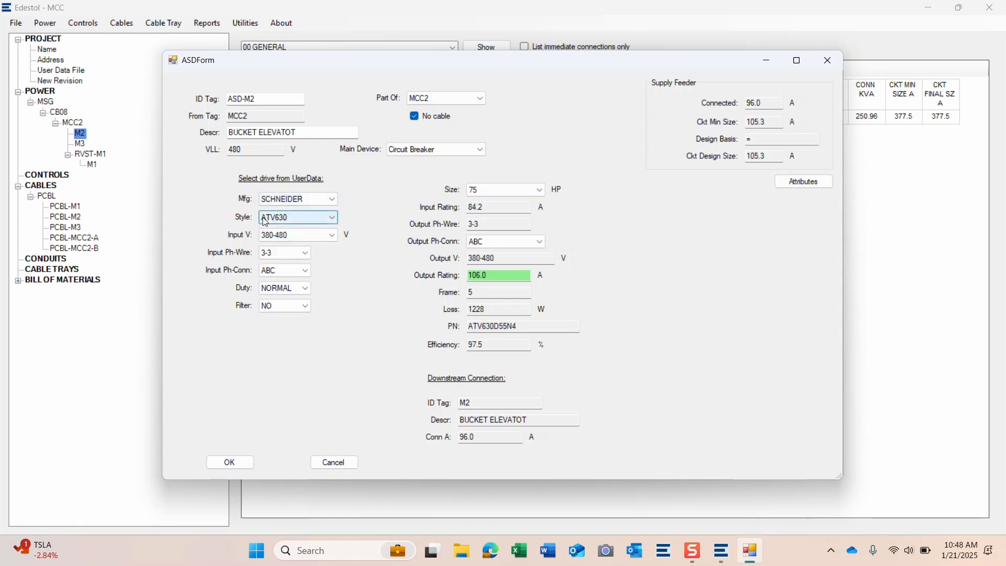
{"action": "left_click", "coordinate": [325, 218]}
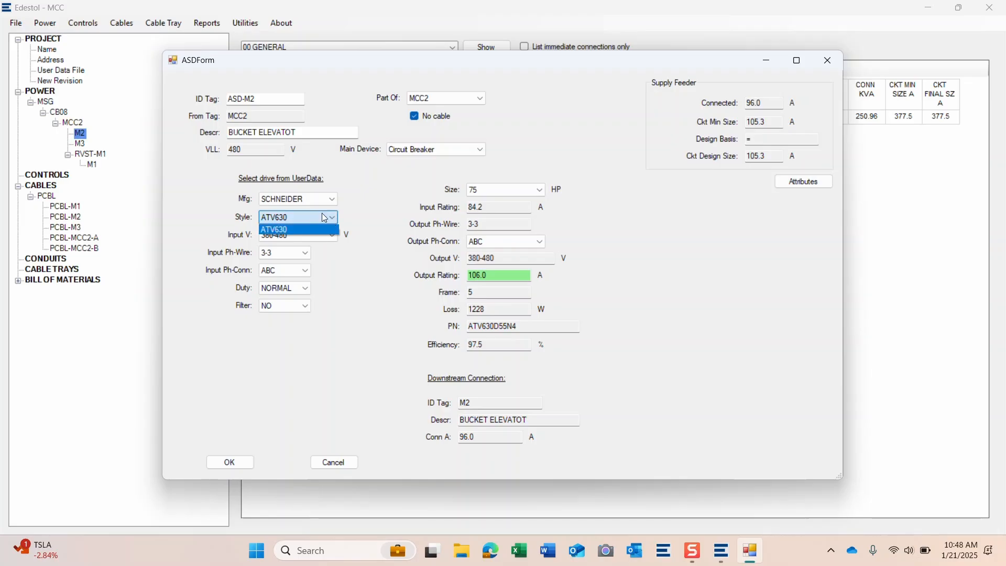
{"action": "left_click", "coordinate": [370, 201]}
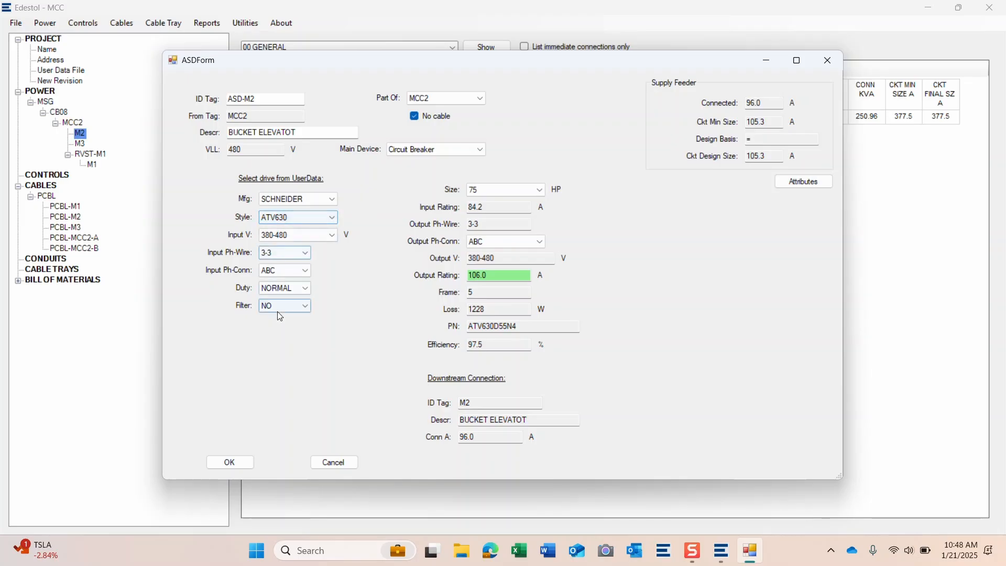
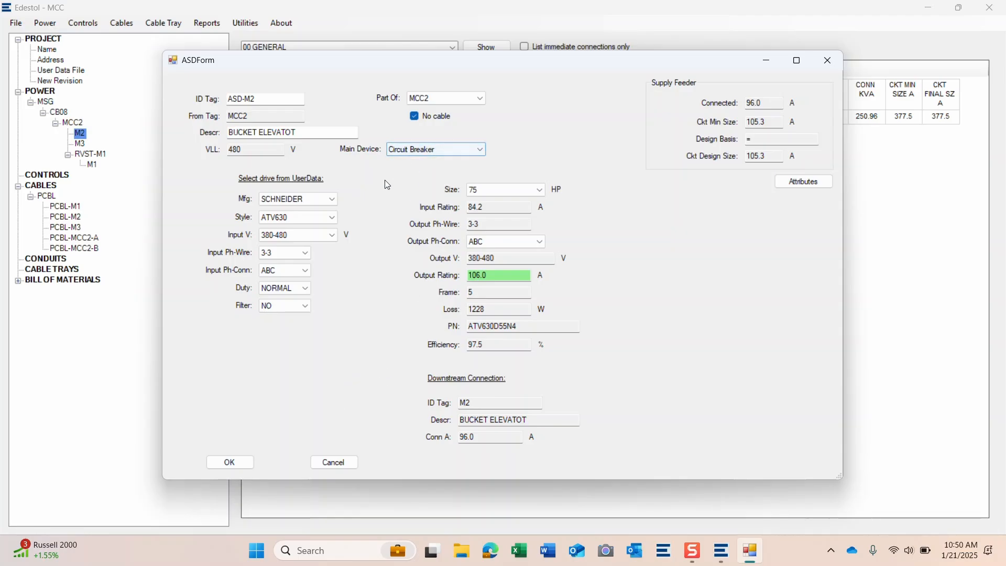
- Check the main device choices for M2's drive, keep Circuit Breaker, accept the drive and expand it in the power tree
{"action": "left_click", "coordinate": [440, 150]}
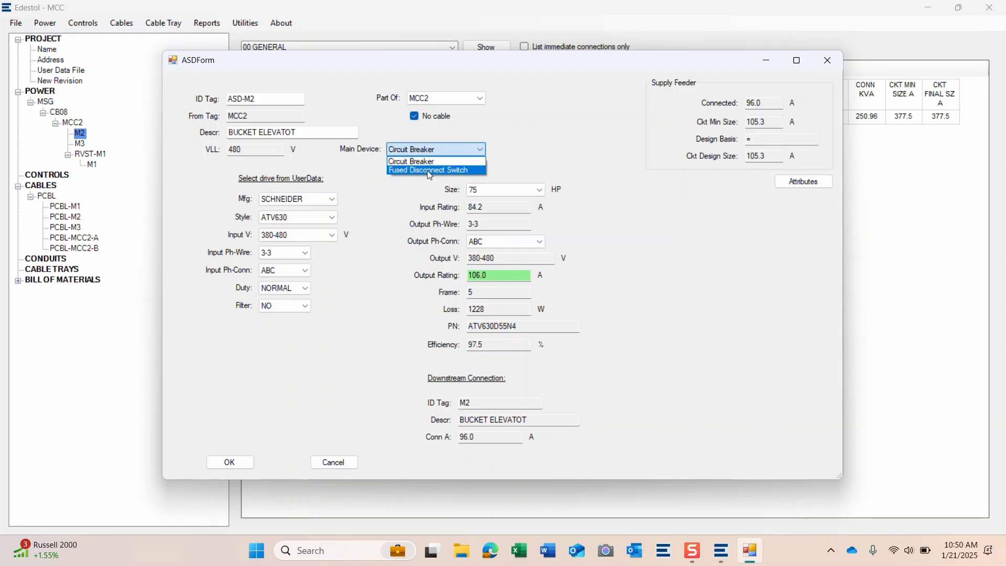
{"action": "left_click", "coordinate": [490, 171]}
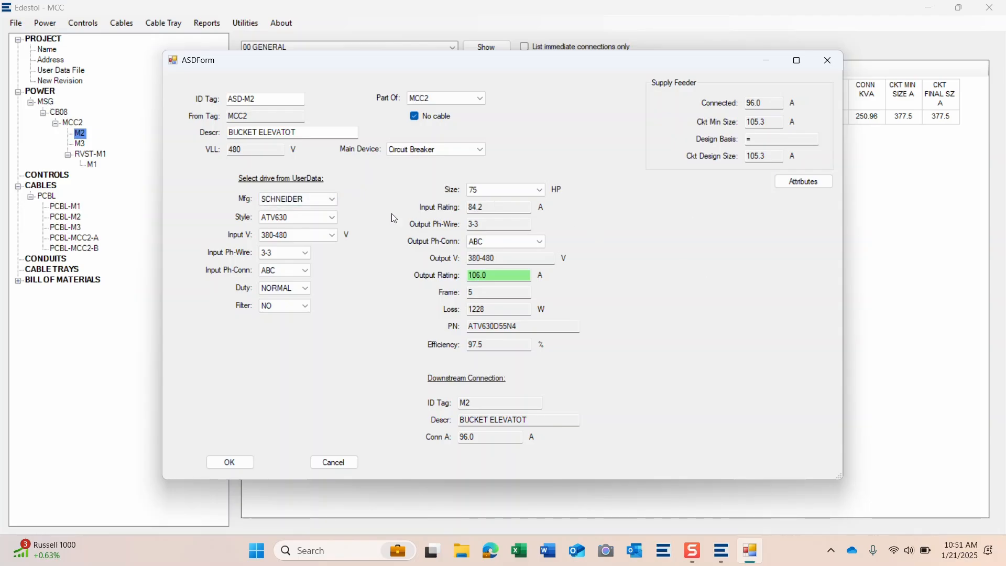
{"action": "left_click", "coordinate": [445, 150]}
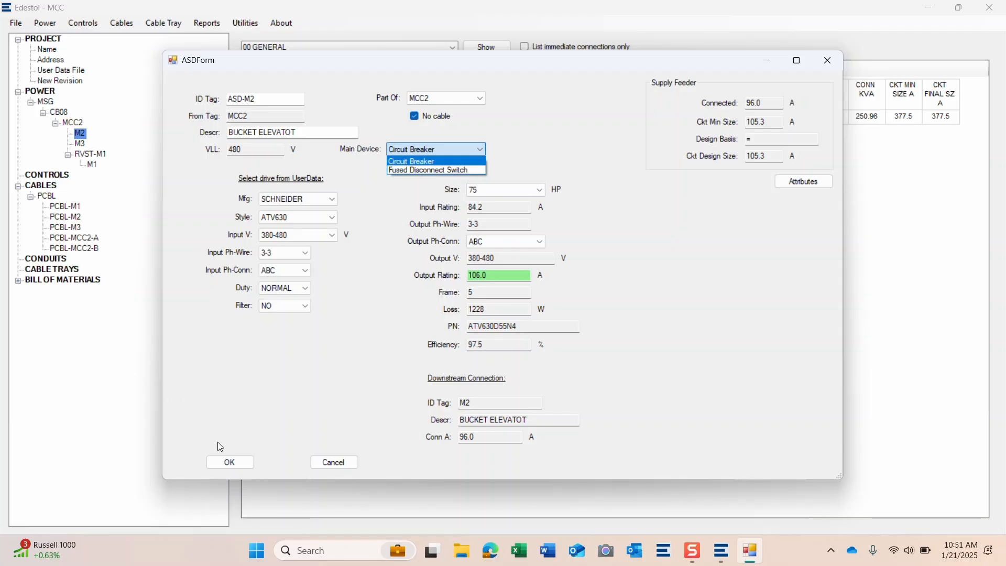
{"action": "left_click", "coordinate": [233, 468]}
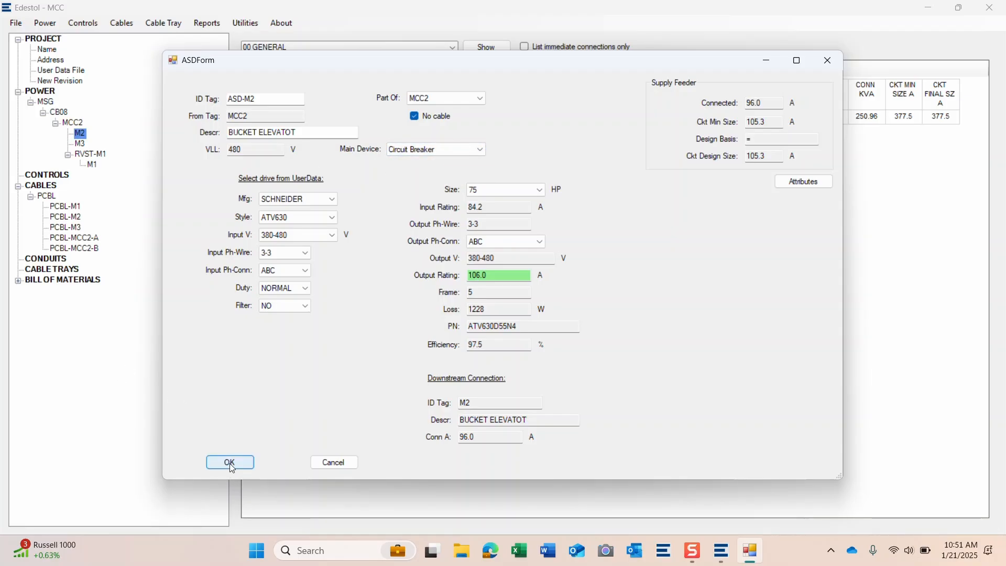
{"action": "left_click", "coordinate": [231, 464]}
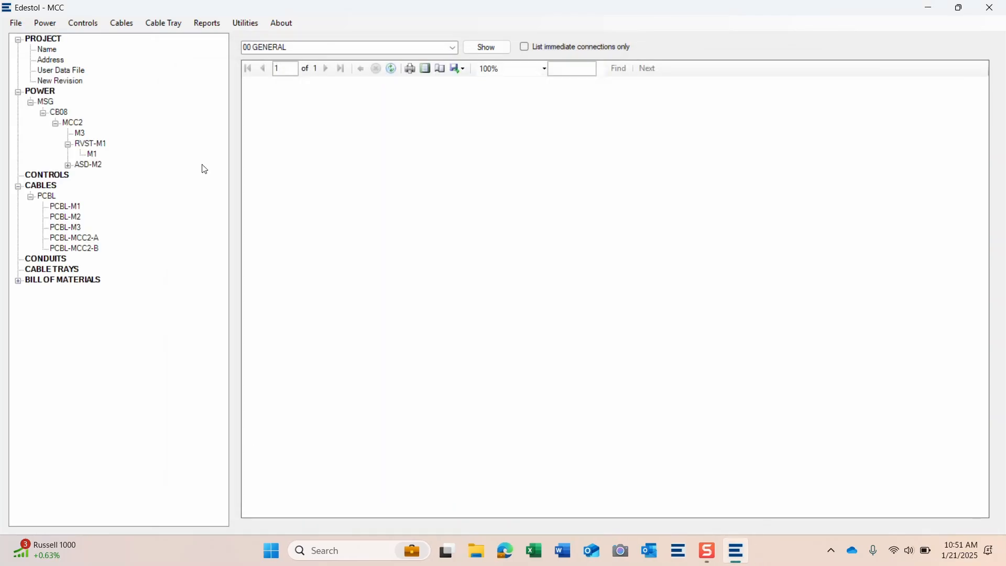
{"action": "left_click", "coordinate": [68, 165]}
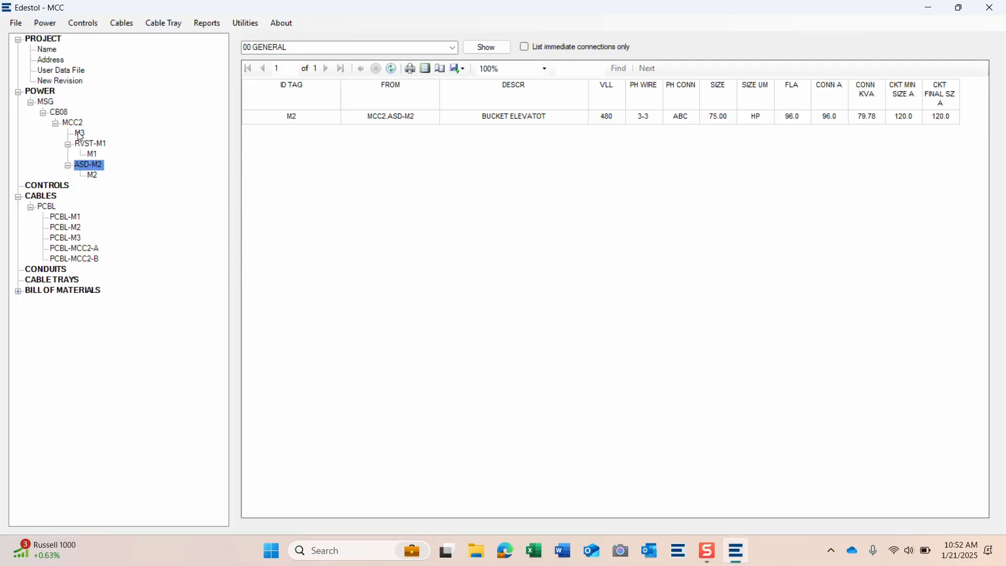
{"action": "left_click", "coordinate": [46, 26]}
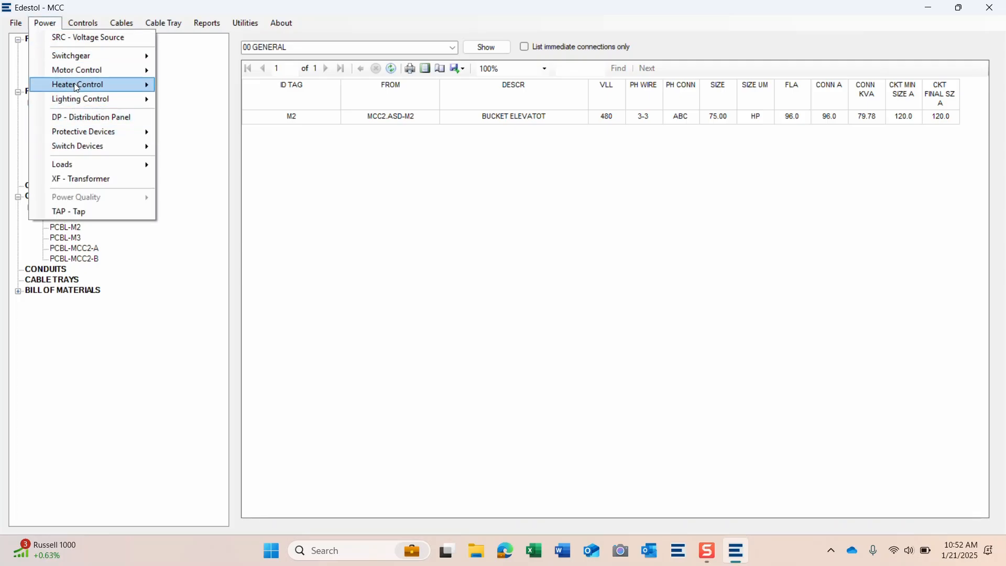
{"action": "mouse_move", "coordinate": [79, 55]}
{"action": "mouse_move", "coordinate": [105, 70]}
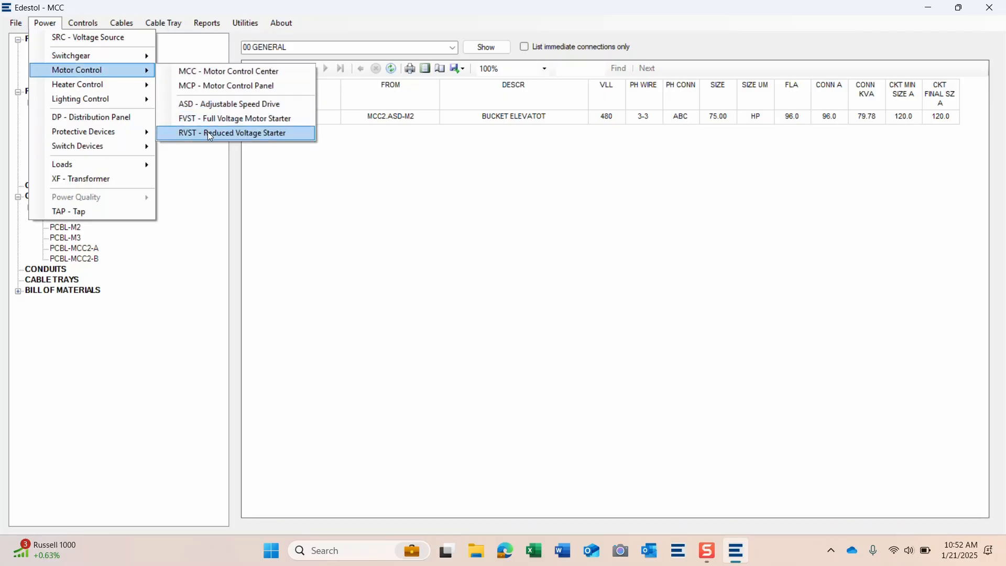
{"action": "left_click", "coordinate": [208, 132]}
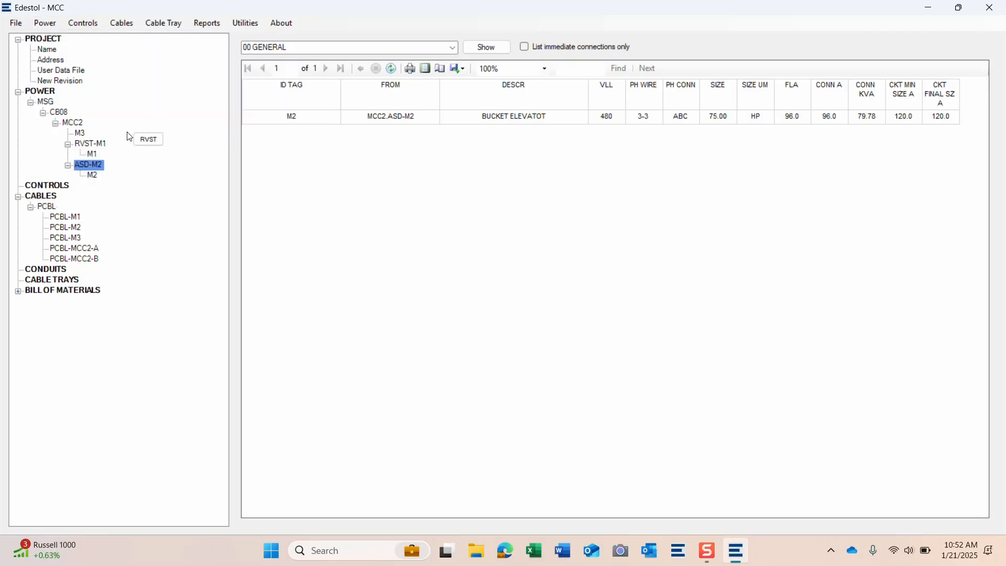
{"action": "left_click", "coordinate": [75, 128]}
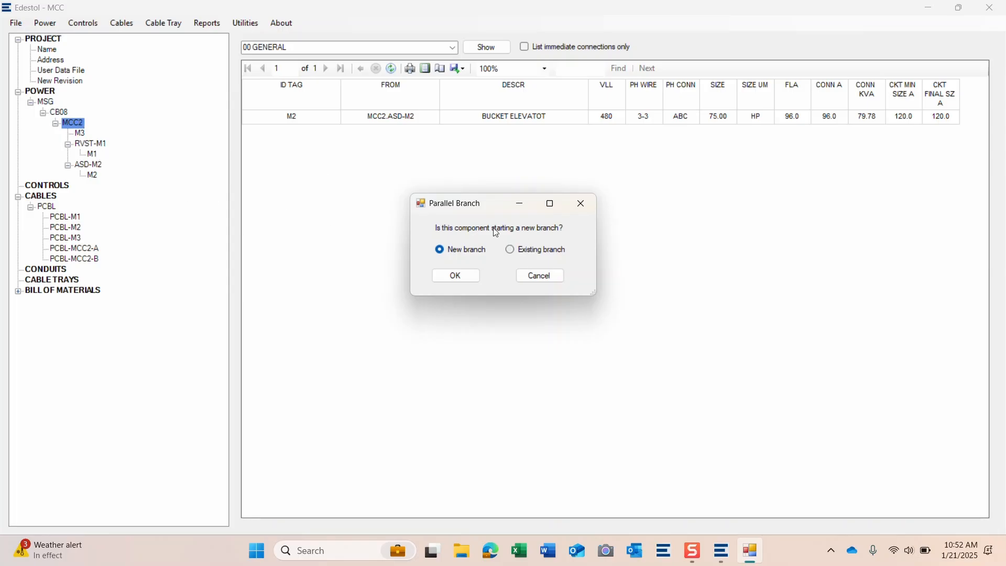
{"action": "left_click", "coordinate": [520, 254]}
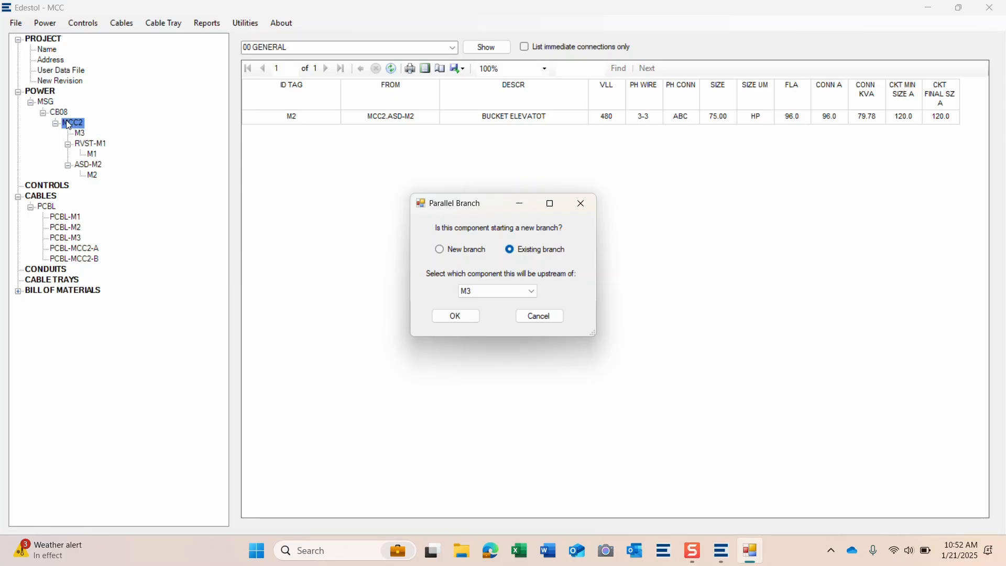
{"action": "left_click", "coordinate": [487, 289]}
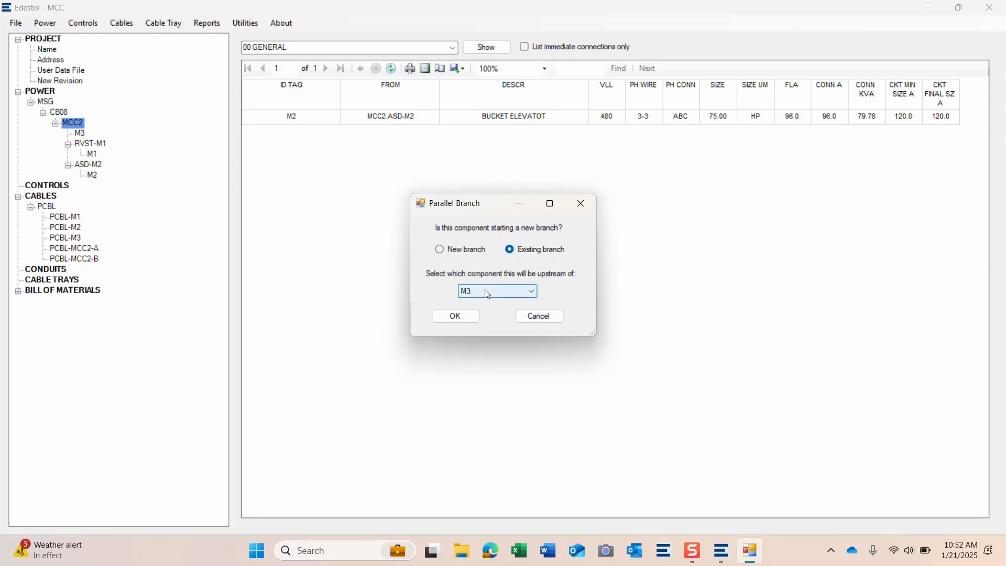
{"action": "left_click", "coordinate": [535, 292]}
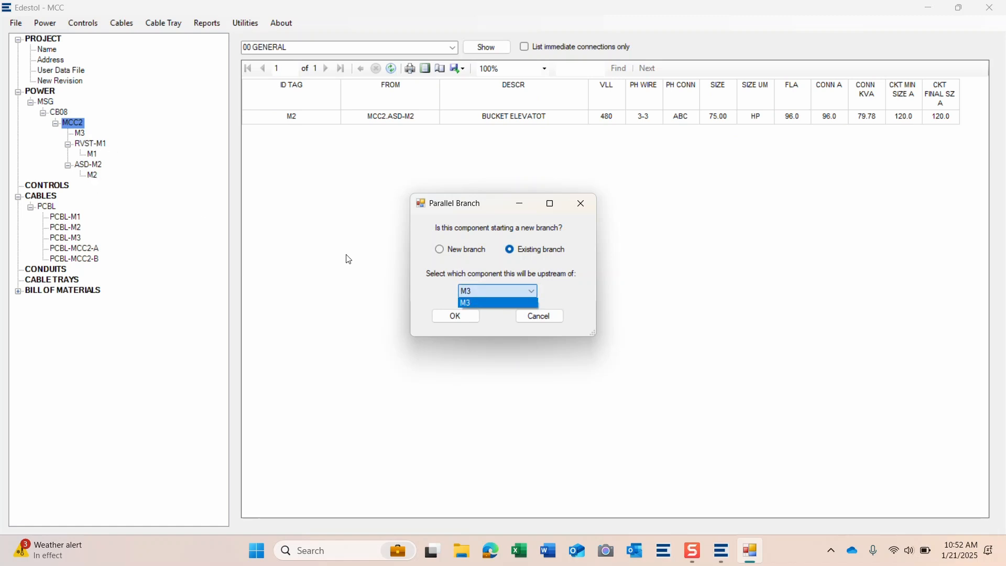
{"action": "left_click", "coordinate": [563, 291]}
{"action": "left_click", "coordinate": [454, 318]}
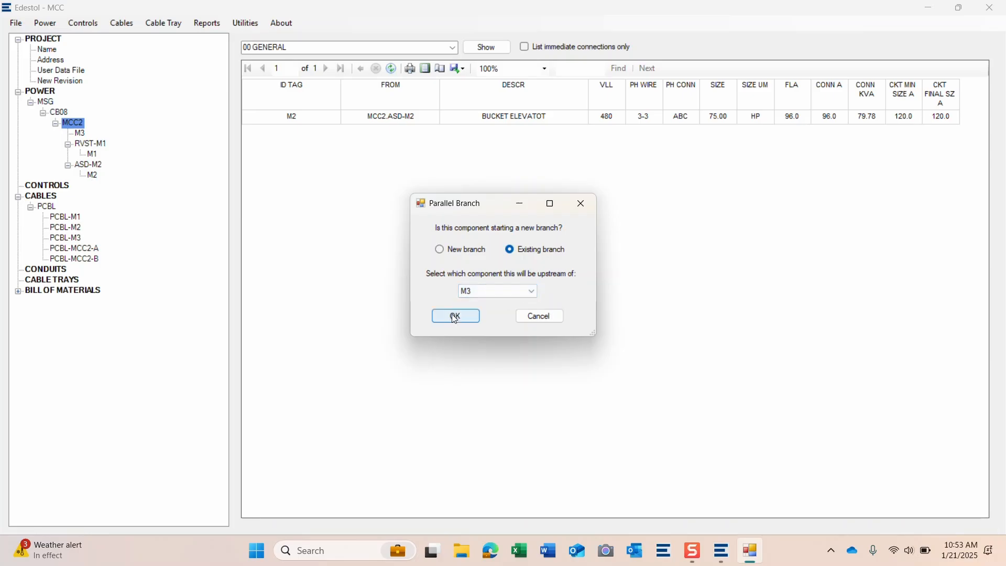
{"action": "left_click", "coordinate": [455, 316]}
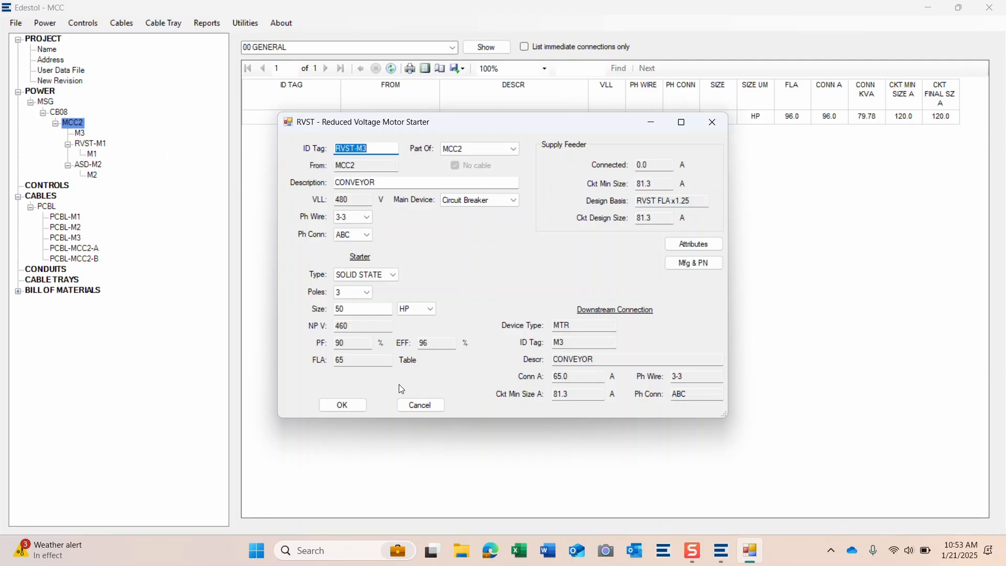
{"action": "left_click", "coordinate": [422, 406]}
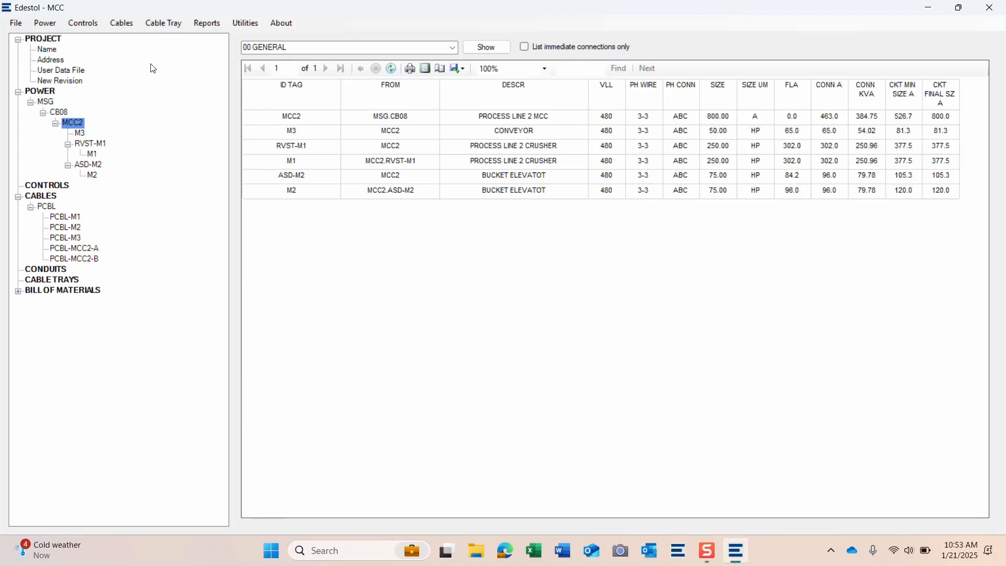
- Insert a full voltage motor starter upstream of motor M3 in MCC2
{"action": "left_click", "coordinate": [50, 24]}
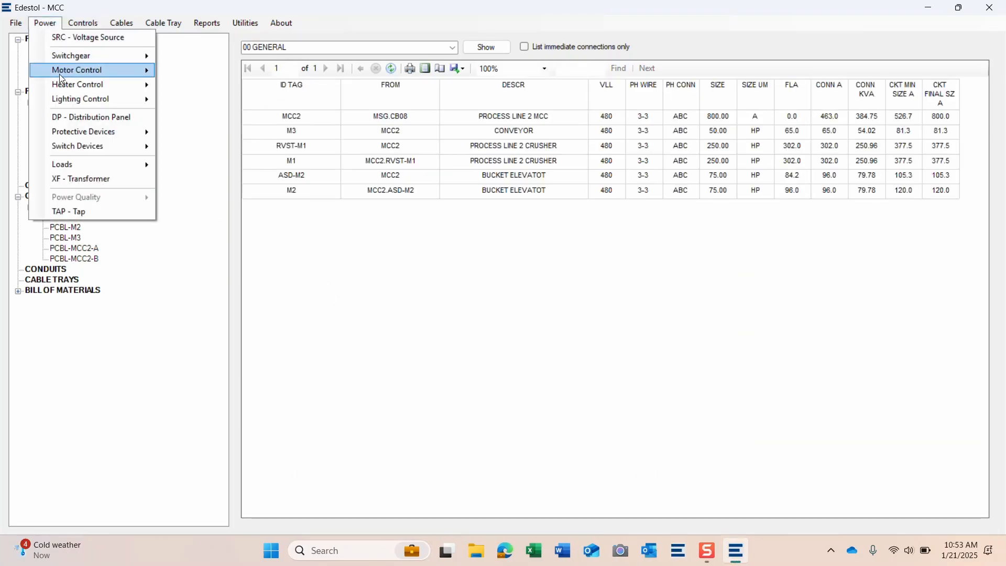
{"action": "mouse_move", "coordinate": [66, 72]}
{"action": "left_click", "coordinate": [226, 119]}
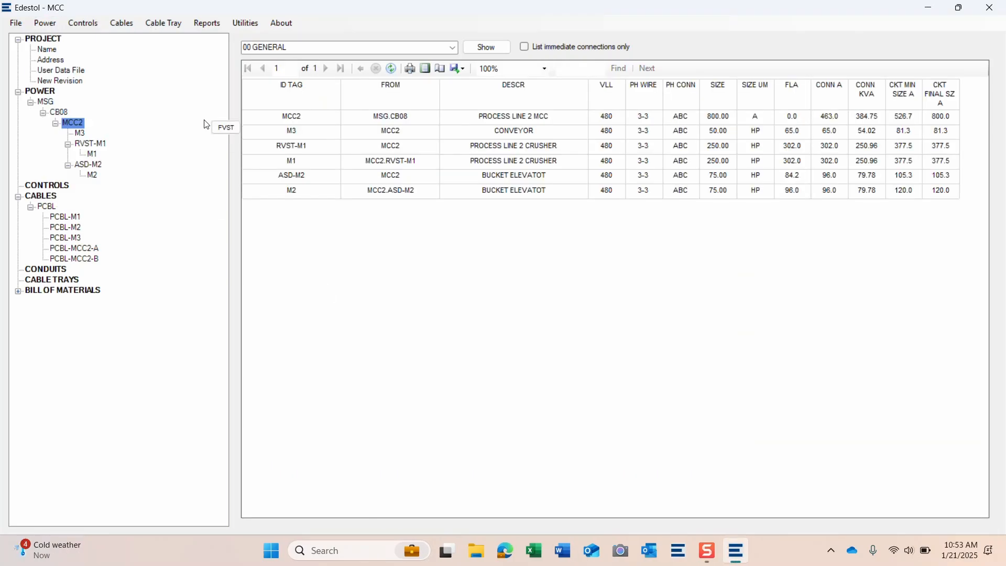
{"action": "left_click", "coordinate": [81, 134]}
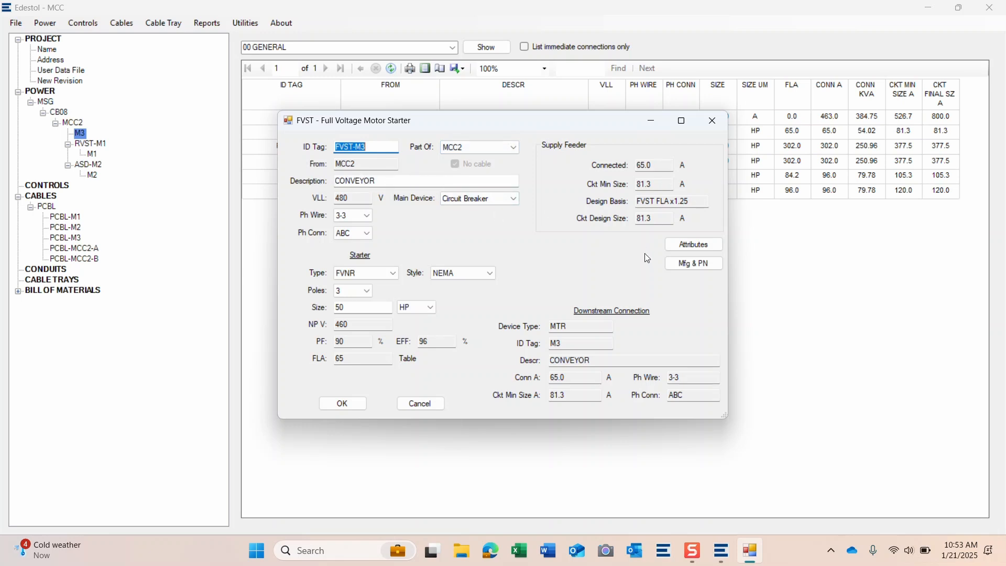
- Accept M3's starter with type FVR and style NEMA, and expand it to review MCC2's 00 GENERAL report
{"action": "left_click", "coordinate": [377, 277]}
{"action": "left_click", "coordinate": [375, 296]}
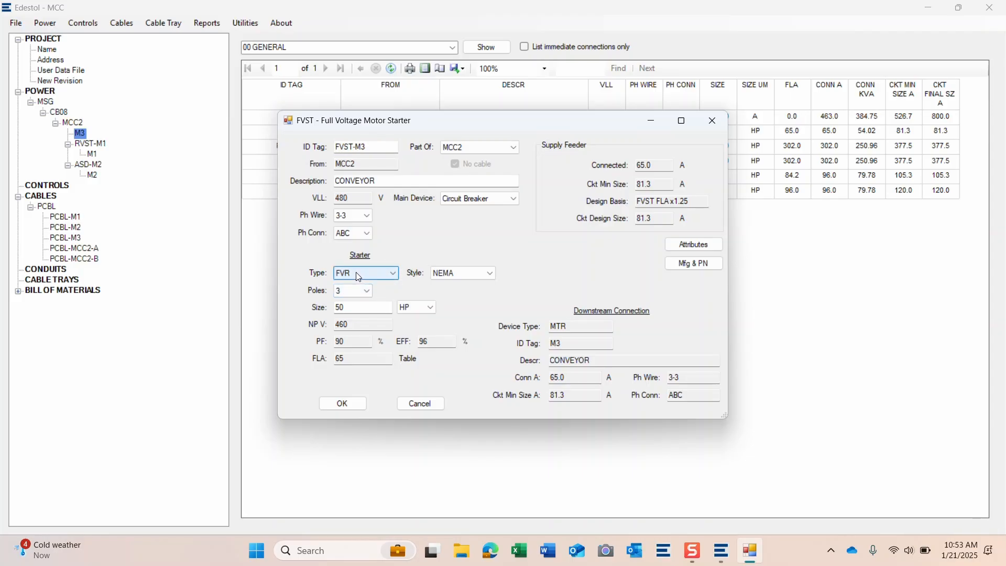
{"action": "left_click", "coordinate": [491, 273]}
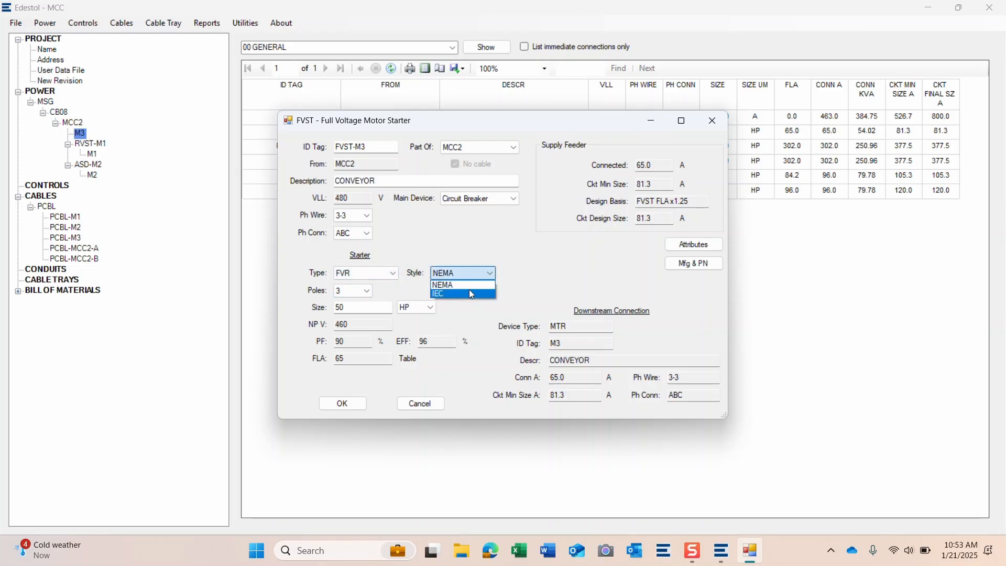
{"action": "left_click", "coordinate": [466, 235]}
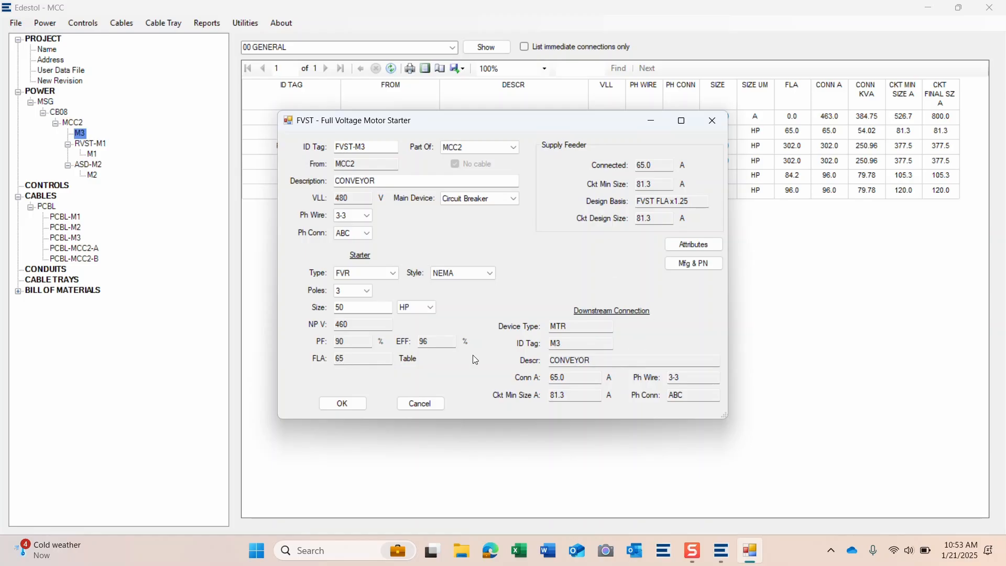
{"action": "left_click", "coordinate": [343, 404]}
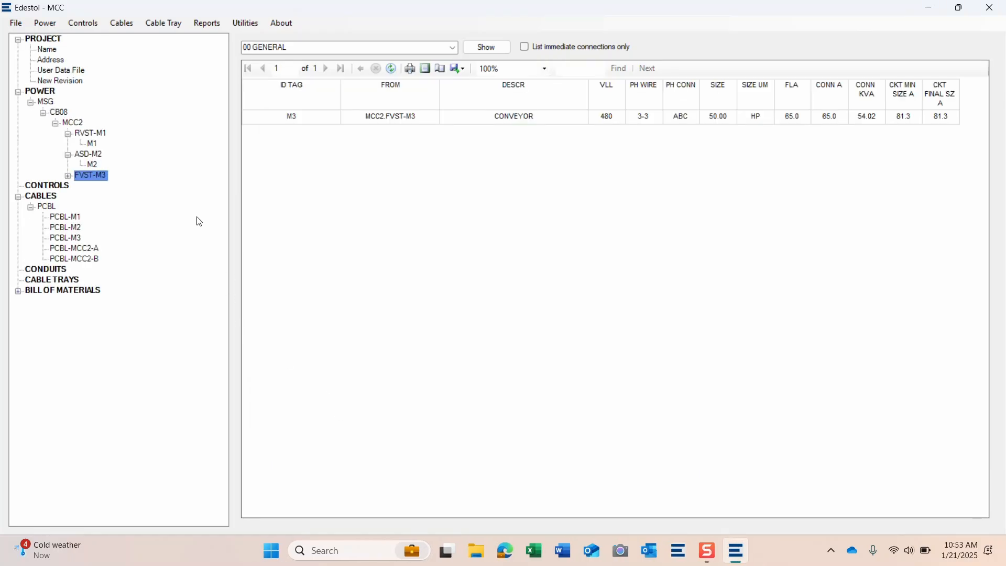
{"action": "left_click", "coordinate": [68, 176]}
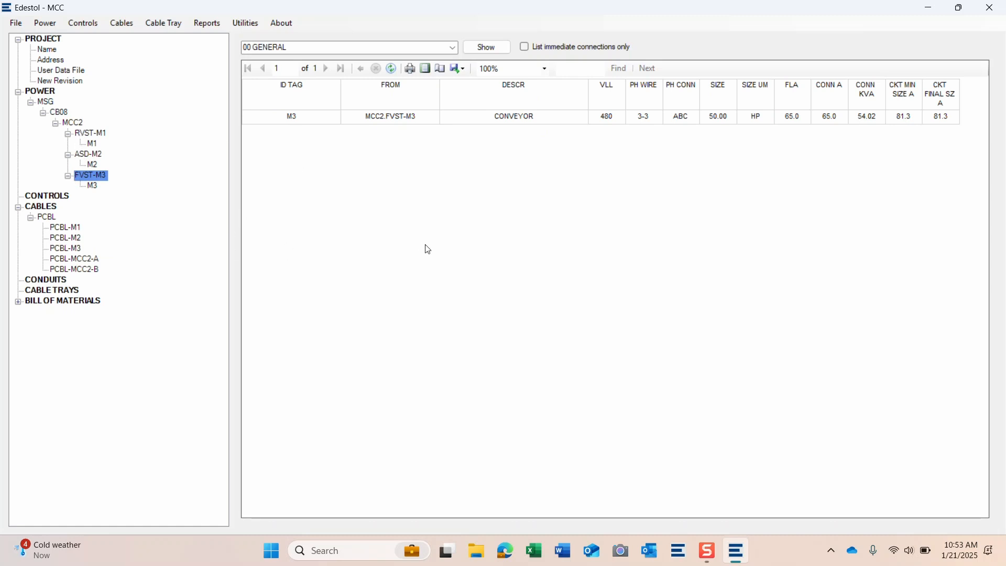
{"action": "left_click", "coordinate": [68, 124]}
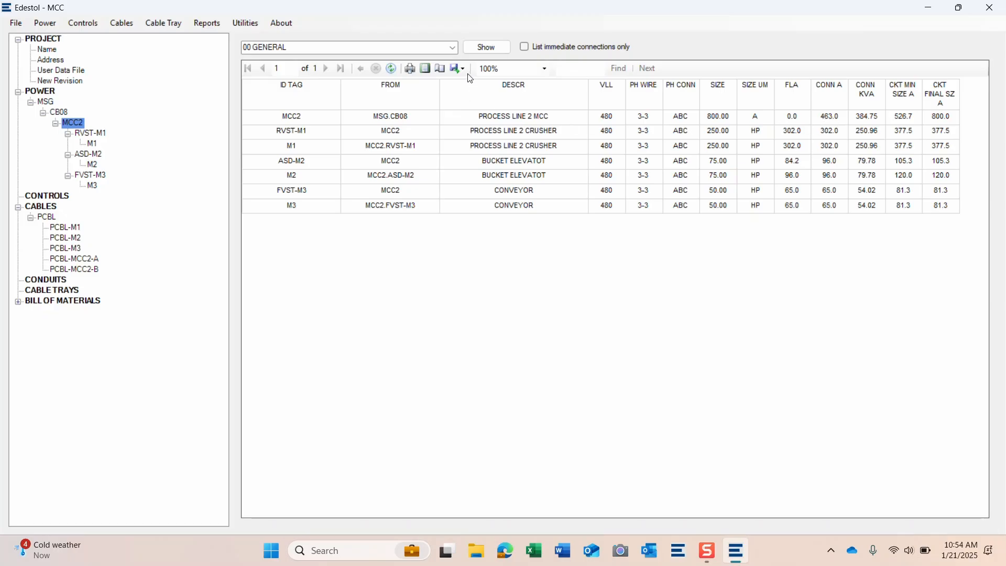
- Show the 05 CKT CALCS report for MCC2 and review its circuit calculations
{"action": "left_click", "coordinate": [454, 48]}
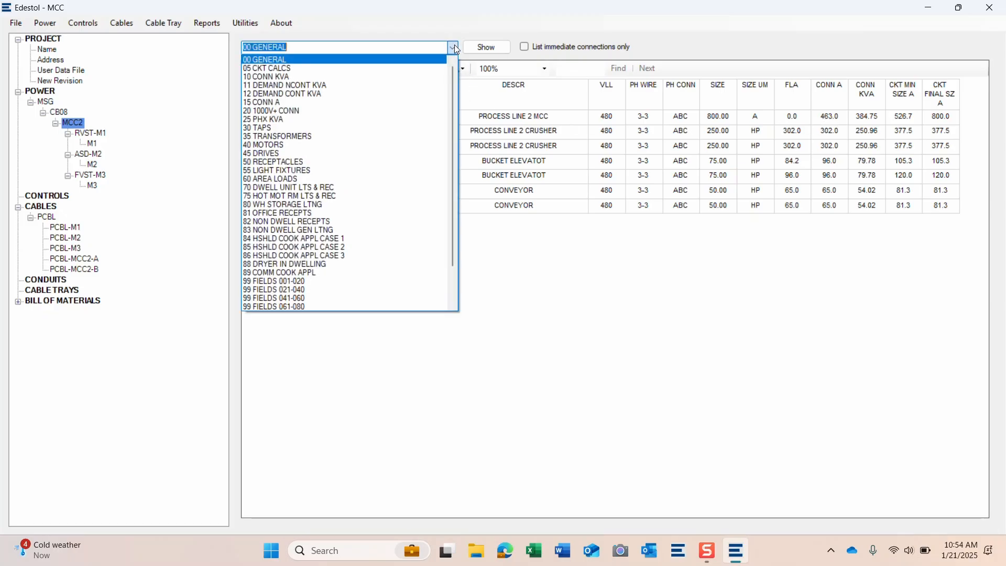
{"action": "left_click", "coordinate": [414, 69]}
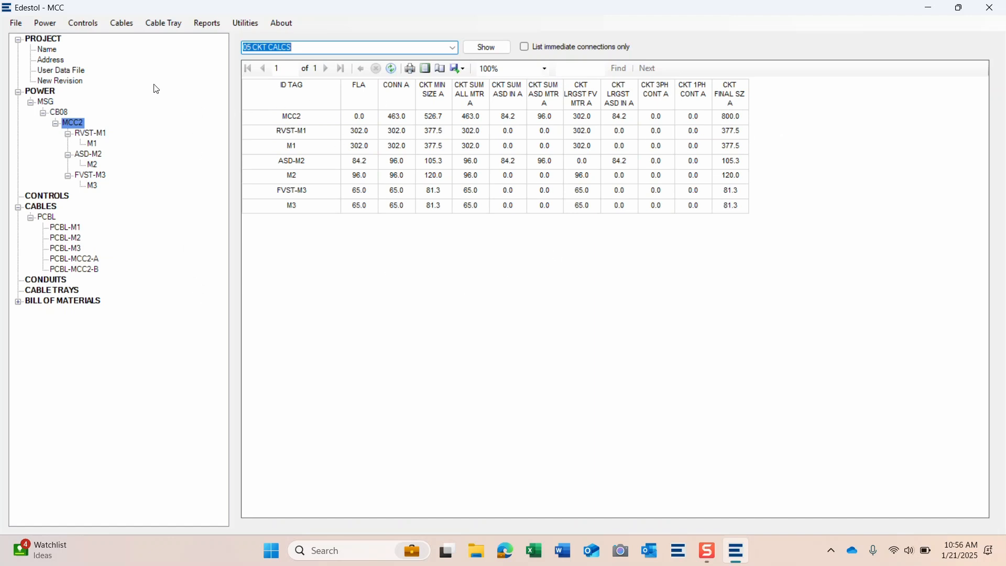
{"action": "left_click", "coordinate": [127, 72]}
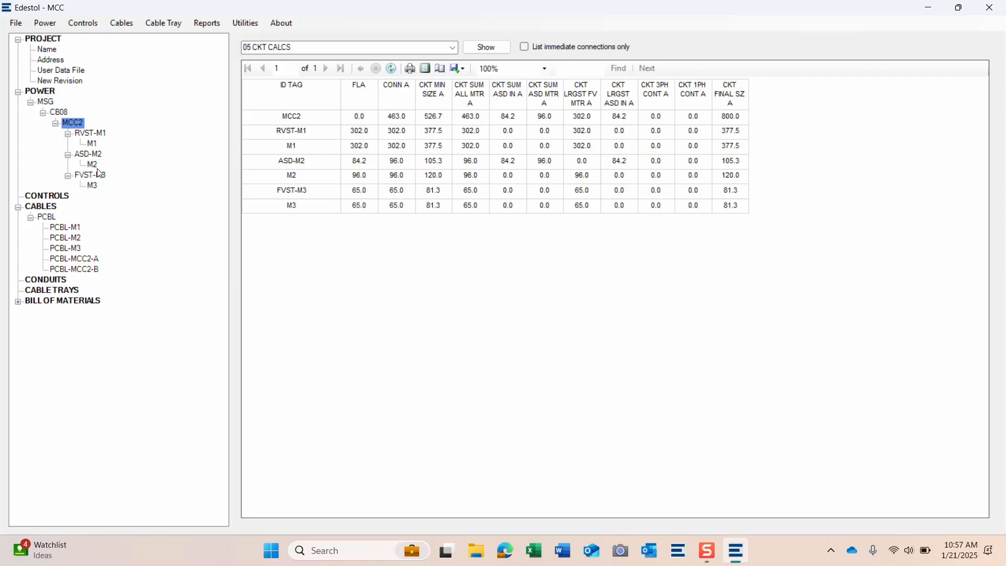
- Insert a heater control device fed from MCC2 and make it part of MCC2
{"action": "left_click", "coordinate": [44, 23]}
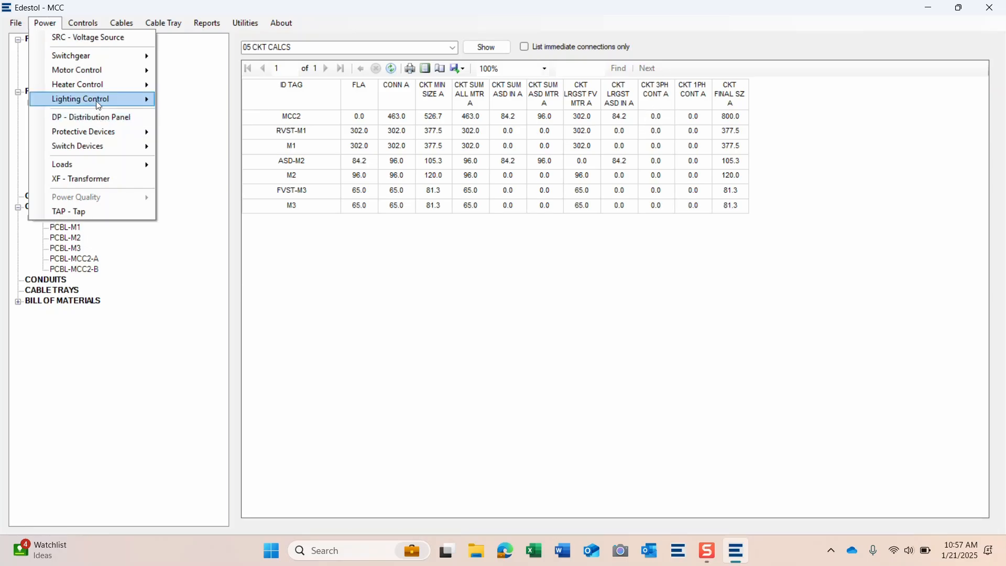
{"action": "mouse_move", "coordinate": [105, 84]}
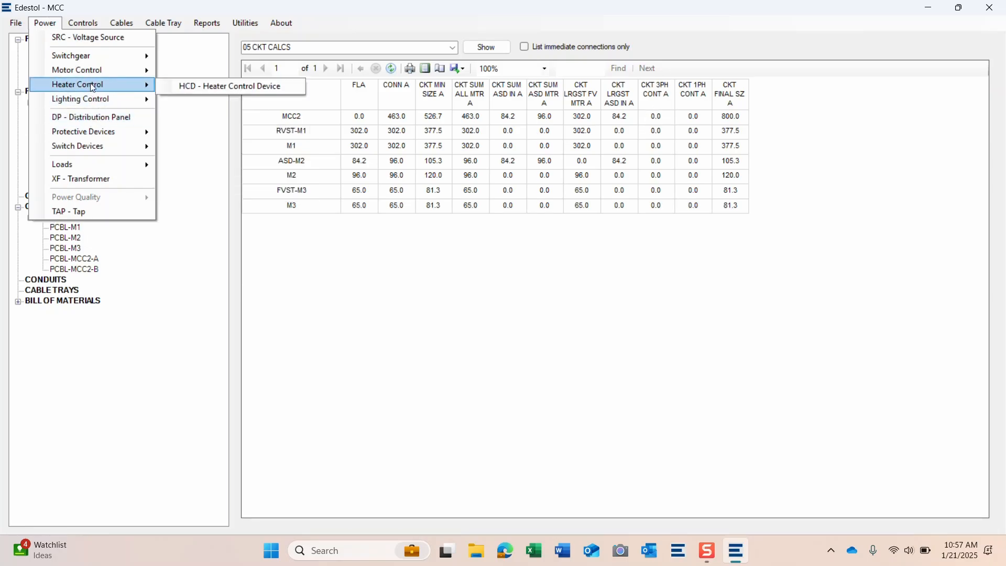
{"action": "left_click", "coordinate": [220, 90]}
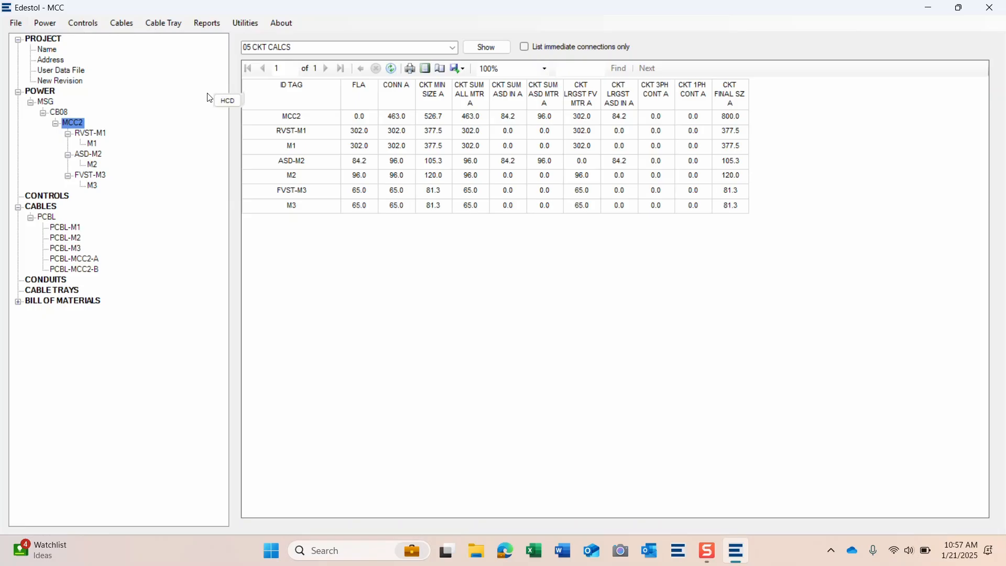
{"action": "left_click", "coordinate": [78, 125]}
{"action": "left_click", "coordinate": [456, 275]}
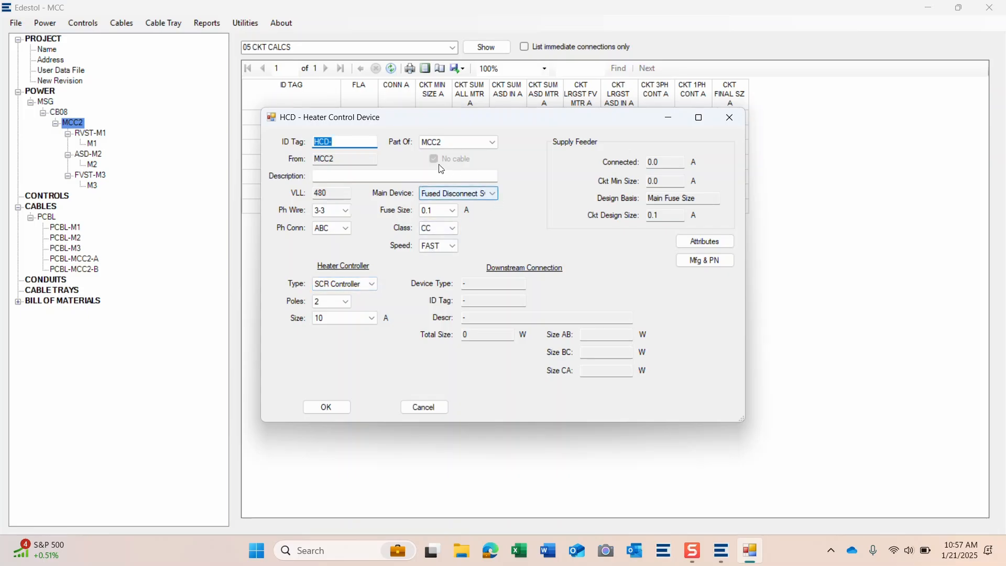
- Give the heater control device the ID tag HCD-Z1A and the description PROCESS HEATERS
{"action": "left_click", "coordinate": [347, 141]}
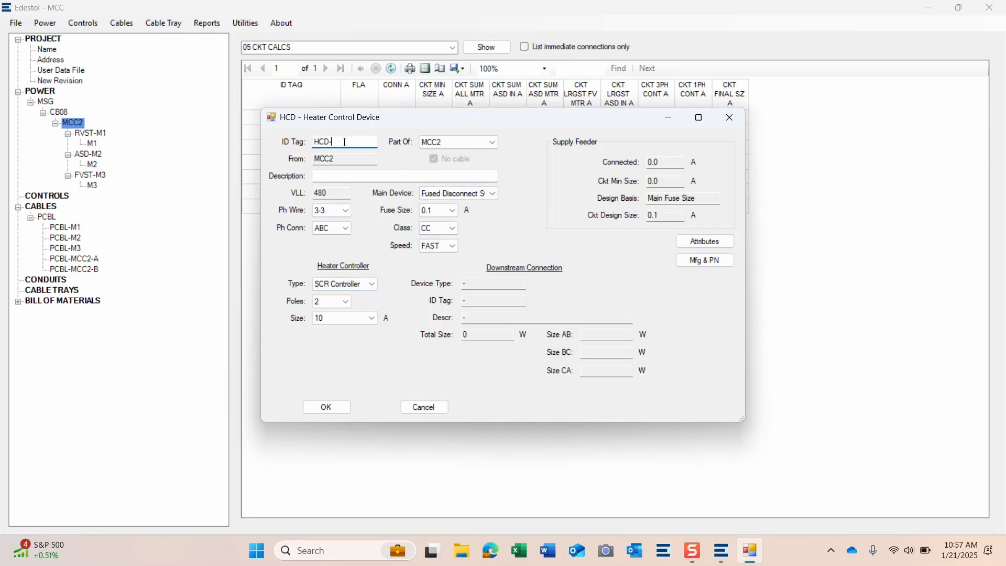
{"action": "left_click", "coordinate": [357, 178]}
{"action": "type", "text": "PTO"}
{"action": "key", "text": "BackSpace"}
{"action": "key", "text": "BackSpace"}
{"action": "type", "text": "ORC"}
{"action": "type", "text": "OCESS HEATERS"}
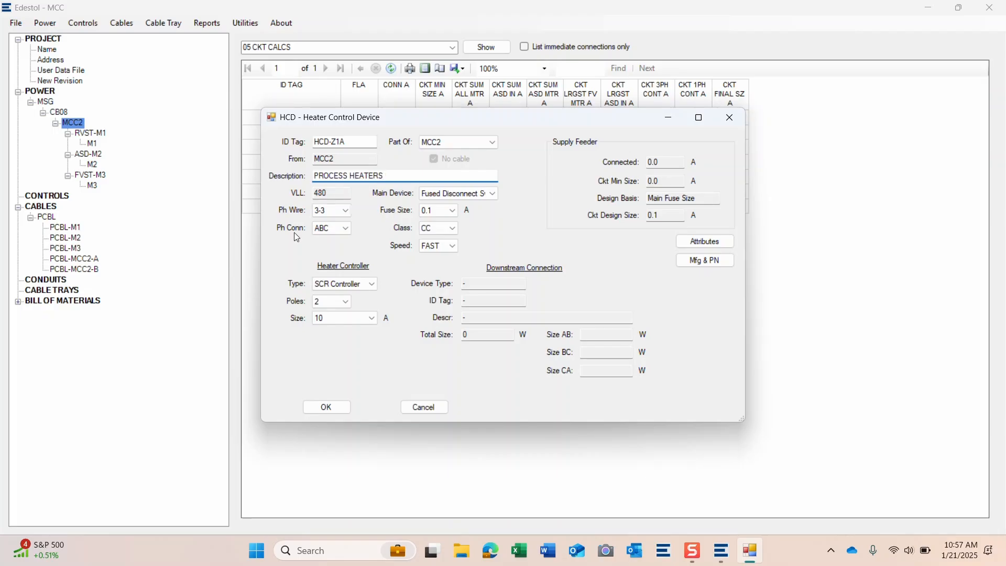
- Set HCD-Z1A's SCR controller size to 30 A and its fuse size to 30 A, and accept the device
{"action": "left_click", "coordinate": [361, 319]}
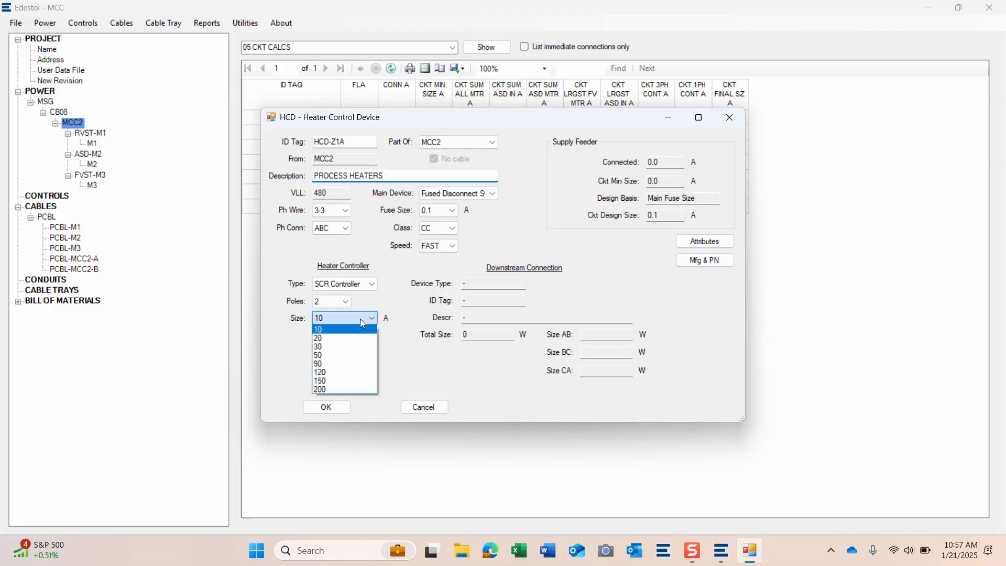
{"action": "left_click", "coordinate": [353, 348]}
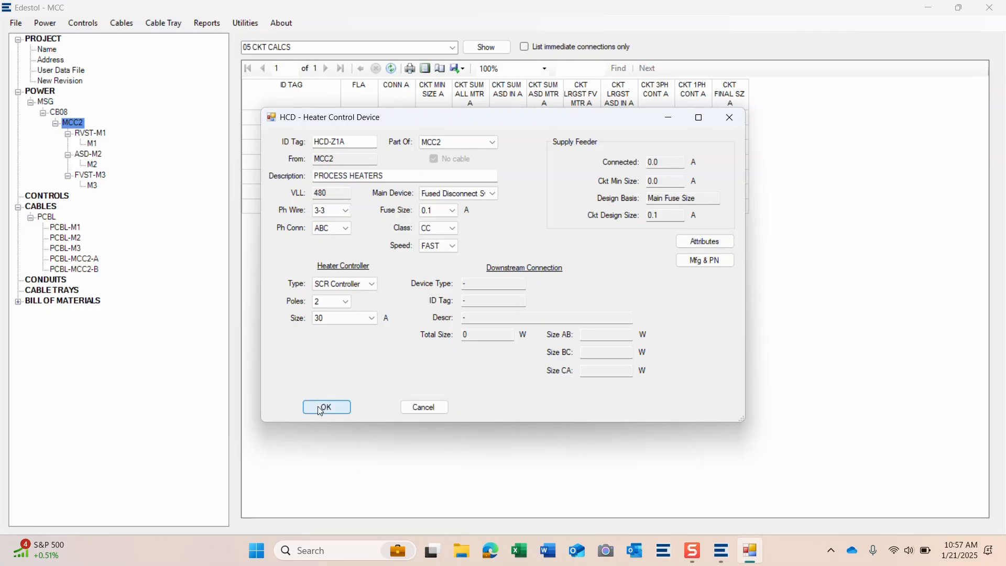
{"action": "left_click", "coordinate": [454, 210]}
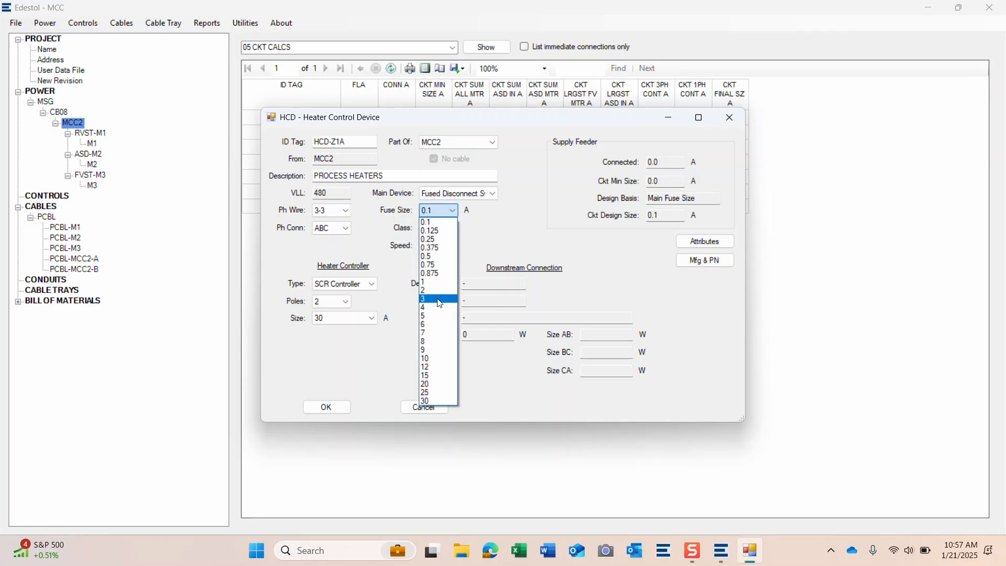
{"action": "left_click", "coordinate": [433, 360]}
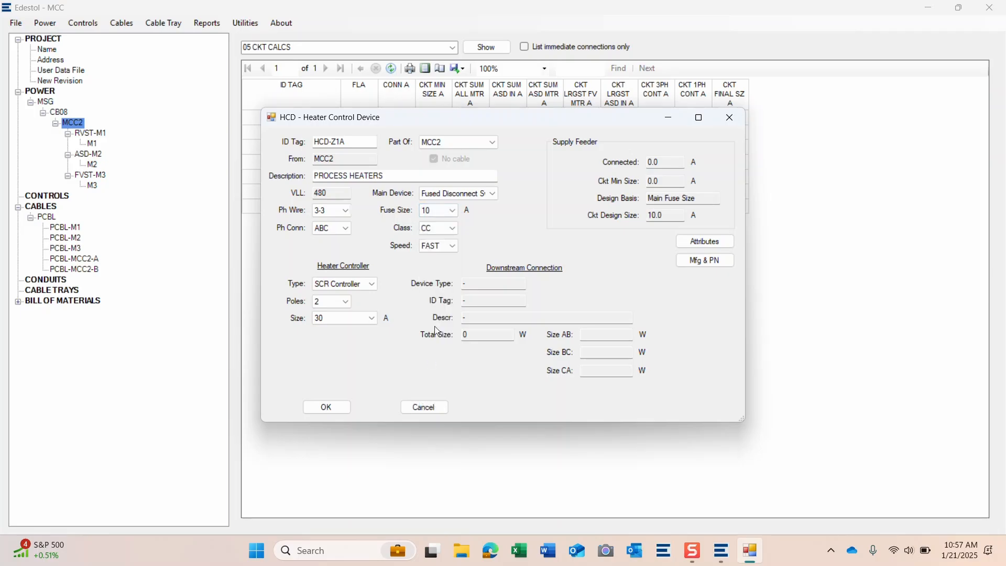
{"action": "left_click", "coordinate": [453, 211]}
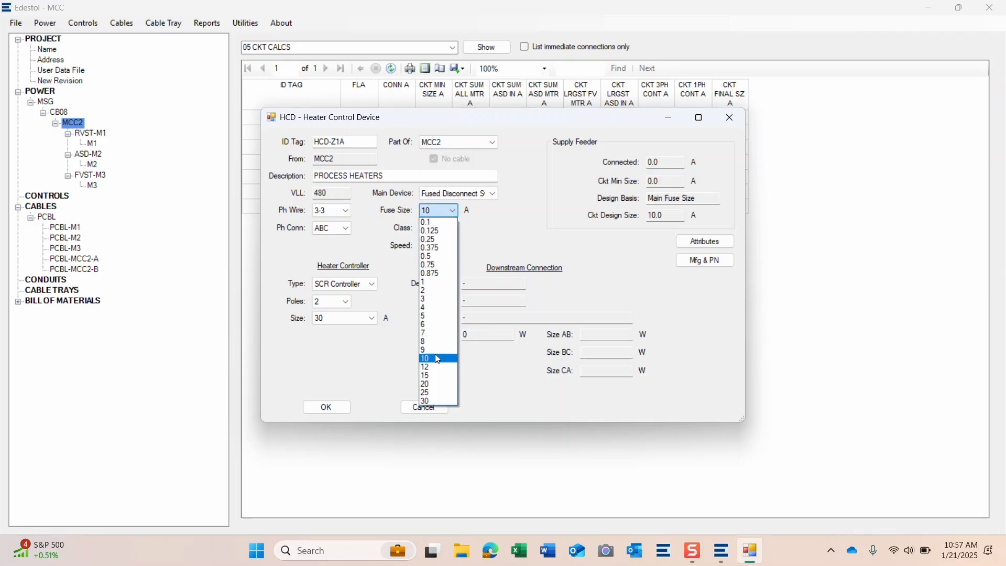
{"action": "left_click", "coordinate": [433, 402]}
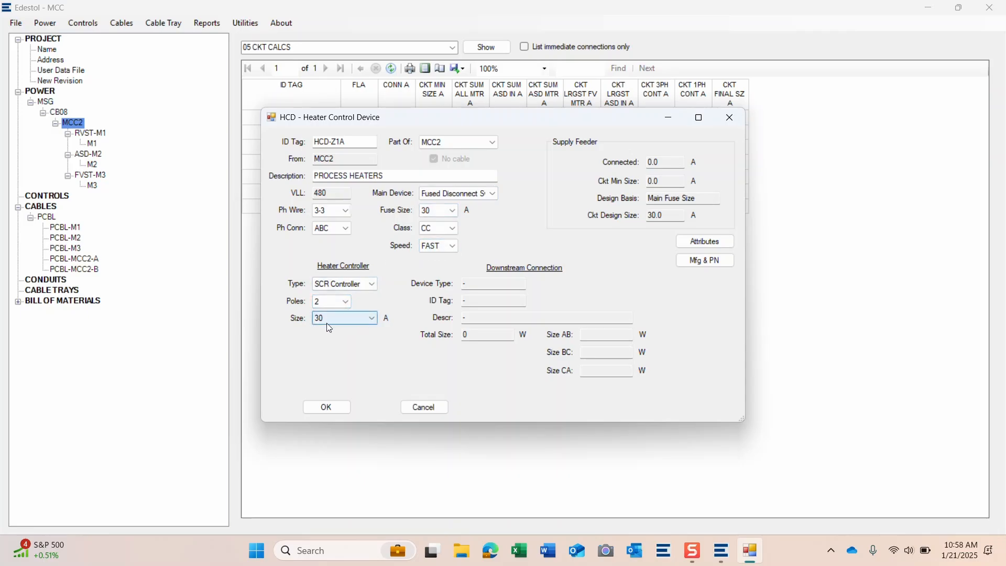
{"action": "left_click", "coordinate": [321, 409]}
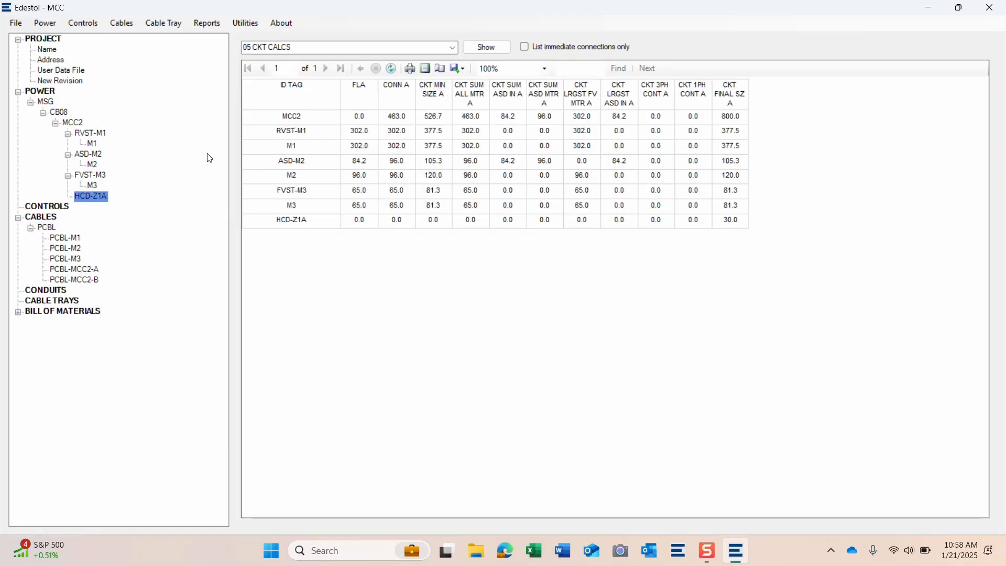
- Add a heater load to HCD-Z1A with ID tag Z1A and description PROCESS HEATER
{"action": "left_click", "coordinate": [46, 23]}
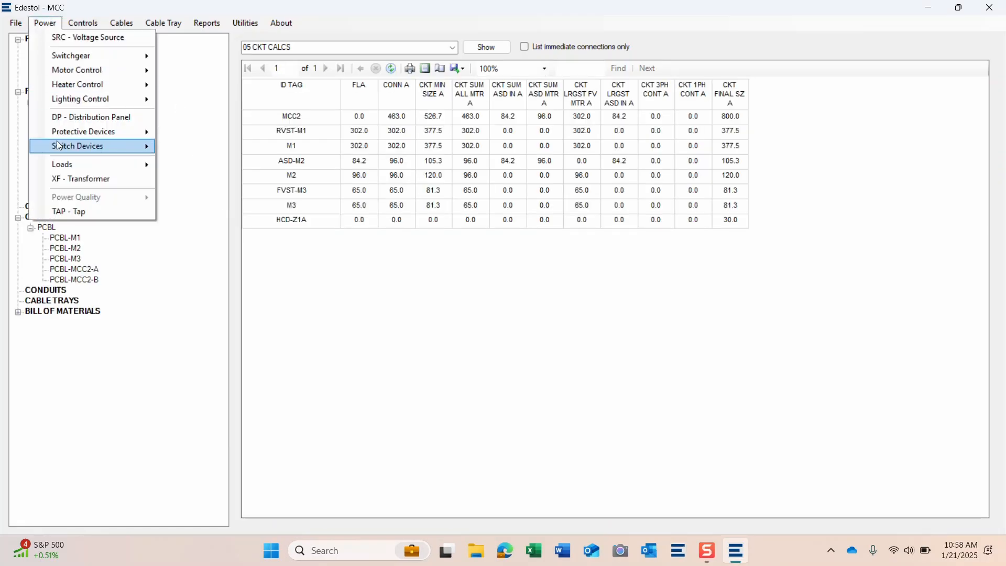
{"action": "mouse_move", "coordinate": [156, 161]}
{"action": "left_click", "coordinate": [192, 180]}
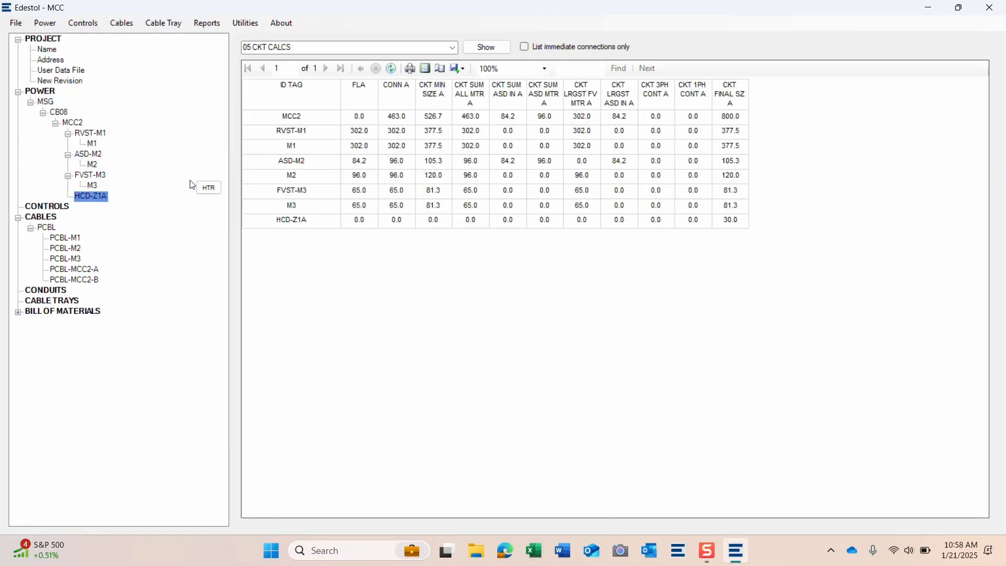
{"action": "left_click", "coordinate": [96, 203]}
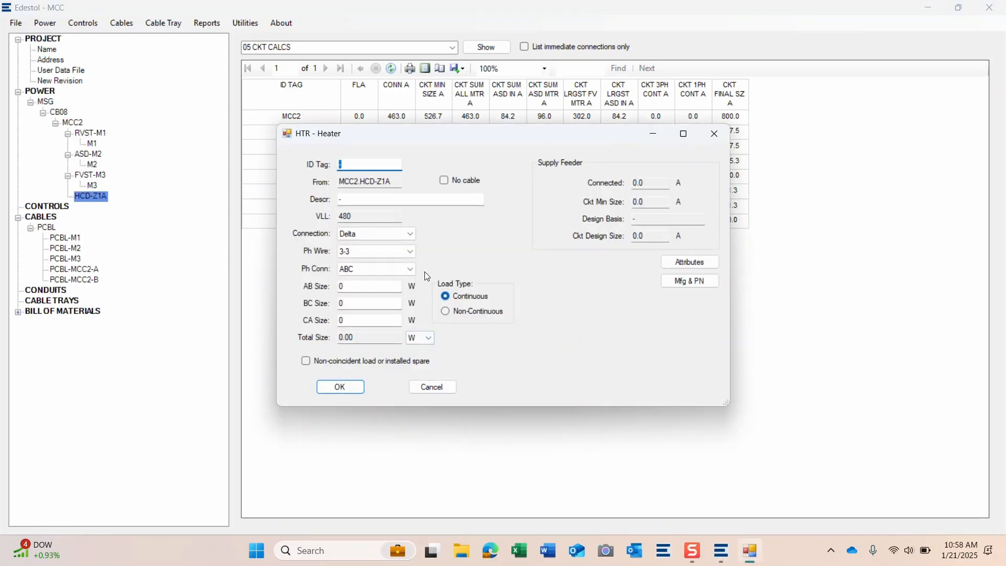
{"action": "type", "text": "Z1A"}
{"action": "key", "text": "Tab"}
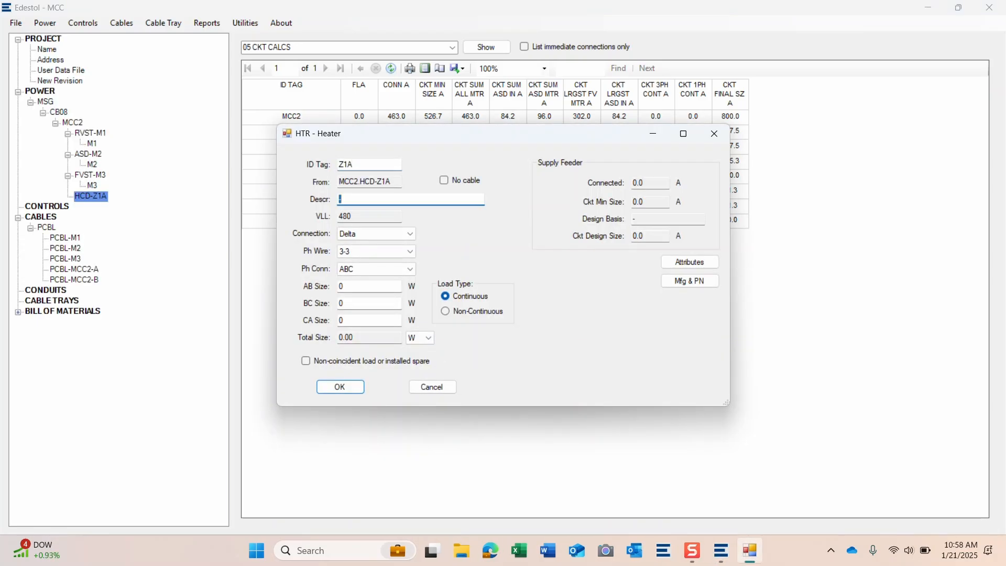
{"action": "type", "text": "AP"}
{"action": "type", "text": "ROCESS HEATER"}
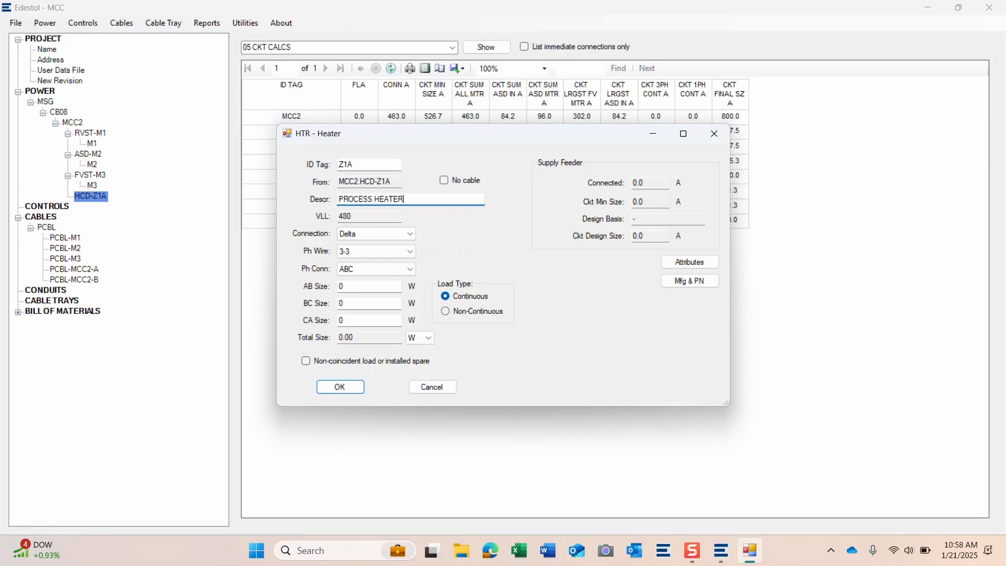
- Size heater Z1A in KW with 5 for each of AB, BC and CA, accept it, and save its feeder cable
{"action": "left_click", "coordinate": [348, 290]}
{"action": "type", "text": "5000"}
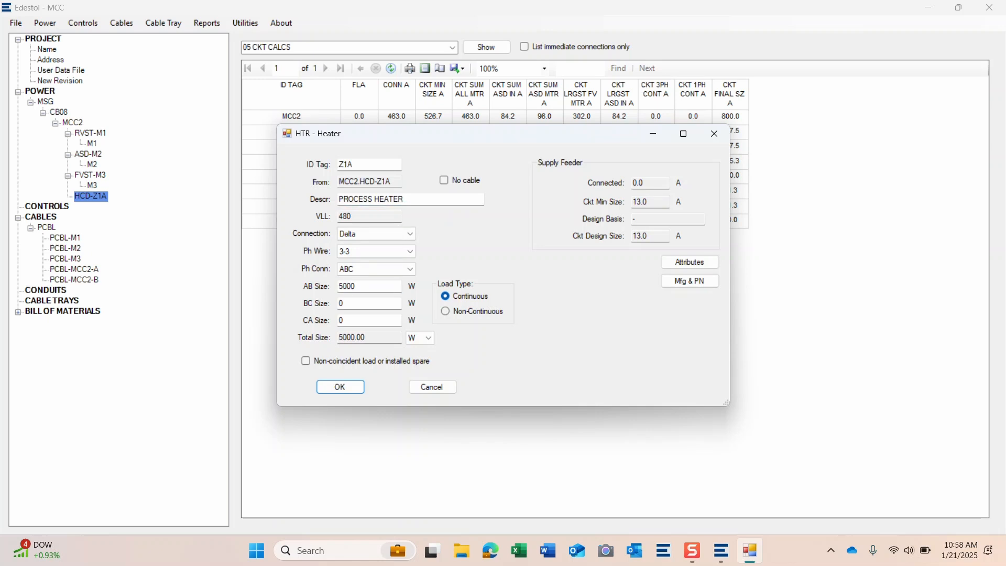
{"action": "left_click", "coordinate": [428, 339]}
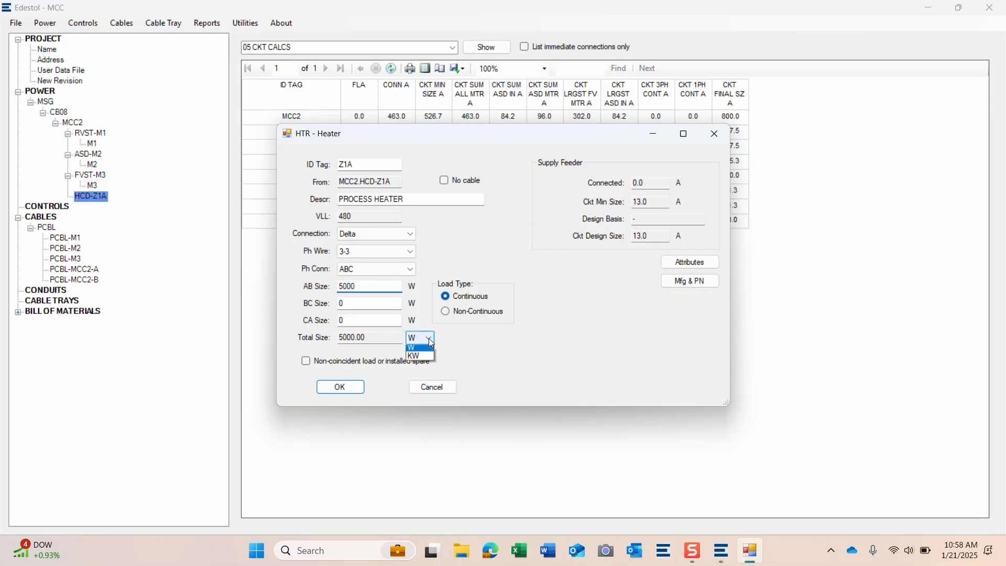
{"action": "left_click", "coordinate": [422, 357]}
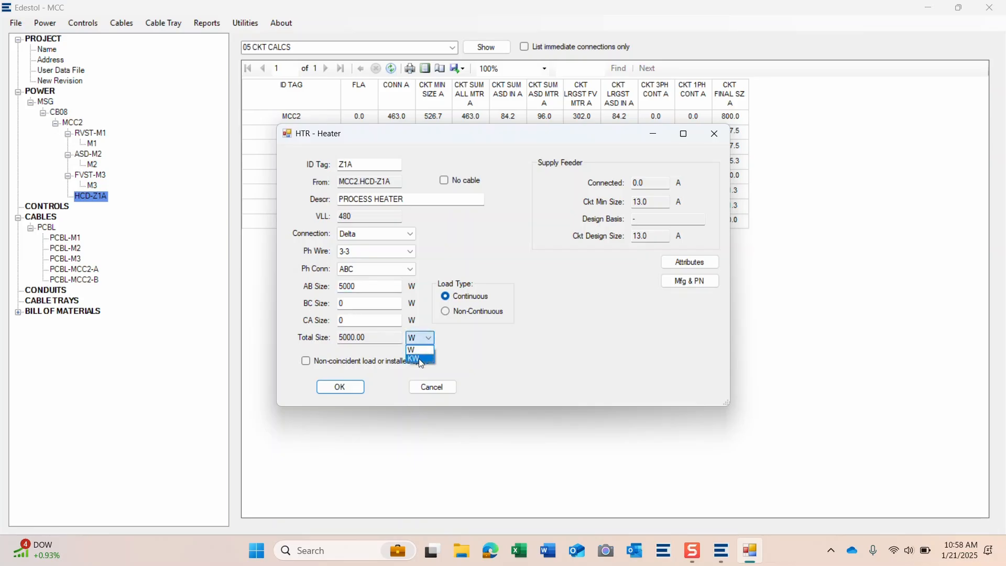
{"action": "double_click", "coordinate": [367, 287]}
{"action": "type", "text": "5"}
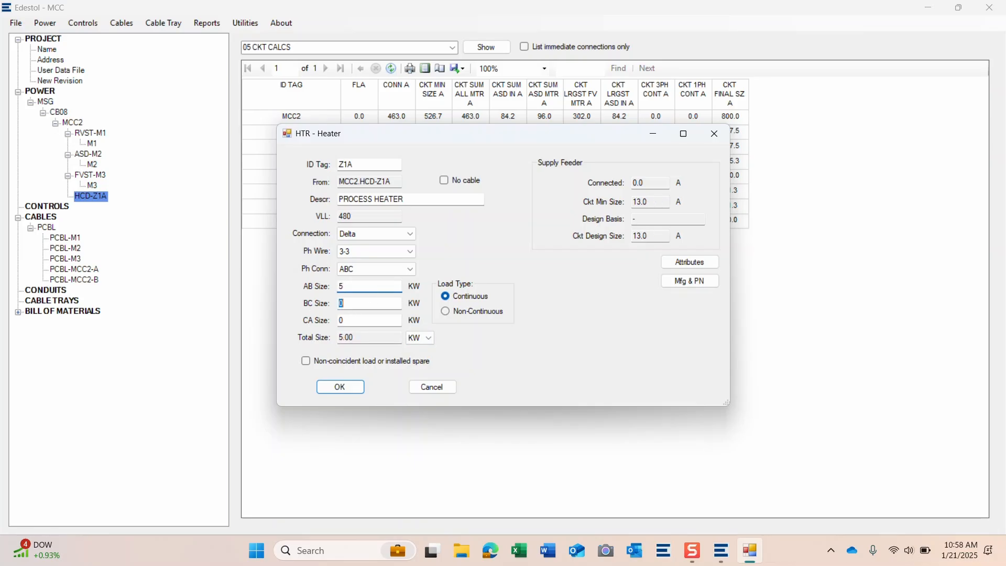
{"action": "type", "text": "5"}
{"action": "key", "text": "Tab"}
{"action": "key", "text": "Tab"}
{"action": "left_click", "coordinate": [341, 388]}
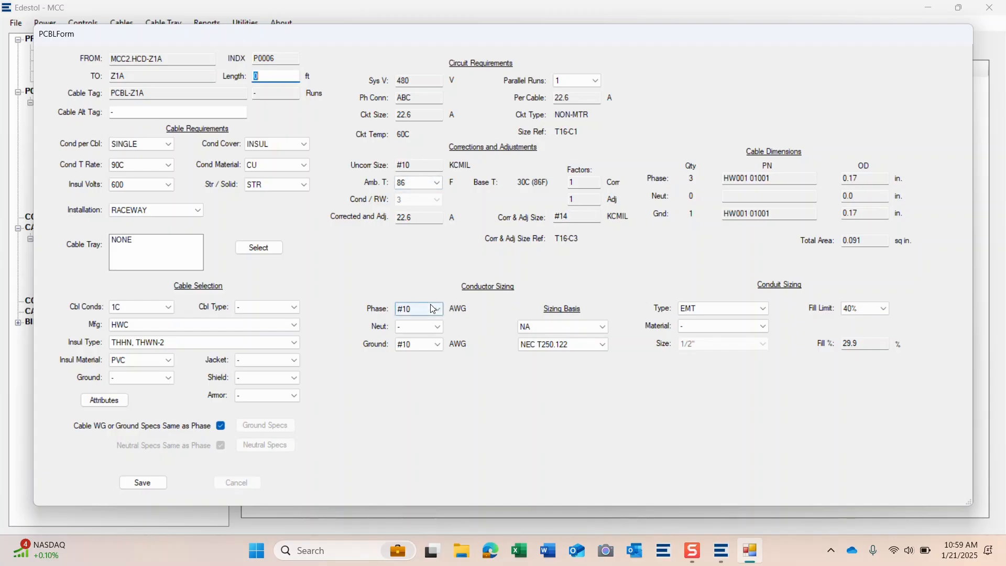
{"action": "left_click", "coordinate": [141, 483]}
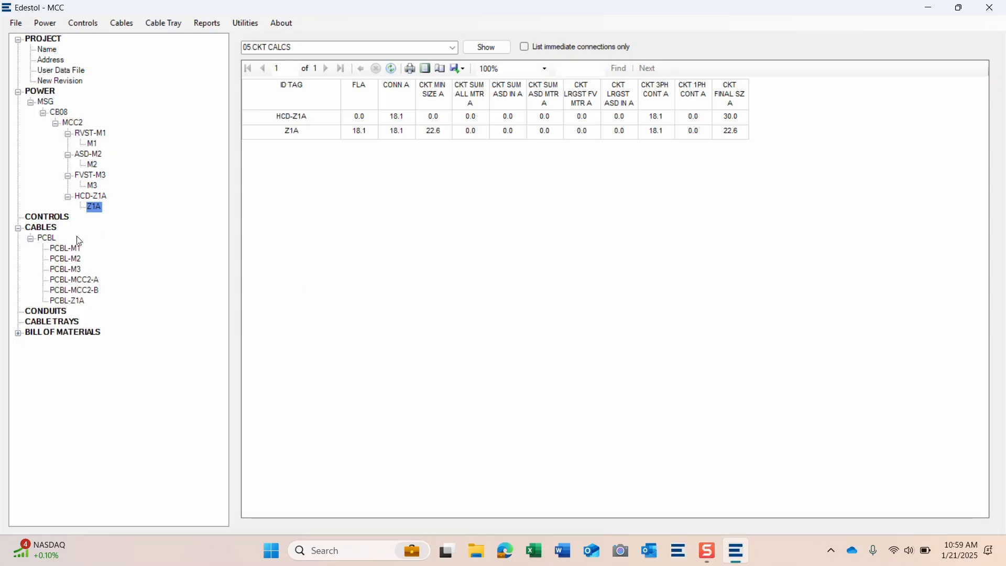
- Review MCC2's 05 CKT CALCS and 10 CONN KVA reports, return to 05 CKT CALCS, and check the available export formats
{"action": "left_click", "coordinate": [73, 124]}
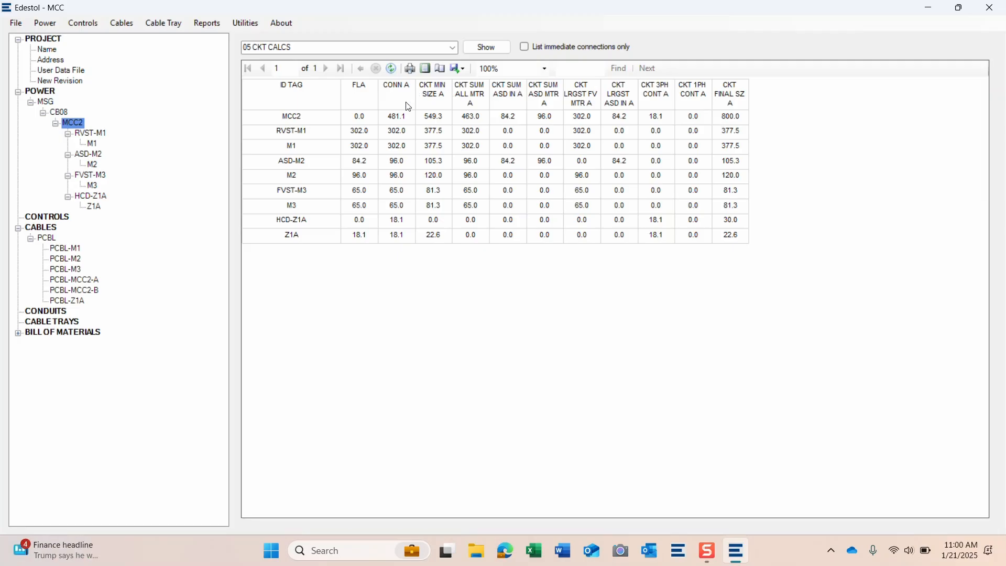
{"action": "left_click", "coordinate": [452, 49]}
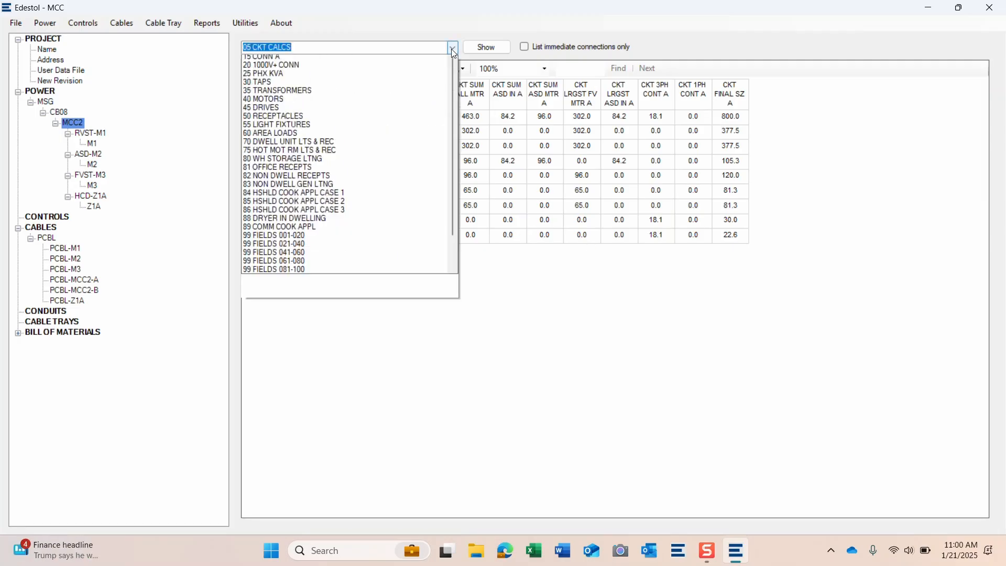
{"action": "left_click", "coordinate": [363, 68]}
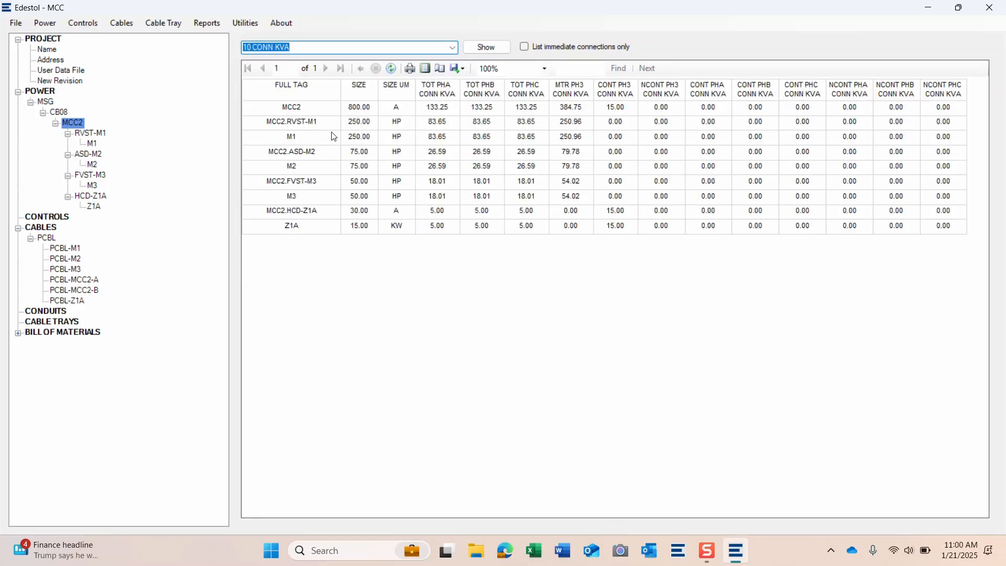
{"action": "left_click", "coordinate": [453, 47]}
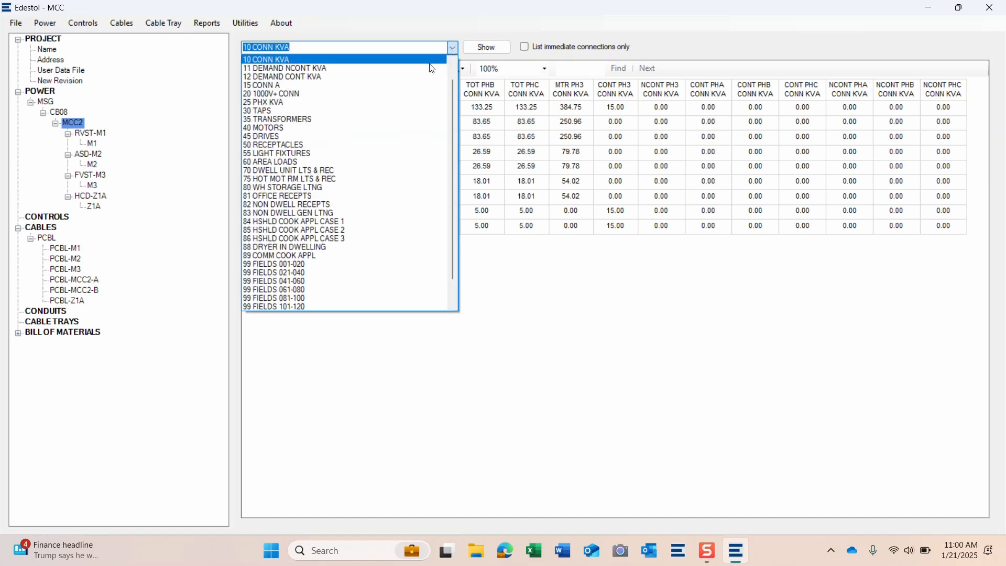
{"action": "scroll", "coordinate": [433, 68], "scroll_direction": "up", "scroll_amount": 1}
{"action": "left_click", "coordinate": [356, 73]}
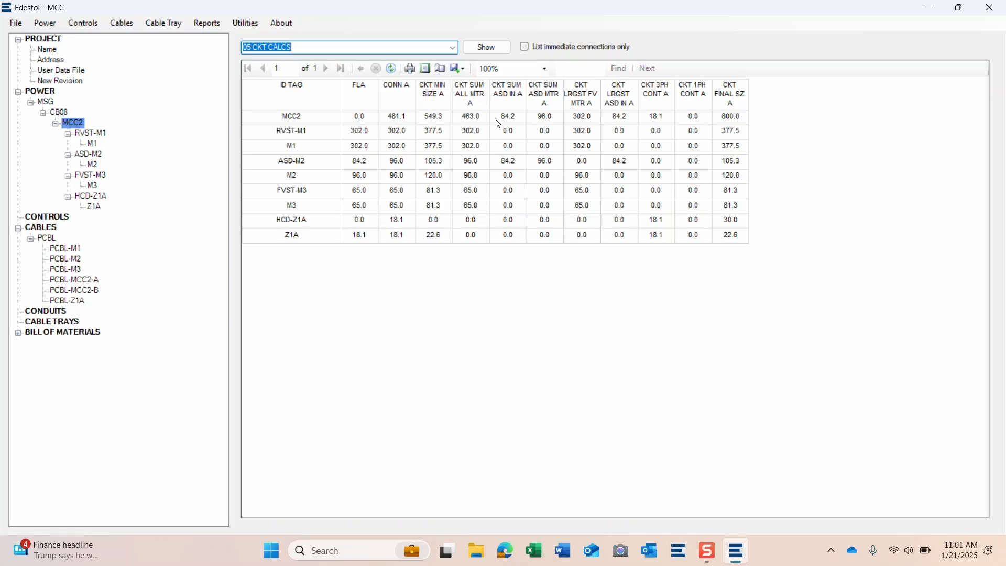
{"action": "left_click", "coordinate": [464, 69]}
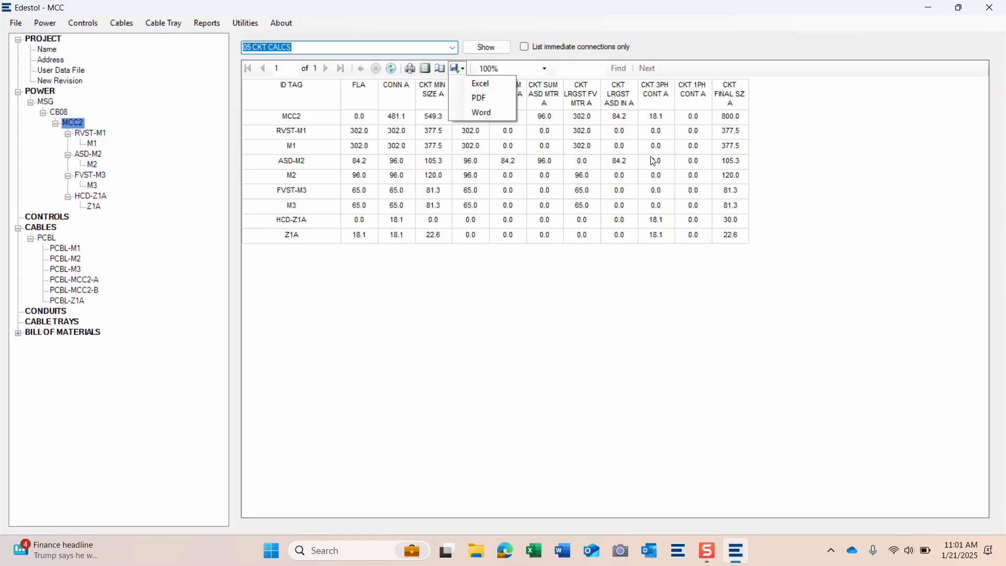
{"action": "left_click", "coordinate": [535, 287]}
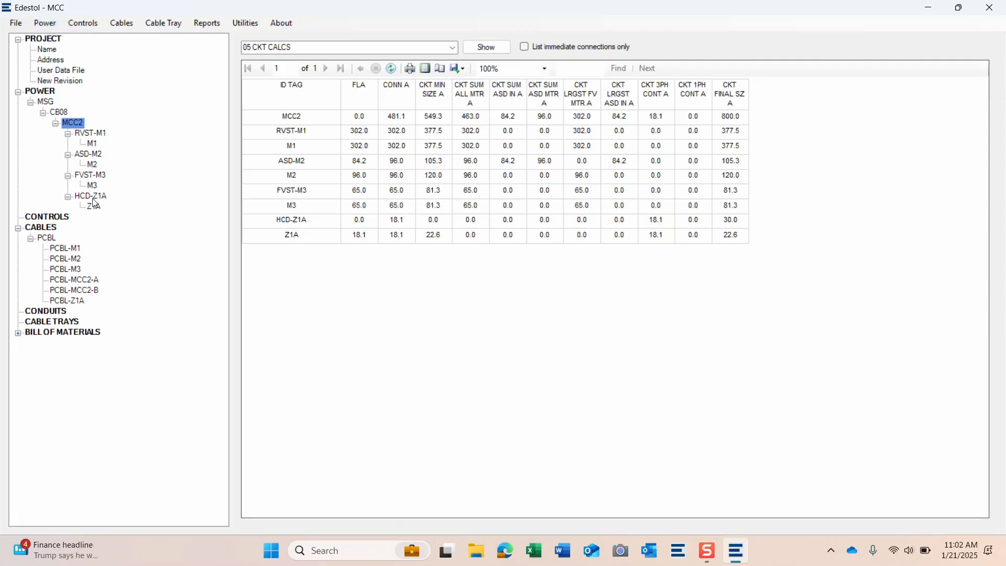
- Insert an unfused disconnect switch between starter RVST-M1 and motor M1
{"action": "left_click", "coordinate": [50, 24]}
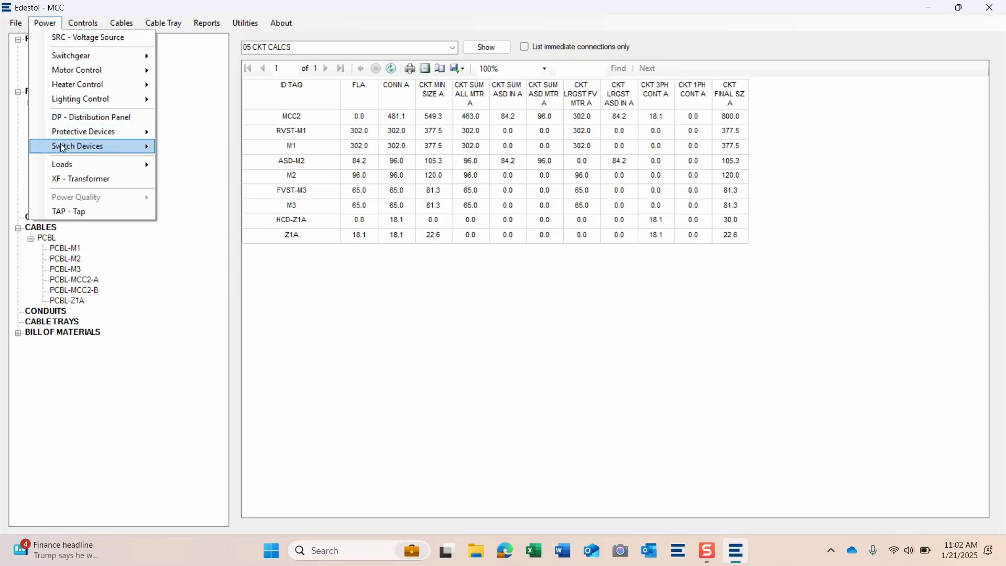
{"action": "mouse_move", "coordinate": [59, 146]}
{"action": "left_click", "coordinate": [179, 149]}
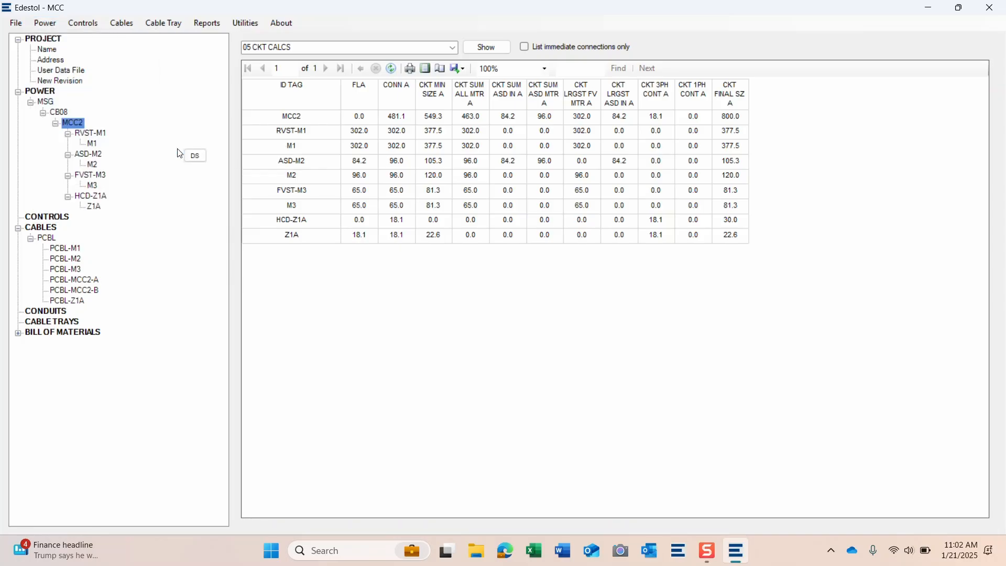
{"action": "left_click", "coordinate": [92, 146]}
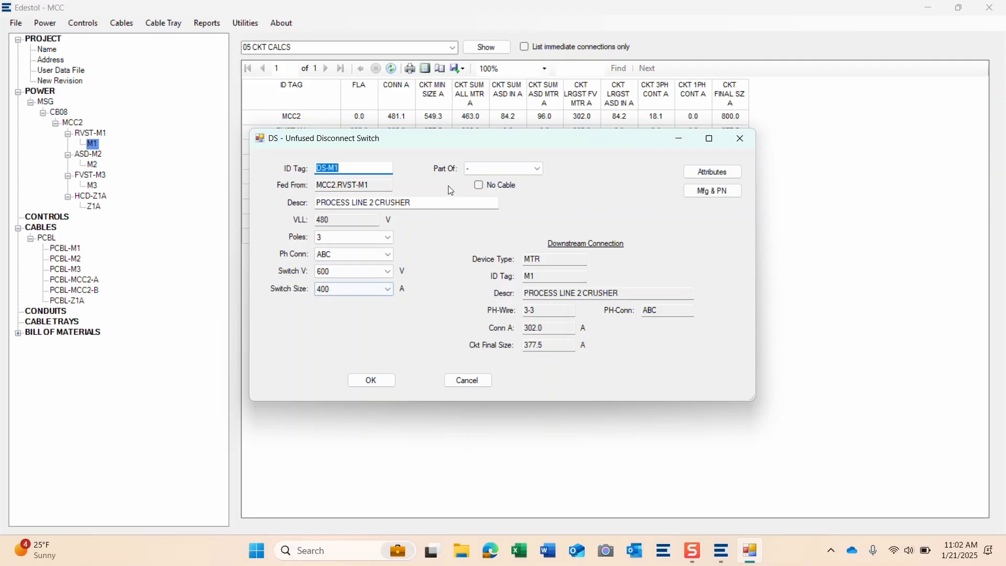
- Set DS-M1's attributes to UL LISTED, OUTDOOR NEMA 4 enclosure and 1-FORM-C AUX CONTACT, and accept them
{"action": "left_click", "coordinate": [711, 171]}
{"action": "left_click", "coordinate": [644, 197]}
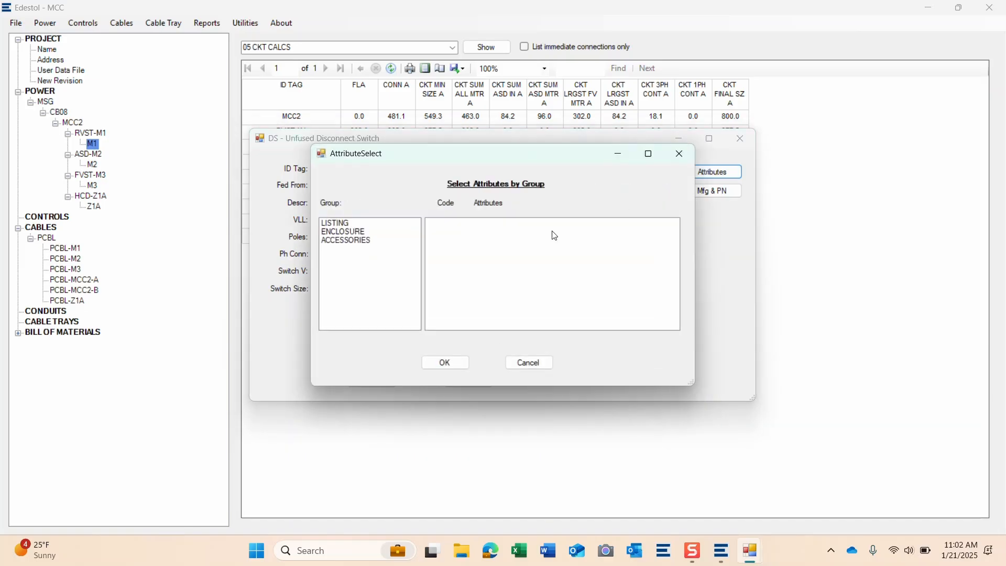
{"action": "left_click", "coordinate": [354, 232]}
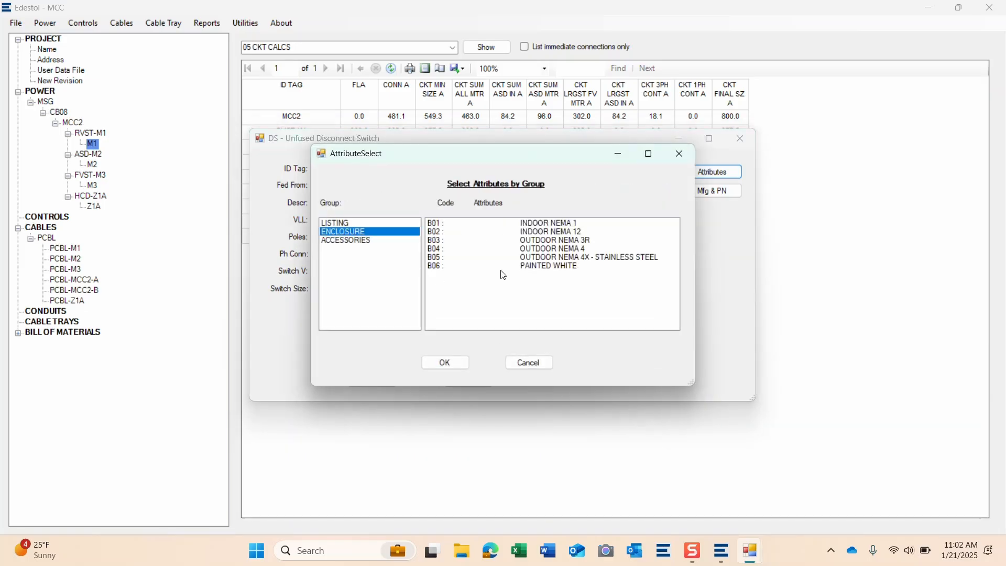
{"action": "left_click", "coordinate": [584, 249]}
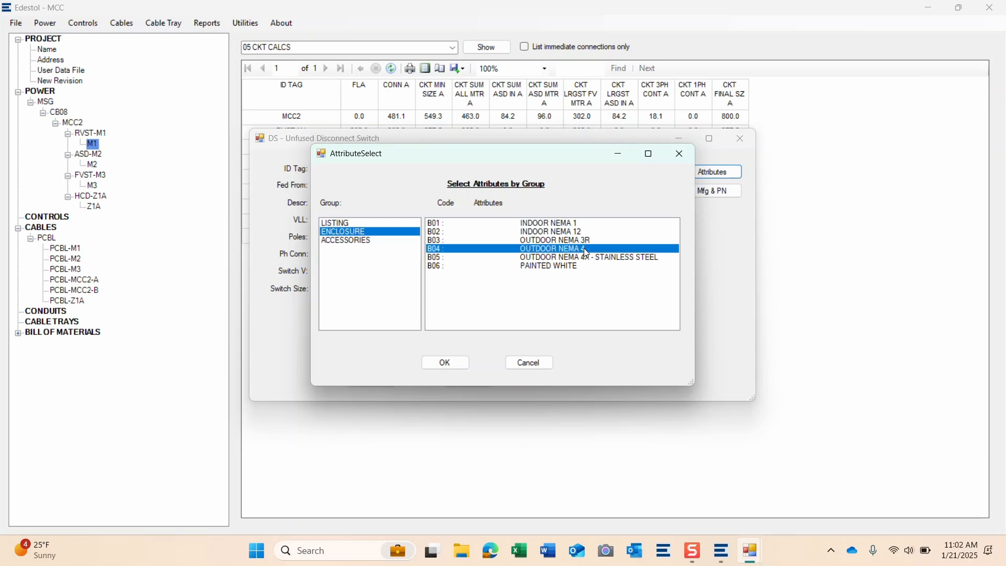
{"action": "left_click", "coordinate": [352, 224]}
{"action": "left_click", "coordinate": [536, 225]}
{"action": "left_click", "coordinate": [365, 241]}
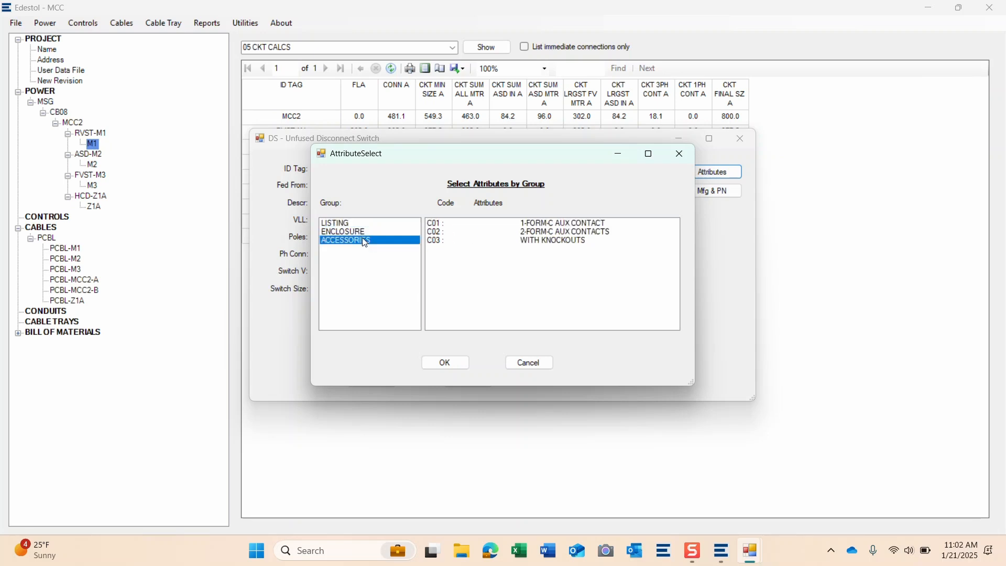
{"action": "left_click", "coordinate": [560, 224]}
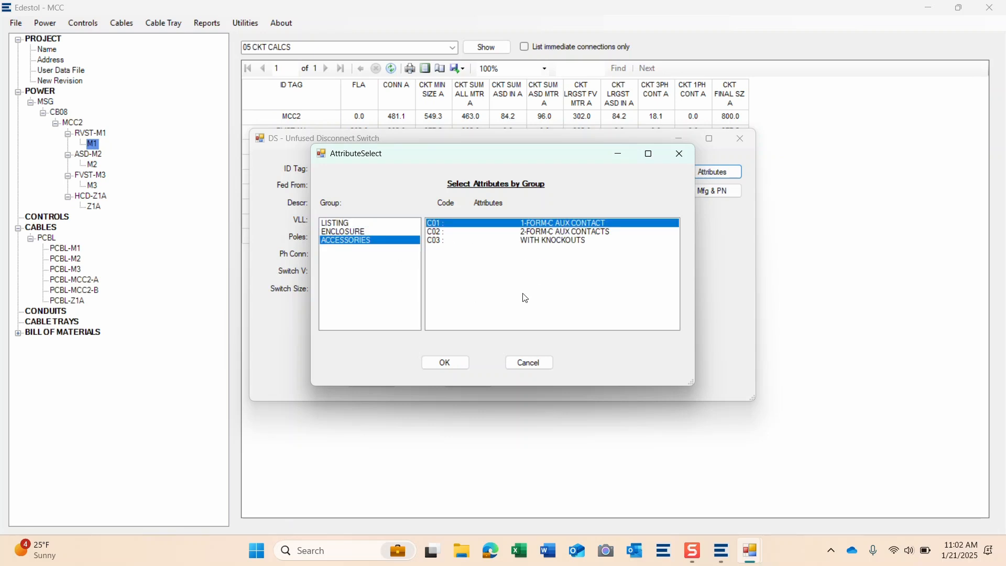
{"action": "left_click", "coordinate": [439, 363]}
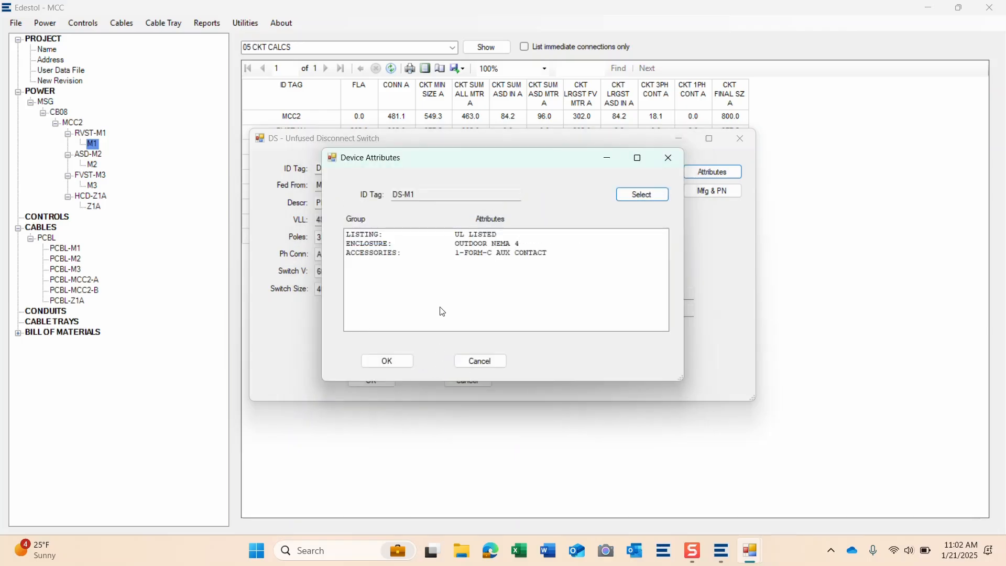
{"action": "left_click", "coordinate": [381, 362]}
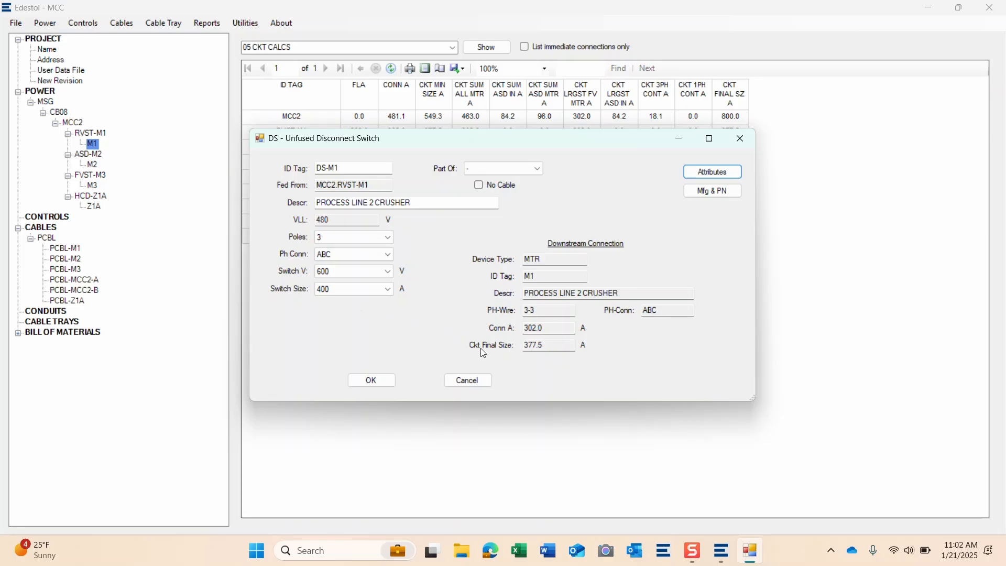
- Review DS-M1's switch size options, keep 400 A, and accept the disconnect switch
{"action": "left_click", "coordinate": [367, 290]}
{"action": "left_click", "coordinate": [330, 292]}
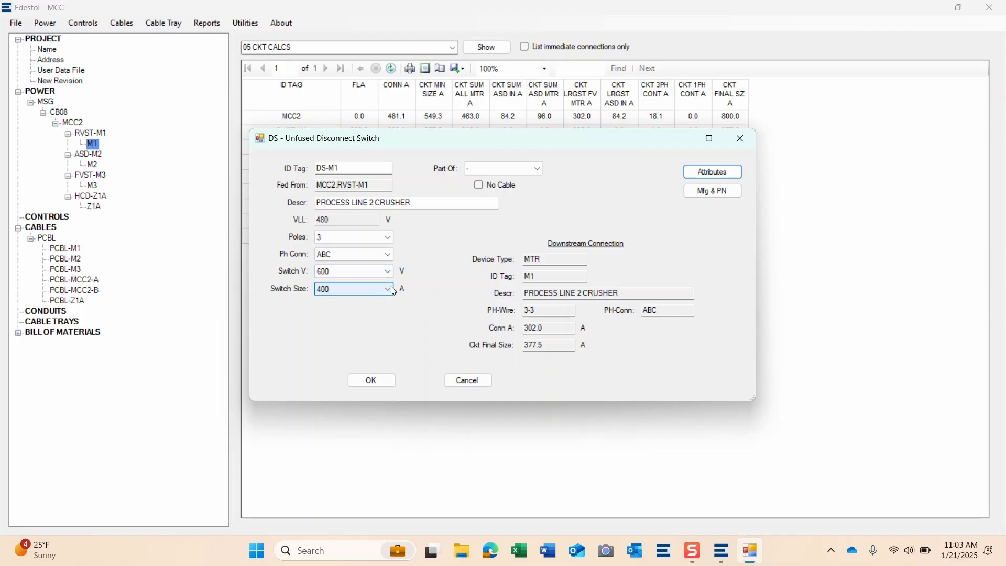
{"action": "left_click", "coordinate": [391, 292]}
{"action": "left_click", "coordinate": [341, 302]}
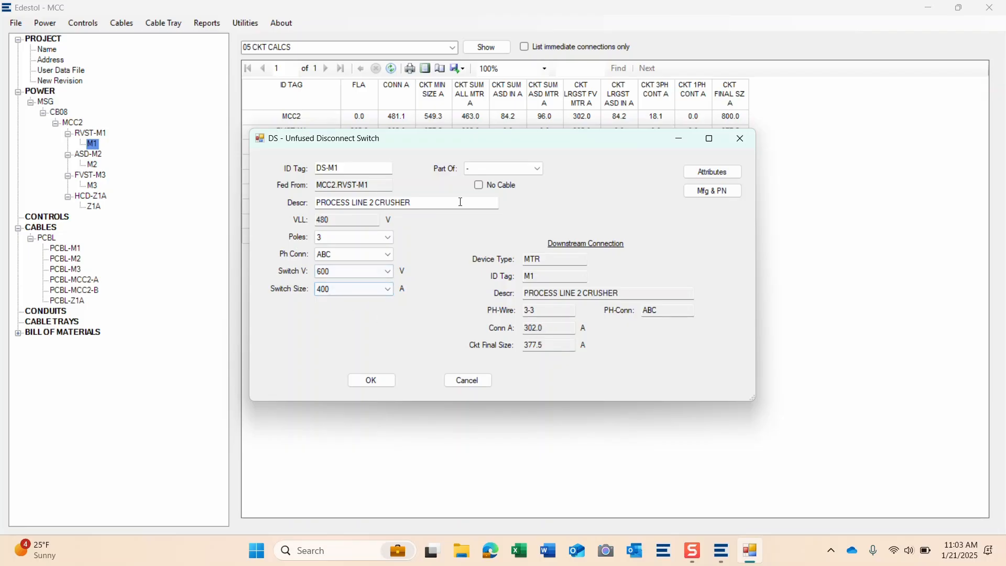
{"action": "left_click", "coordinate": [370, 382]}
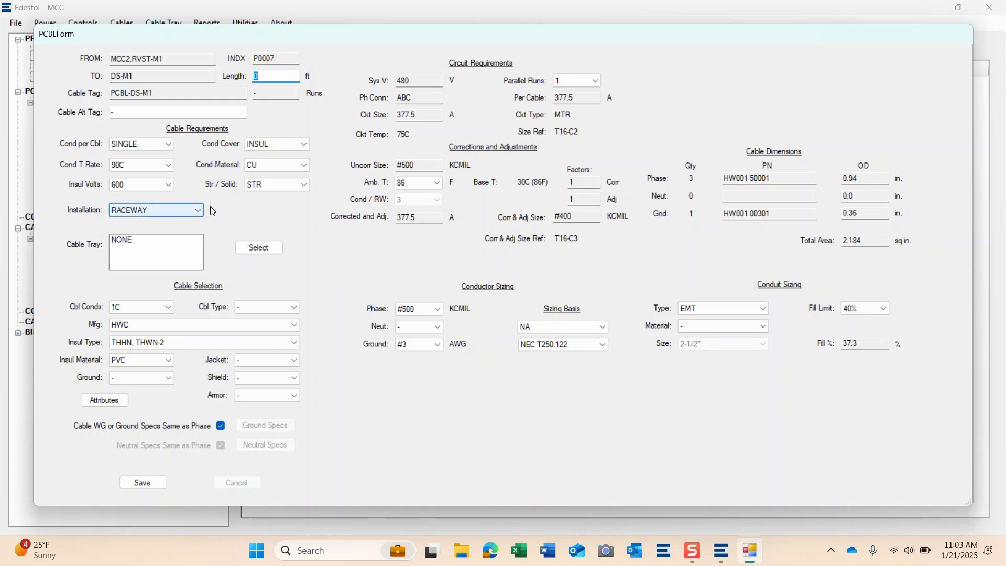
- Set the DS-M1 feeder cable to MULTI conductors per cable, conduit type RMC and ambient temperature 104 F
{"action": "left_click", "coordinate": [155, 145]}
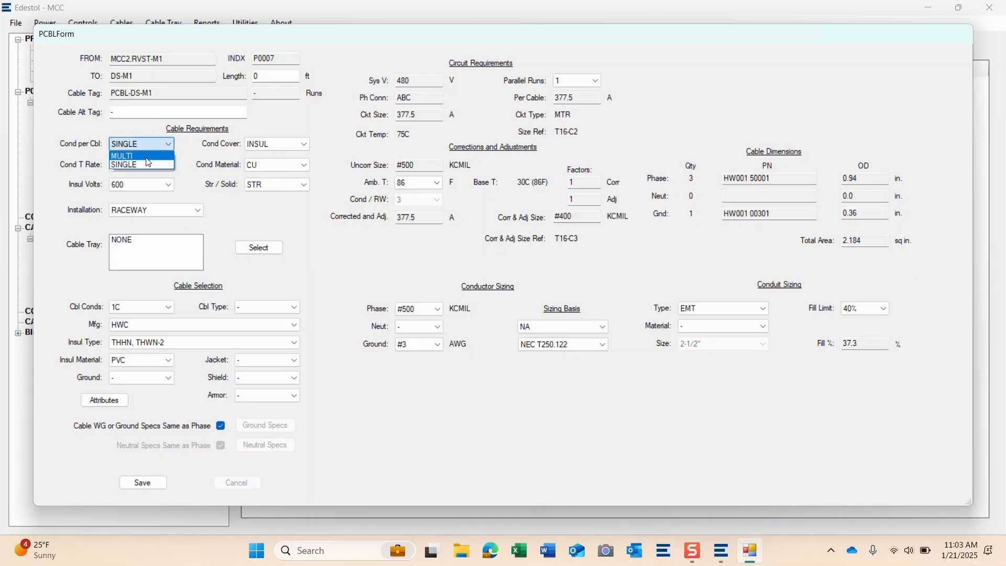
{"action": "left_click", "coordinate": [141, 156]}
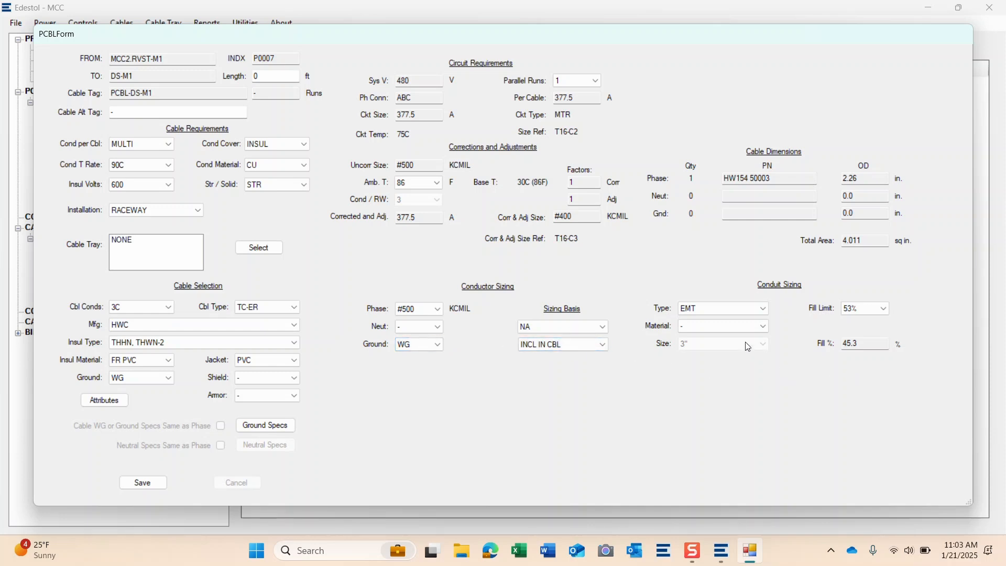
{"action": "left_click", "coordinate": [719, 312]}
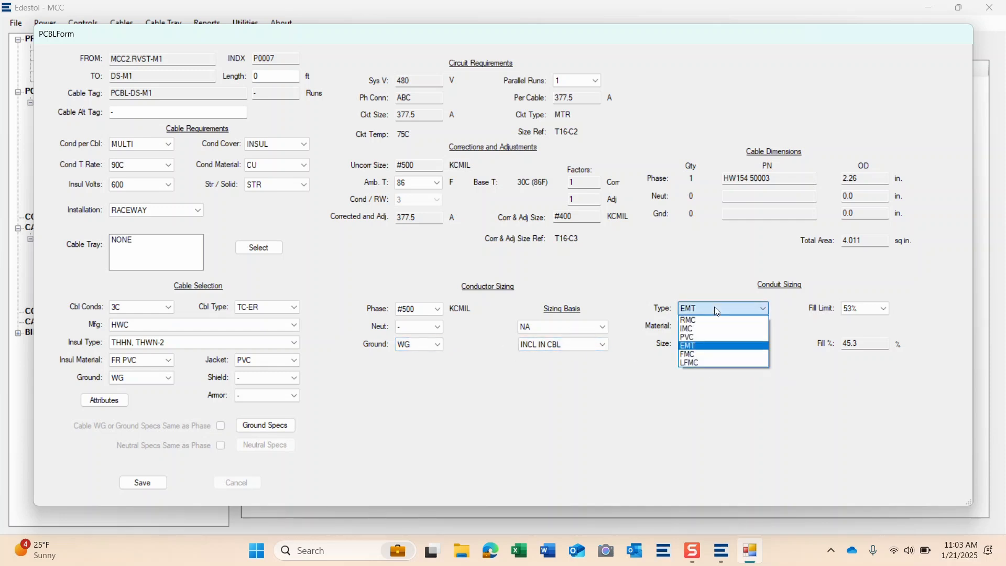
{"action": "left_click", "coordinate": [712, 321]}
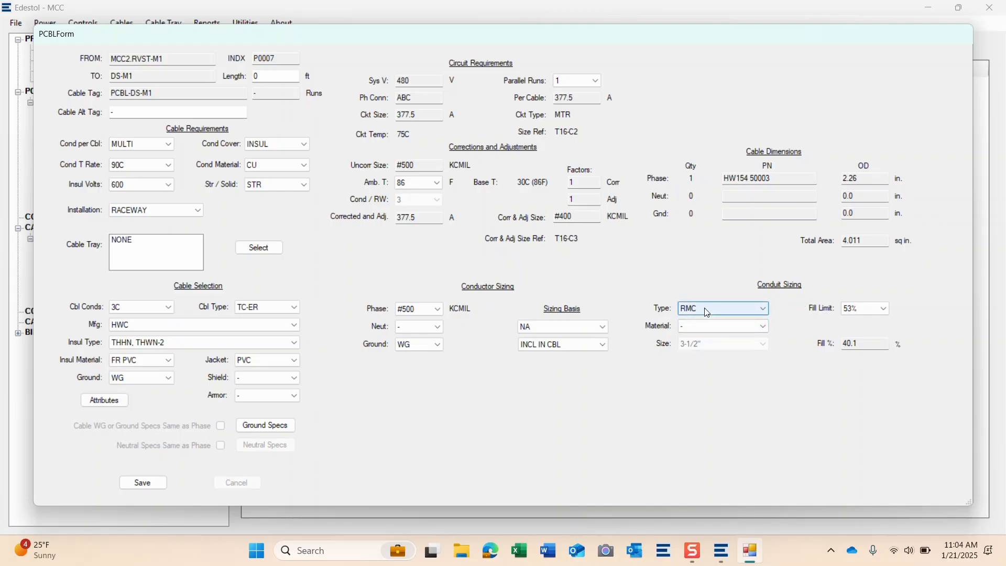
{"action": "left_click", "coordinate": [436, 184]}
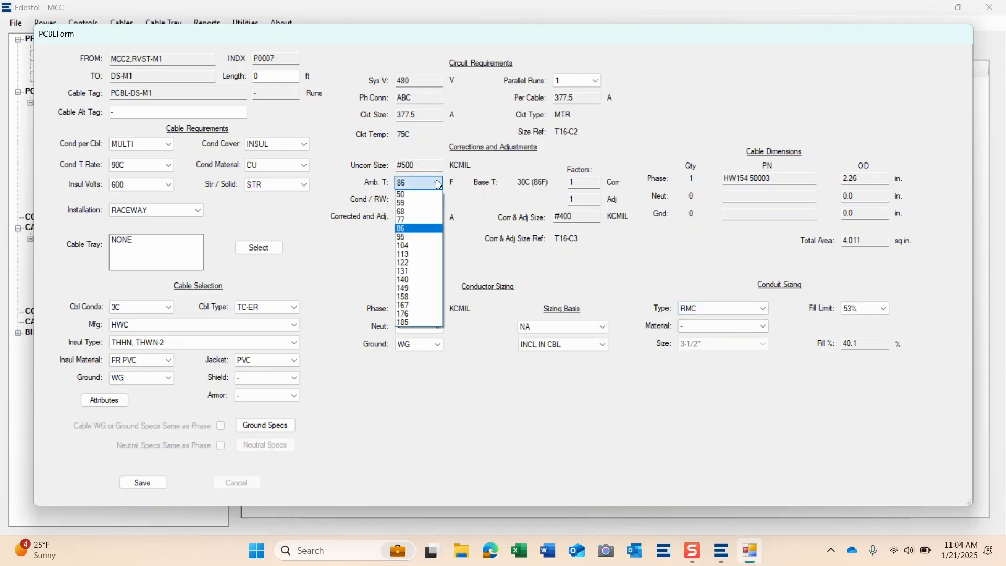
{"action": "left_click", "coordinate": [411, 246]}
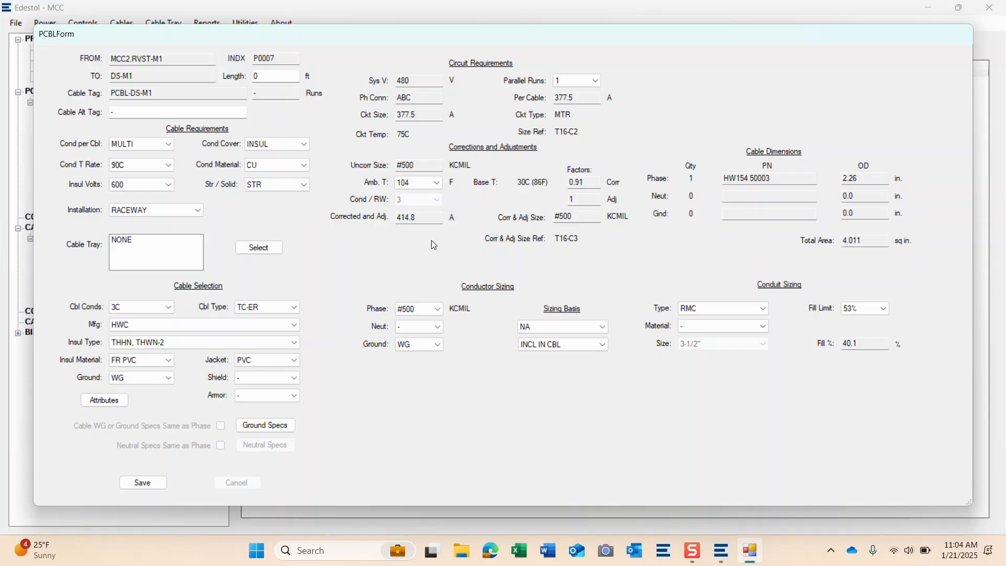
- Set the DS-M1 cable to 2 parallel runs with a 40% conduit fill limit, save it, and expand DS-M1's branch
{"action": "left_click", "coordinate": [600, 81]}
{"action": "left_click", "coordinate": [577, 102]}
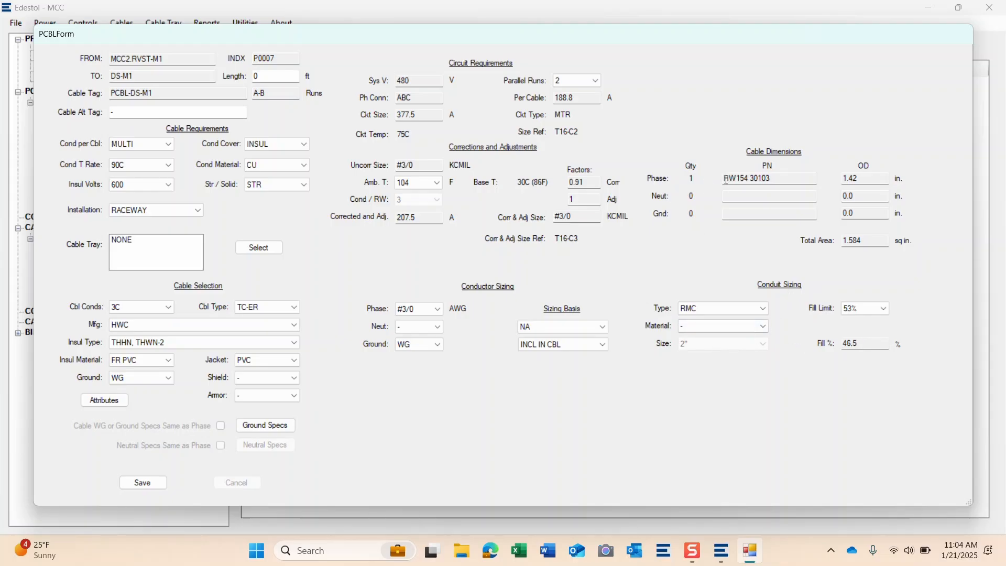
{"action": "left_click", "coordinate": [885, 309]}
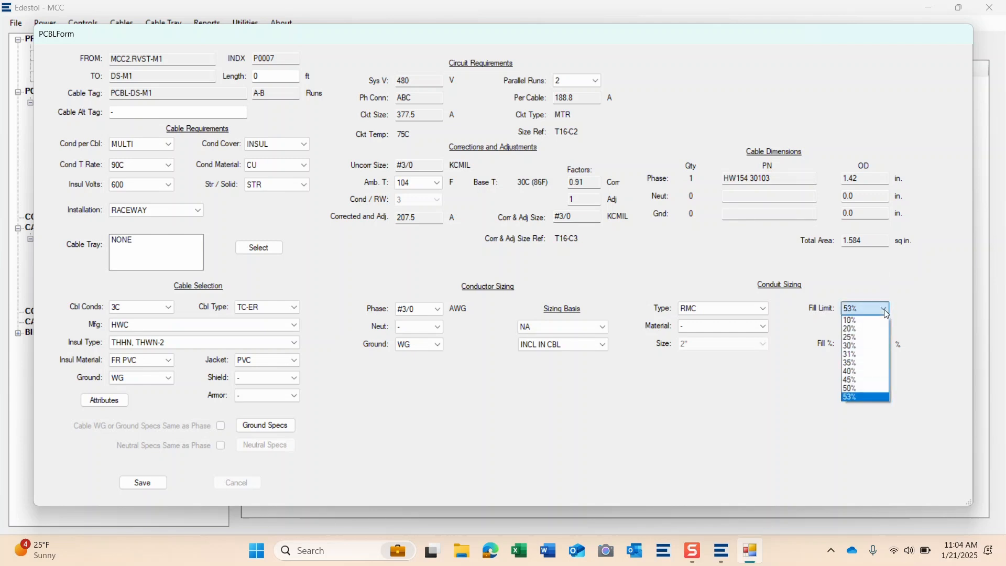
{"action": "left_click", "coordinate": [870, 376]}
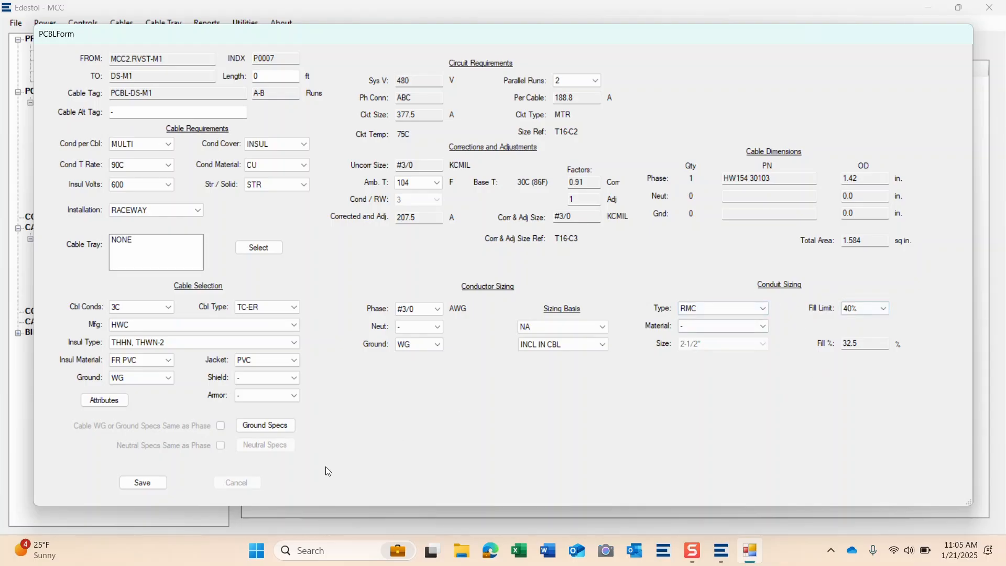
{"action": "left_click", "coordinate": [143, 483]}
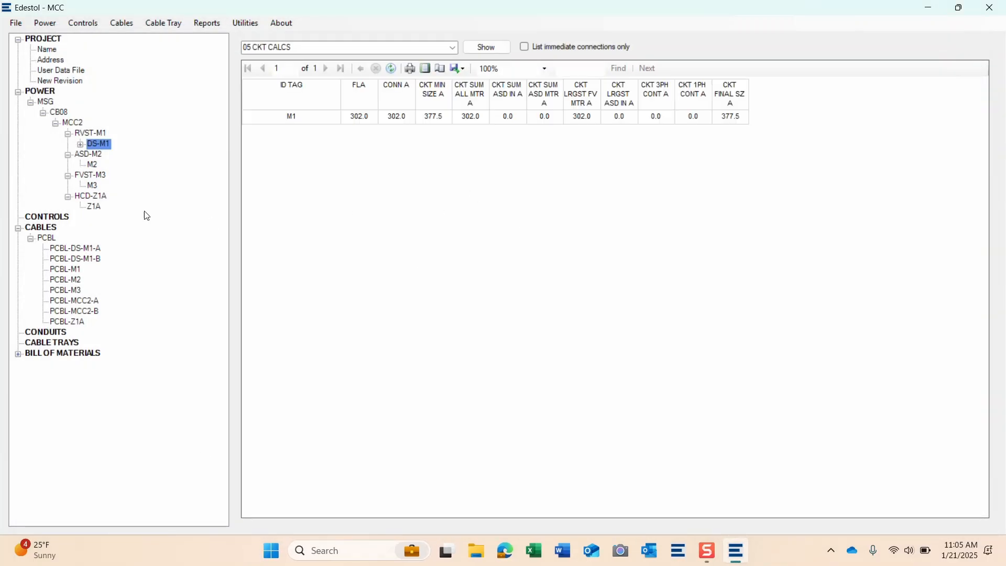
{"action": "left_click", "coordinate": [81, 145]}
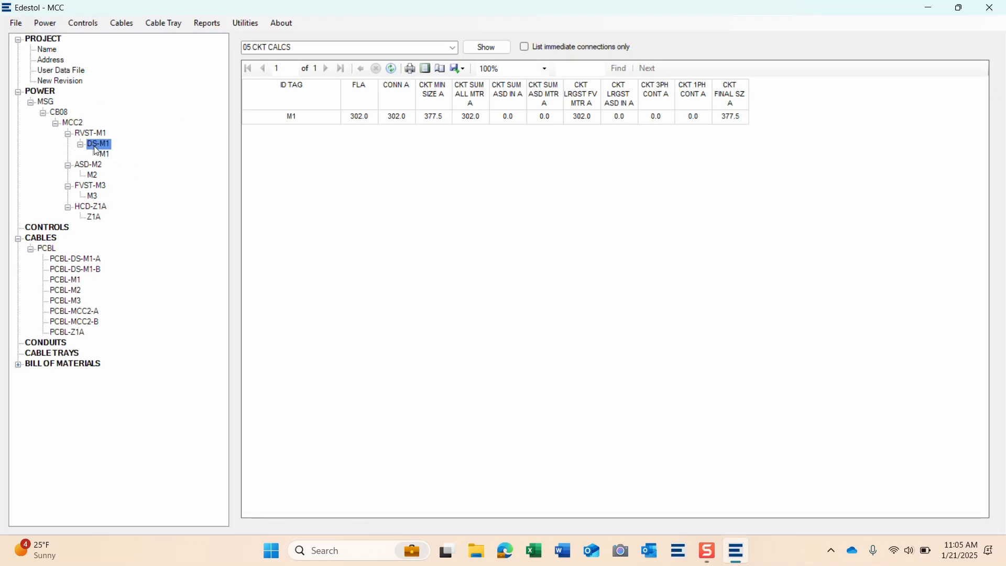
{"action": "left_click", "coordinate": [48, 25]}
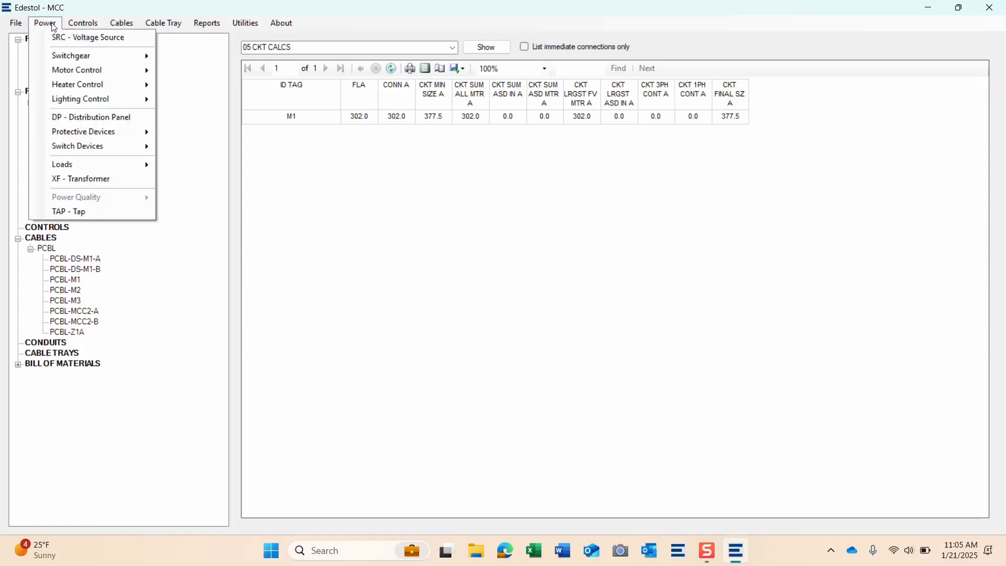
{"action": "mouse_move", "coordinate": [75, 146]}
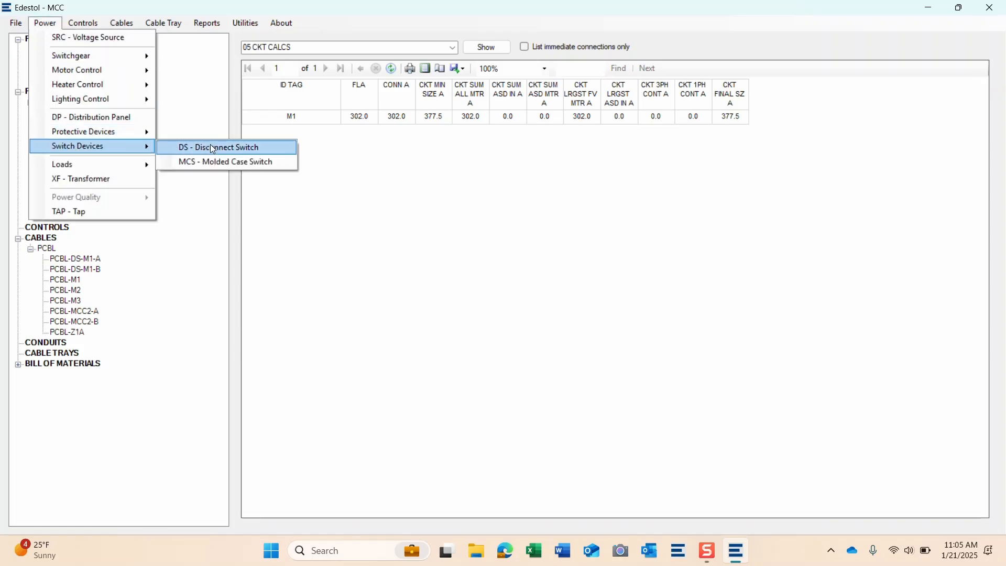
{"action": "left_click", "coordinate": [208, 90]}
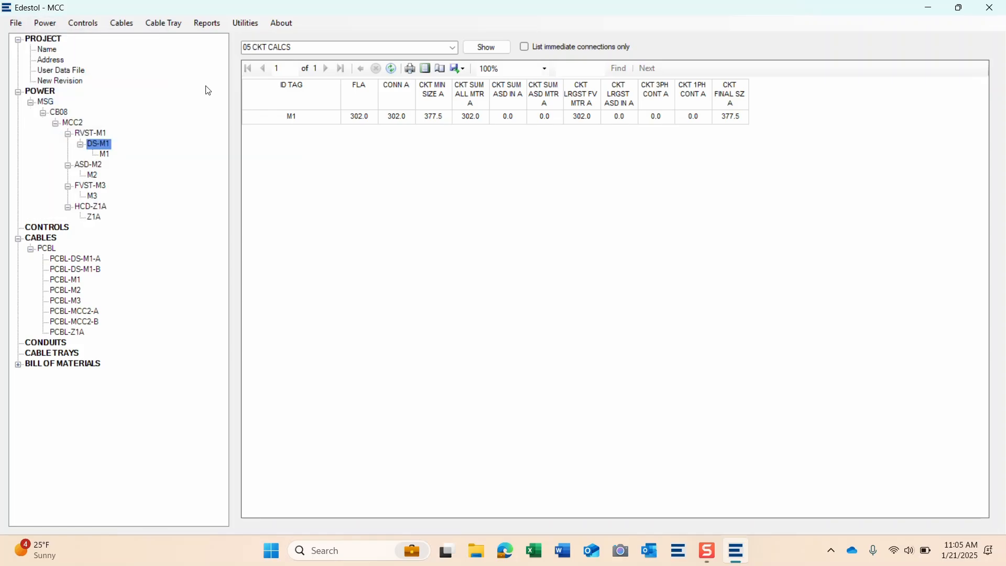
- Copy disconnect switch DS-M1 and paste it onto motor M2
{"action": "right_click", "coordinate": [107, 146]}
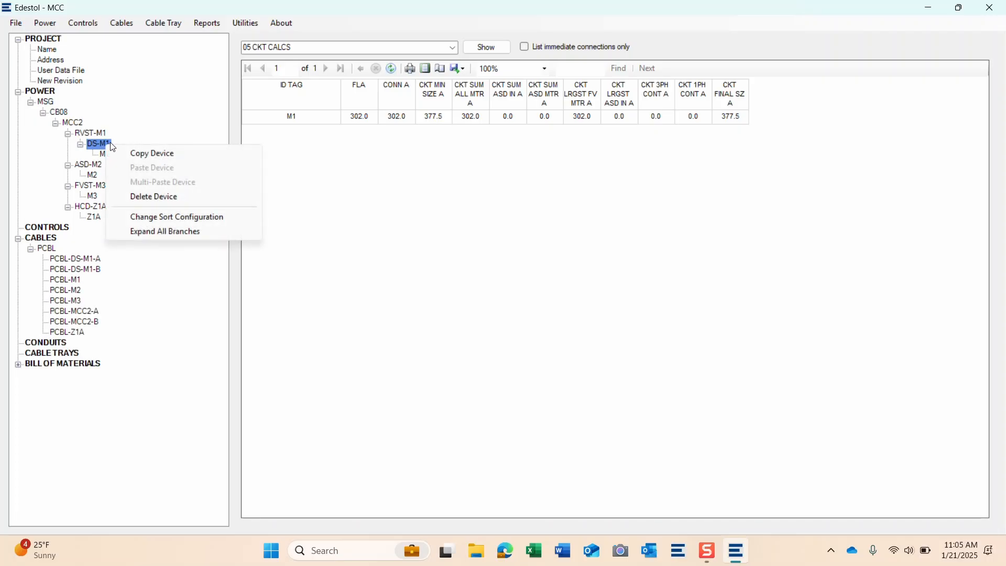
{"action": "left_click", "coordinate": [149, 159]}
{"action": "left_click", "coordinate": [93, 177]}
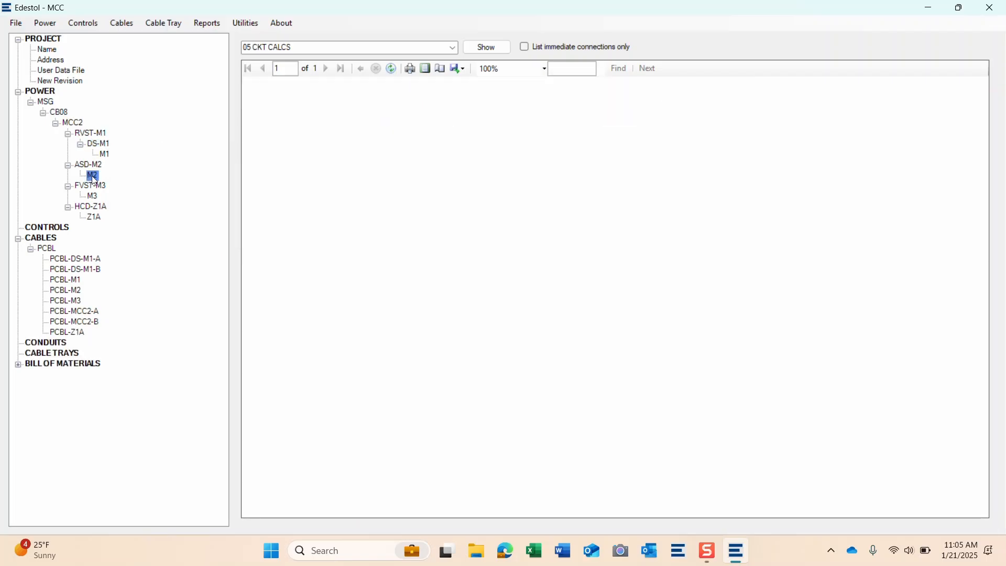
{"action": "right_click", "coordinate": [96, 181]}
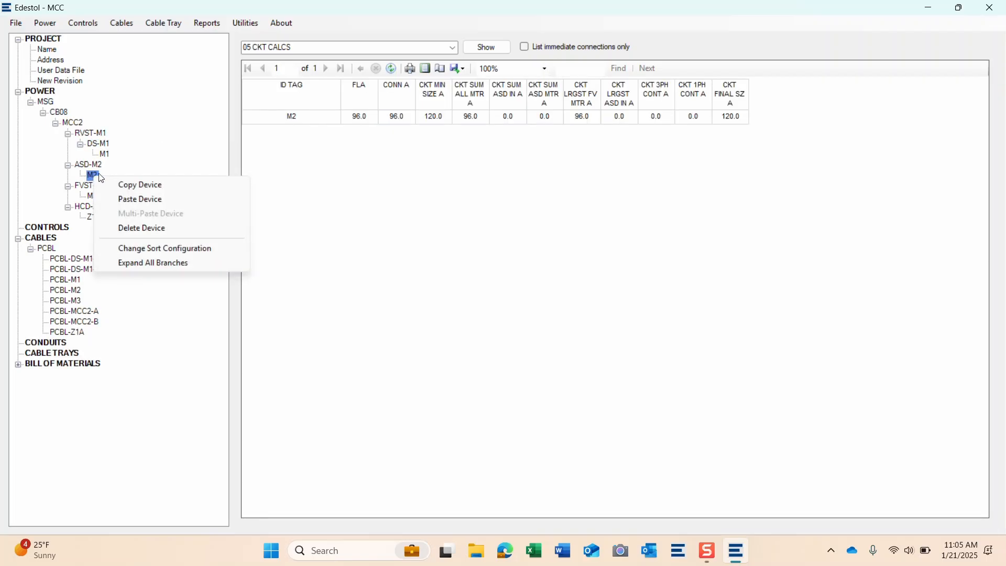
{"action": "left_click", "coordinate": [140, 202]}
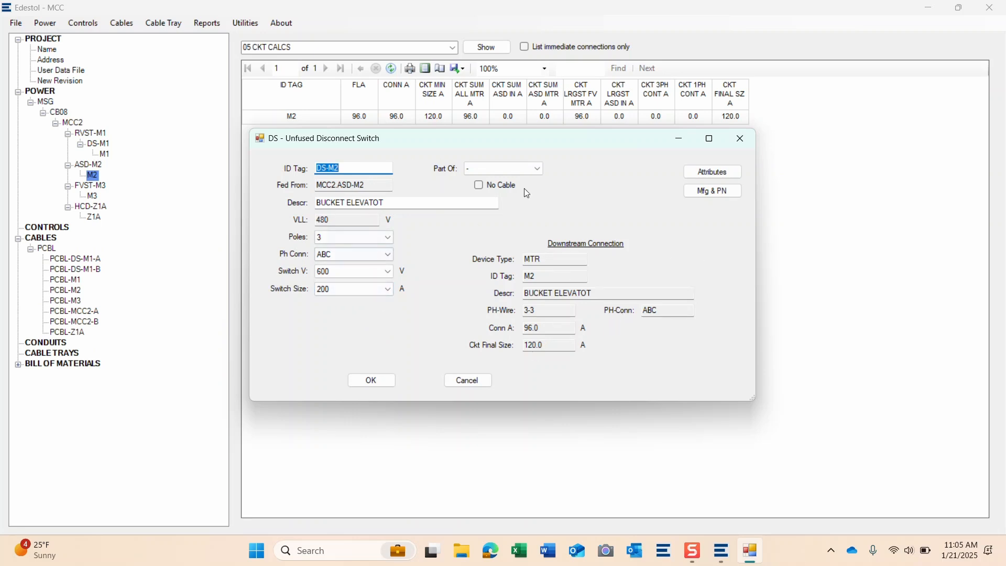
- Check the attributes carried over to DS-M2, accept them, and accept the pasted disconnect switch
{"action": "left_click", "coordinate": [724, 174]}
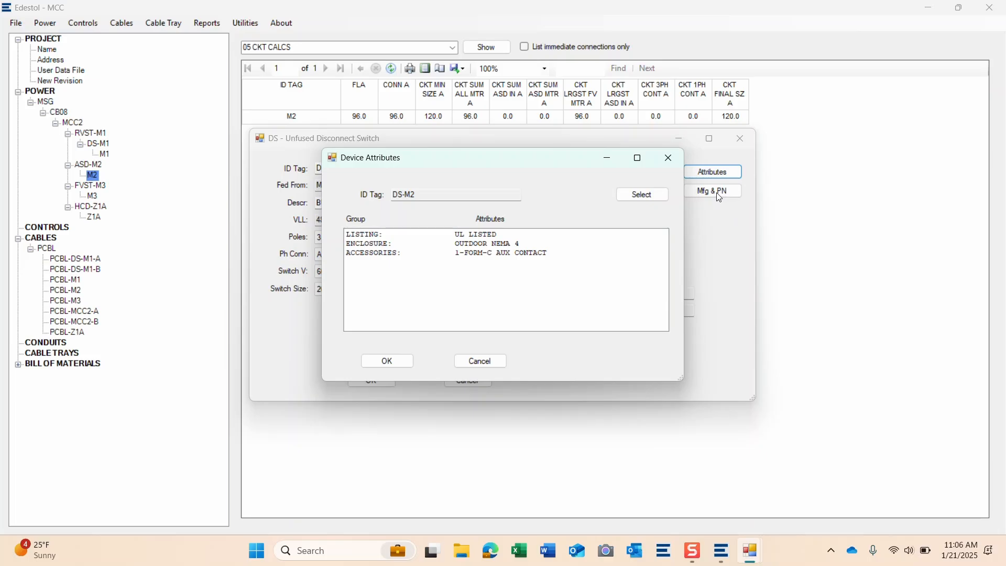
{"action": "left_click", "coordinate": [387, 362]}
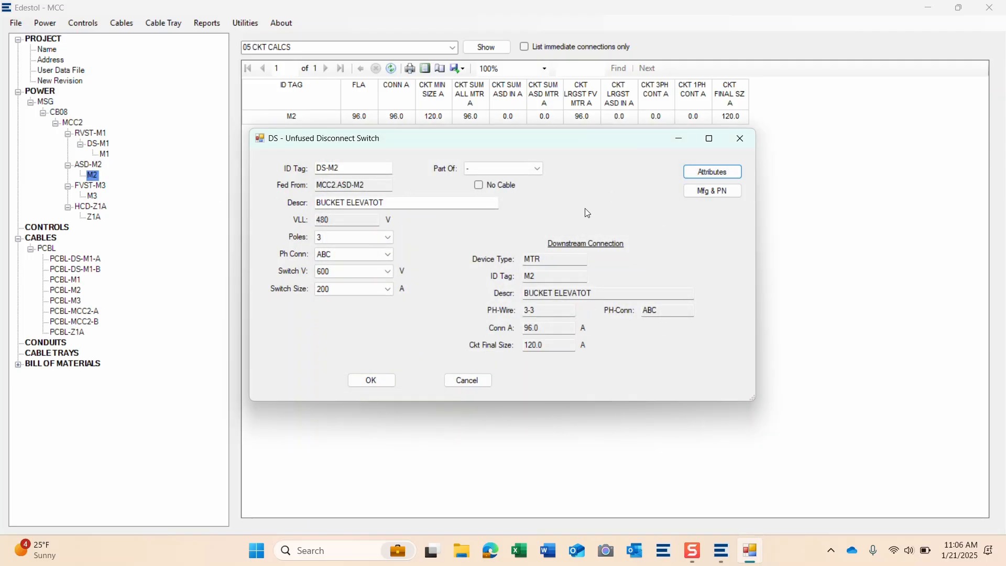
{"action": "left_click", "coordinate": [369, 379]}
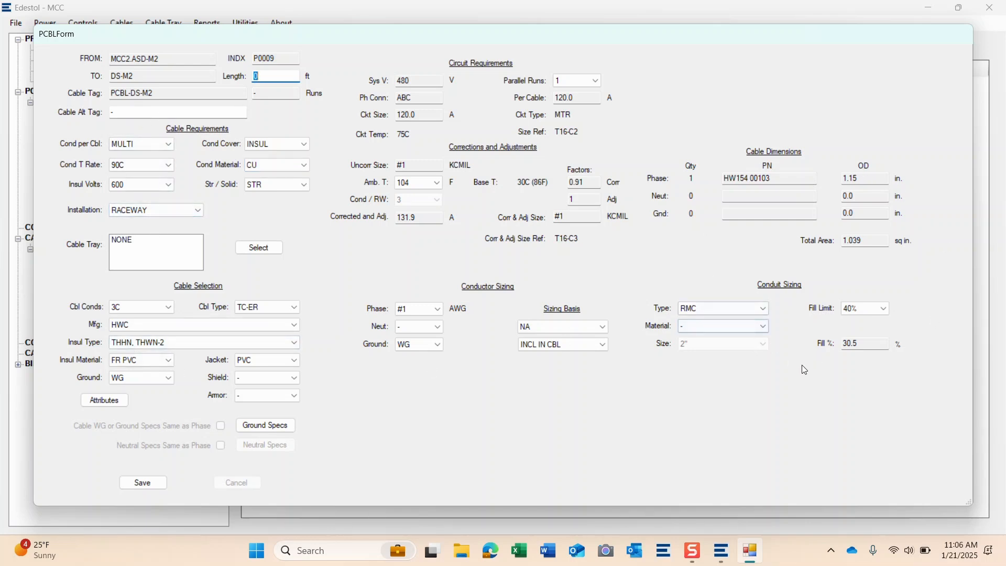
- Set the DS-M2 feeder cable's conduit fill limit to 40%, save the cable, and expand DS-M2's branch
{"action": "left_click", "coordinate": [868, 311]}
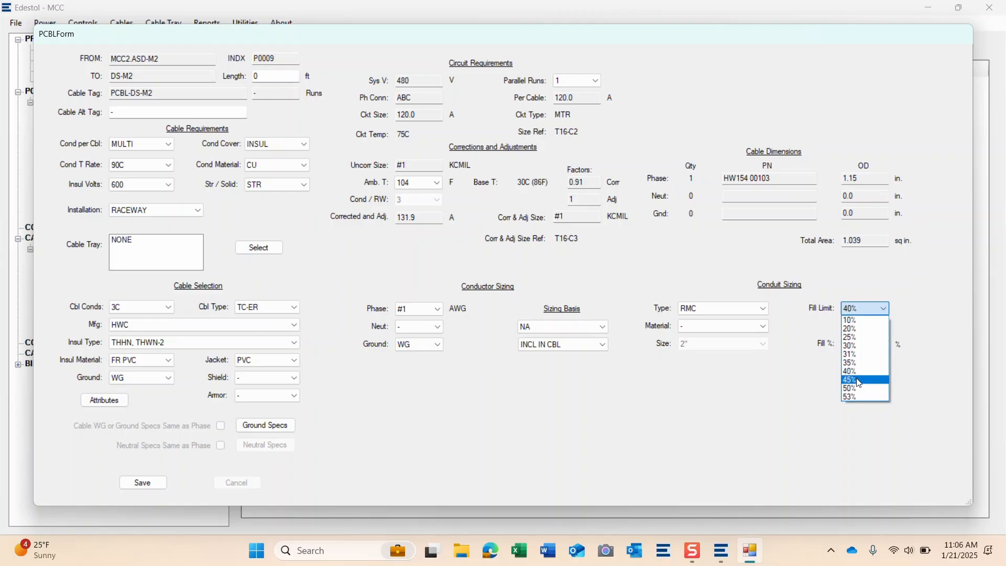
{"action": "left_click", "coordinate": [859, 371]}
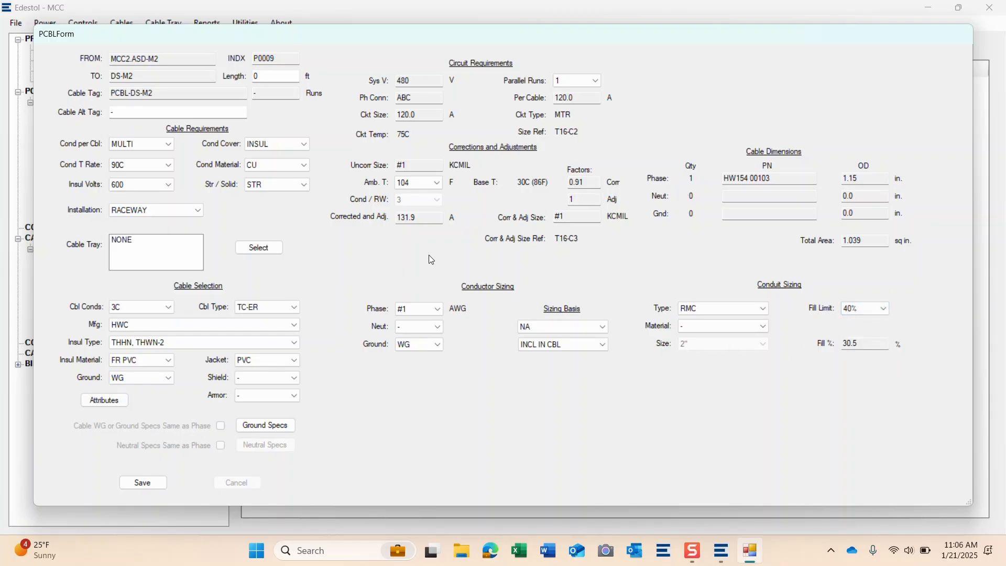
{"action": "left_click", "coordinate": [144, 483]}
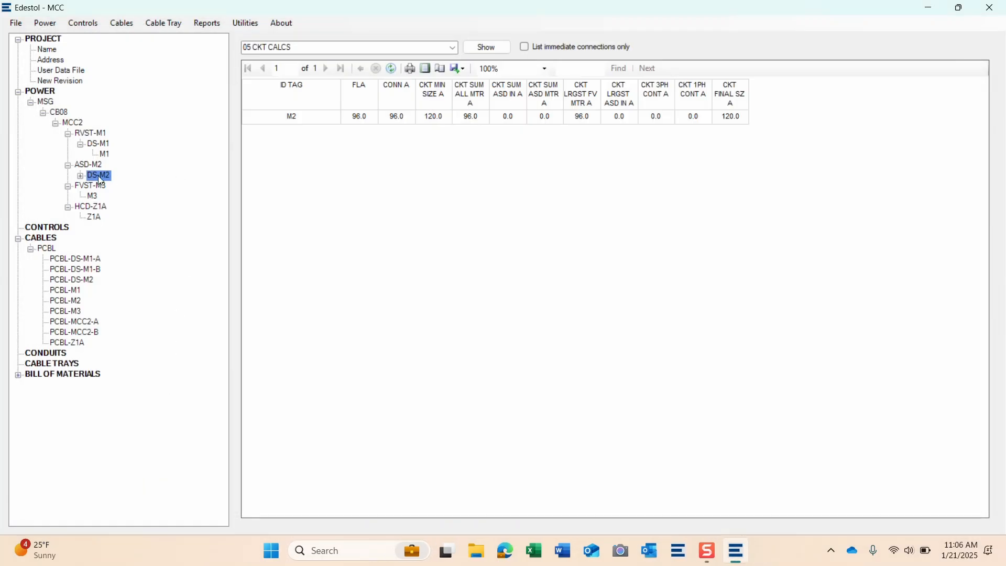
{"action": "left_click", "coordinate": [81, 175]}
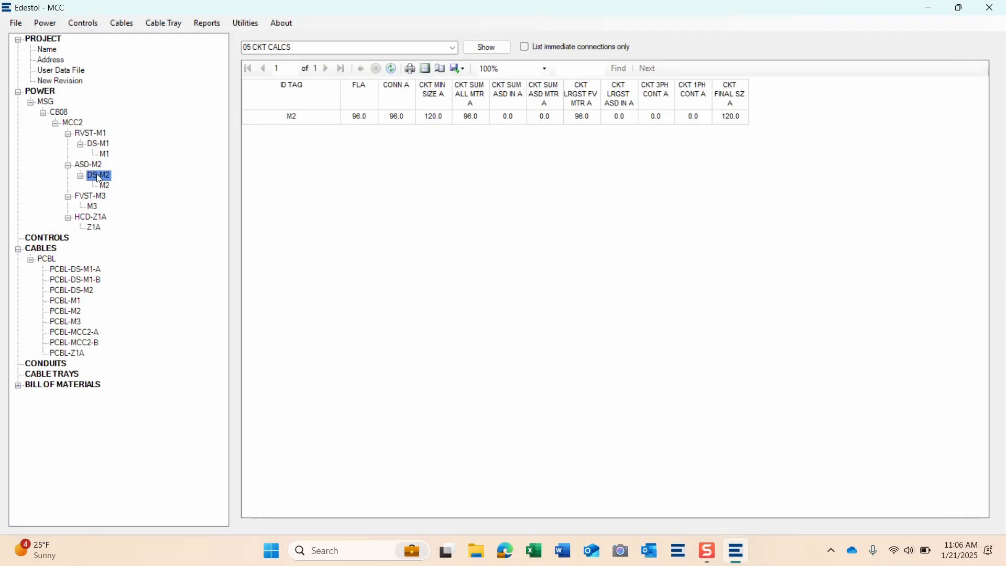
- Copy disconnect switch DS-M2 onto motor M3, accept the new switch, save its feeder cable, and expand its branch
{"action": "right_click", "coordinate": [96, 175]}
{"action": "left_click", "coordinate": [140, 183]}
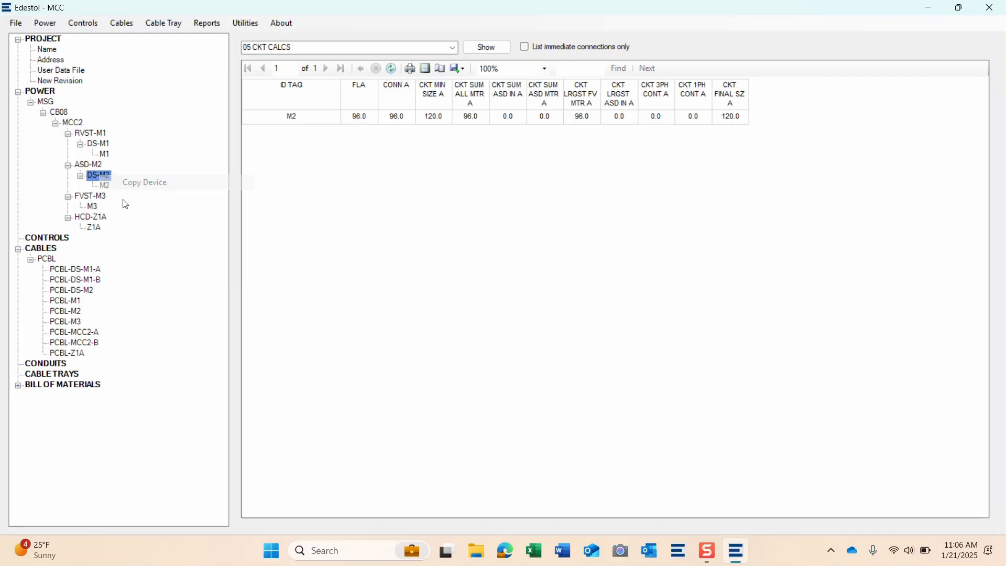
{"action": "left_click", "coordinate": [94, 207]}
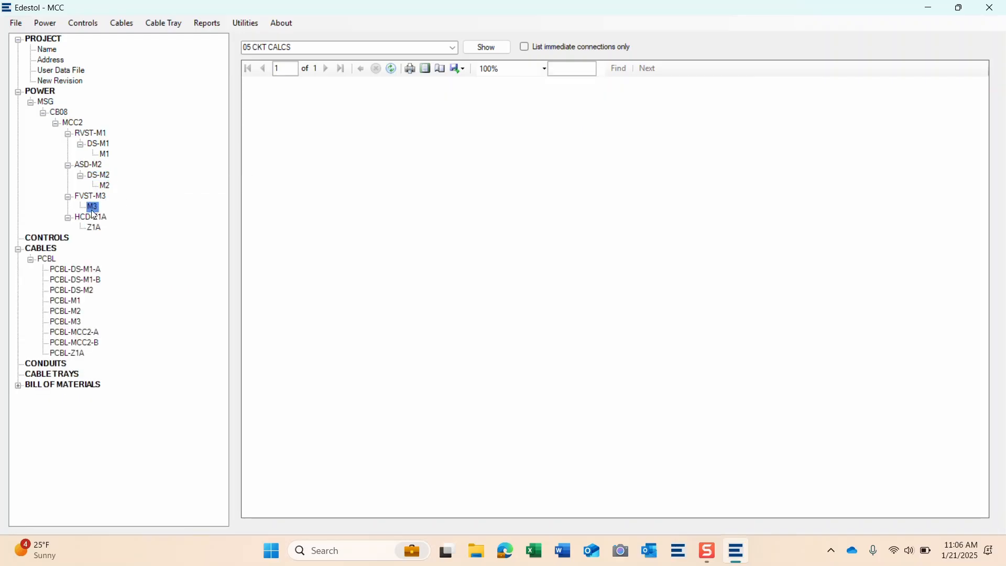
{"action": "right_click", "coordinate": [94, 212]}
{"action": "left_click", "coordinate": [131, 231]}
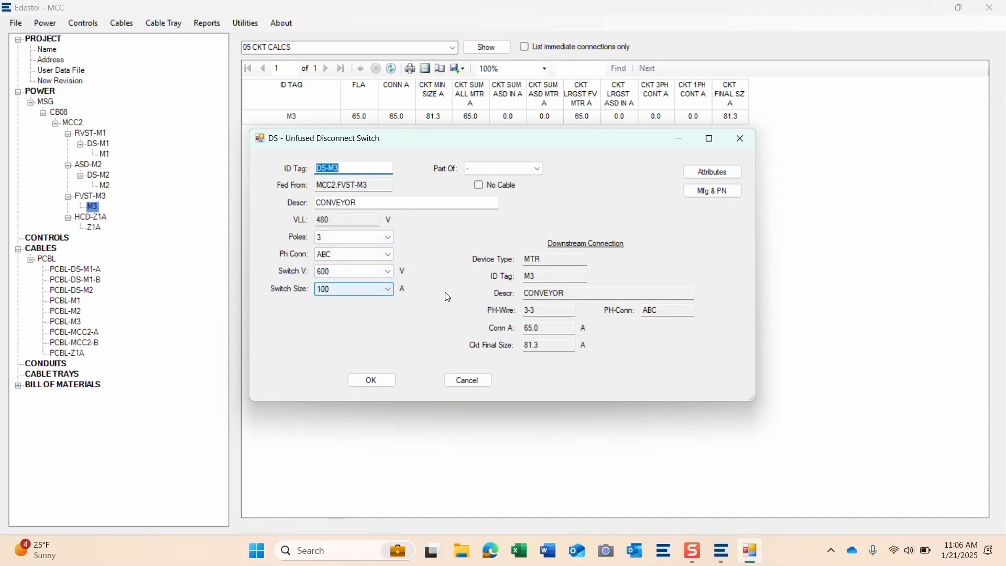
{"action": "left_click", "coordinate": [374, 382]}
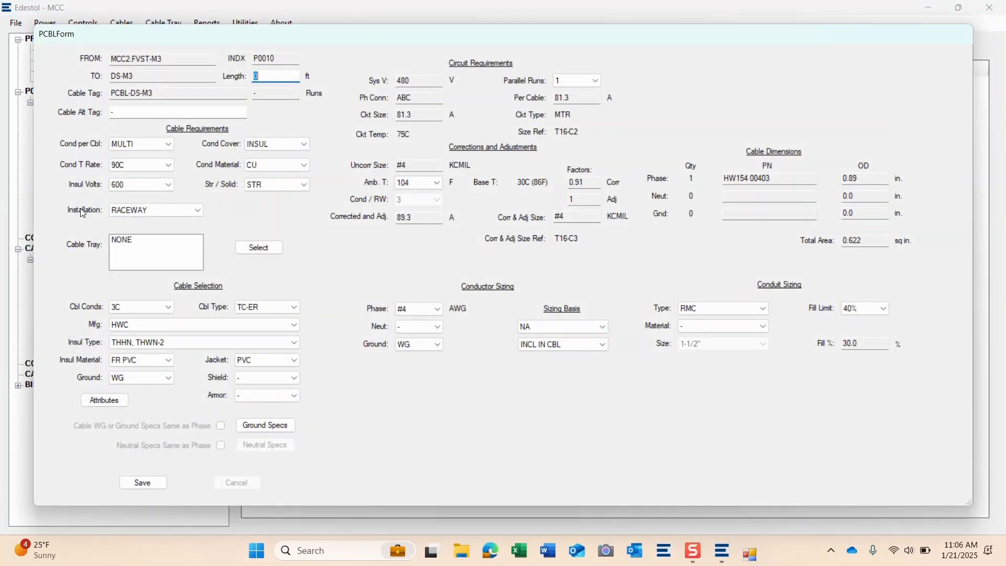
{"action": "left_click", "coordinate": [139, 482]}
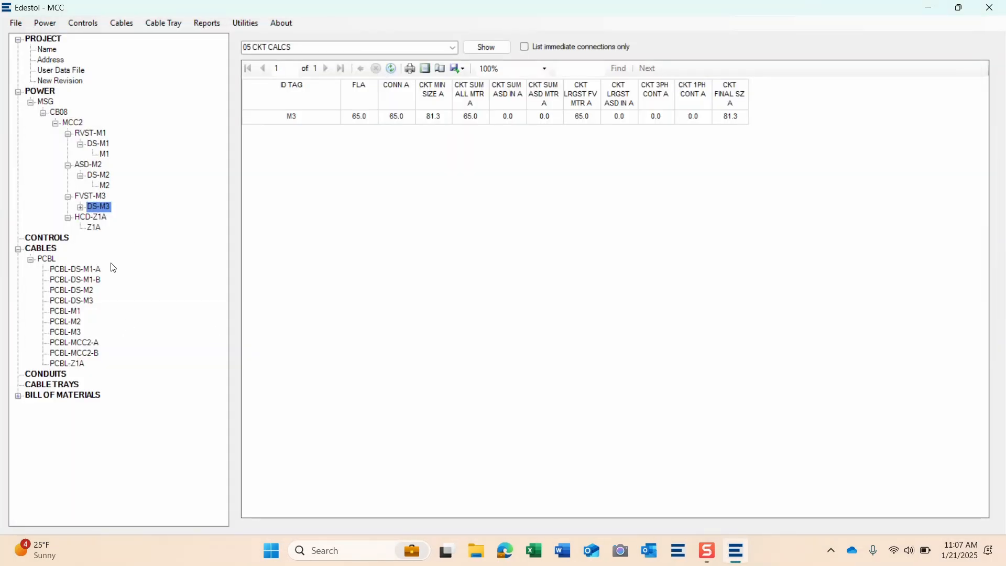
{"action": "left_click", "coordinate": [81, 207]}
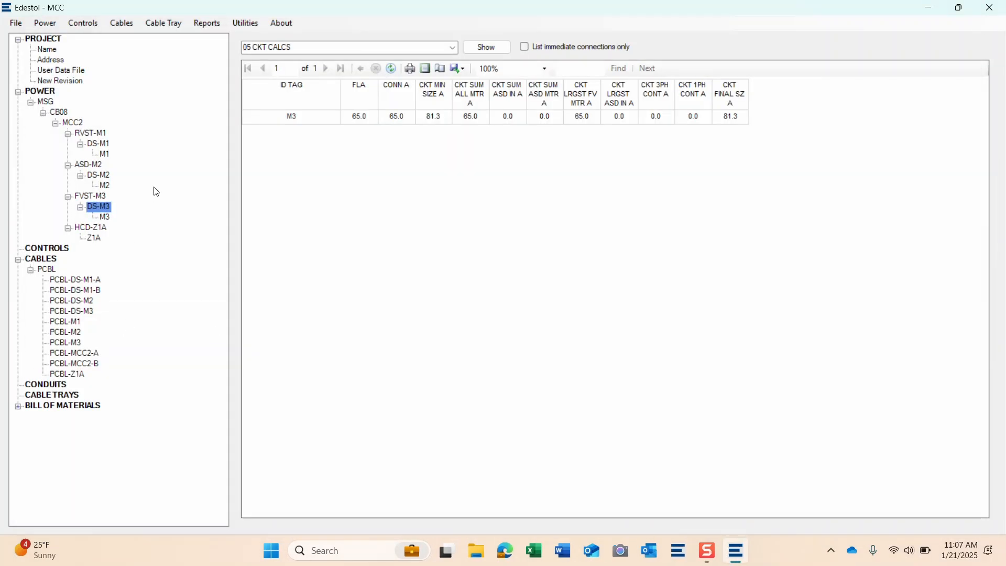
- Review the power cables in the 99 FIELDS 001-024 report, through to its conductor material column
{"action": "left_click", "coordinate": [42, 269]}
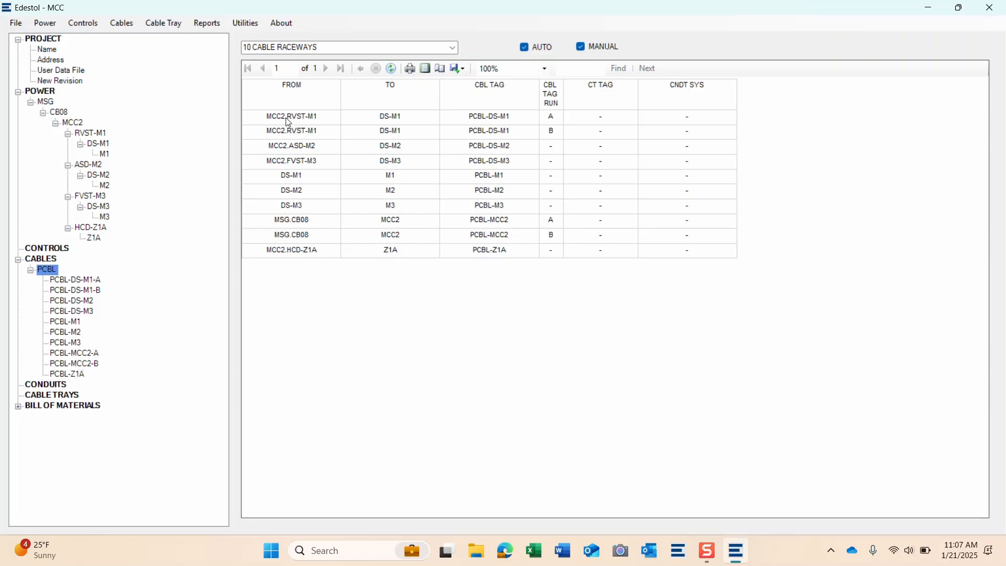
{"action": "left_click", "coordinate": [454, 48]}
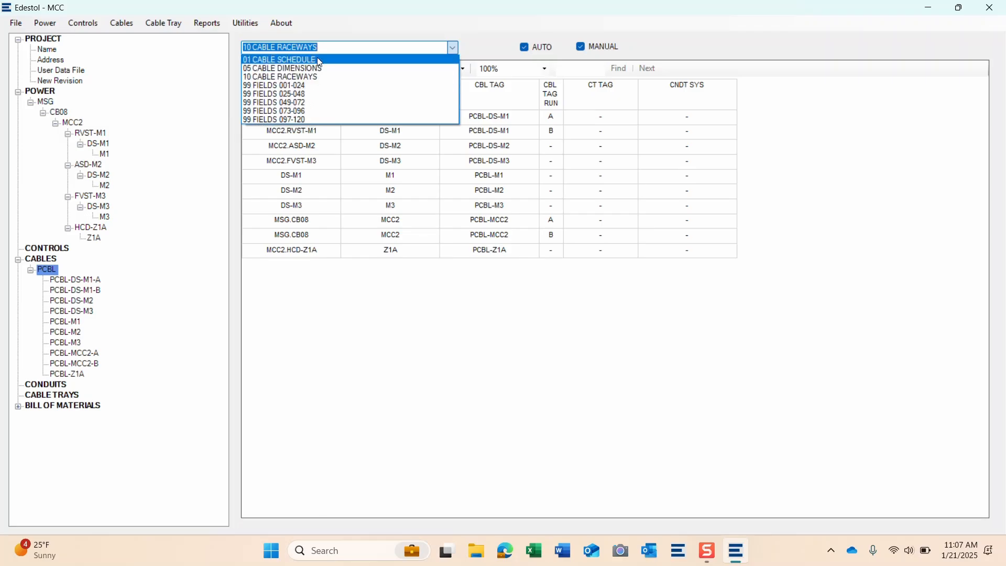
{"action": "left_click", "coordinate": [315, 85]}
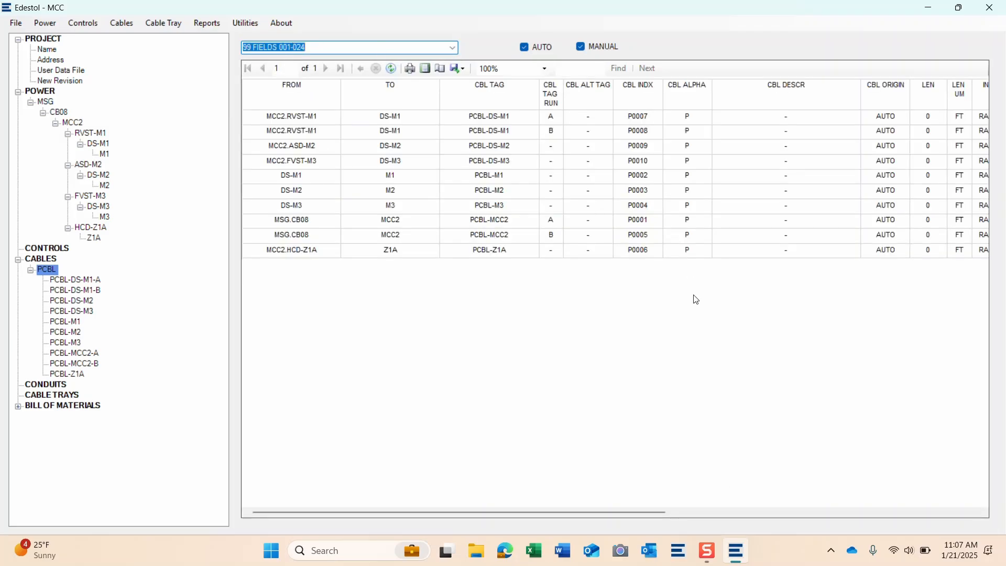
{"action": "left_click_drag", "start_coordinate": [634, 513], "coordinate": [970, 480]}
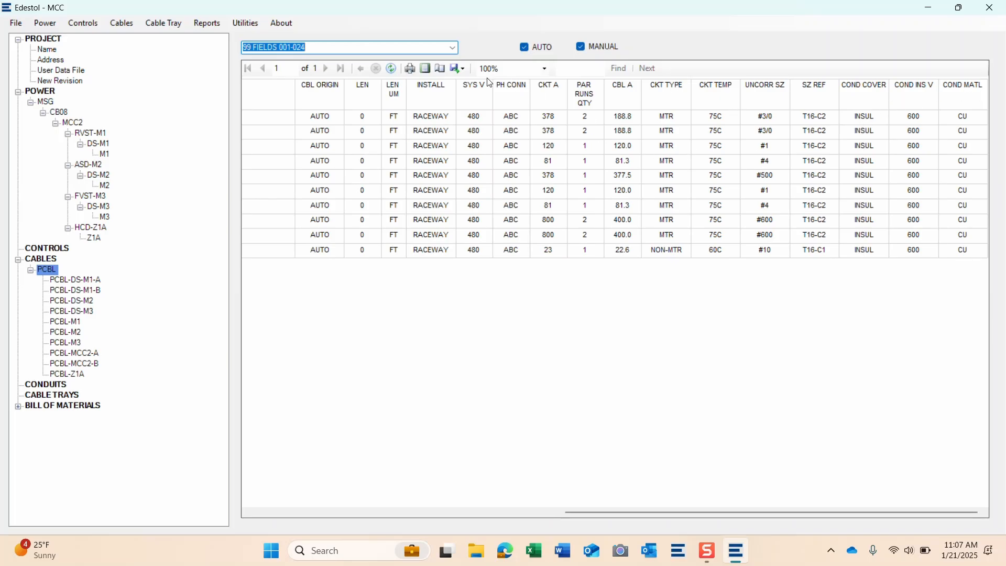
- Review the power cables in the 01 CABLE SCHEDULE report through its ground columns, and show the 10 CABLE RACEWAYS report
{"action": "left_click", "coordinate": [454, 48]}
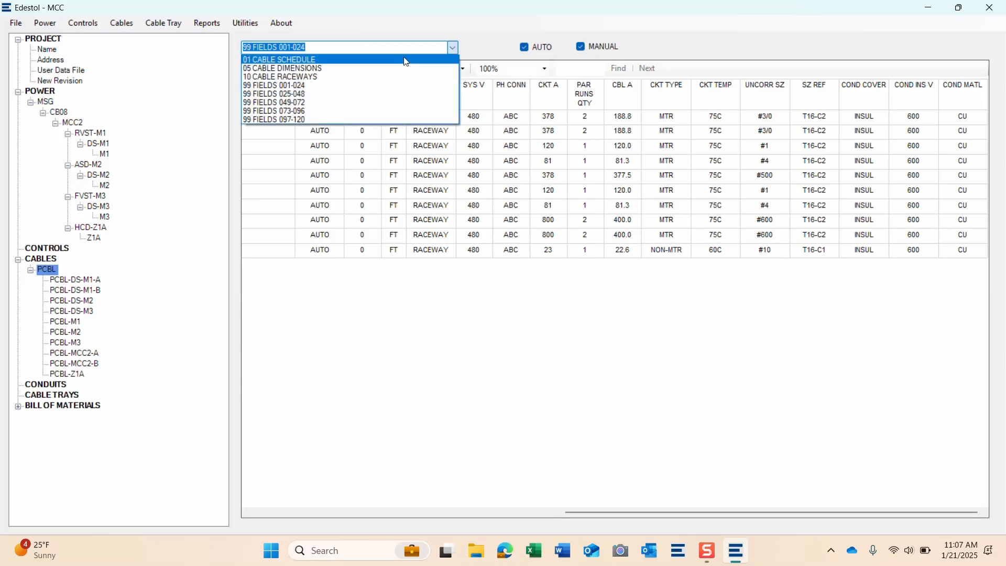
{"action": "left_click", "coordinate": [383, 62]}
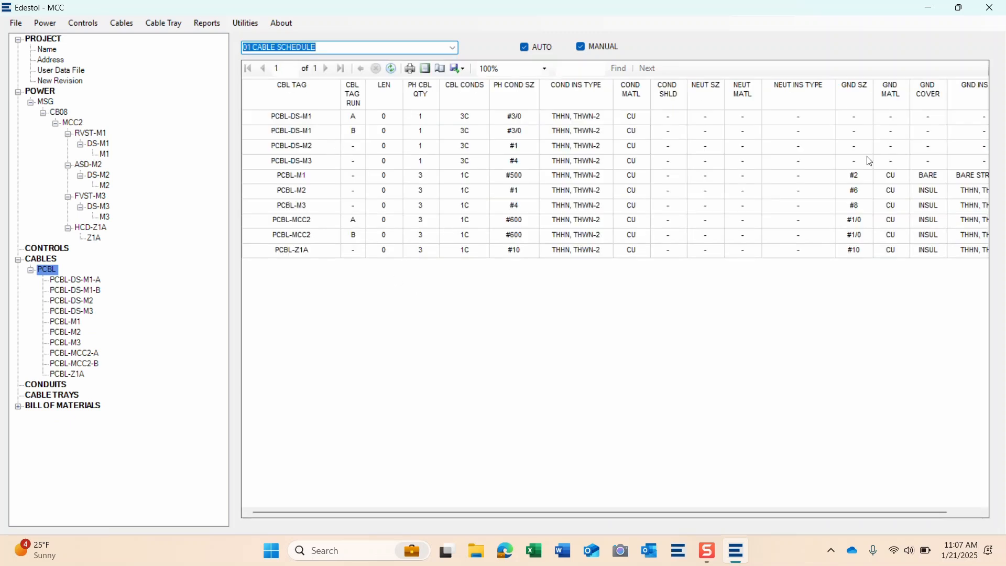
{"action": "left_click_drag", "start_coordinate": [631, 514], "coordinate": [737, 504]}
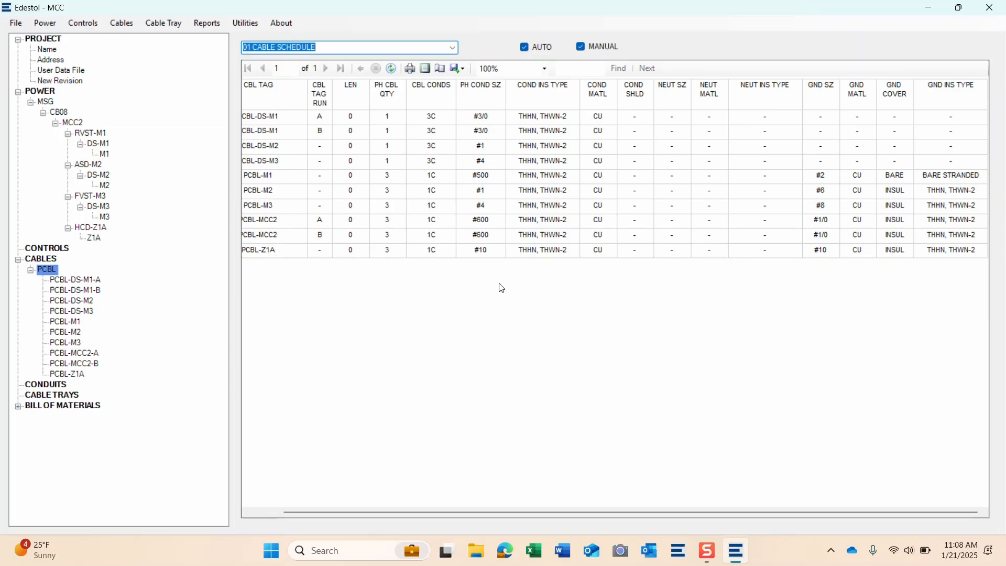
{"action": "left_click_drag", "start_coordinate": [558, 511], "coordinate": [479, 511]}
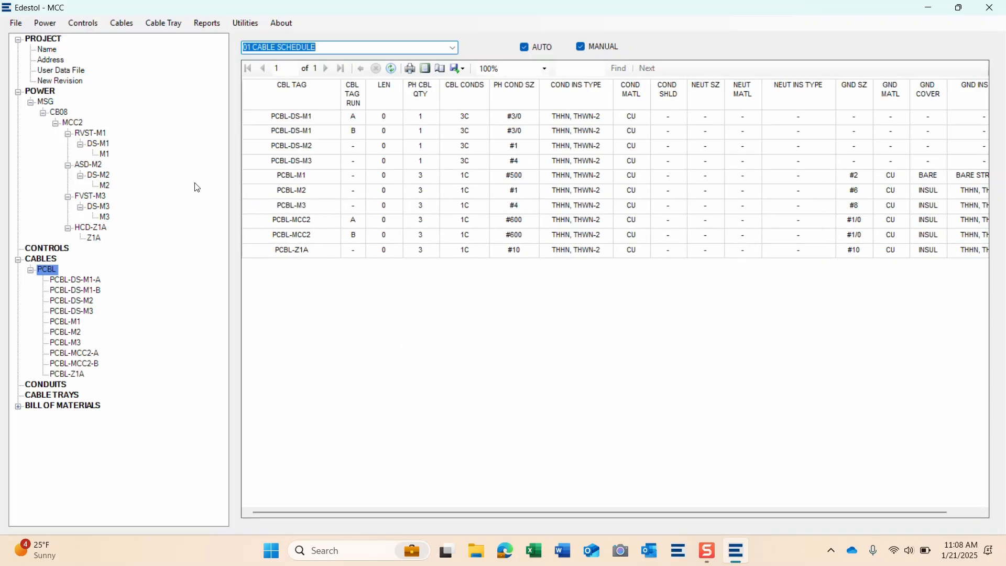
{"action": "left_click", "coordinate": [455, 49]}
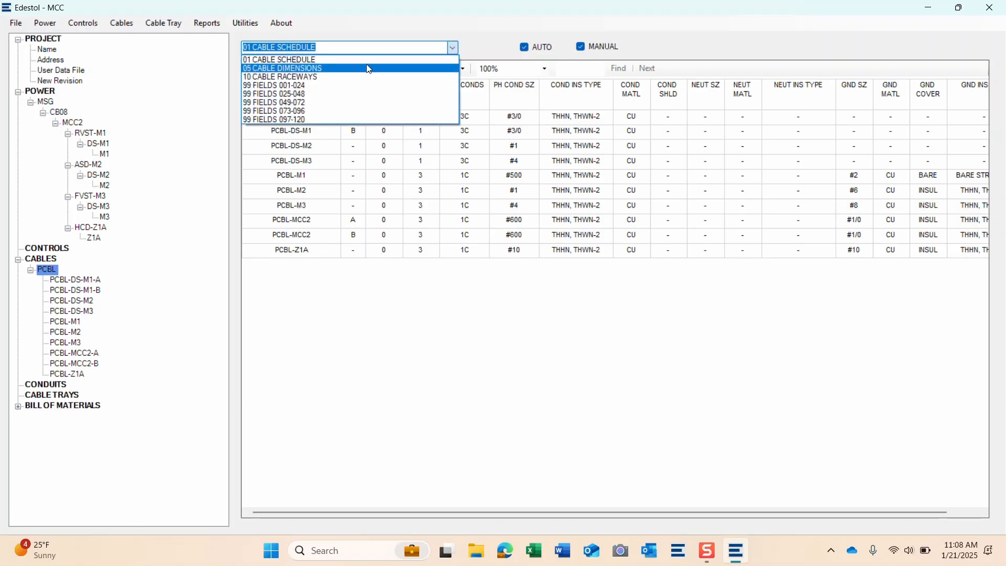
{"action": "left_click", "coordinate": [347, 77]}
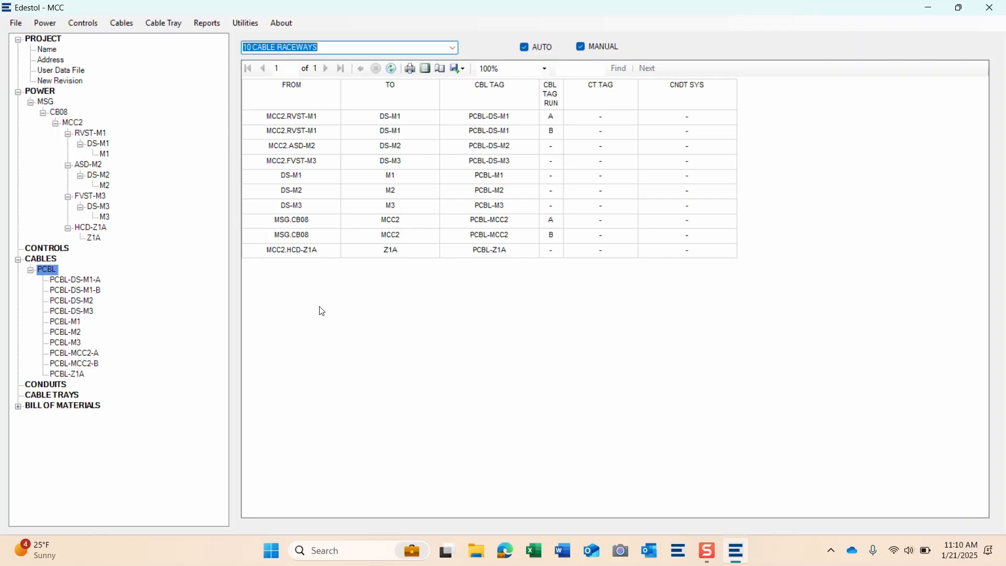
{"action": "left_click", "coordinate": [160, 278]}
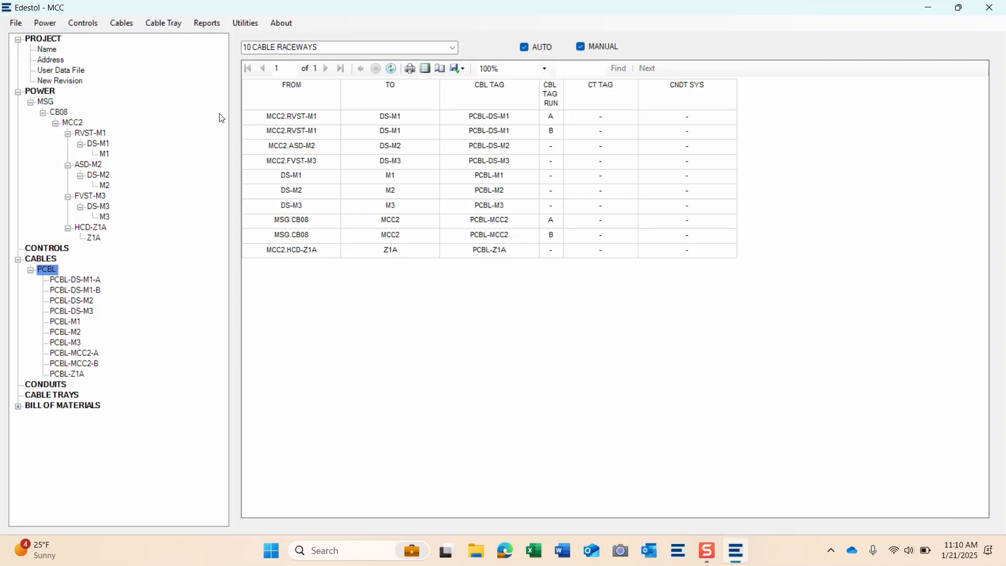
- Run a detailed power device report for the motor control center (MCC) device type only
{"action": "left_click", "coordinate": [204, 24]}
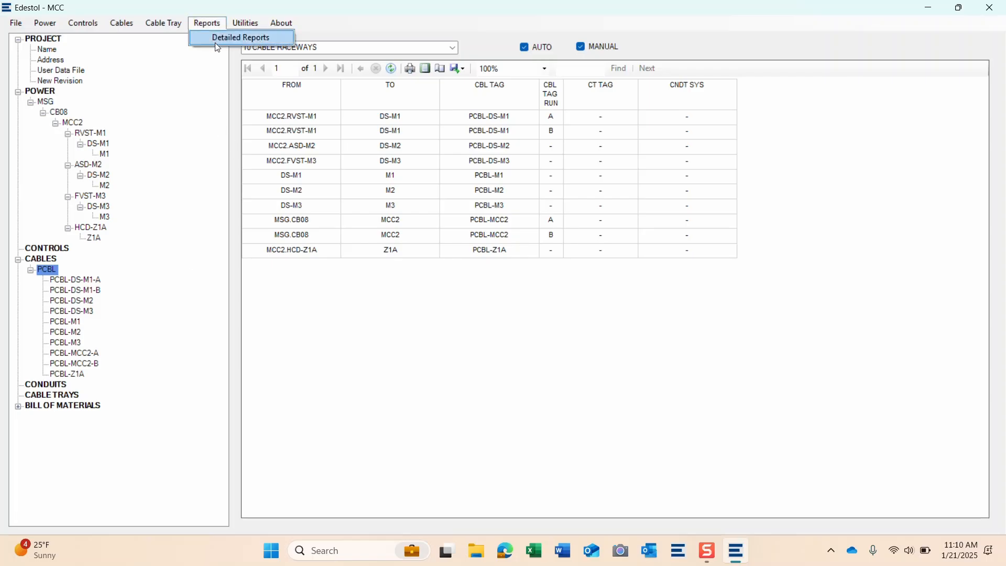
{"action": "left_click", "coordinate": [218, 38]}
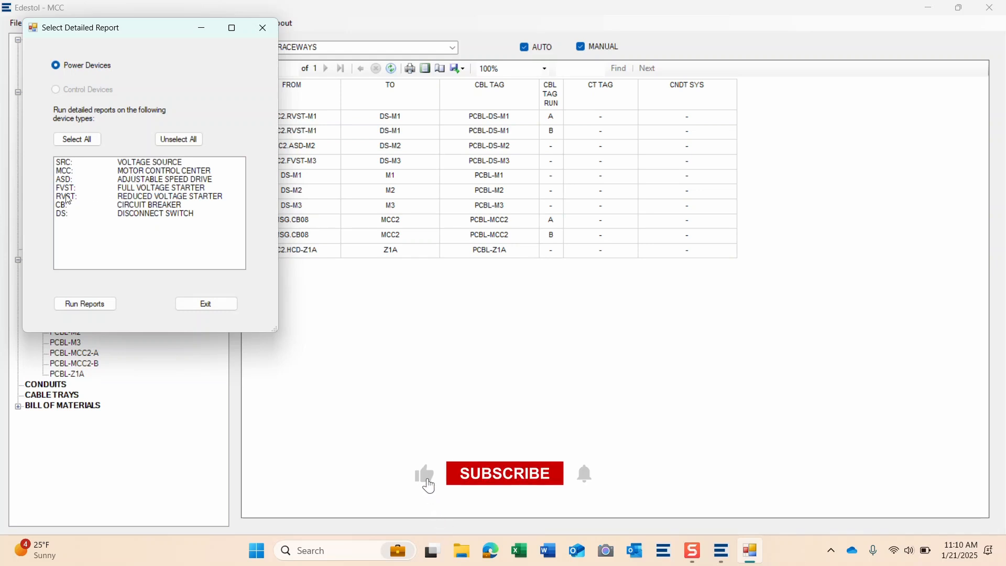
{"action": "left_click", "coordinate": [73, 172]}
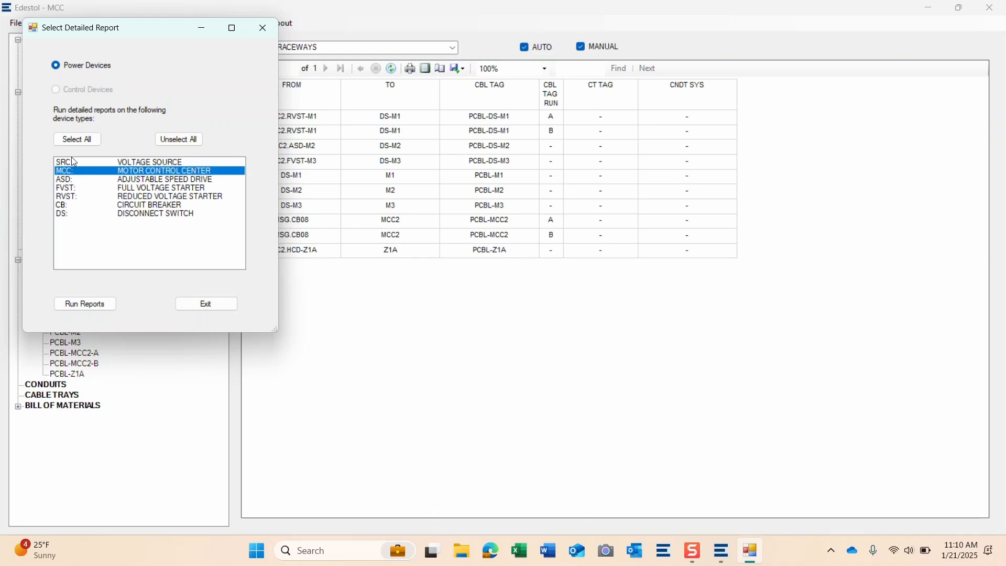
{"action": "left_click", "coordinate": [75, 141]}
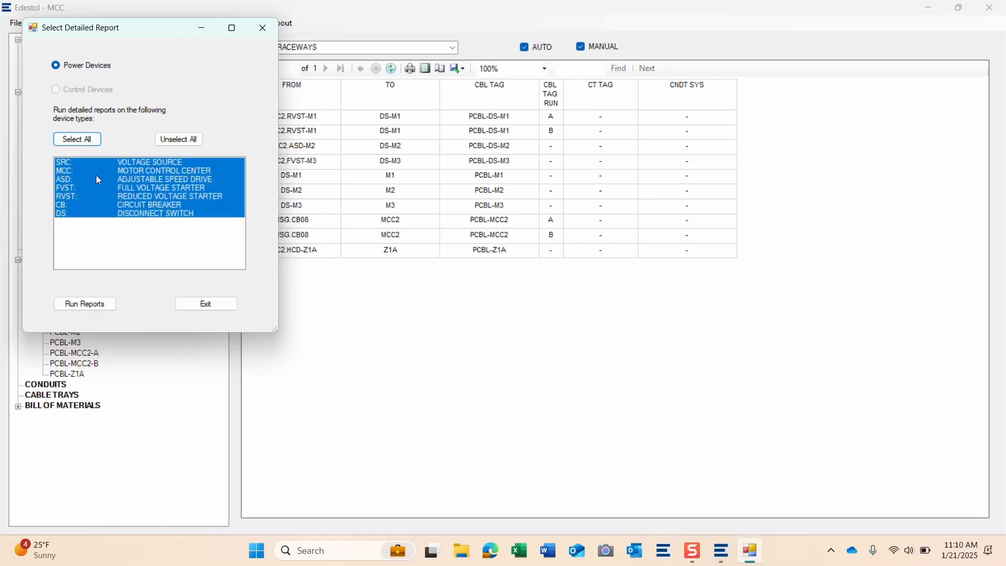
{"action": "left_click", "coordinate": [178, 139]}
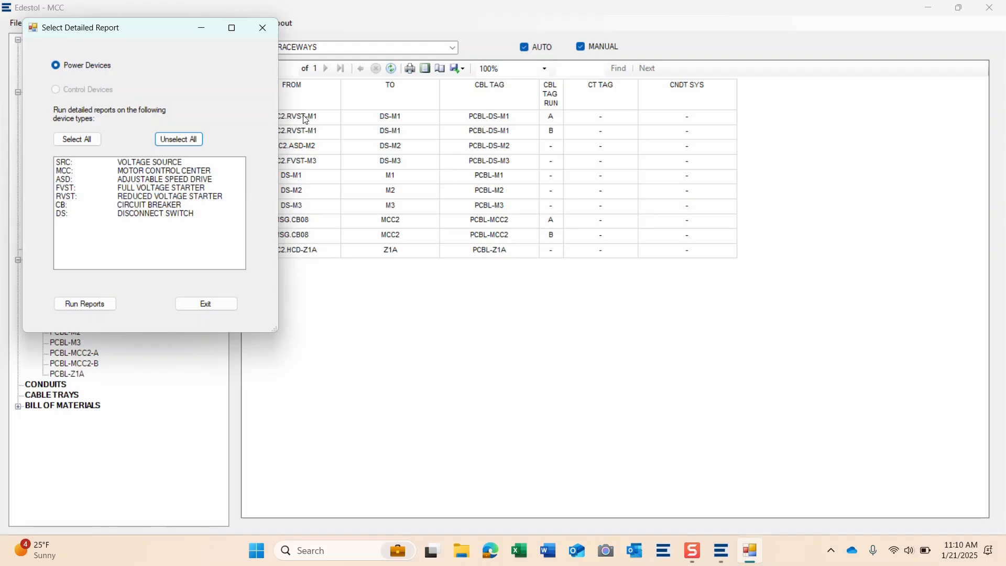
{"action": "left_click", "coordinate": [65, 171]}
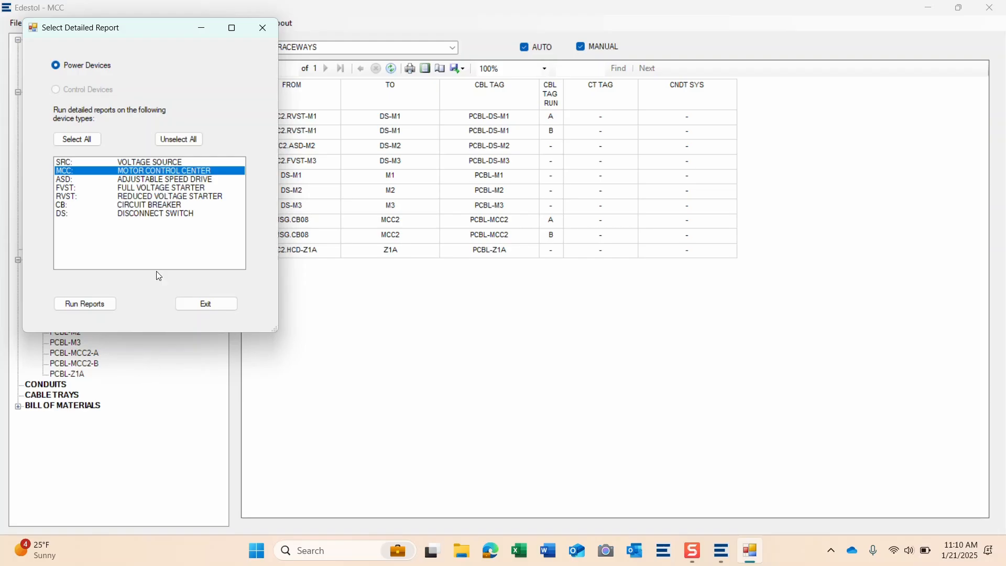
{"action": "left_click", "coordinate": [83, 305]}
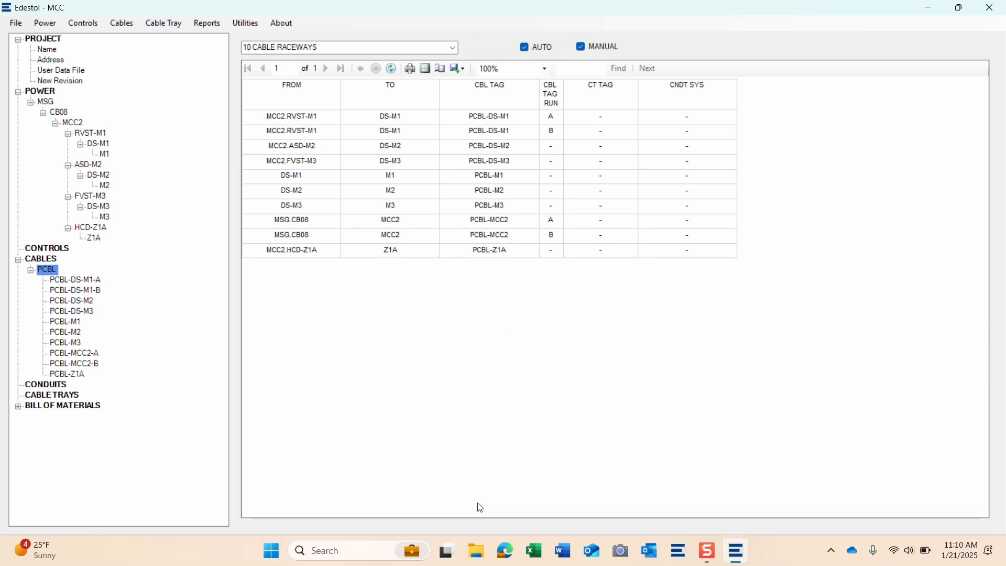
- Switch to File Explorer, look through the Edestol folder in Documents, and select MCC_MCC_Printed_250121_111053.txt in its Reports folder
{"action": "left_click", "coordinate": [476, 550]}
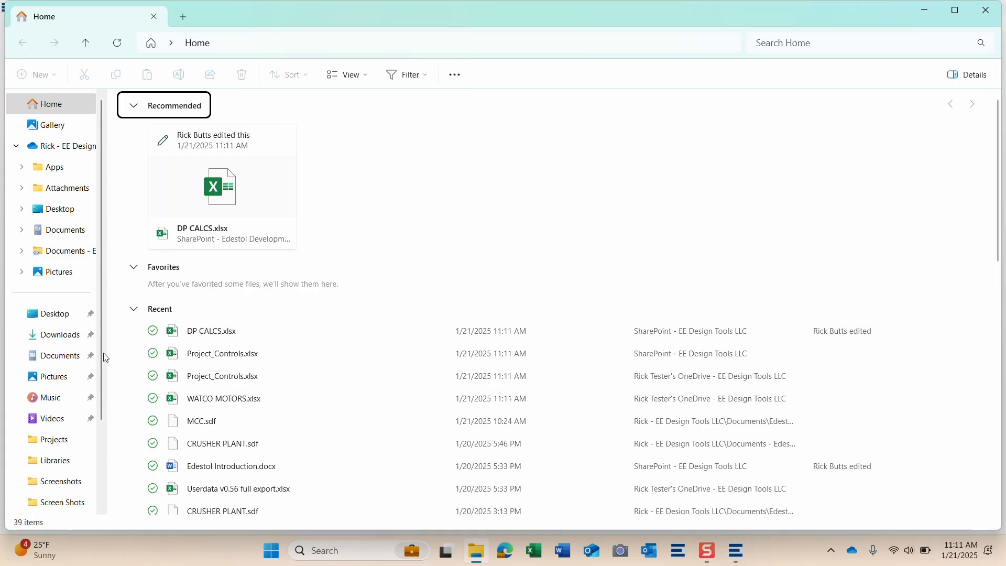
{"action": "left_click", "coordinate": [55, 357]}
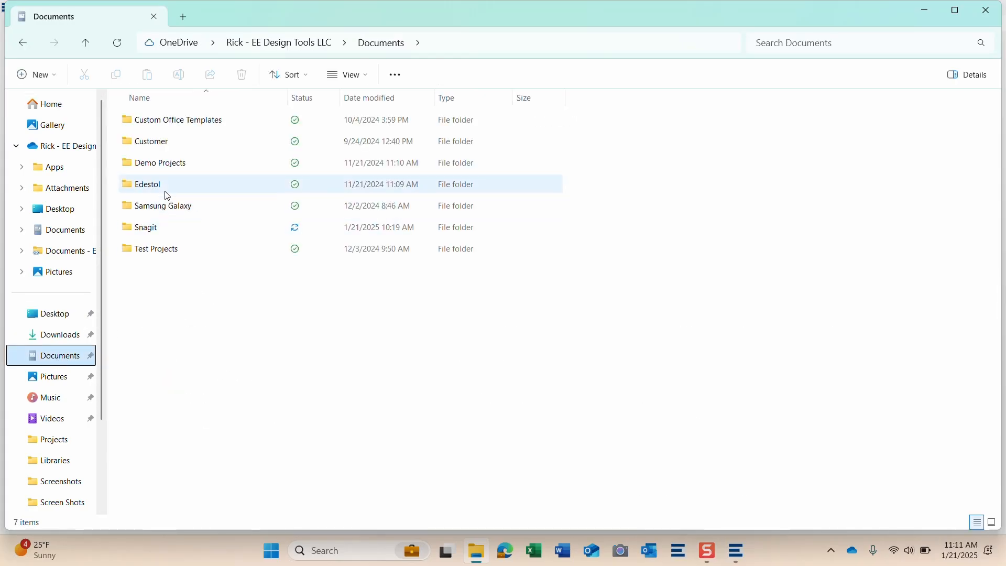
{"action": "double_click", "coordinate": [147, 183]}
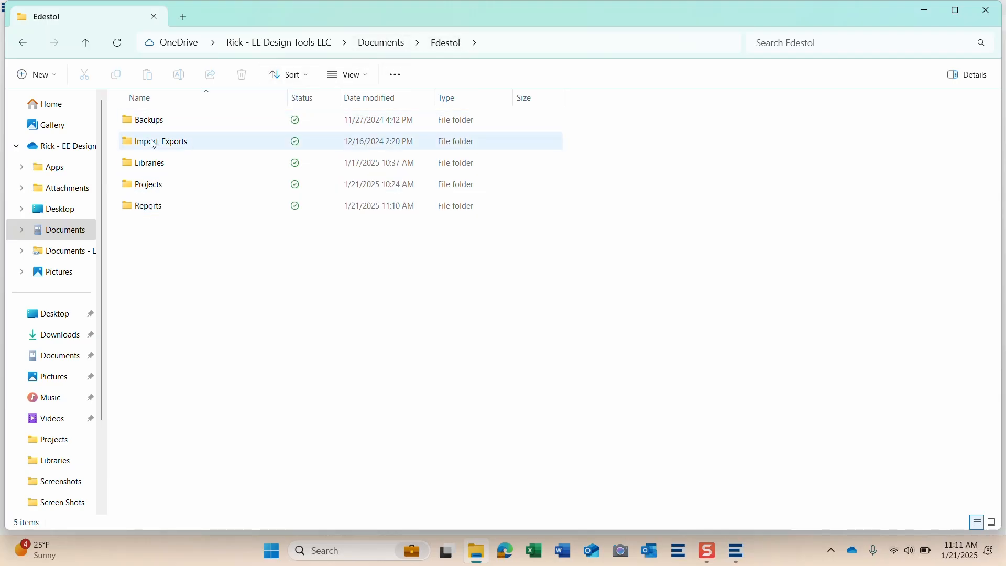
{"action": "double_click", "coordinate": [147, 167]}
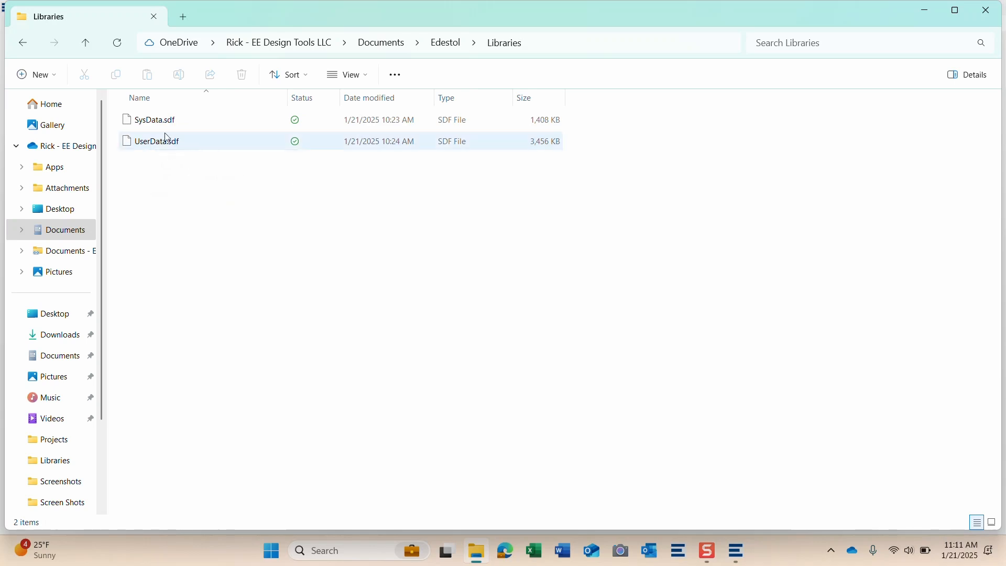
{"action": "left_click", "coordinate": [446, 44]}
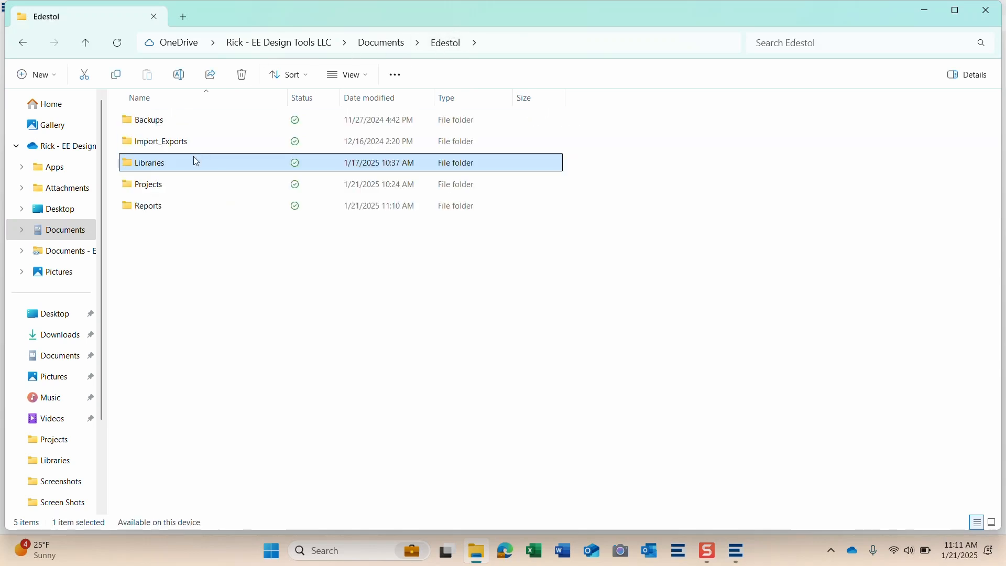
{"action": "double_click", "coordinate": [143, 205]}
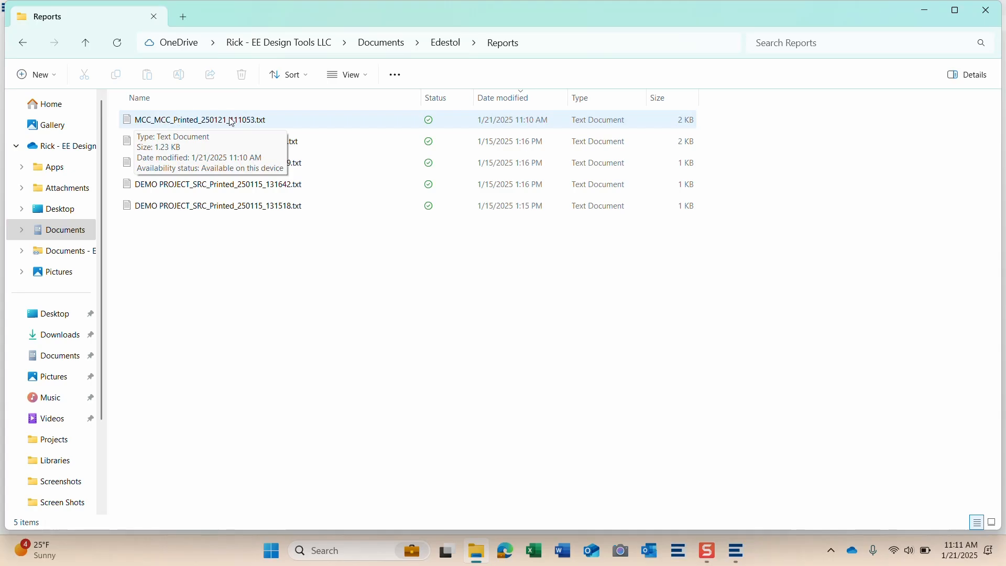
{"action": "left_click", "coordinate": [181, 125]}
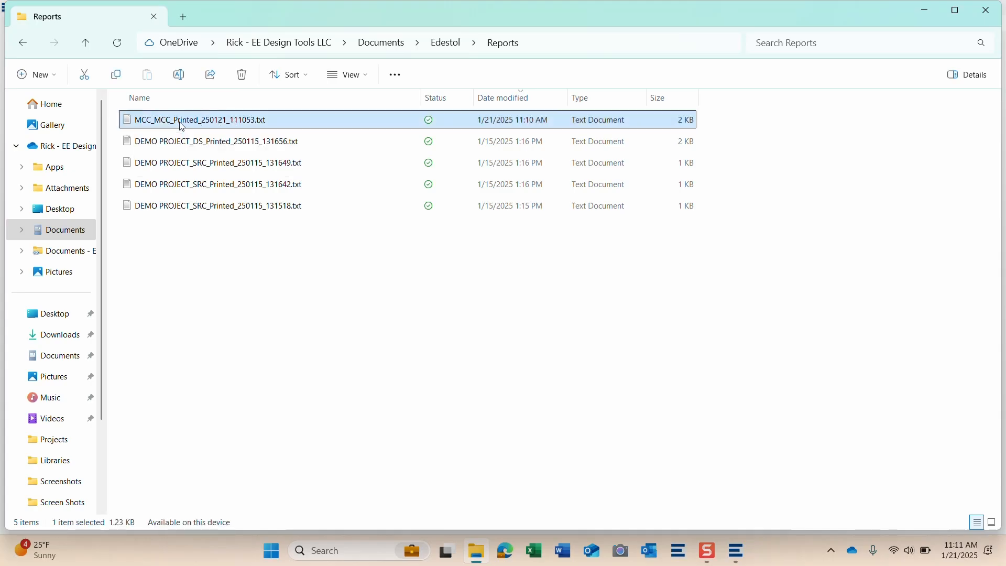
- Open MCC_MCC_Printed_250121_111053.txt in a maximized window and review the MCC2 bus data and the RVST-M1 starter entry
{"action": "double_click", "coordinate": [182, 124]}
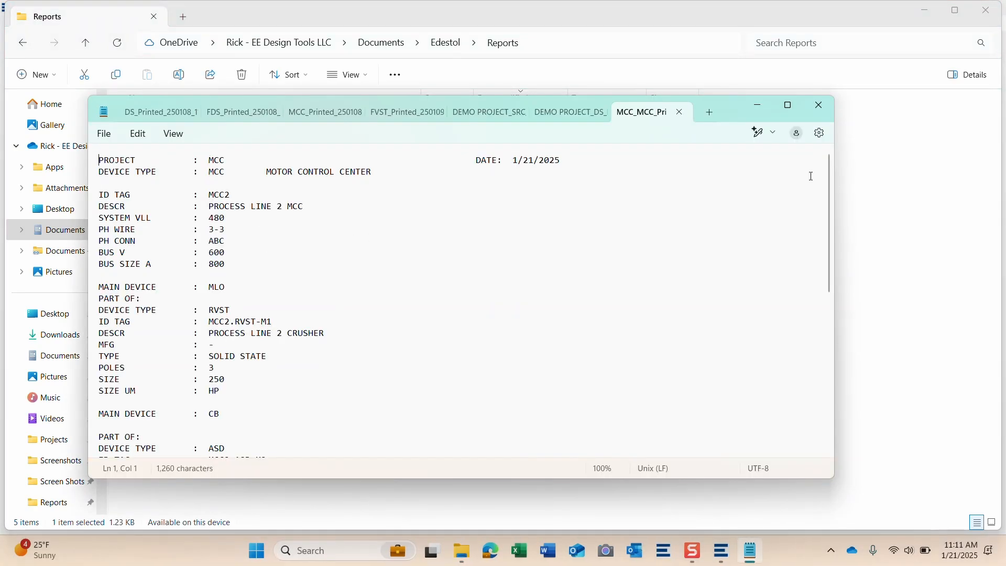
{"action": "left_click", "coordinate": [789, 107]}
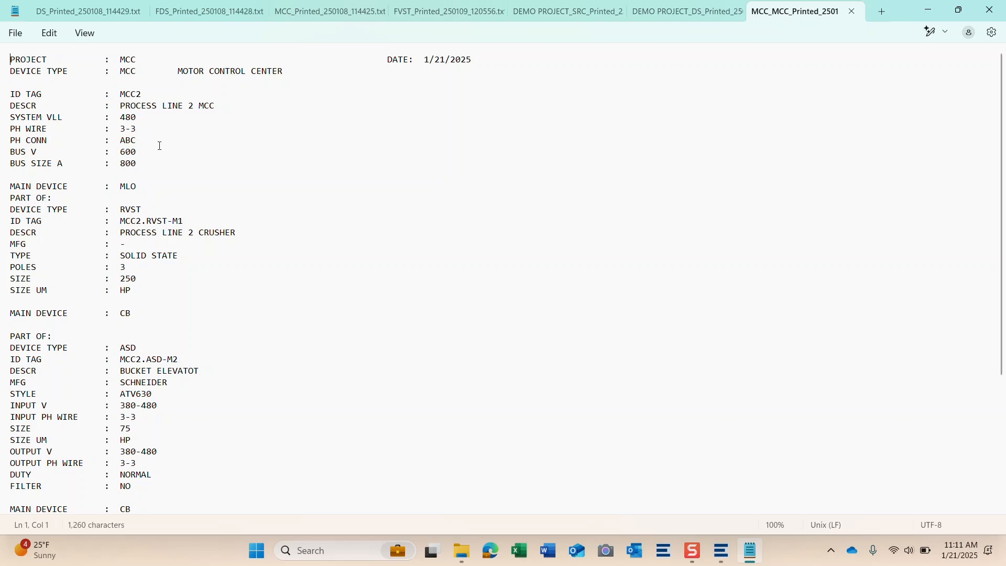
{"action": "scroll", "coordinate": [160, 146], "scroll_direction": "down", "scroll_amount": 5}
{"action": "scroll", "coordinate": [109, 101], "scroll_direction": "up", "scroll_amount": 2}
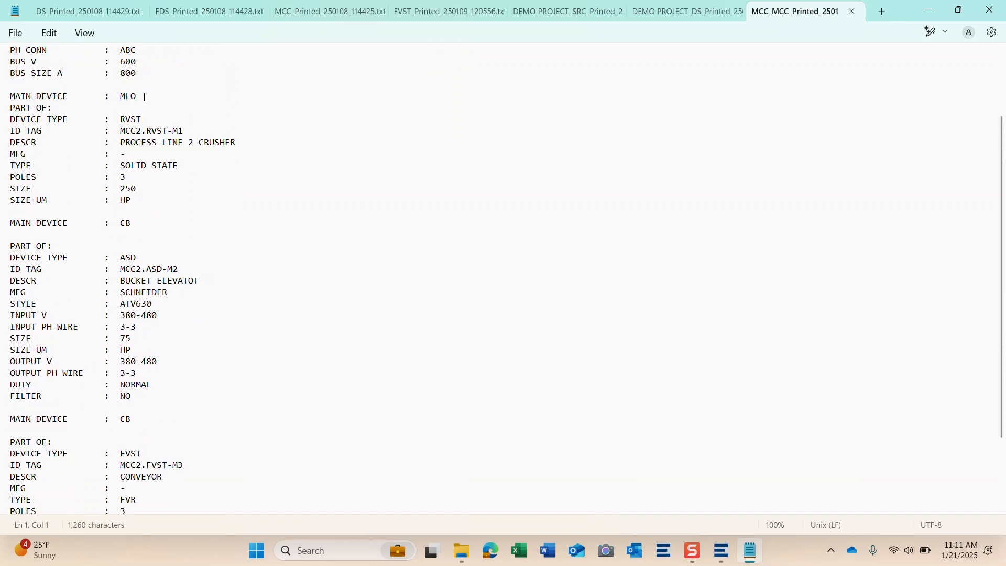
{"action": "right_click", "coordinate": [149, 145]}
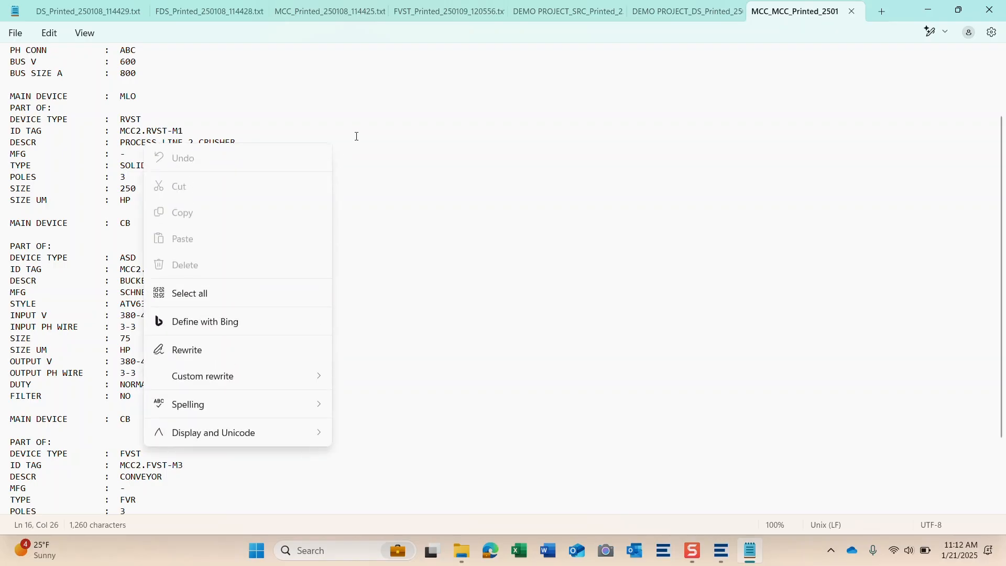
{"action": "left_click", "coordinate": [371, 120]}
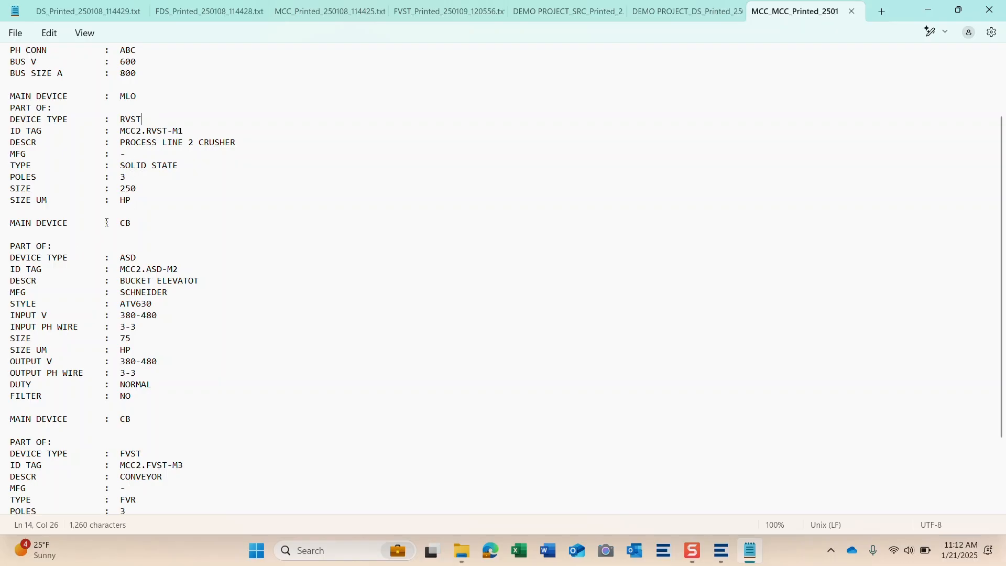
- Review the MCC report's main device and part entries for RVST-M1, ASD-M2, FVST-M3 and the HCD, and close the report
{"action": "scroll", "coordinate": [100, 192], "scroll_direction": "down", "scroll_amount": 3}
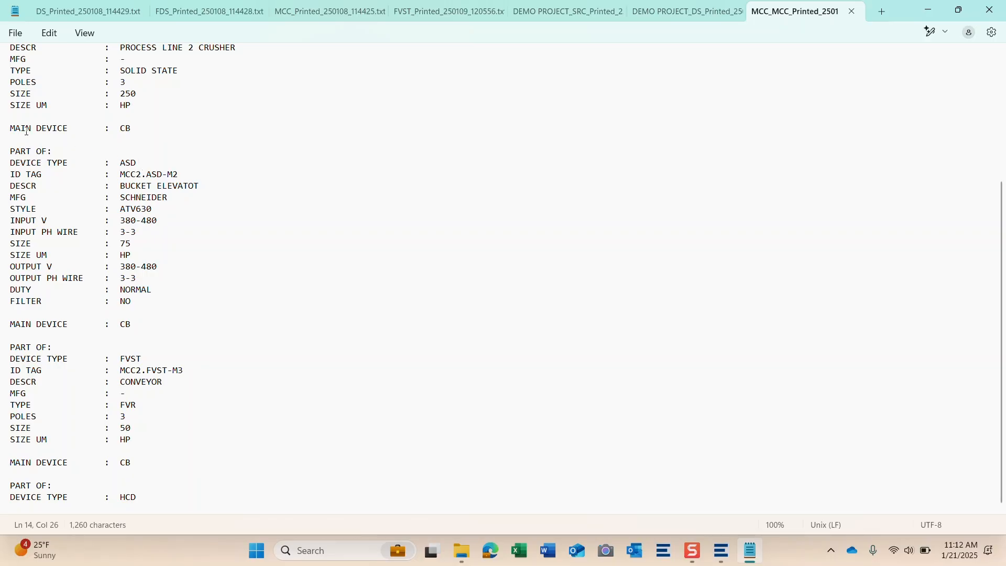
{"action": "scroll", "coordinate": [100, 132], "scroll_direction": "up", "scroll_amount": 3}
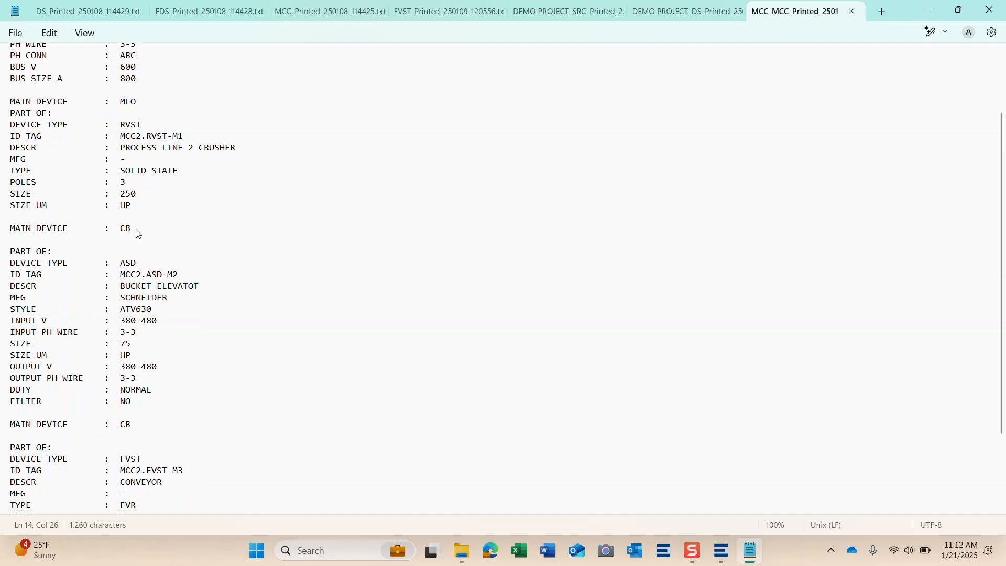
{"action": "scroll", "coordinate": [132, 226], "scroll_direction": "down", "scroll_amount": 3}
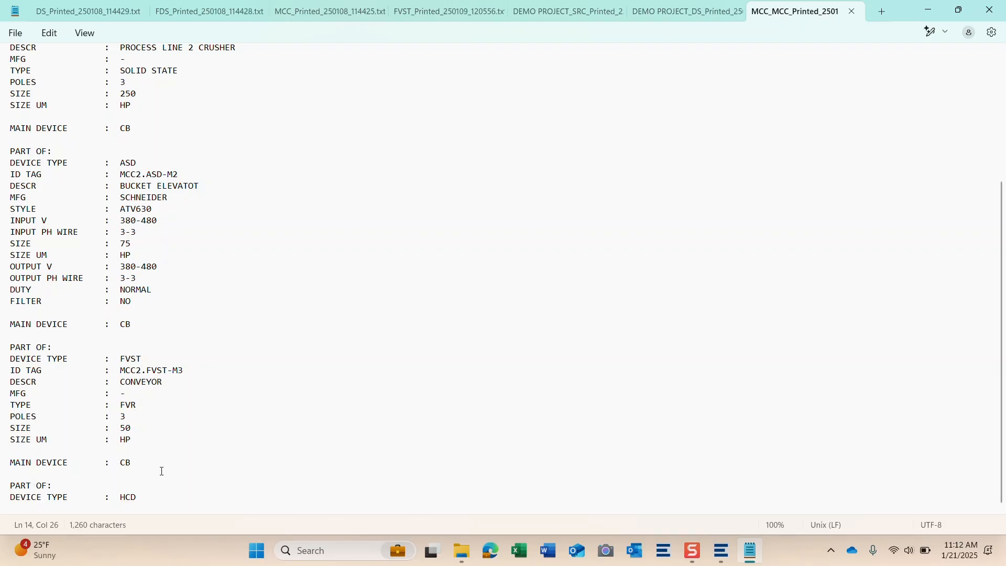
{"action": "scroll", "coordinate": [159, 472], "scroll_direction": "up", "scroll_amount": 1}
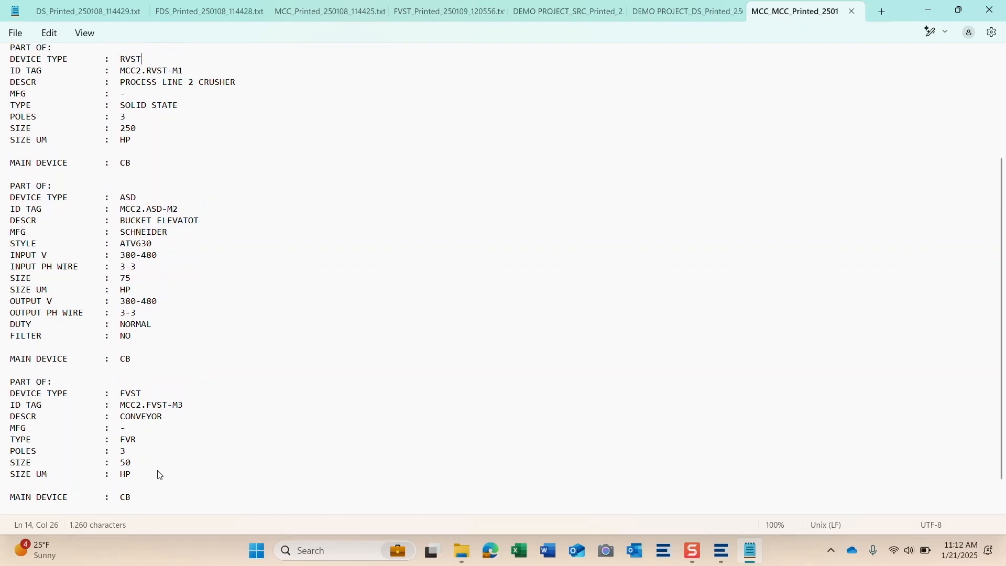
{"action": "scroll", "coordinate": [159, 472], "scroll_direction": "down", "scroll_amount": 1}
{"action": "scroll", "coordinate": [139, 443], "scroll_direction": "up", "scroll_amount": 5}
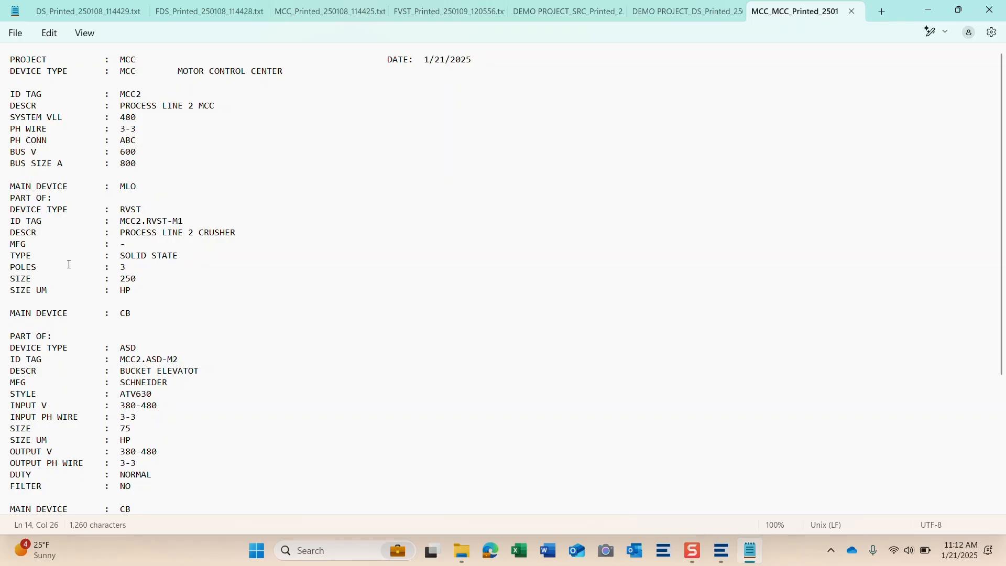
{"action": "scroll", "coordinate": [81, 257], "scroll_direction": "down", "scroll_amount": 5}
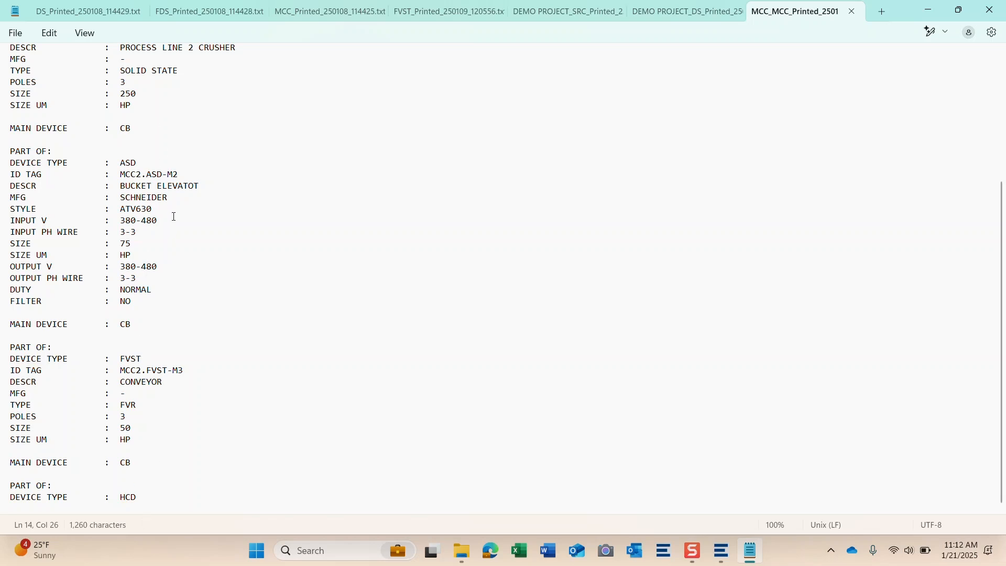
{"action": "scroll", "coordinate": [168, 176], "scroll_direction": "up", "scroll_amount": 5}
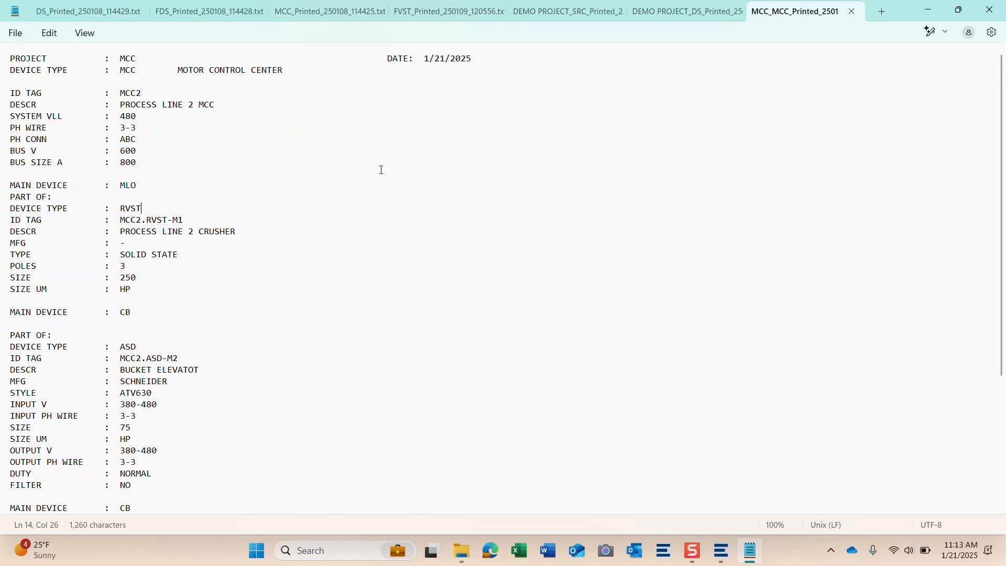
{"action": "scroll", "coordinate": [274, 142], "scroll_direction": "down", "scroll_amount": 5}
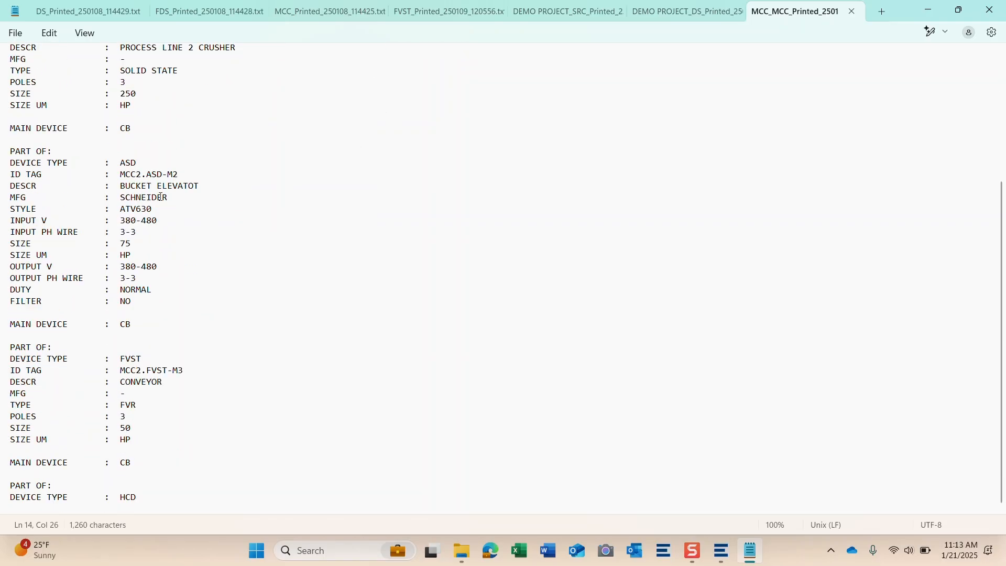
{"action": "left_click", "coordinate": [993, 10]}
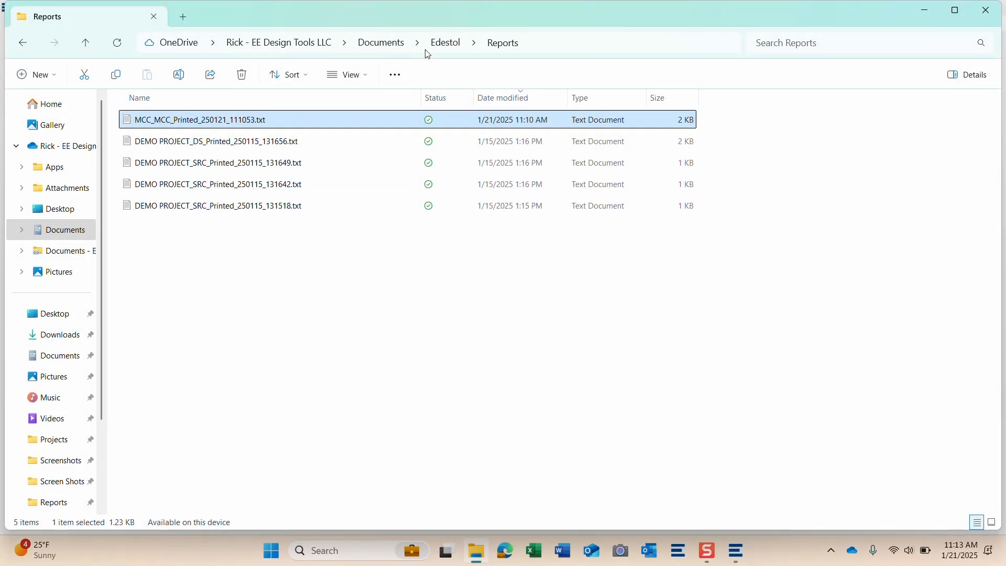
- Switch to Edestol and run a detailed power device report for the disconnect switch (DS) device type only
{"action": "left_click", "coordinate": [739, 551]}
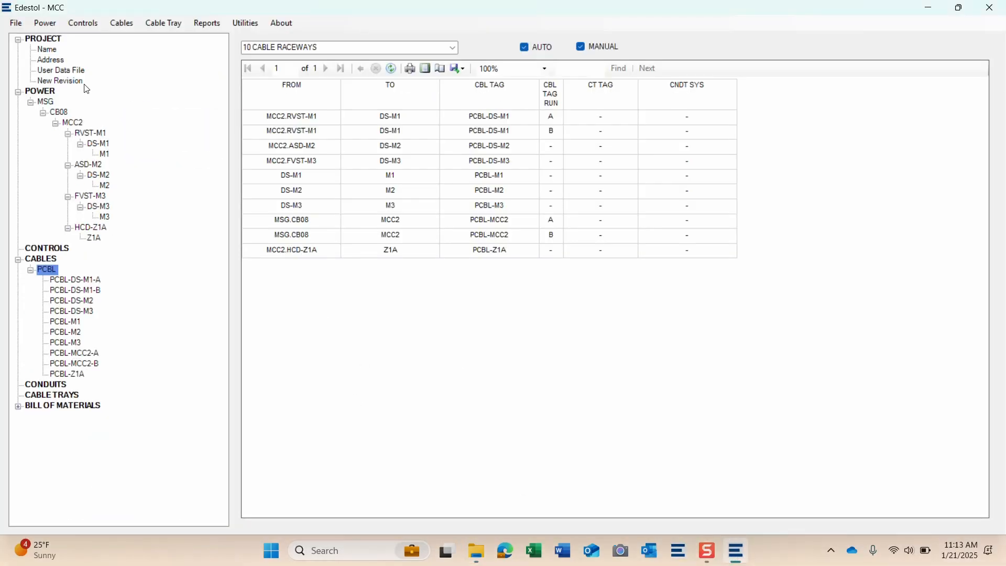
{"action": "left_click", "coordinate": [251, 25]}
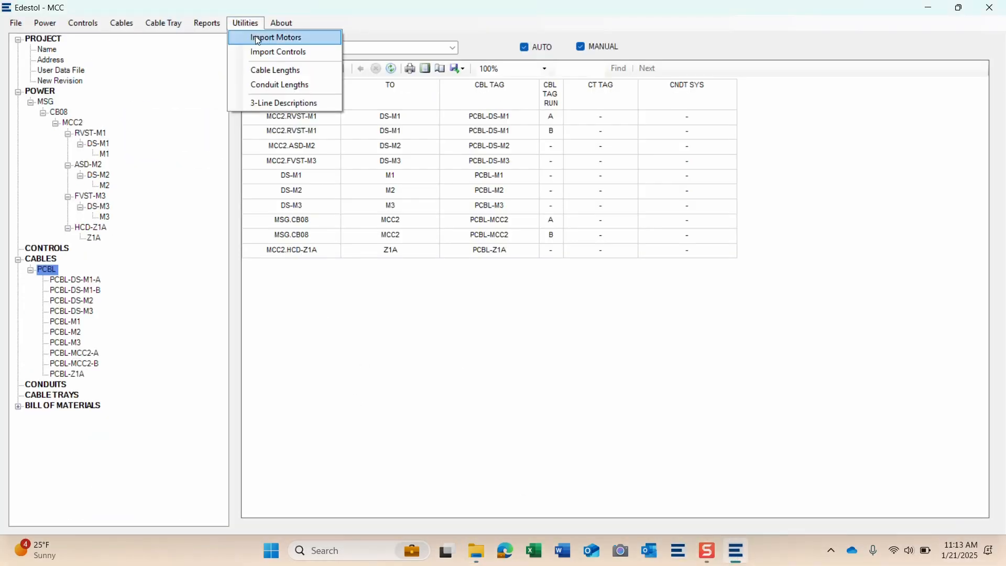
{"action": "left_click", "coordinate": [250, 71]}
{"action": "left_click", "coordinate": [219, 29]}
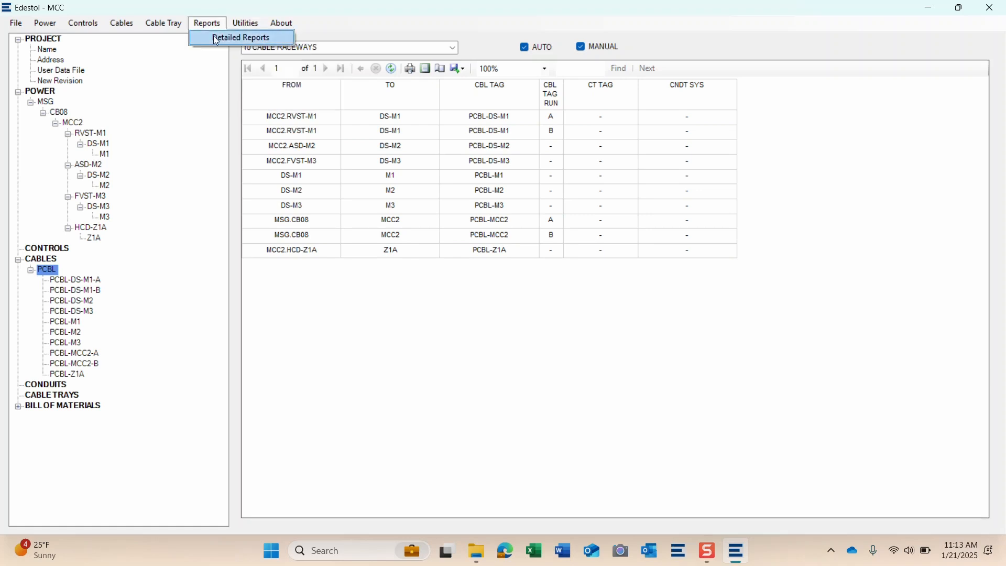
{"action": "left_click", "coordinate": [213, 35]}
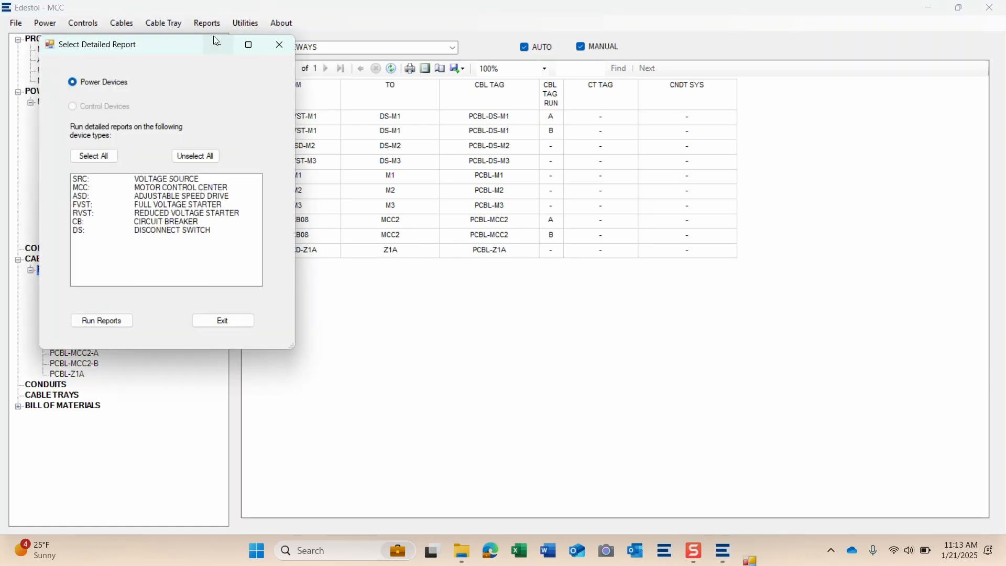
{"action": "left_click", "coordinate": [76, 231]}
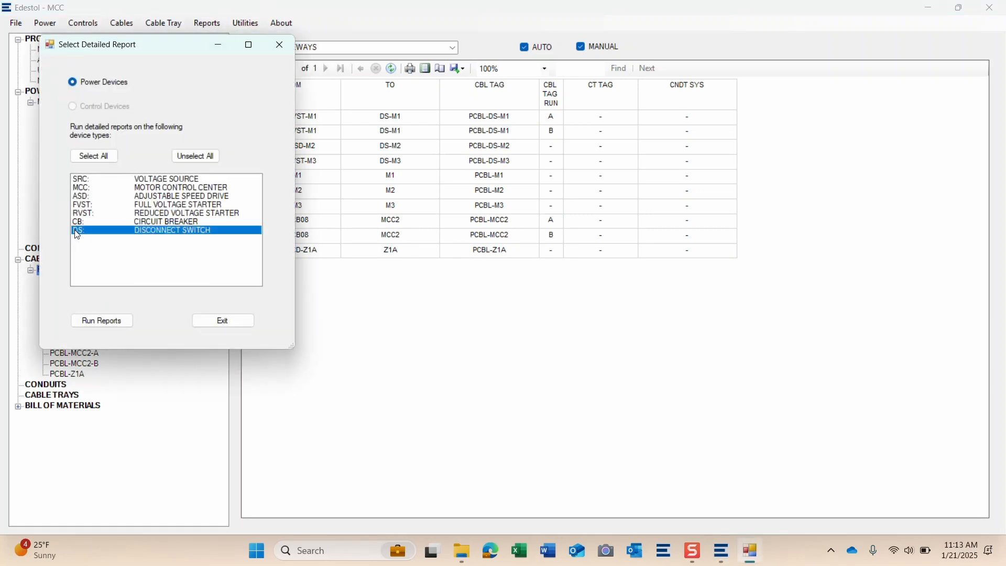
{"action": "left_click", "coordinate": [100, 320]}
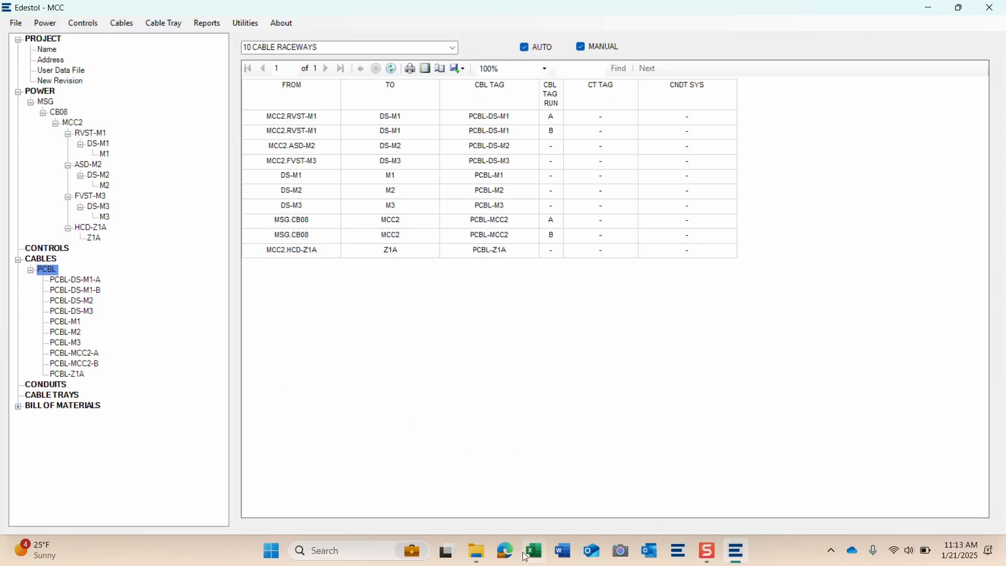
- Switch to File Explorer, review the disconnect switch entries in MCC_DS_Printed_250121_111330.txt, and close the report and the Reports folder
{"action": "left_click", "coordinate": [478, 555]}
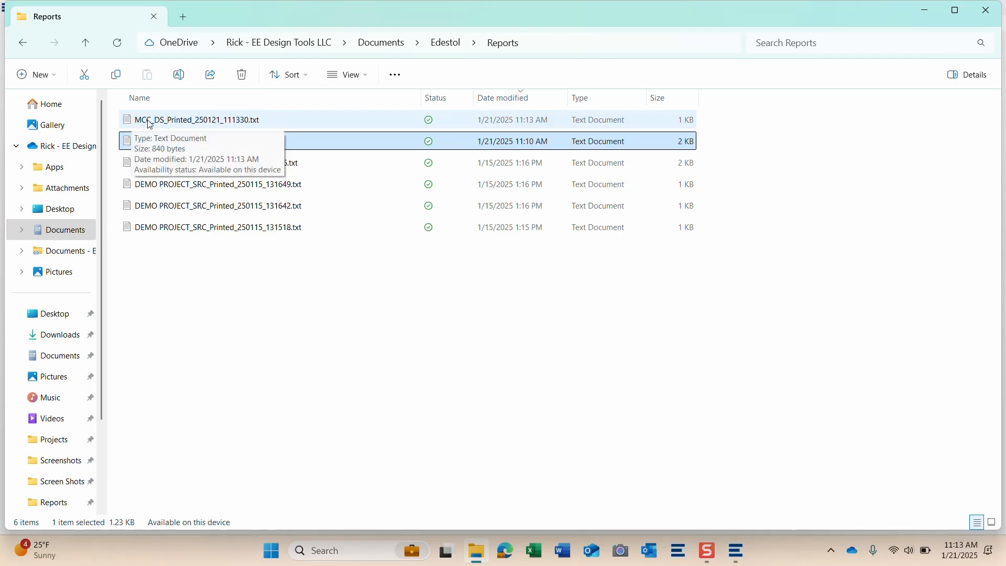
{"action": "left_click", "coordinate": [162, 128]}
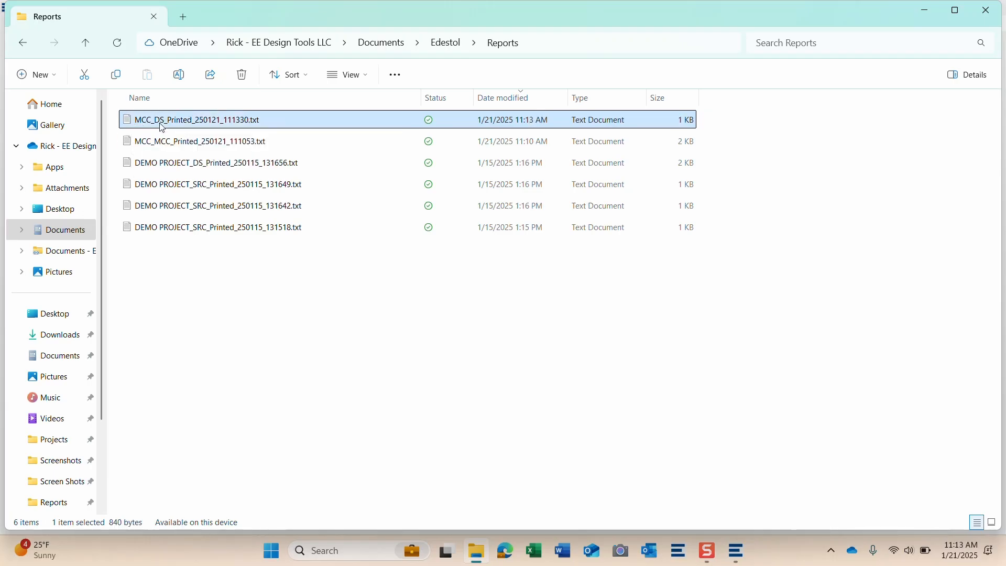
{"action": "double_click", "coordinate": [162, 127]}
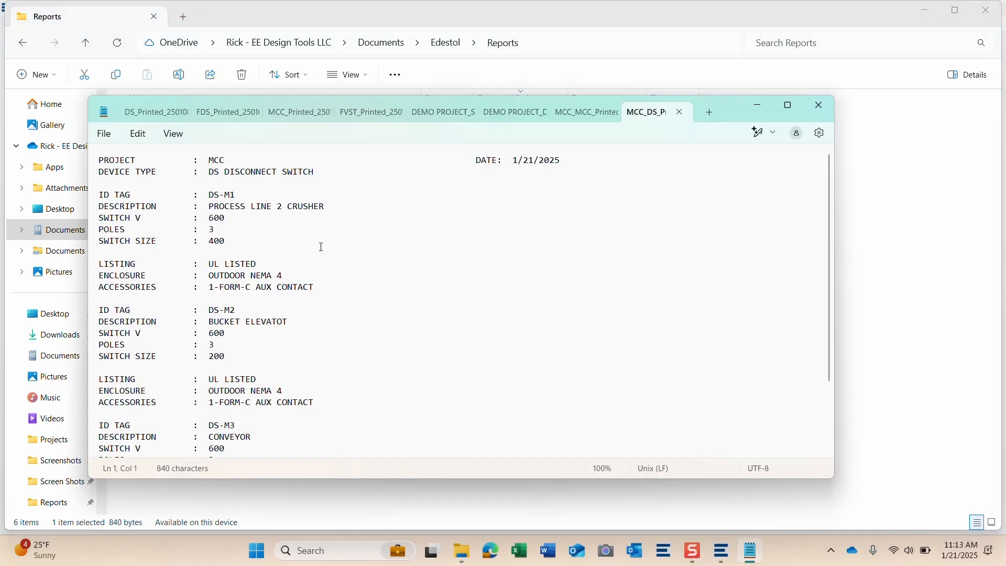
{"action": "scroll", "coordinate": [324, 246], "scroll_direction": "down", "scroll_amount": 1}
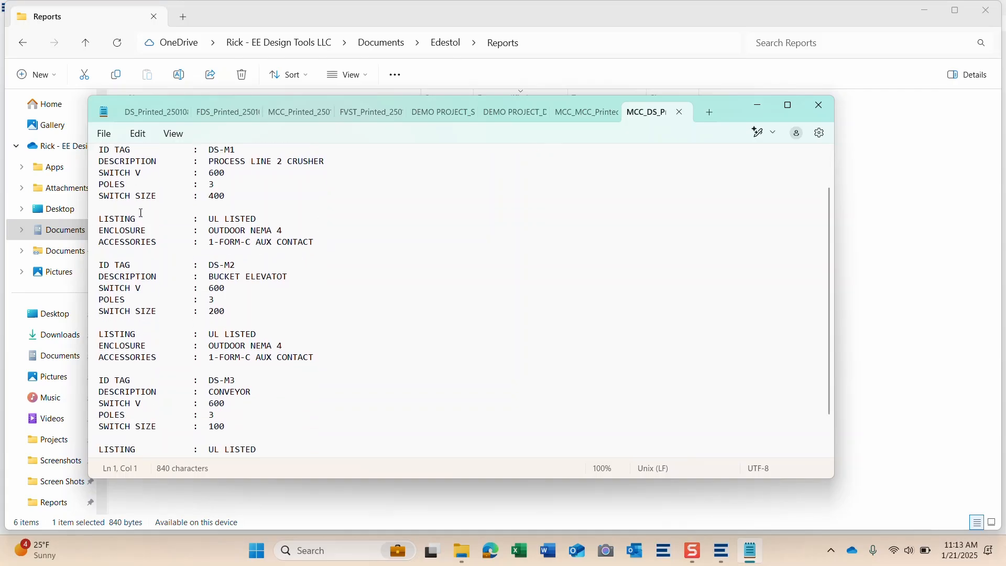
{"action": "scroll", "coordinate": [280, 206], "scroll_direction": "up", "scroll_amount": 1}
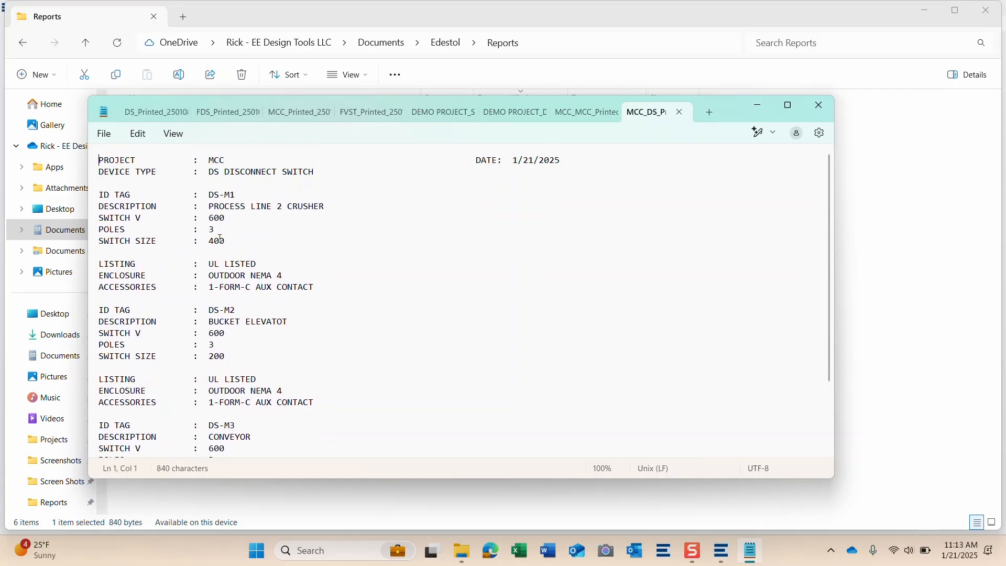
{"action": "scroll", "coordinate": [258, 189], "scroll_direction": "down", "scroll_amount": 3}
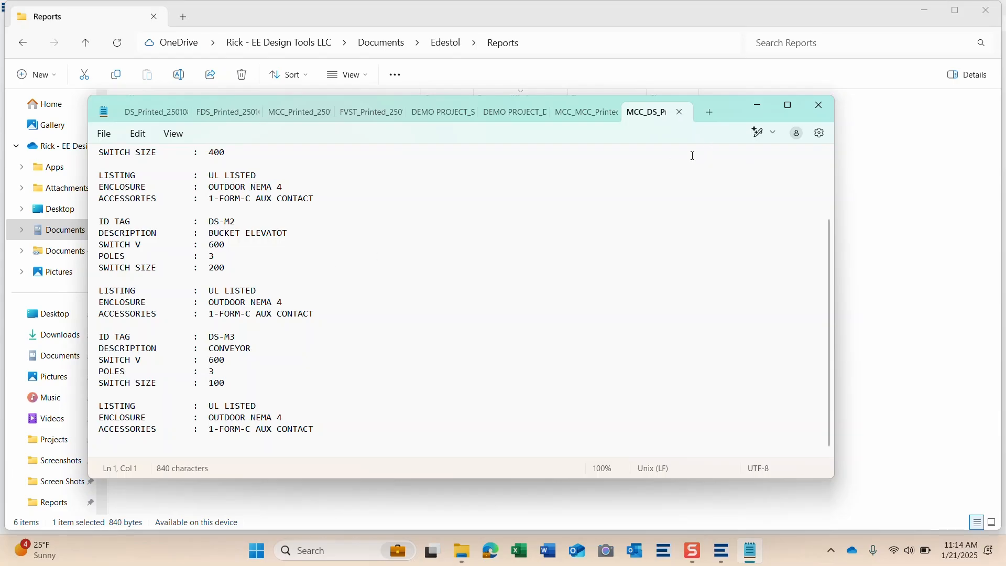
{"action": "left_click", "coordinate": [821, 107]}
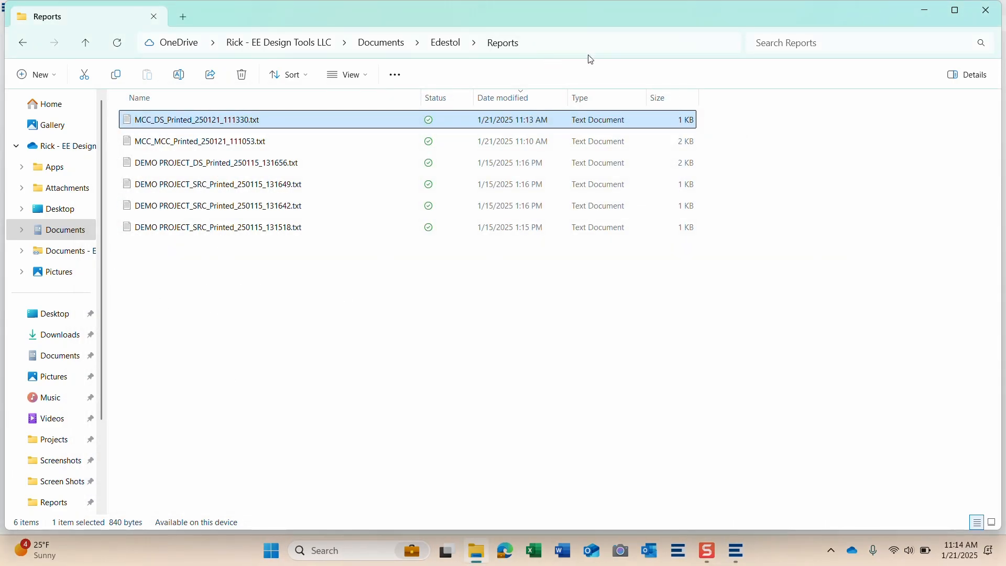
{"action": "left_click", "coordinate": [988, 10]}
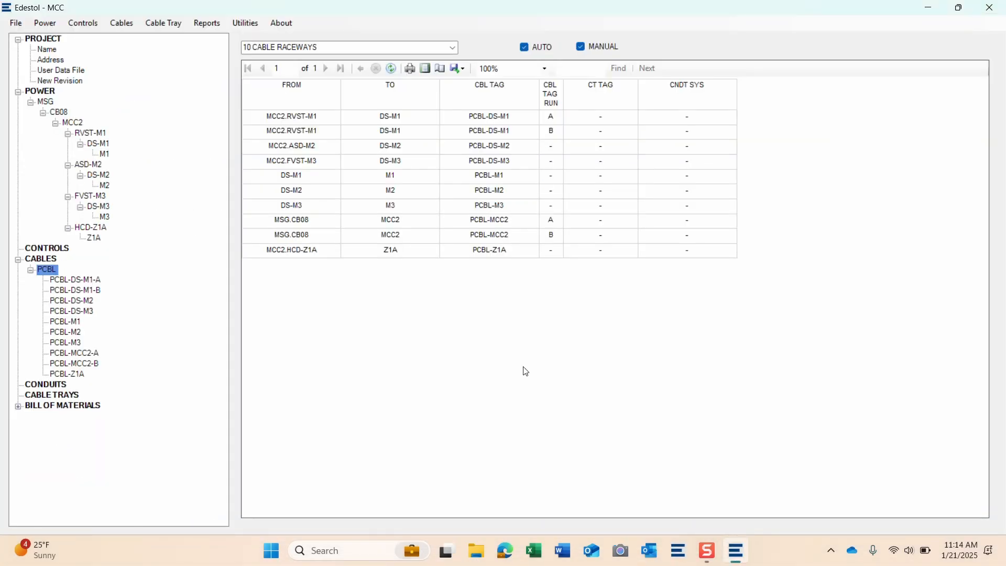
- Show the 00 GENERAL power report for the MSG main switchgear
{"action": "left_click", "coordinate": [48, 104]}
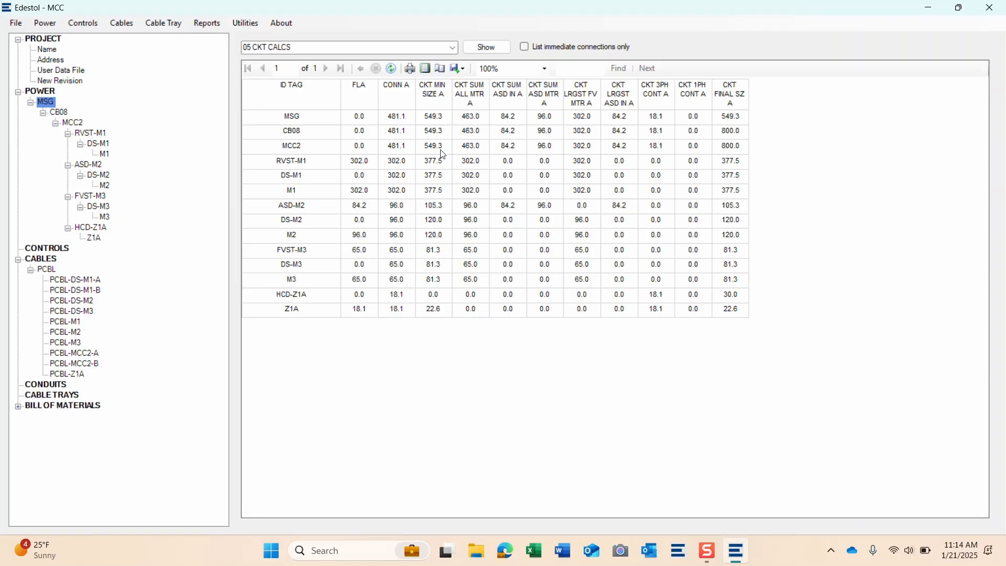
{"action": "left_click", "coordinate": [455, 48]}
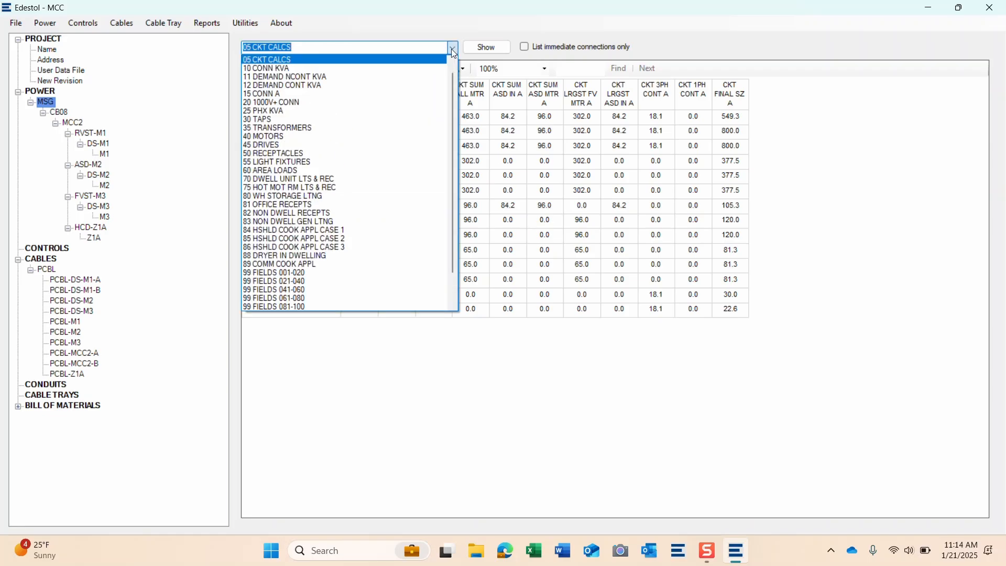
{"action": "left_click", "coordinate": [333, 59]}
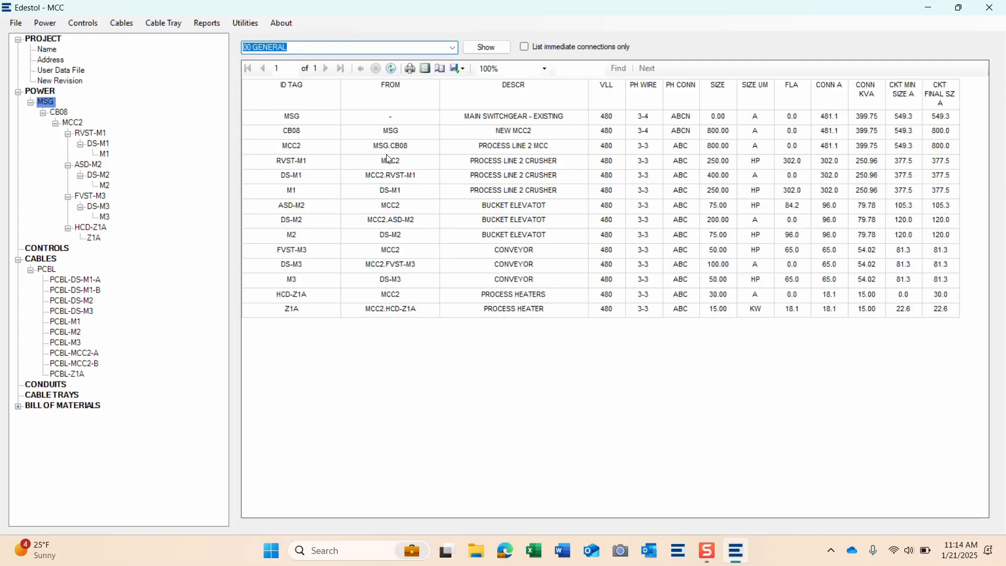
- Filter the MSG 00 GENERAL report to heater, motor control center and motor device types only, and check its available export formats
{"action": "left_click", "coordinate": [487, 48]}
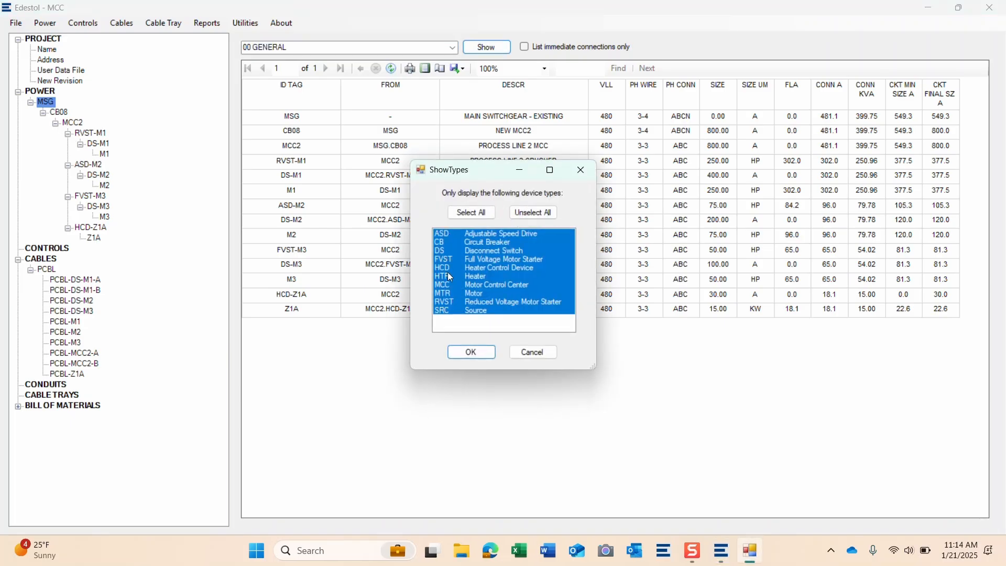
{"action": "left_click", "coordinate": [534, 213]}
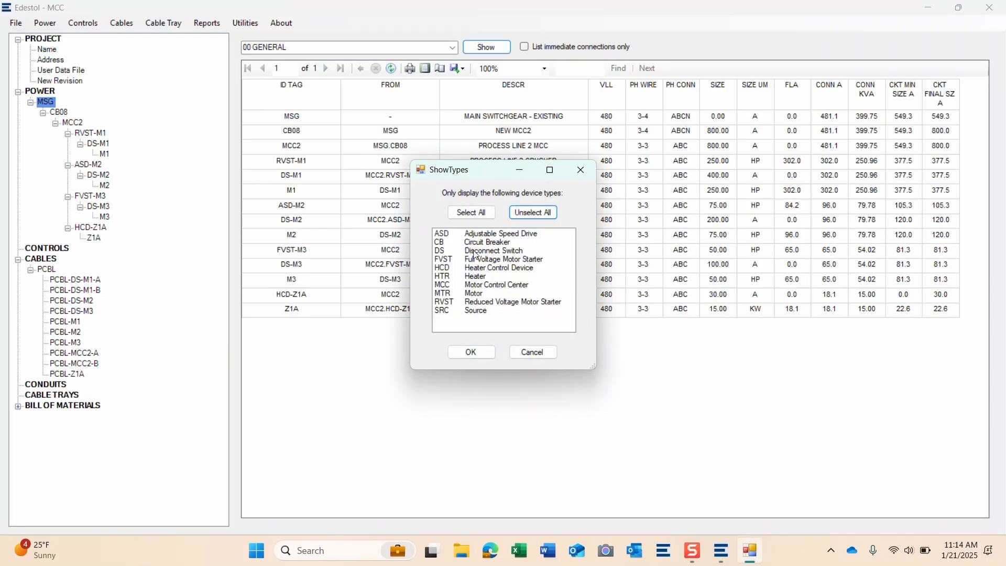
{"action": "left_click", "coordinate": [450, 288]}
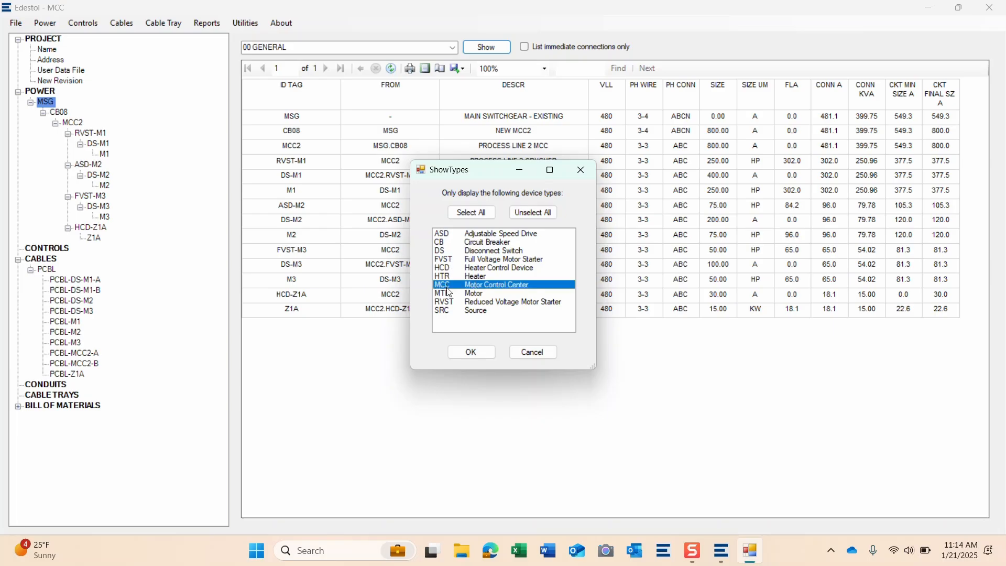
{"action": "left_click", "coordinate": [452, 260]}
{"action": "left_click", "coordinate": [455, 262]}
{"action": "left_click", "coordinate": [454, 295]}
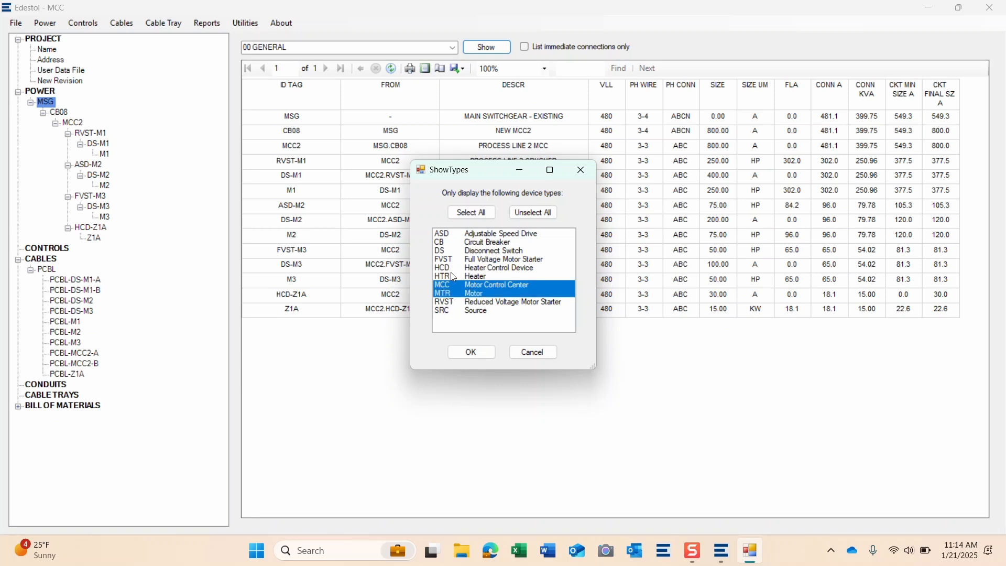
{"action": "left_click", "coordinate": [464, 354]}
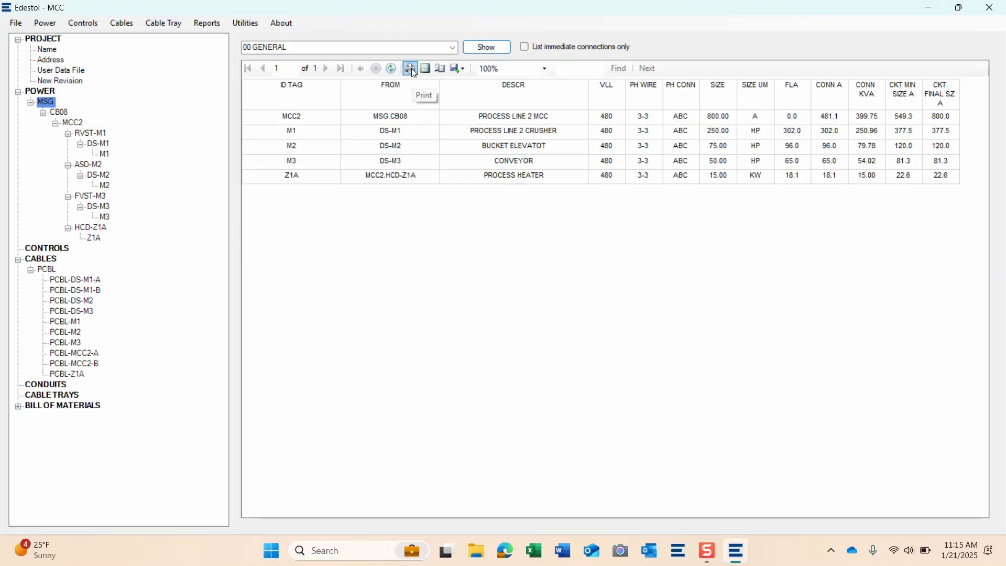
{"action": "left_click", "coordinate": [460, 68]}
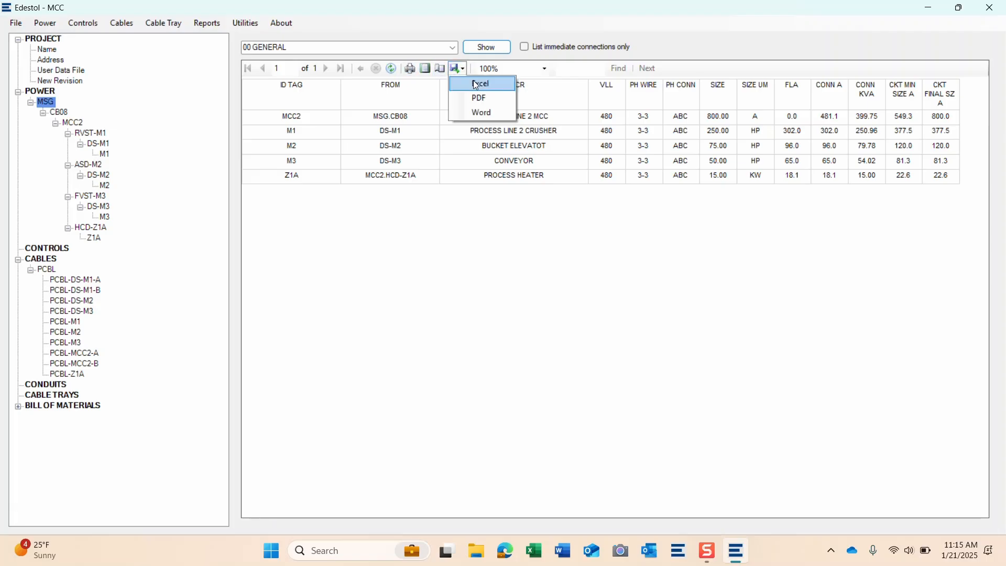
{"action": "left_click", "coordinate": [620, 262]}
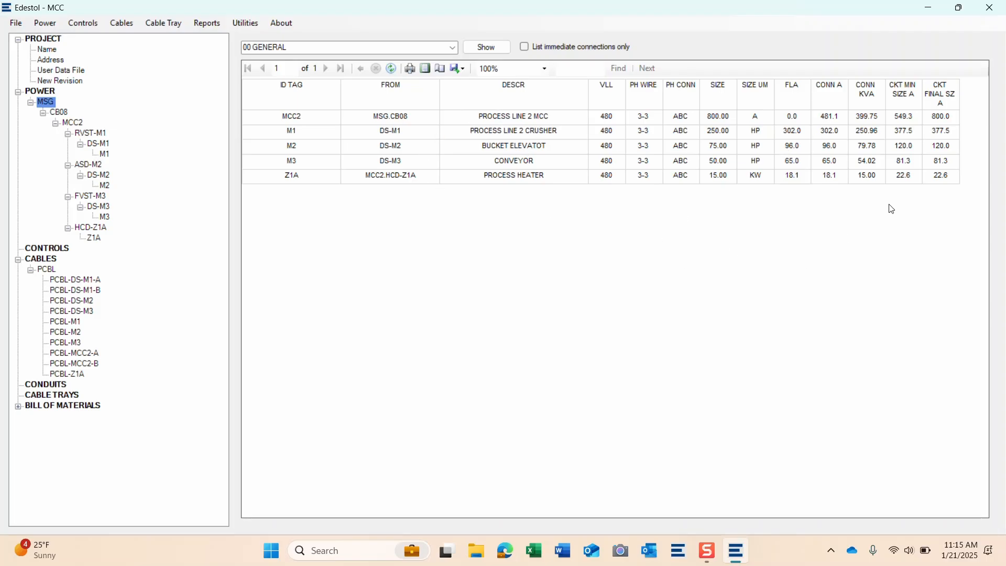
- Show the 15 CONN A report for MCC2 with all device types selected, and restrict it to immediate connections only
{"action": "left_click", "coordinate": [455, 47]}
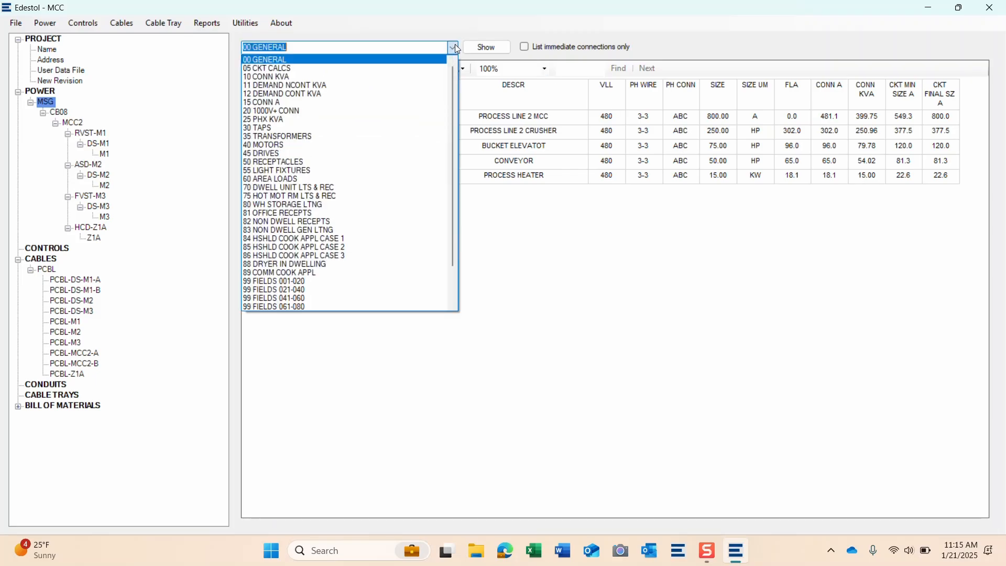
{"action": "left_click", "coordinate": [383, 103]}
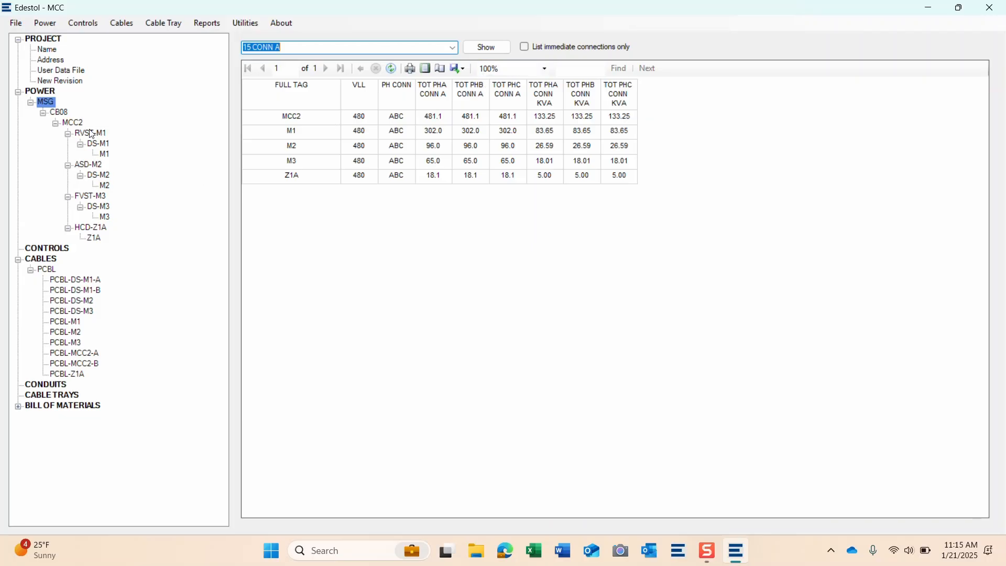
{"action": "left_click", "coordinate": [75, 124]}
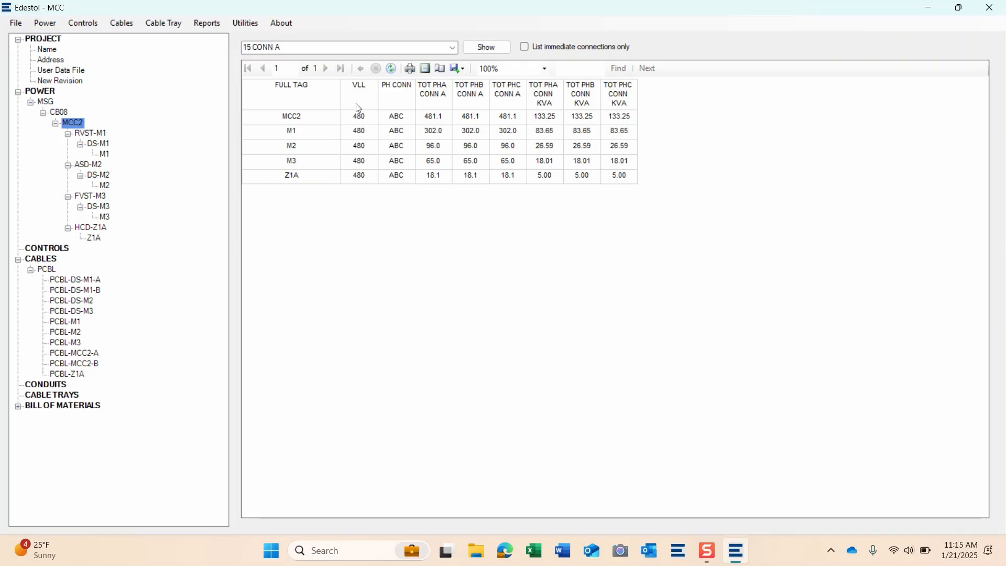
{"action": "left_click", "coordinate": [482, 49]}
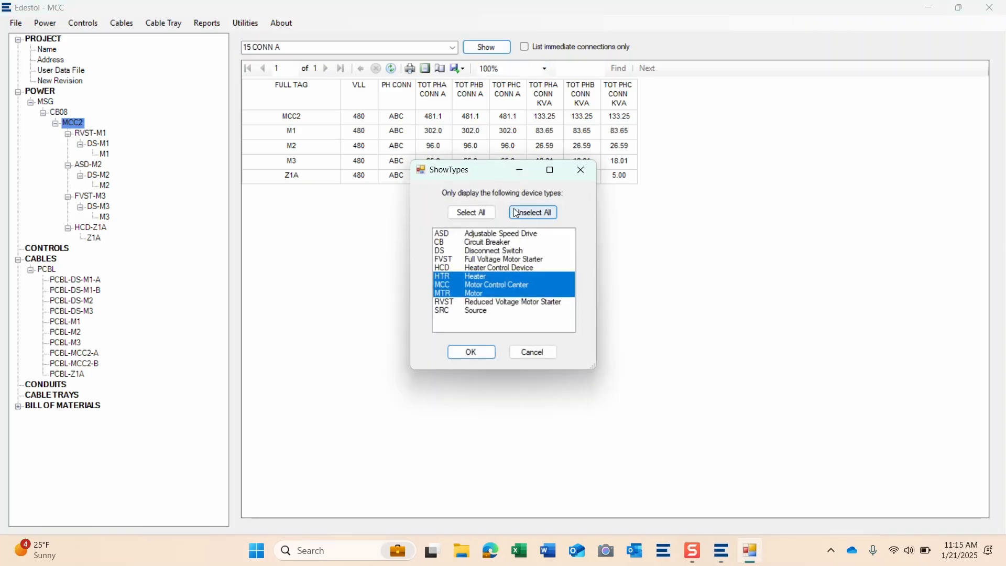
{"action": "left_click", "coordinate": [465, 216]}
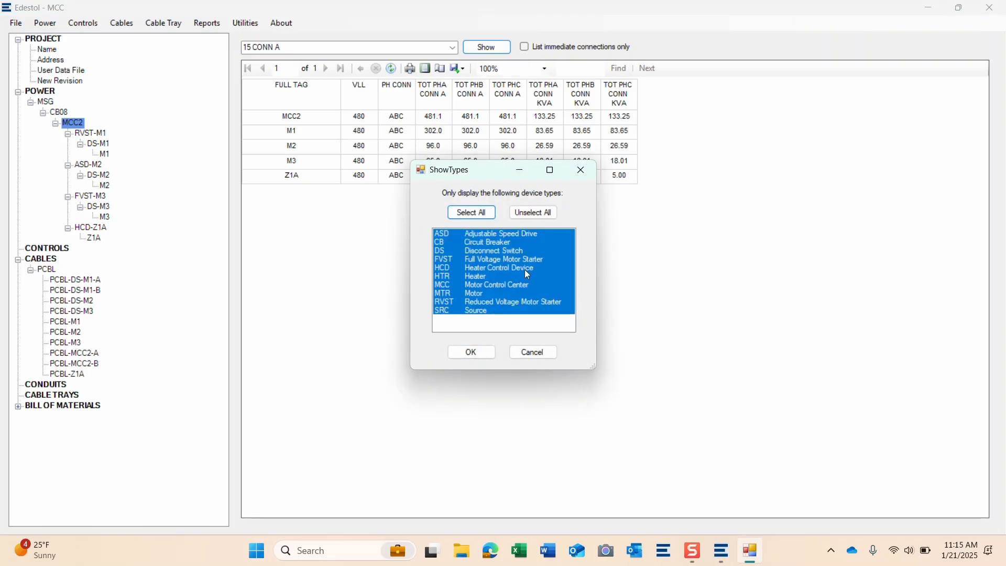
{"action": "left_click", "coordinate": [461, 357]}
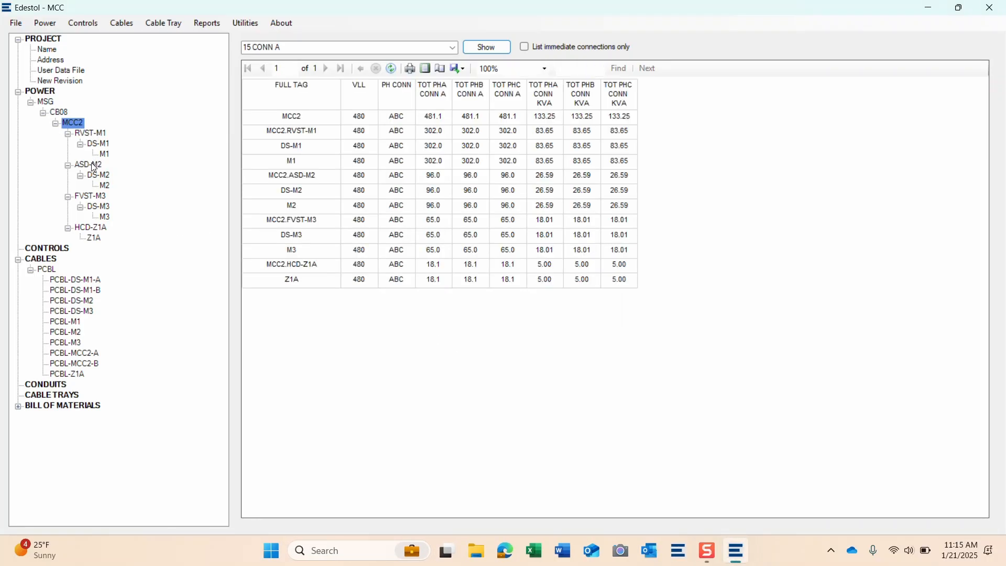
{"action": "left_click", "coordinate": [527, 48]}
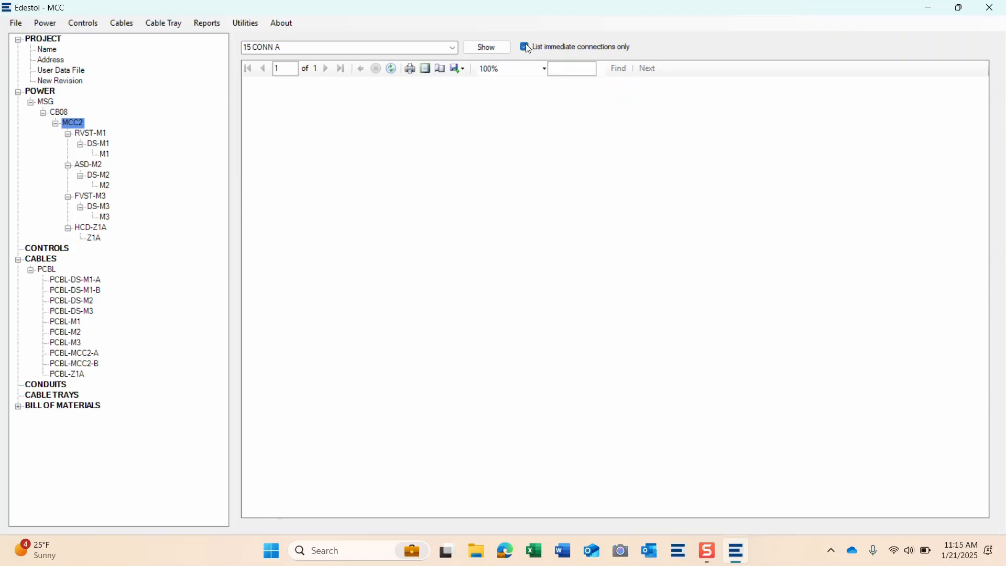